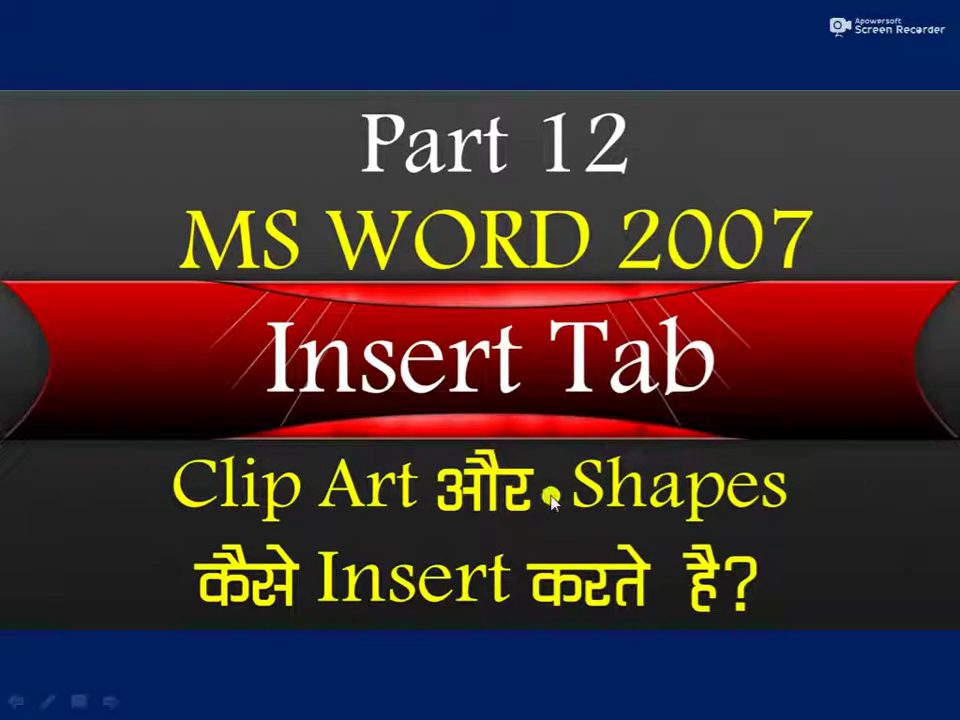
- Advance through the remaining PowerPoint intro slides and end the slideshow
click(560, 590)
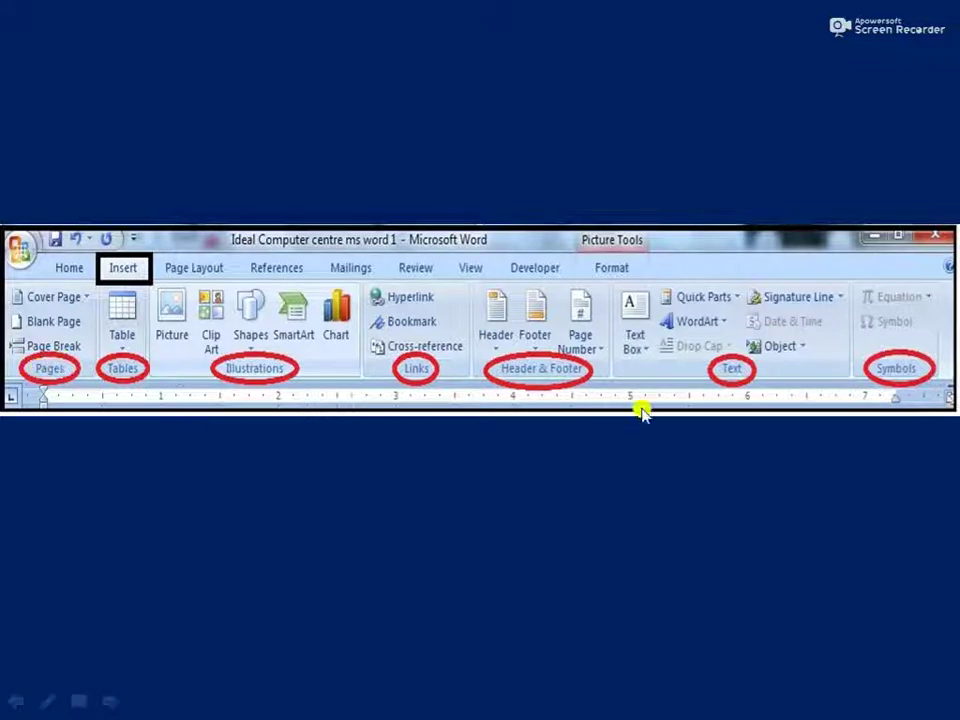
click(214, 340)
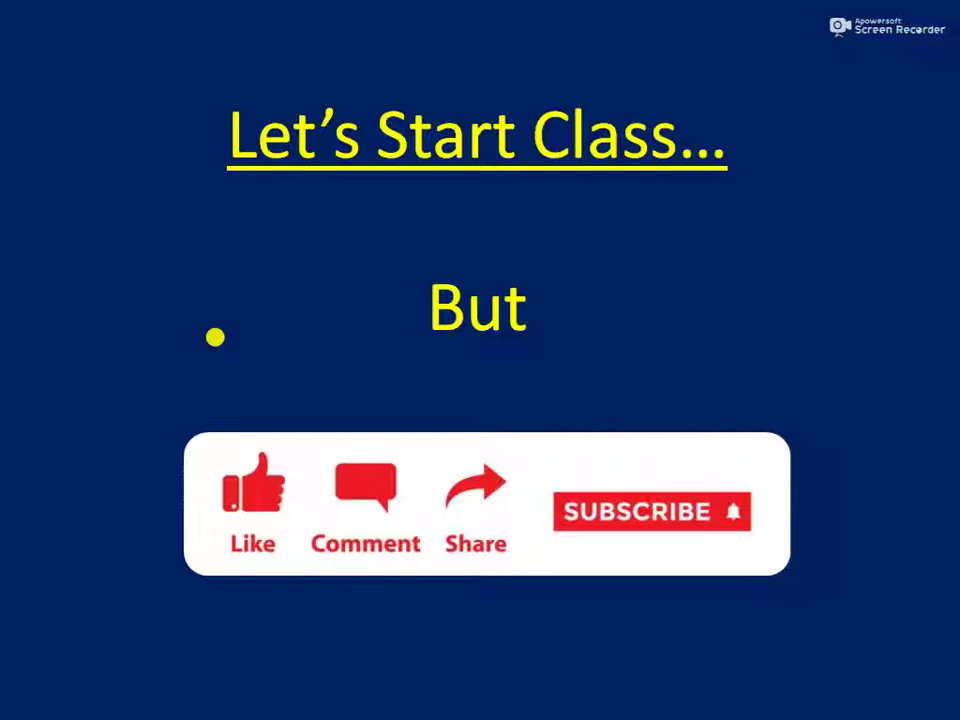
key(Right)
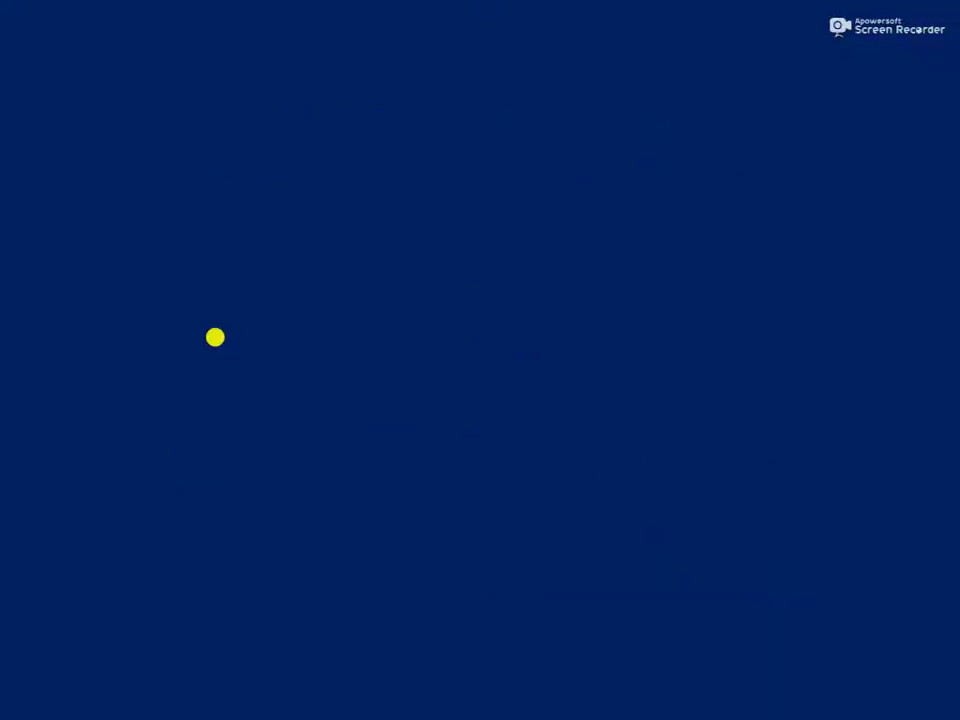
key(Right)
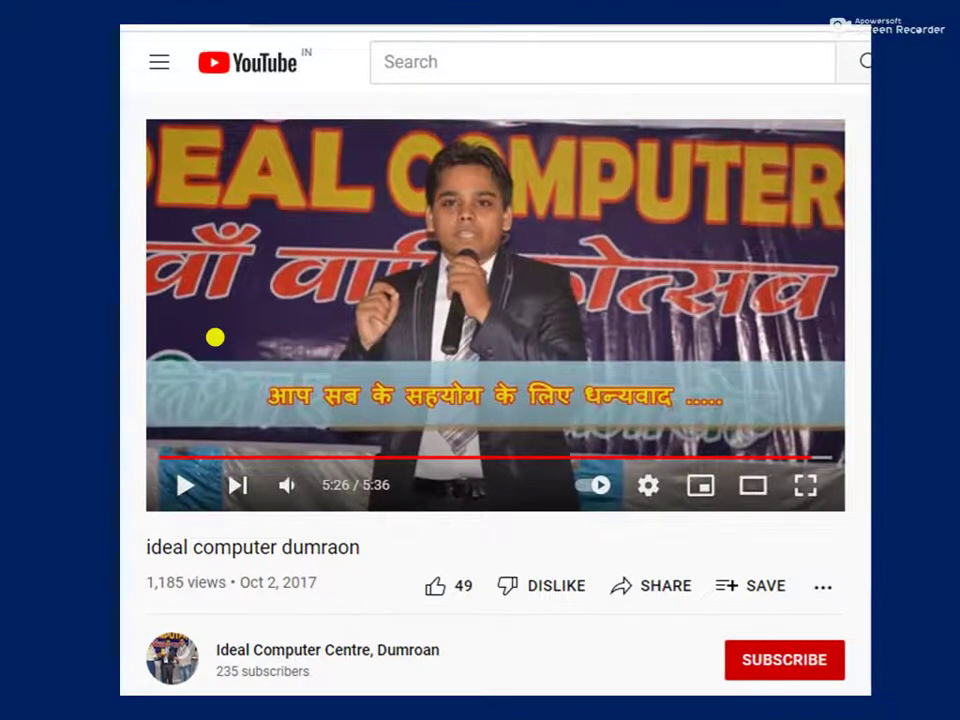
key(Escape)
- Bring the Word document forward and minimize the ribbon to give the page more room
click(172, 697)
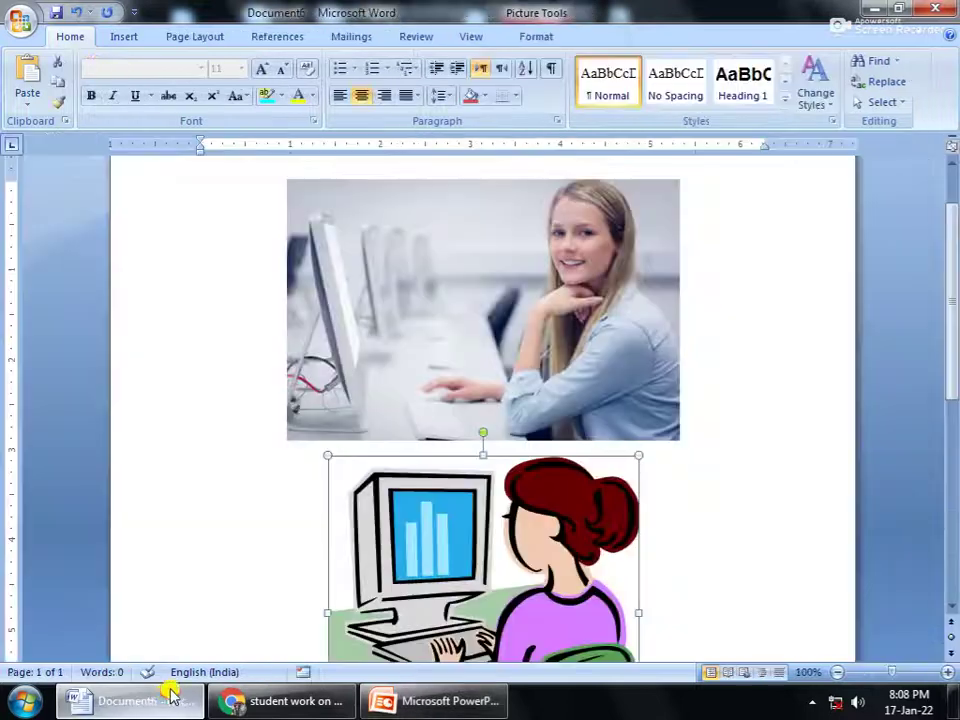
click(270, 340)
scroll(270, 342, up, 2)
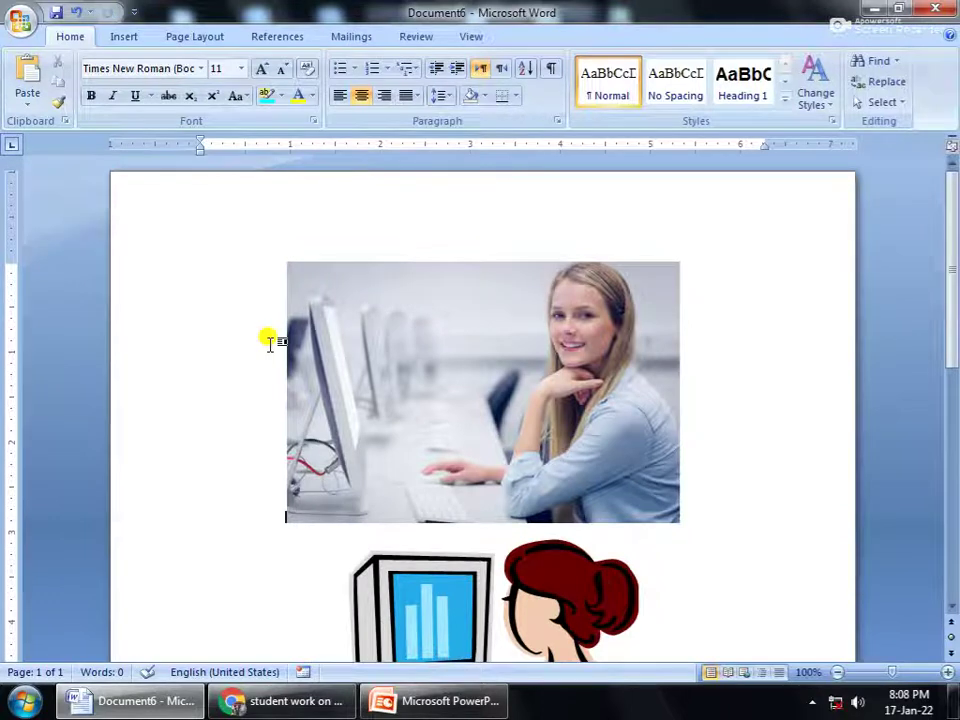
scroll(270, 342, down, 3)
scroll(271, 233, up, 1)
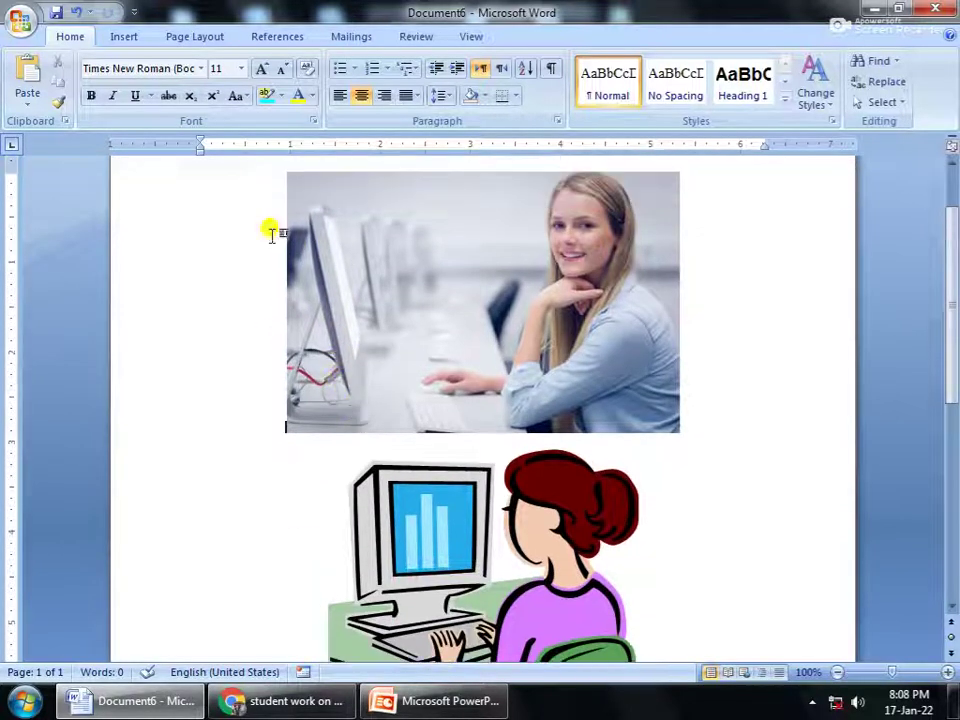
double_click(68, 37)
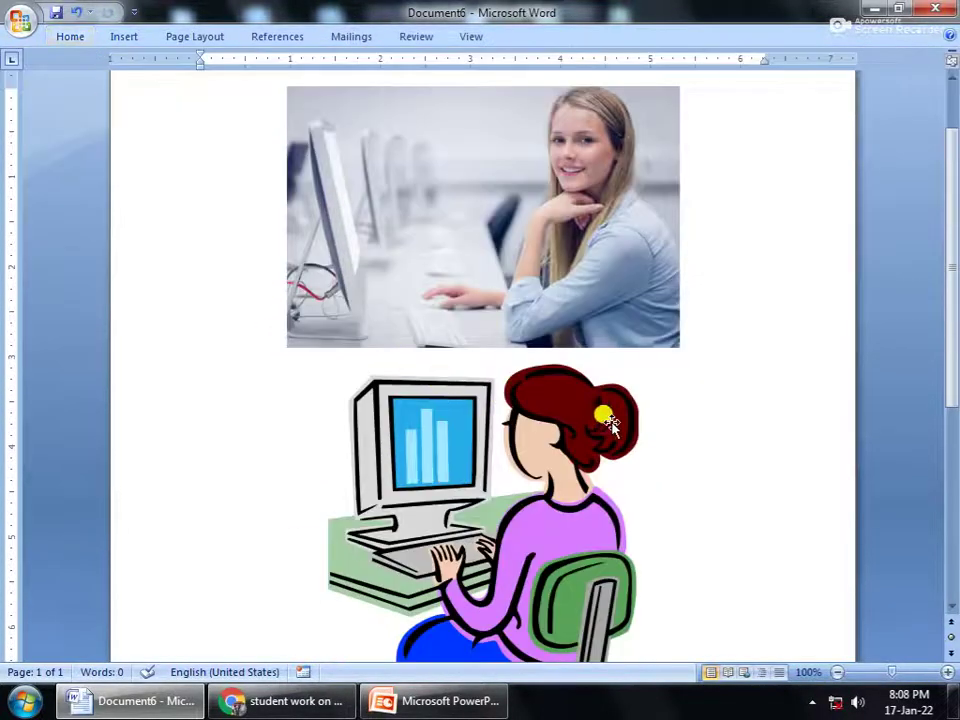
scroll(585, 327, up, 1)
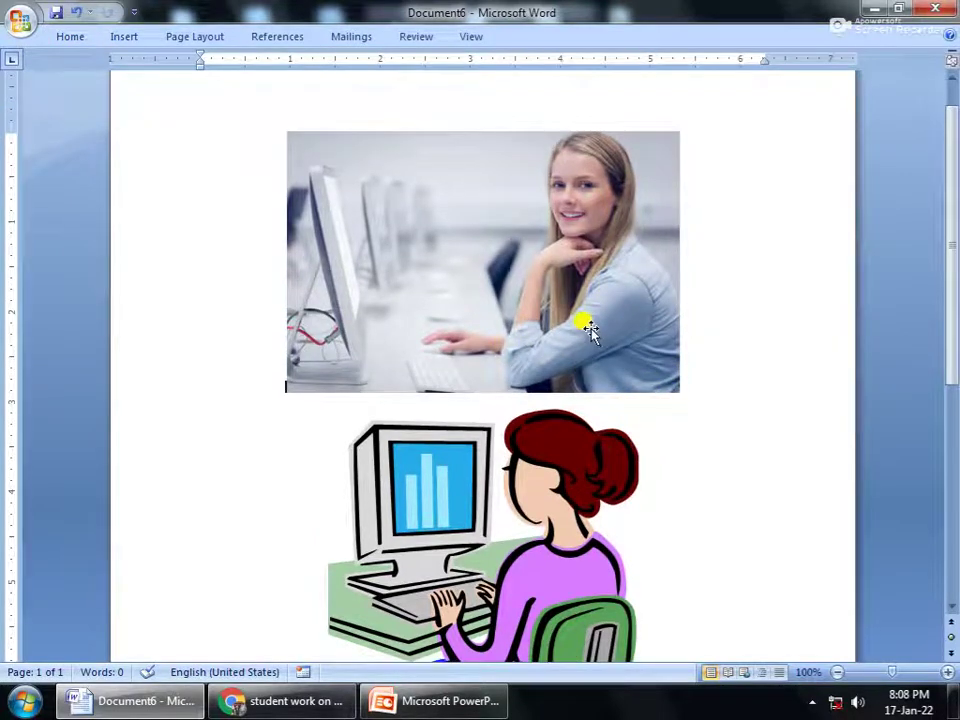
scroll(555, 325, down, 1)
- Select the typing photo and the clip-art woman in turn to examine each picture
click(540, 303)
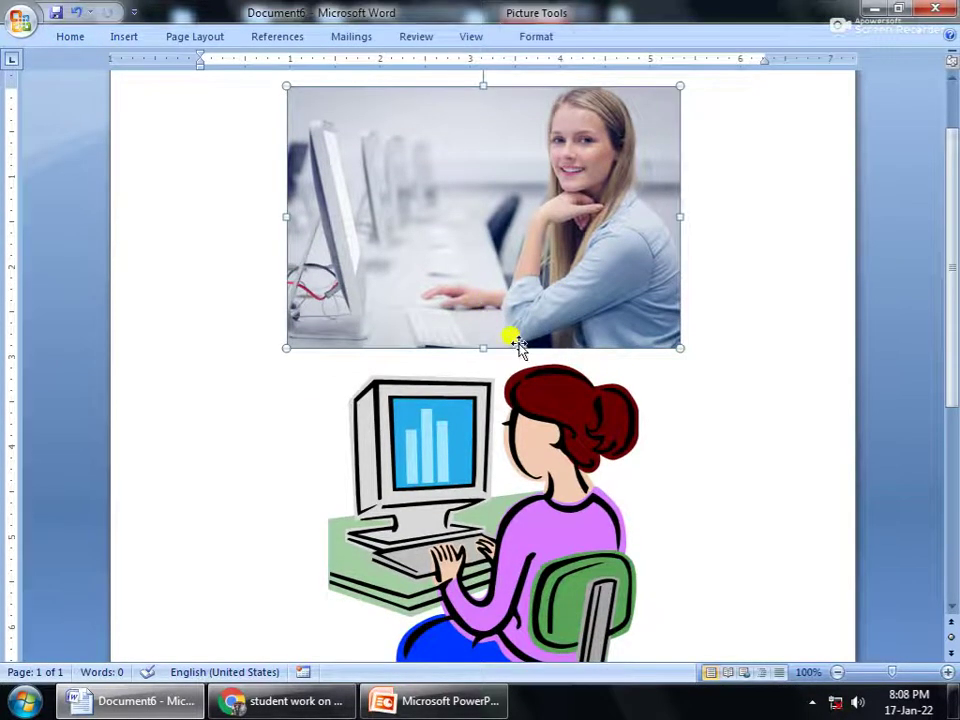
click(498, 483)
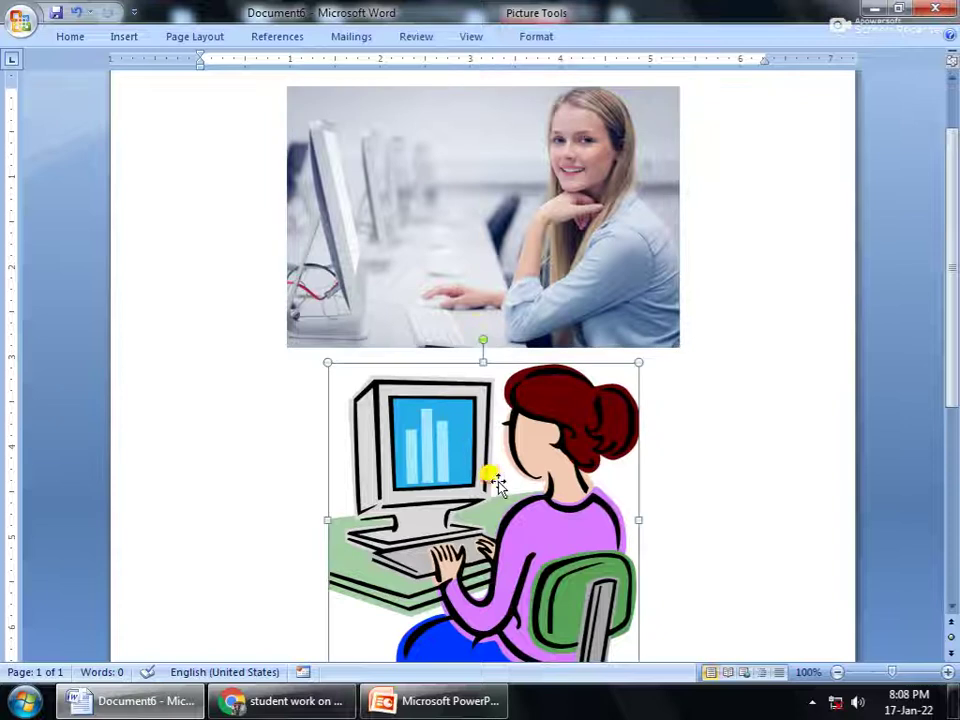
click(456, 272)
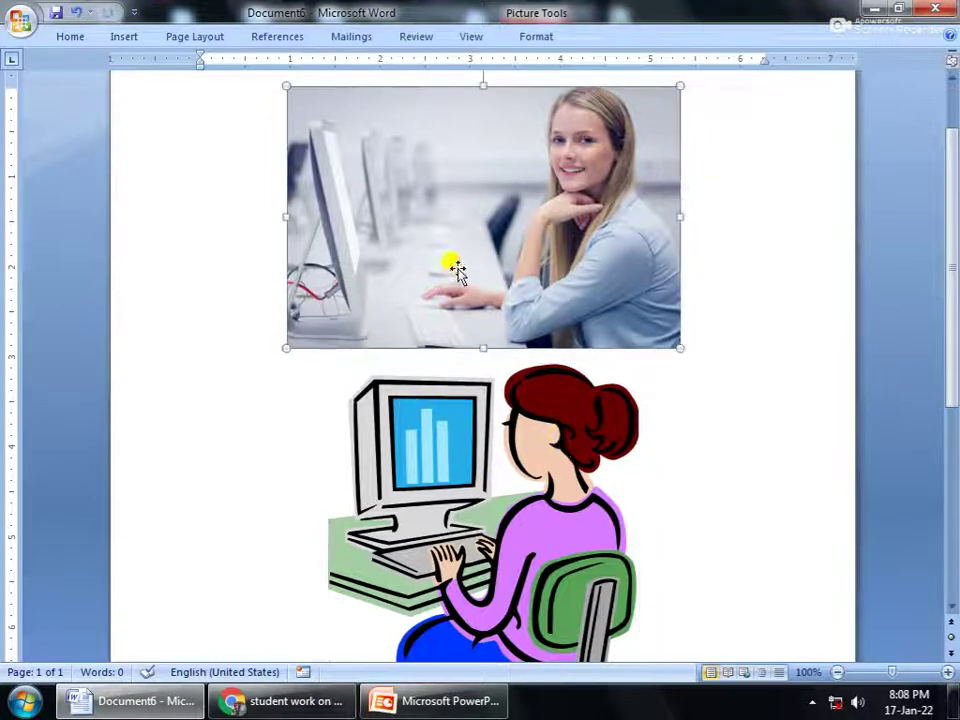
click(448, 433)
click(422, 304)
click(452, 360)
click(463, 312)
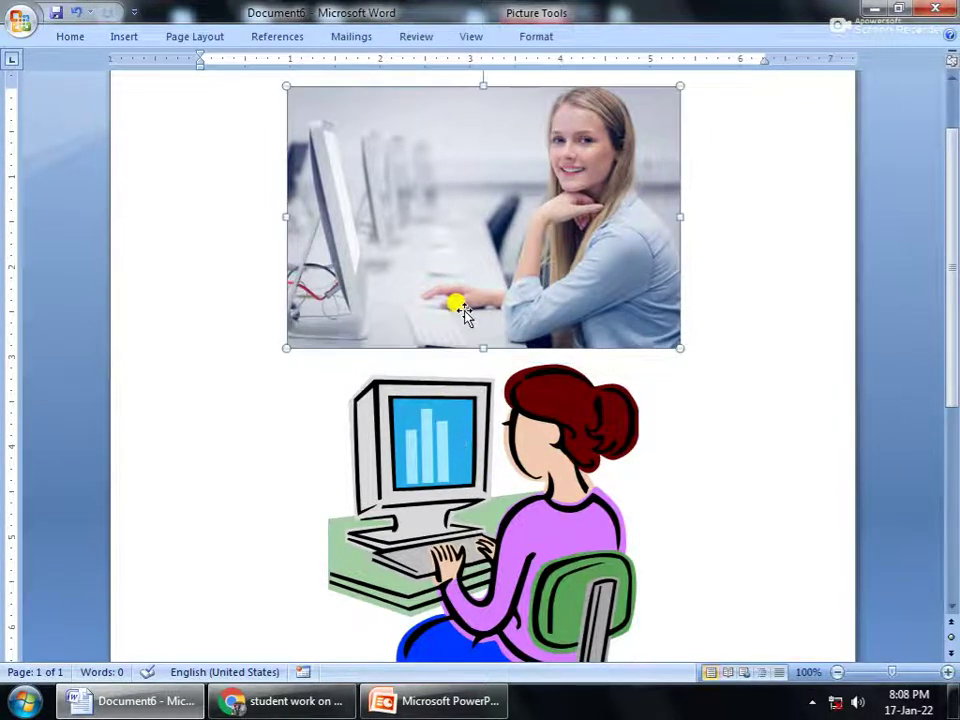
- Zoom the page to 120% and select the clip-art woman at the computer
click(946, 674)
click(946, 674)
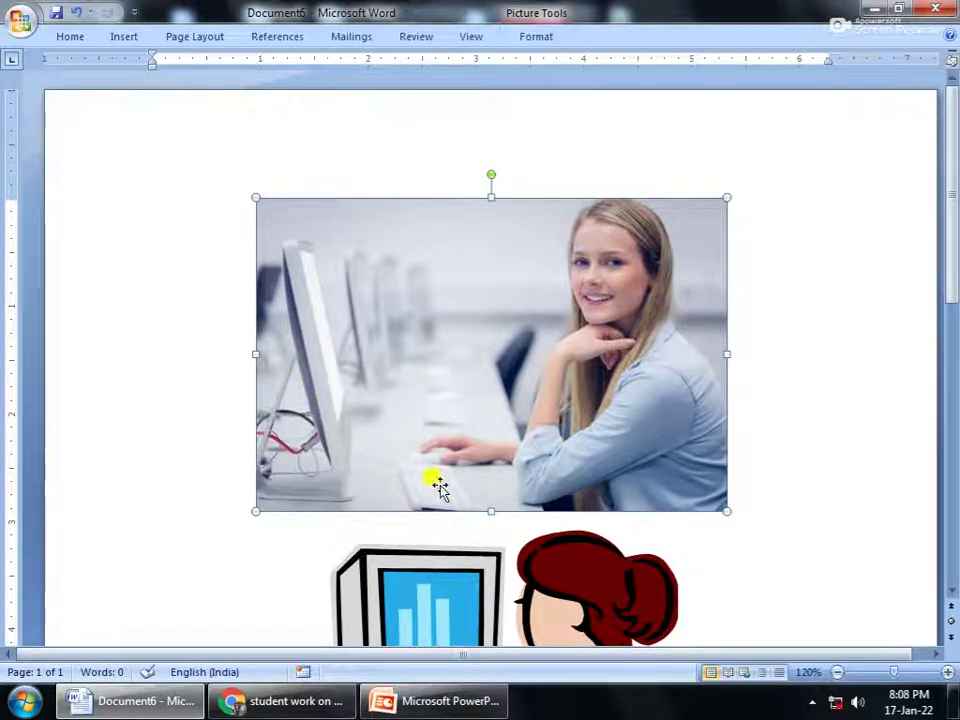
scroll(600, 476, down, 3)
scroll(589, 478, down, 3)
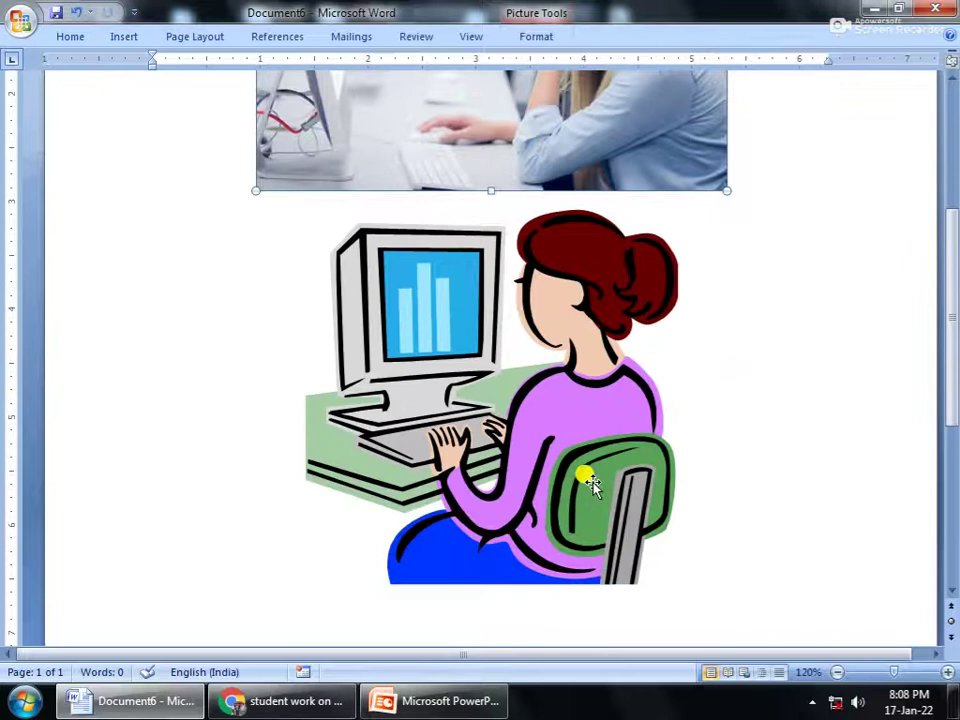
click(555, 426)
click(722, 431)
click(535, 397)
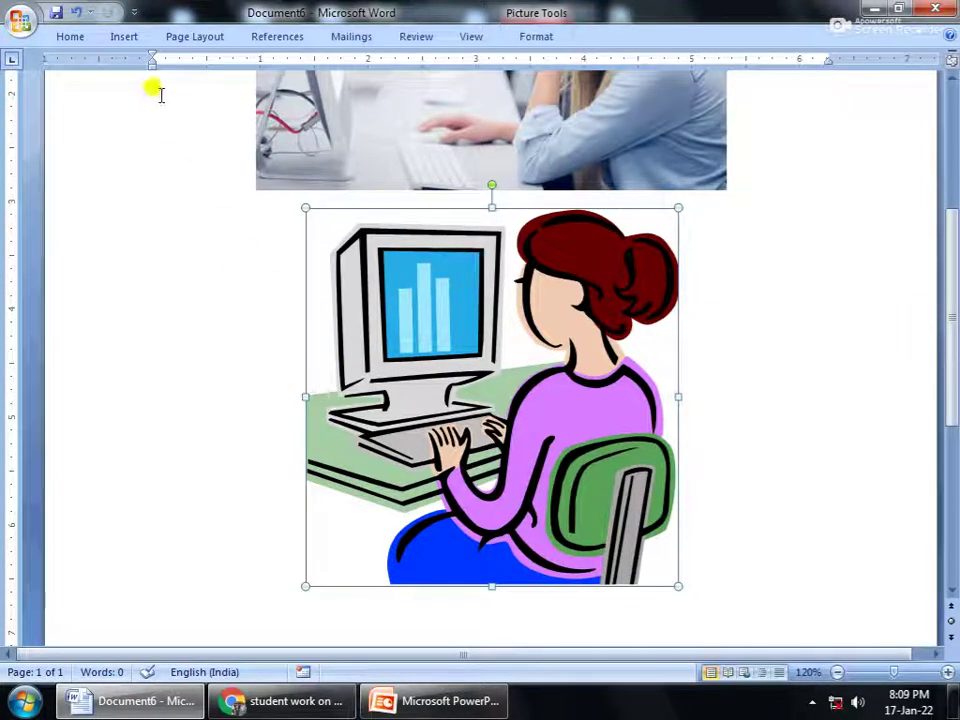
- Show the Insert commands and browse the Shapes gallery without choosing a shape
click(124, 38)
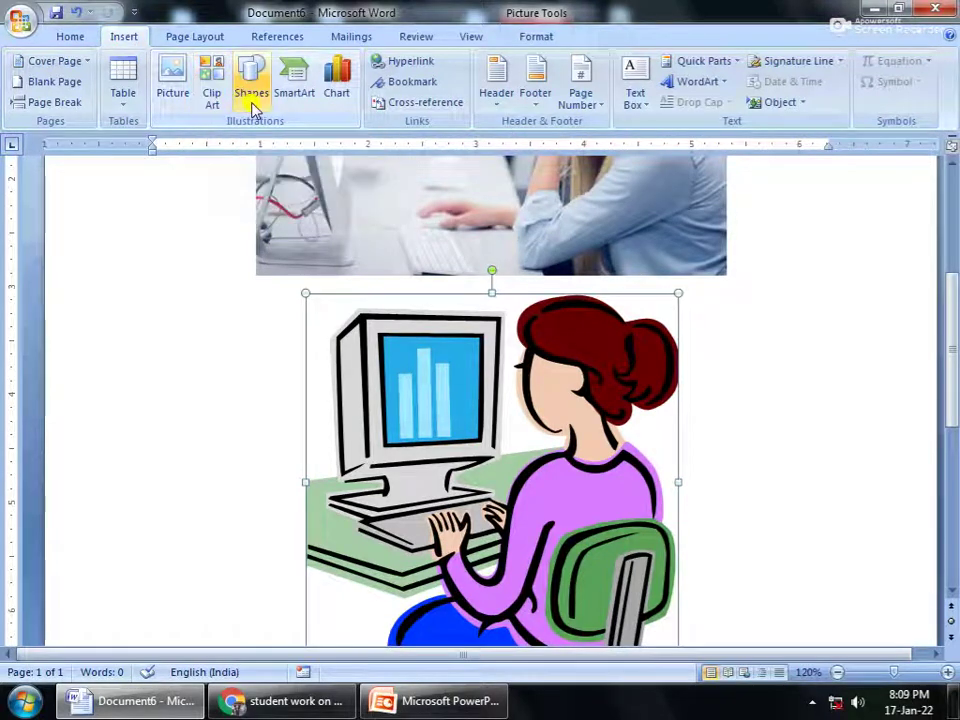
click(253, 106)
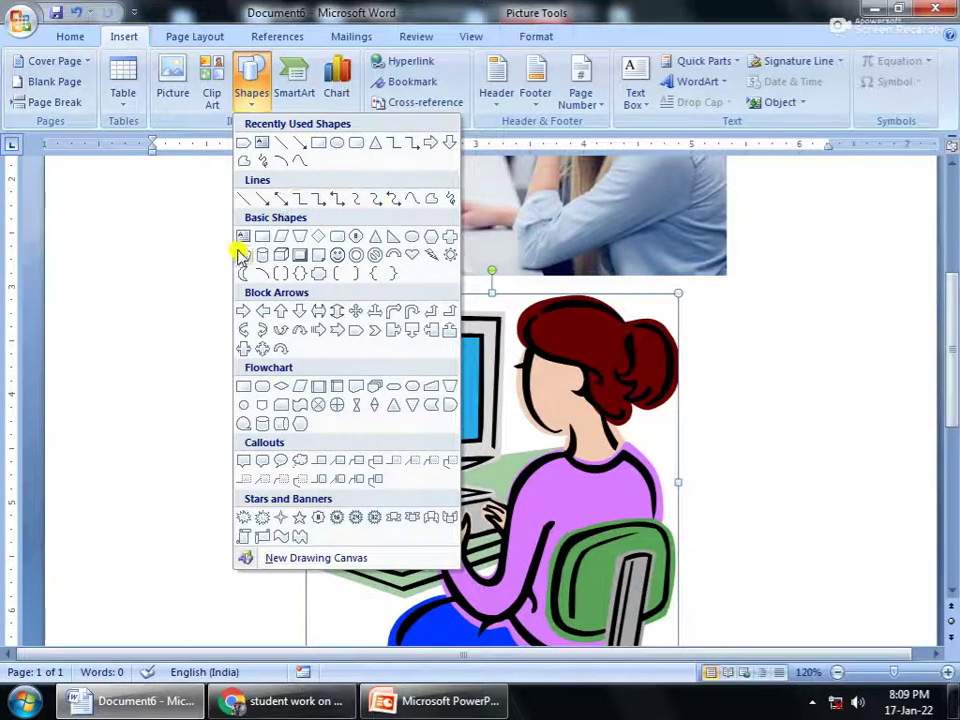
click(218, 222)
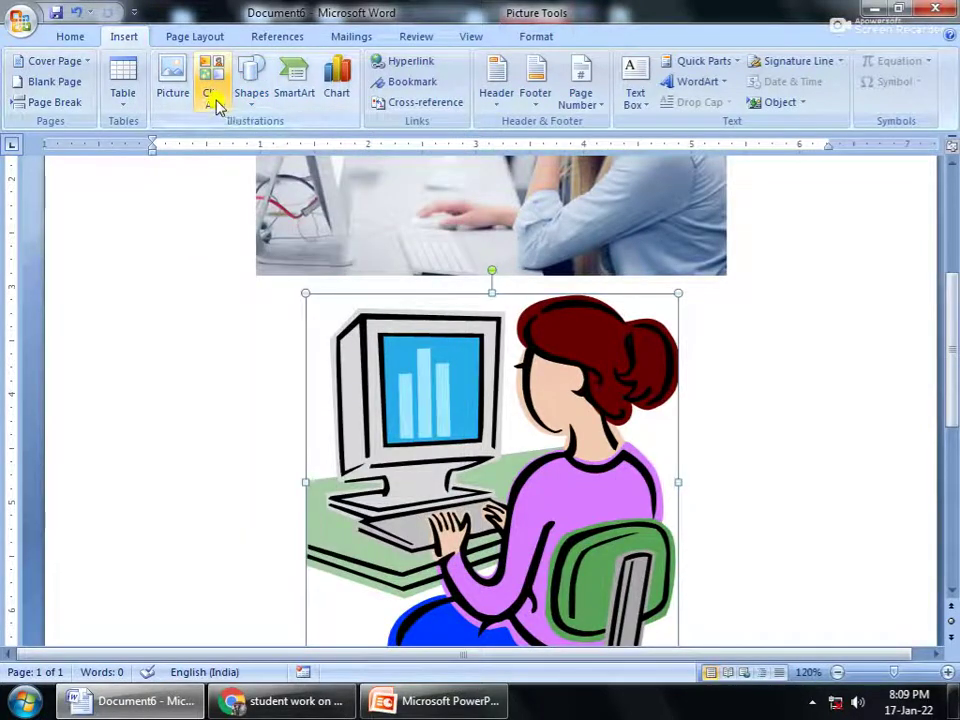
- Select the empty paragraph below the clip-art woman, with the Insert tab showing
scroll(293, 323, up, 3)
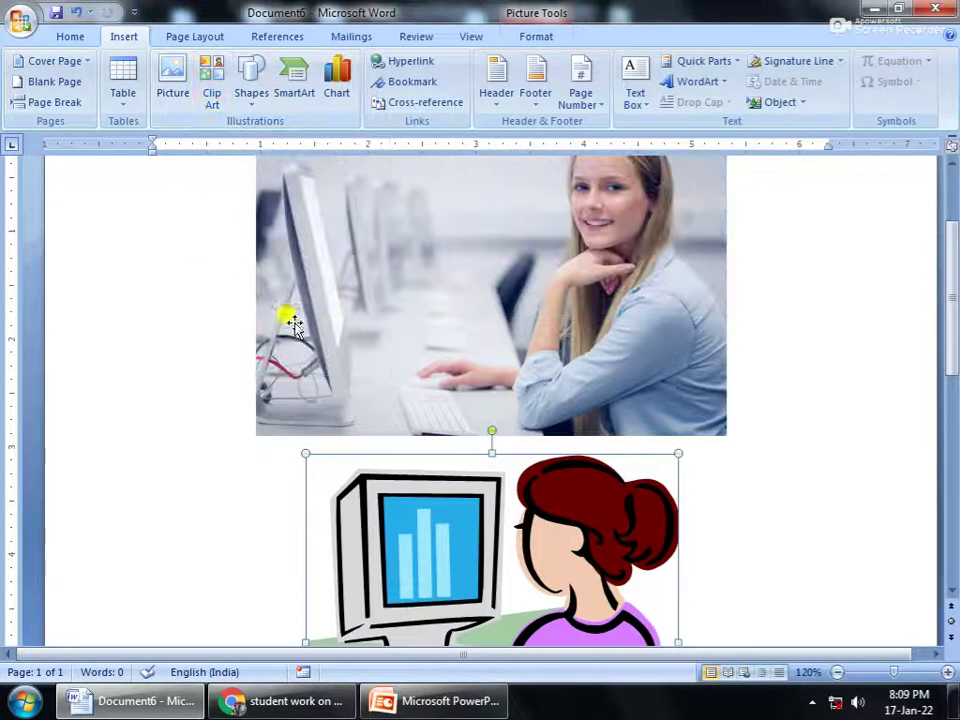
scroll(295, 362, down, 5)
scroll(298, 364, down, 6)
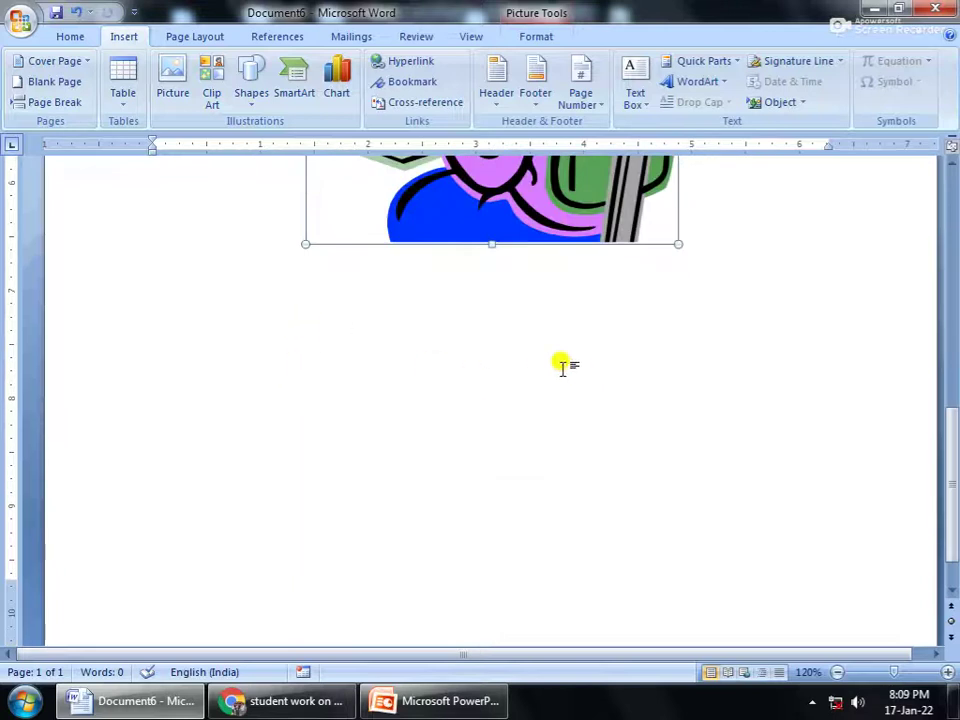
click(664, 274)
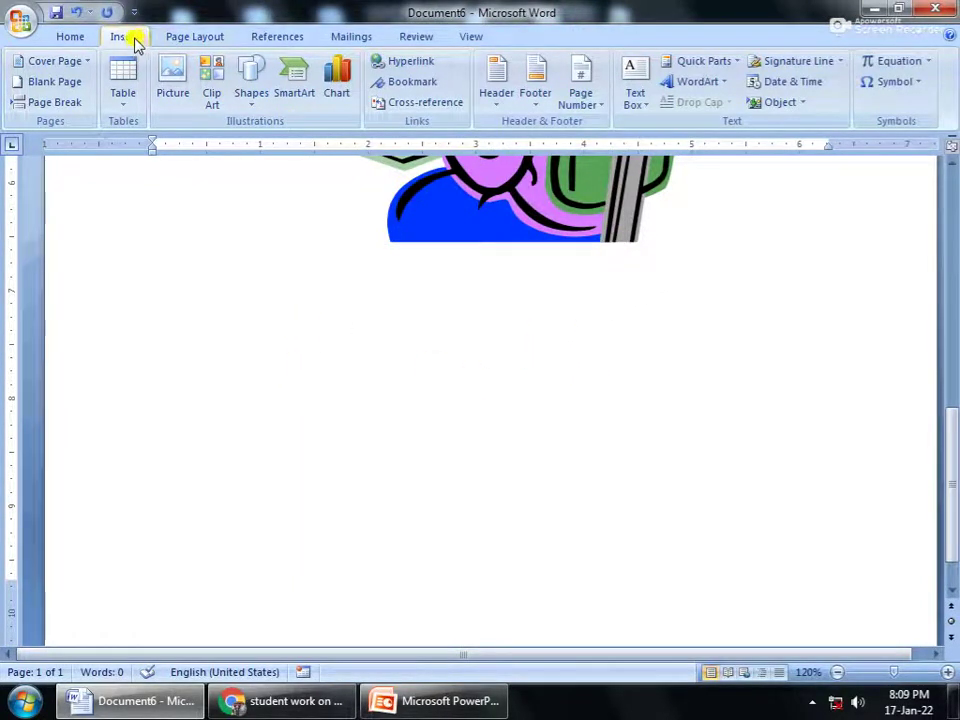
click(70, 37)
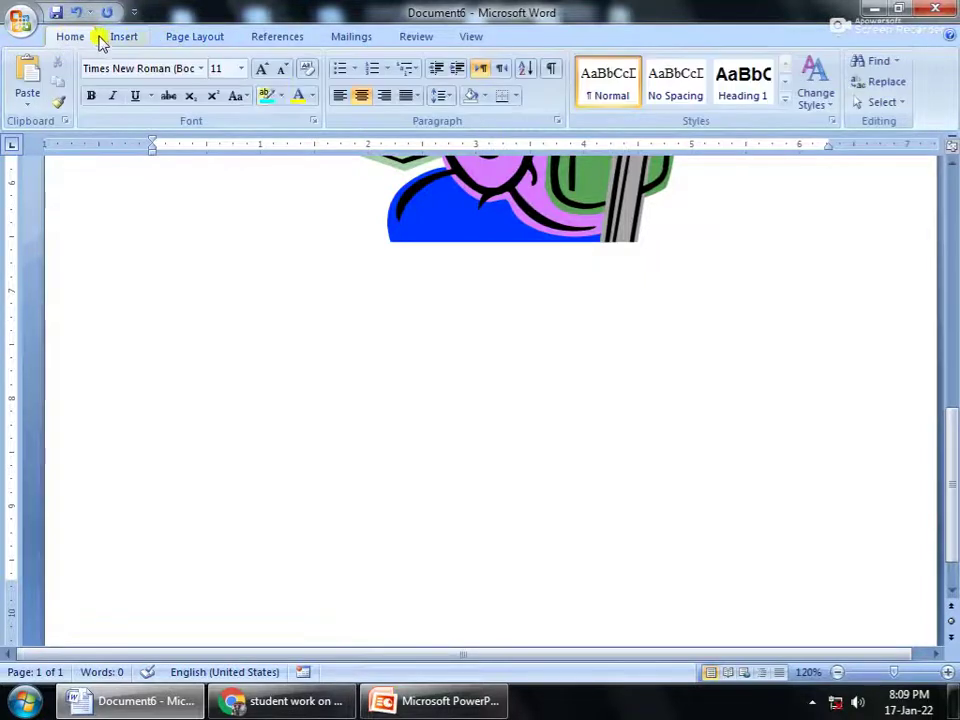
click(135, 37)
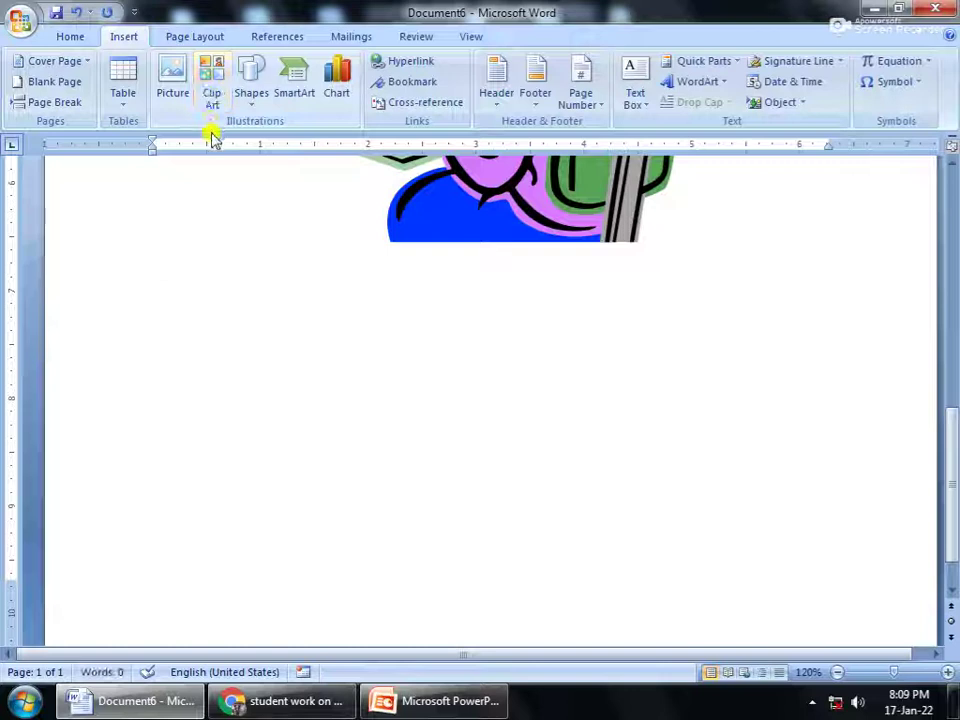
double_click(154, 268)
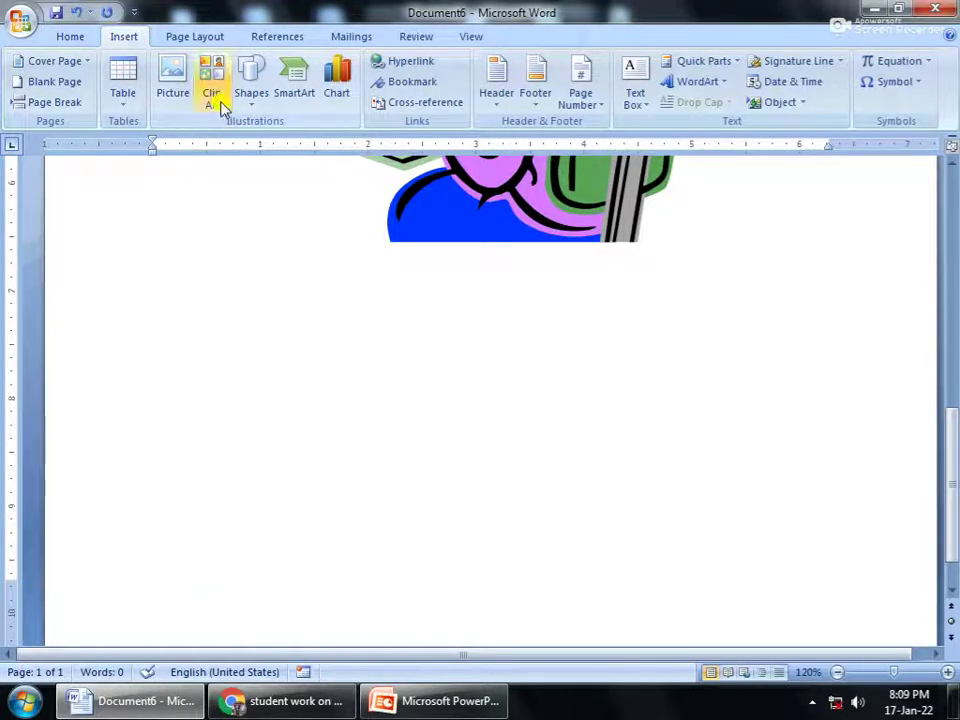
- Open Clip Art, replace the search word 'computer' with 'bus', and run the search
click(211, 92)
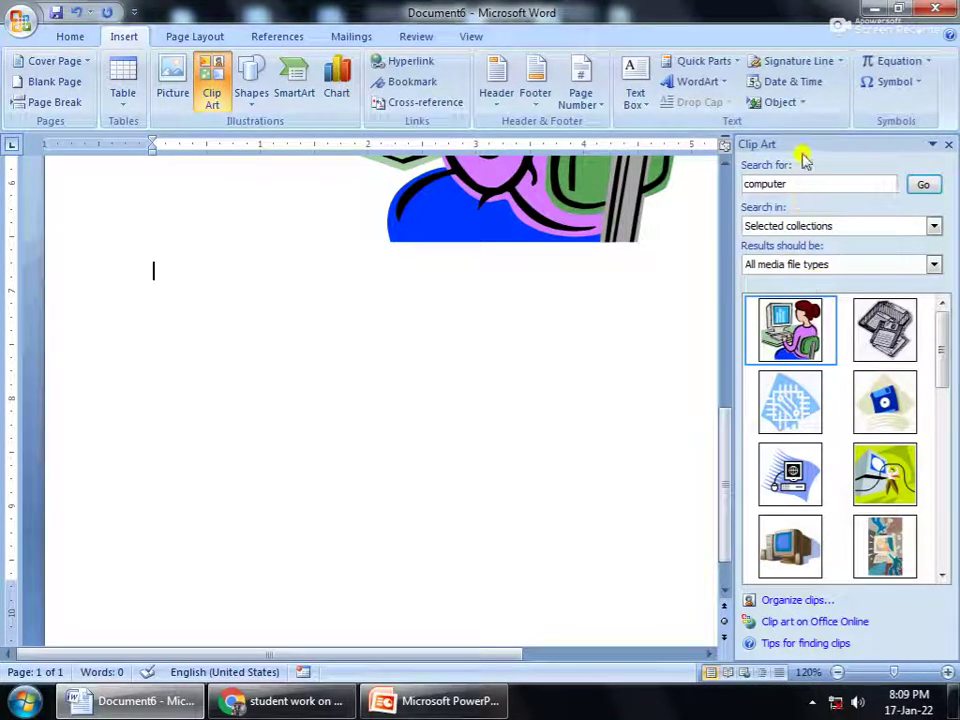
click(801, 183)
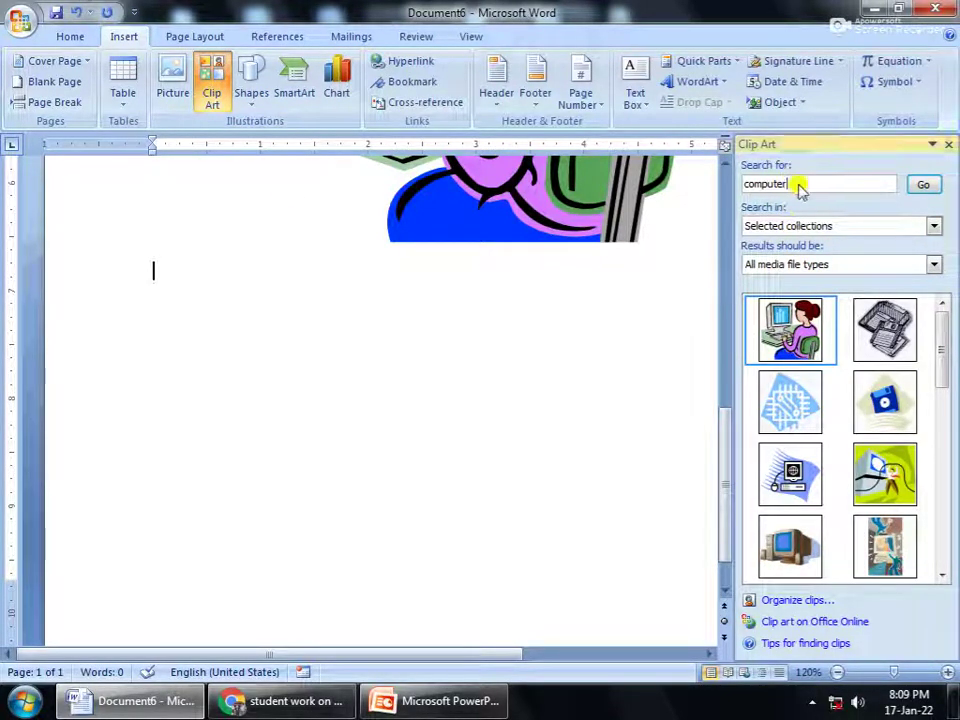
key(BackSpace)
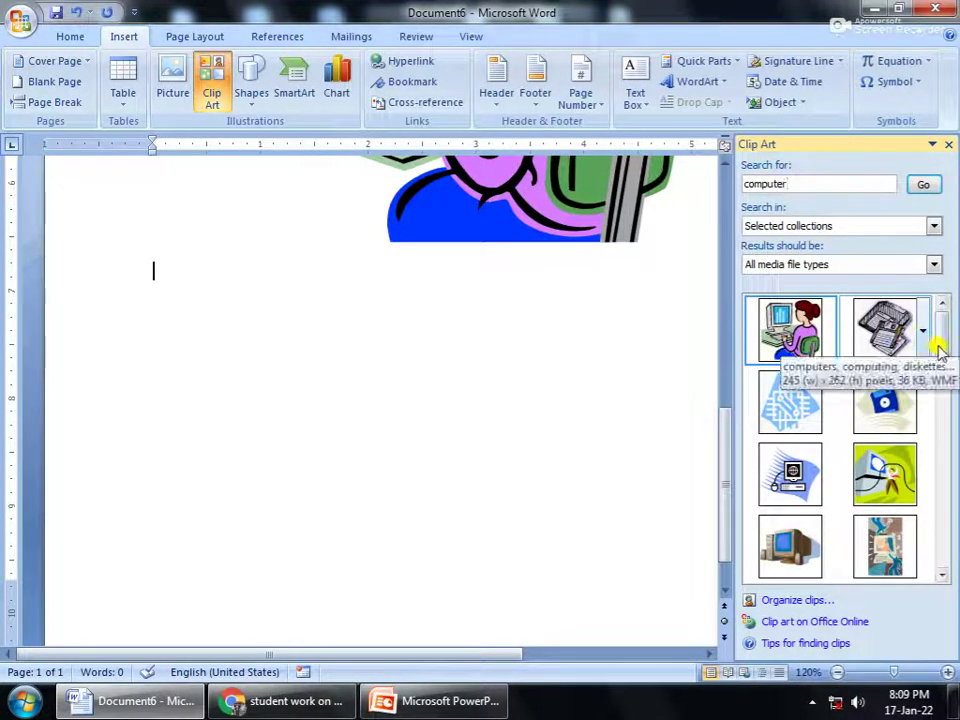
mouse_move(936, 345)
mouse_down()
mouse_move(938, 447)
mouse_move(941, 345)
mouse_up()
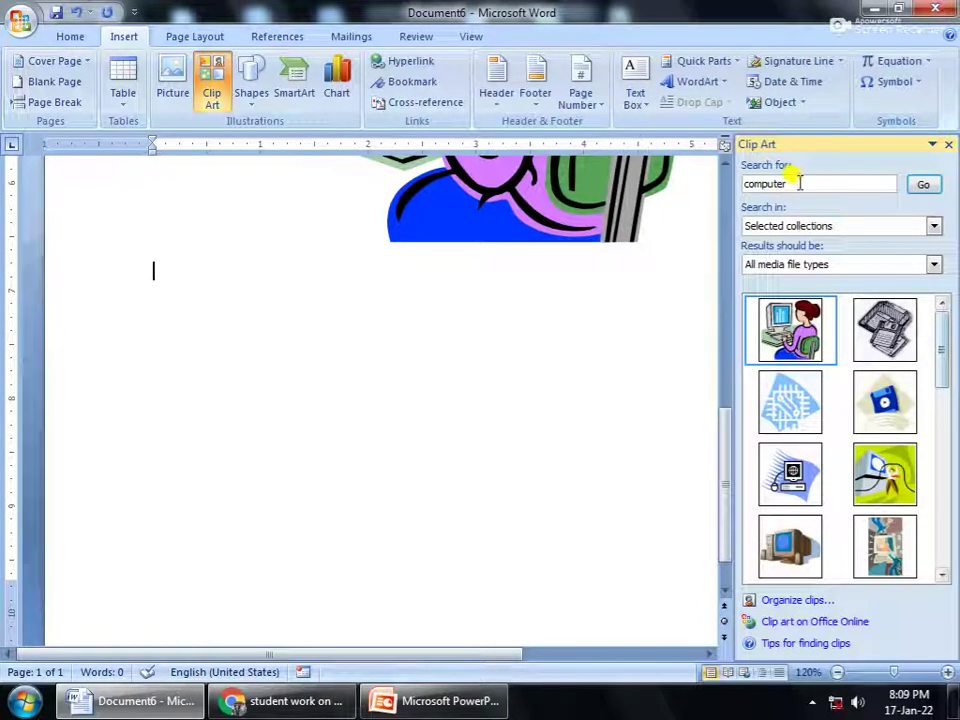
drag(785, 183, 718, 182)
key(BackSpace)
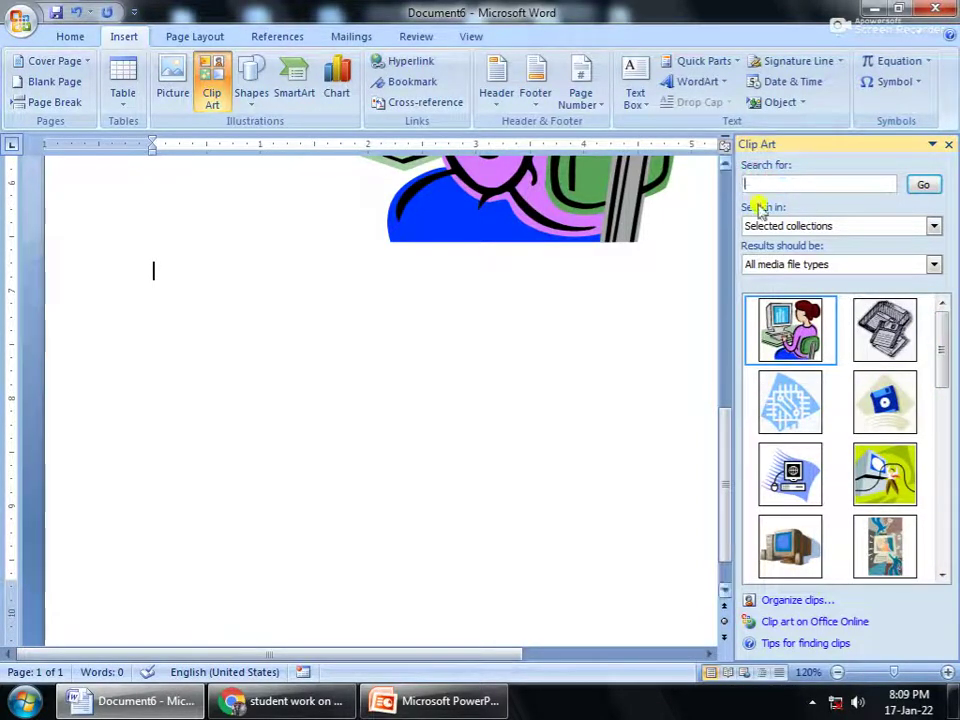
text(bus)
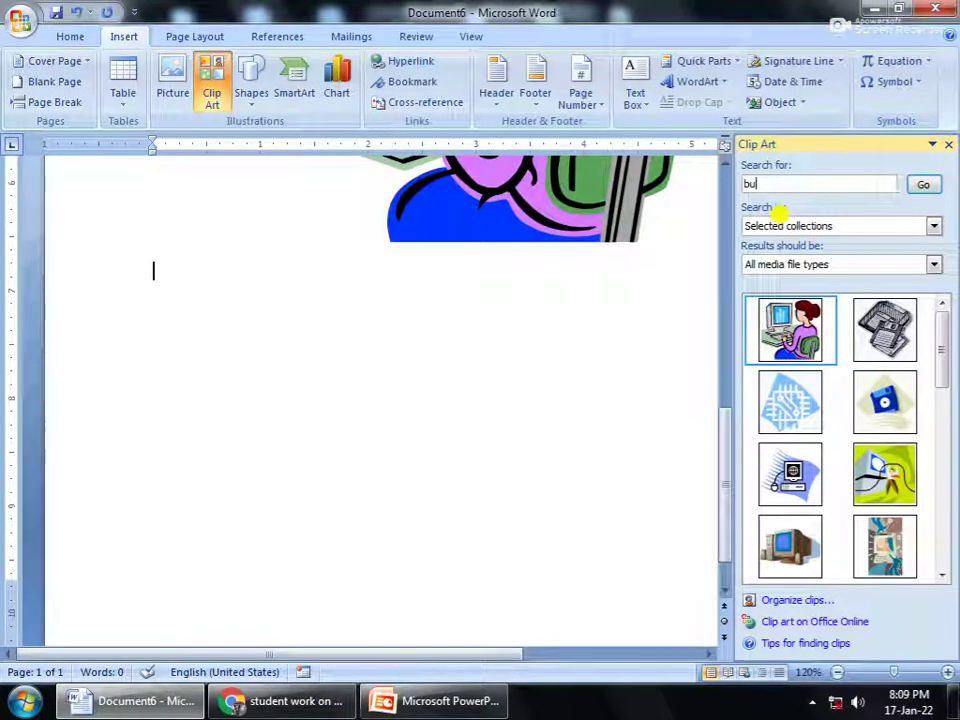
click(923, 186)
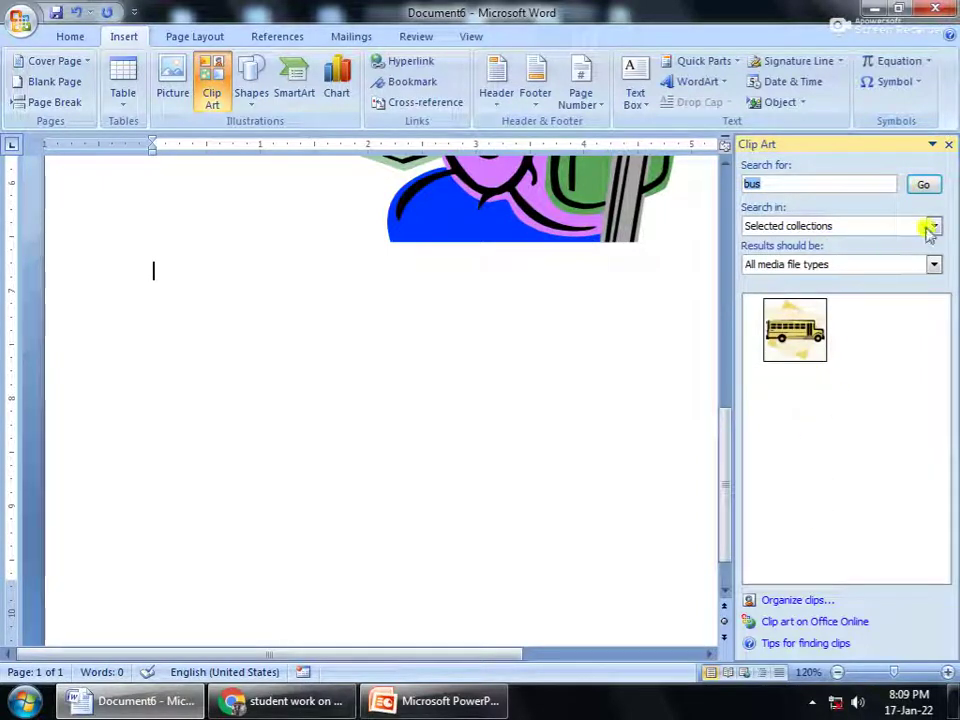
- Rerun the 'bus' clip art search in All collections with All media file types
click(770, 184)
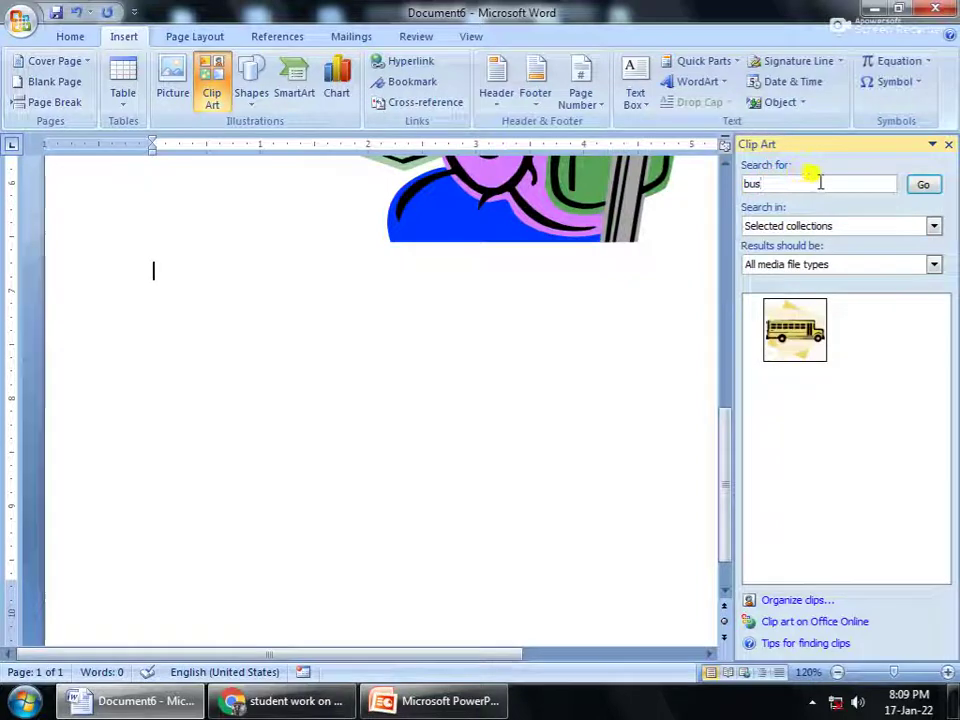
click(820, 228)
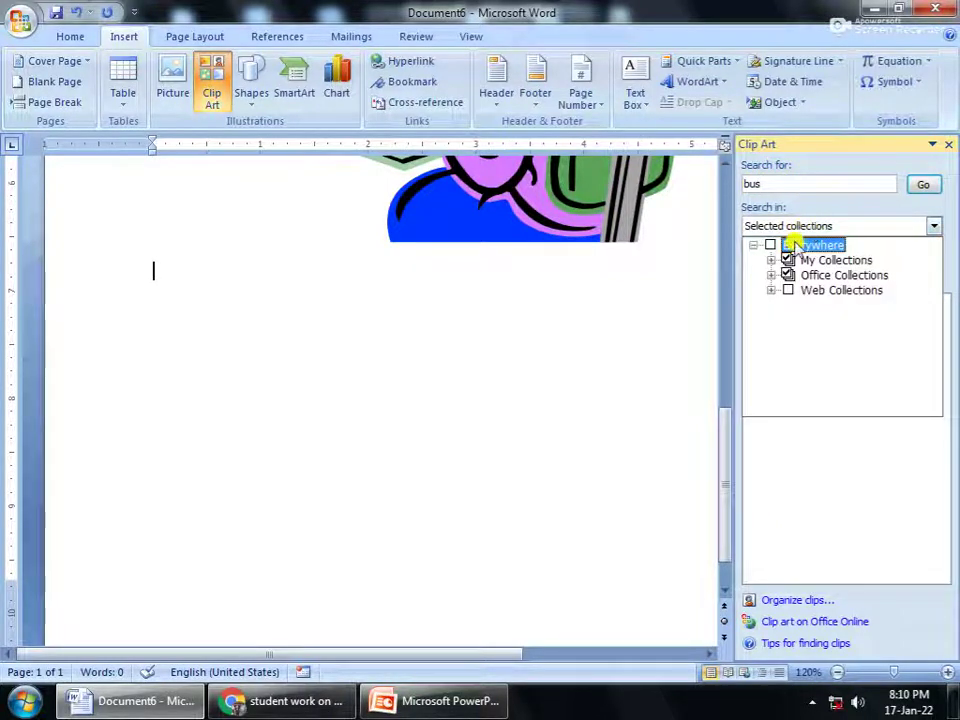
click(791, 219)
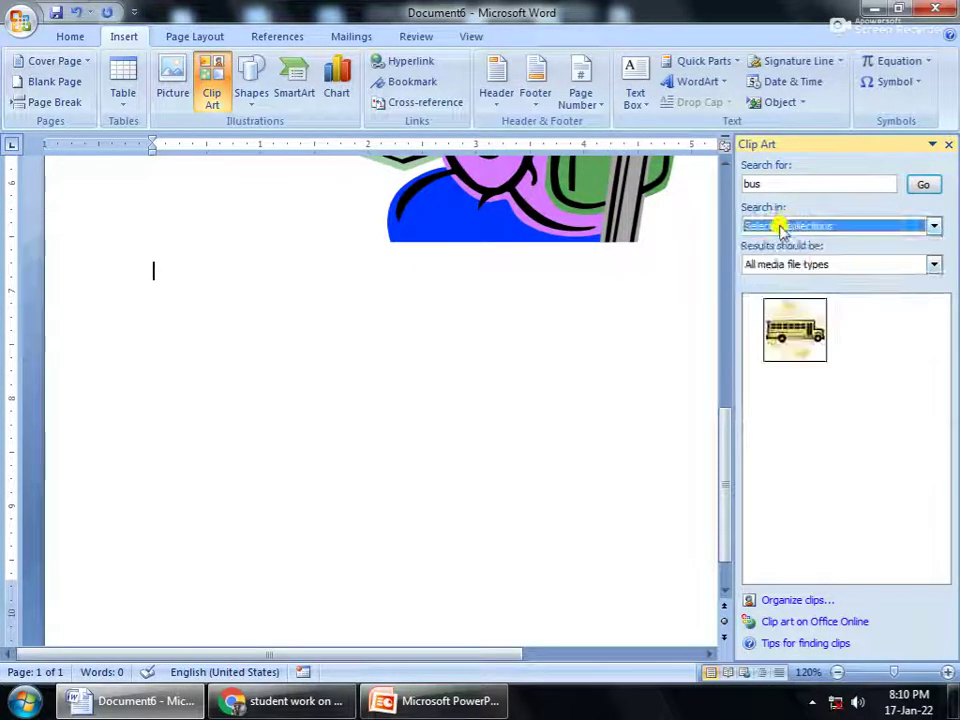
click(781, 228)
click(772, 245)
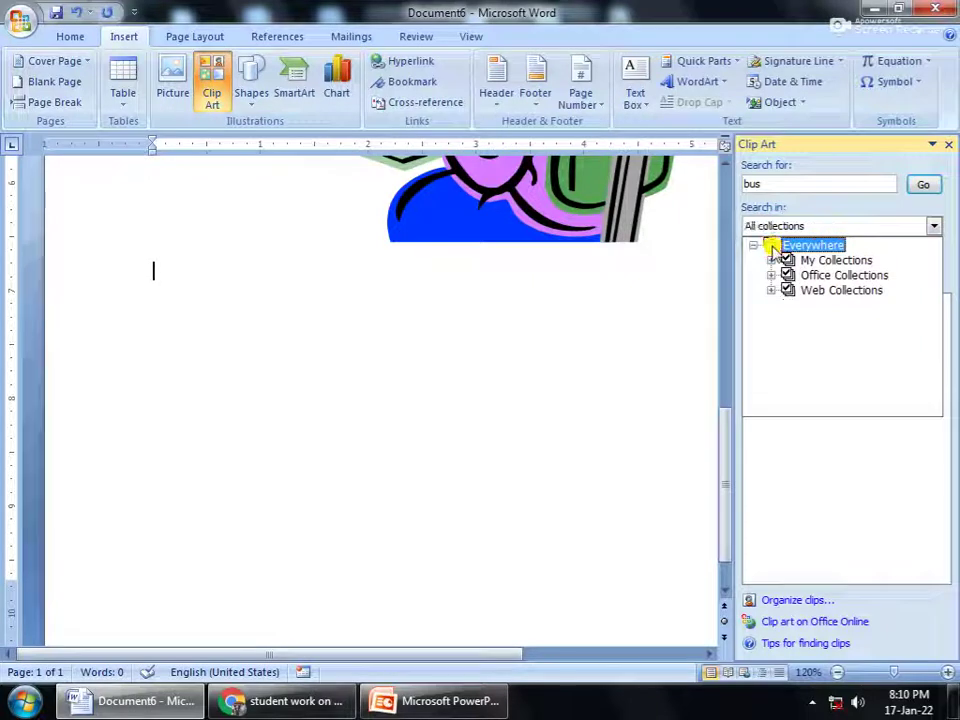
click(850, 228)
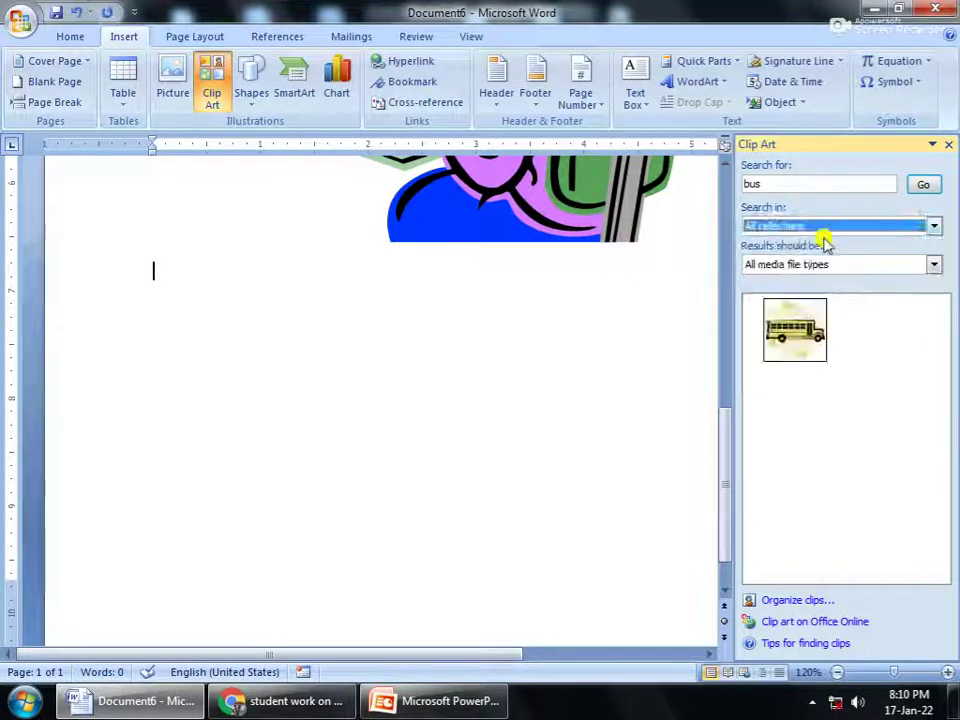
click(823, 264)
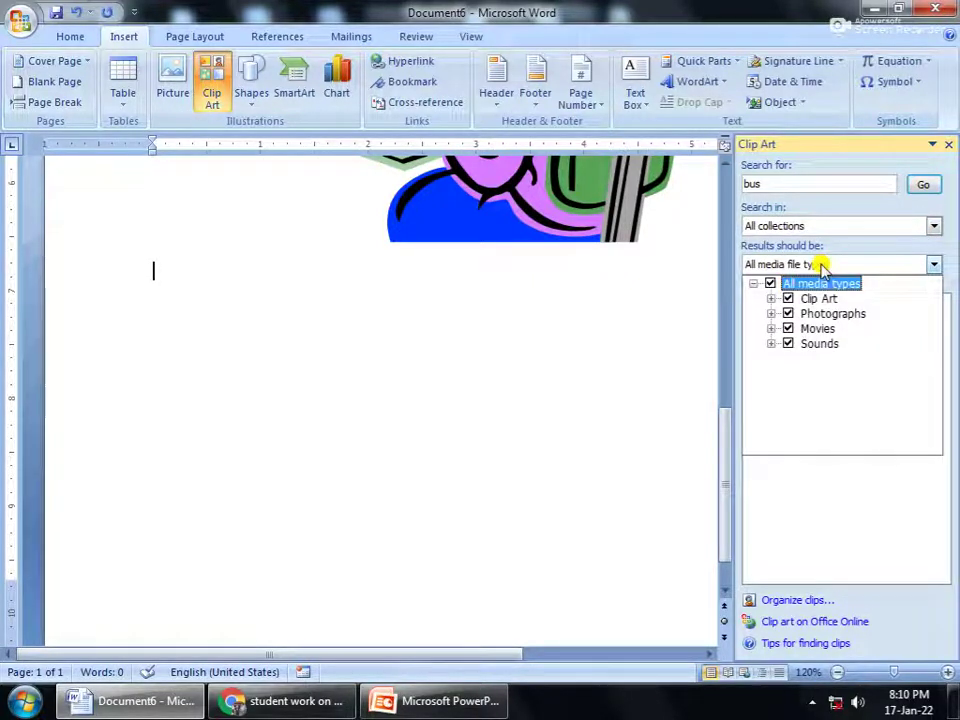
click(773, 284)
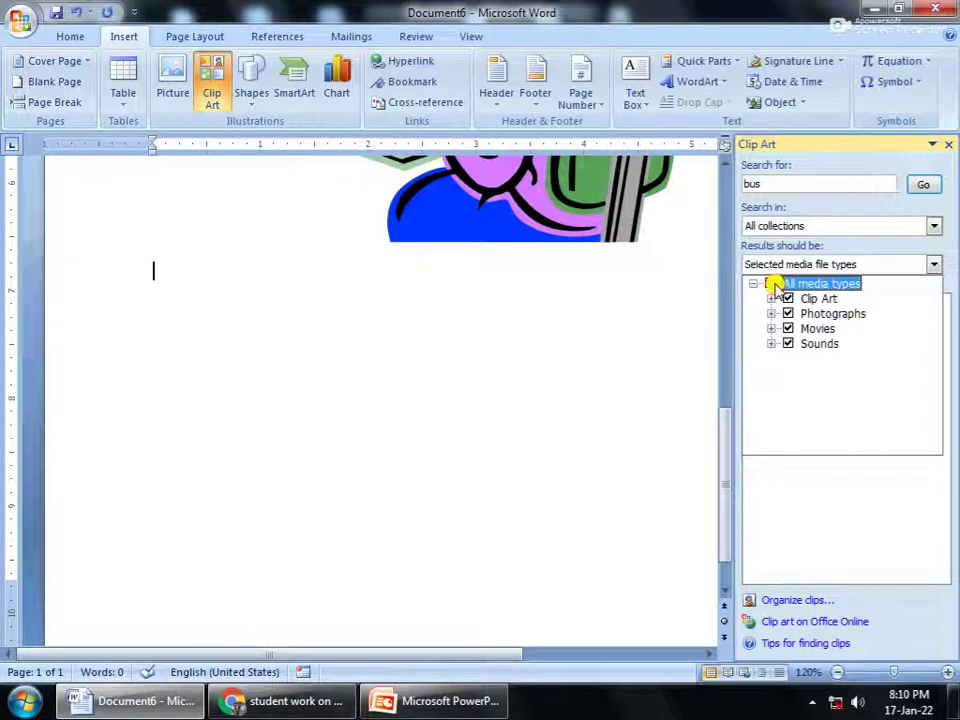
click(775, 284)
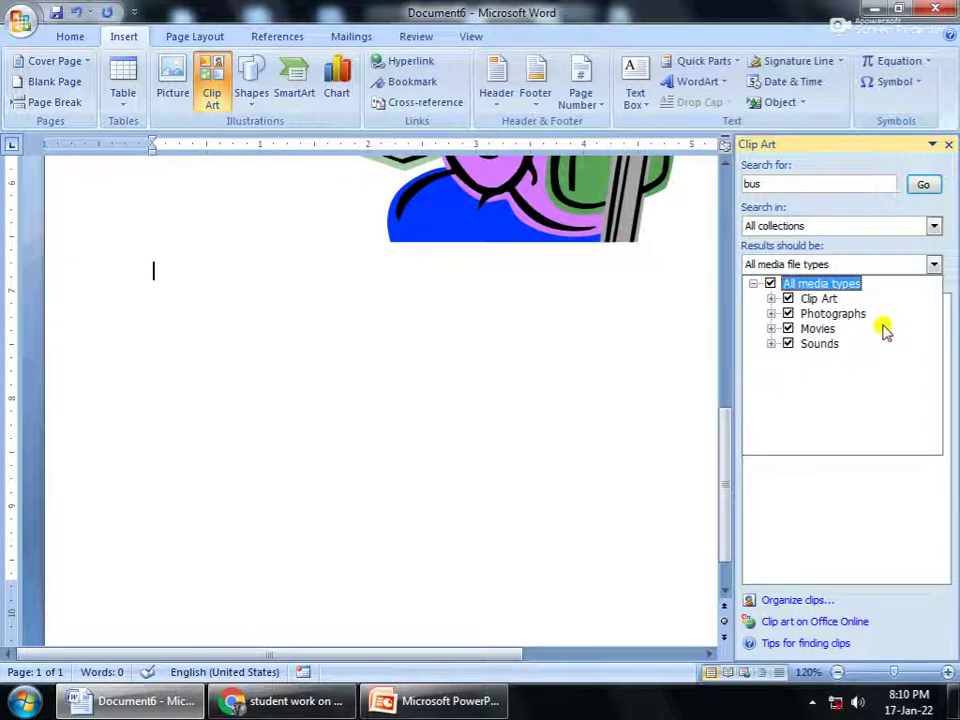
click(896, 264)
click(923, 185)
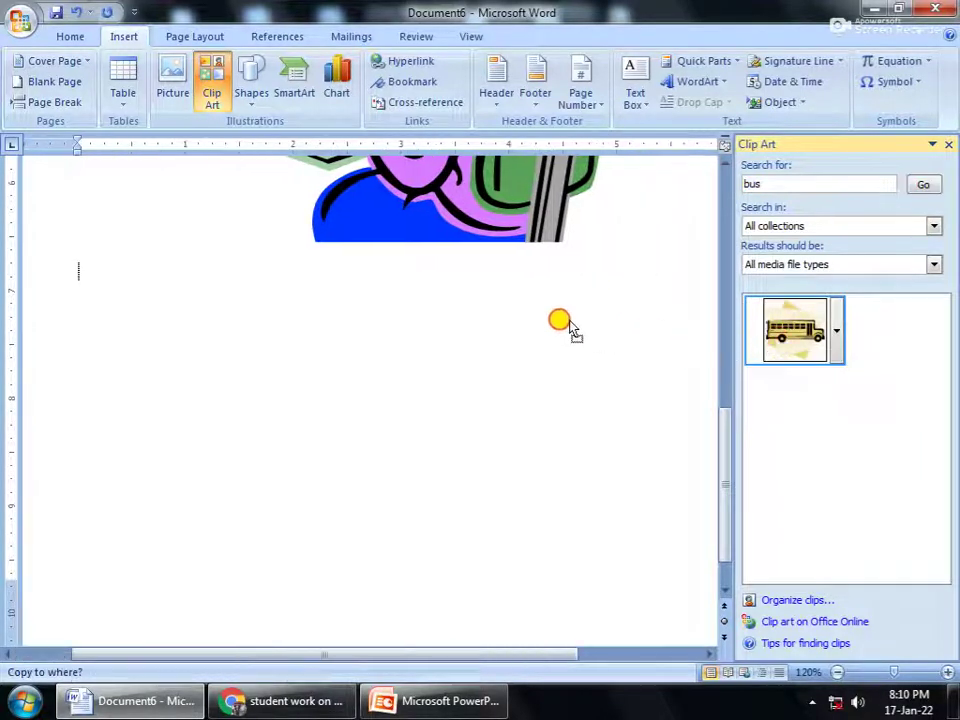
- Insert two copies of the school bus clip art below the cartoon woman
drag(783, 343, 517, 333)
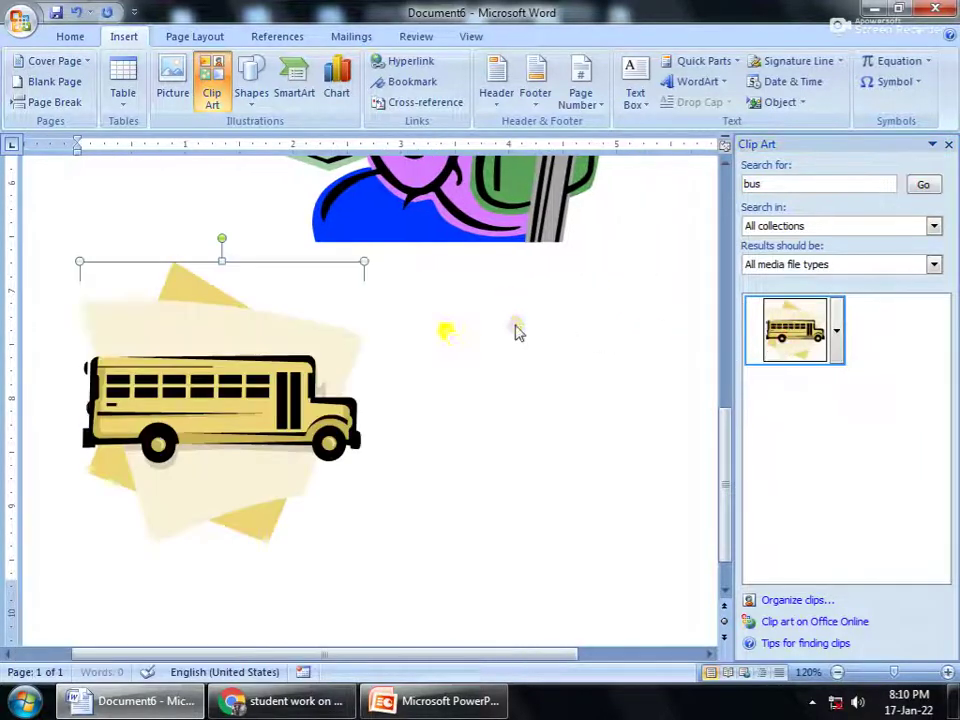
click(795, 335)
click(596, 364)
- Delete the second bus picture, reinsert it, and delete it again
click(476, 381)
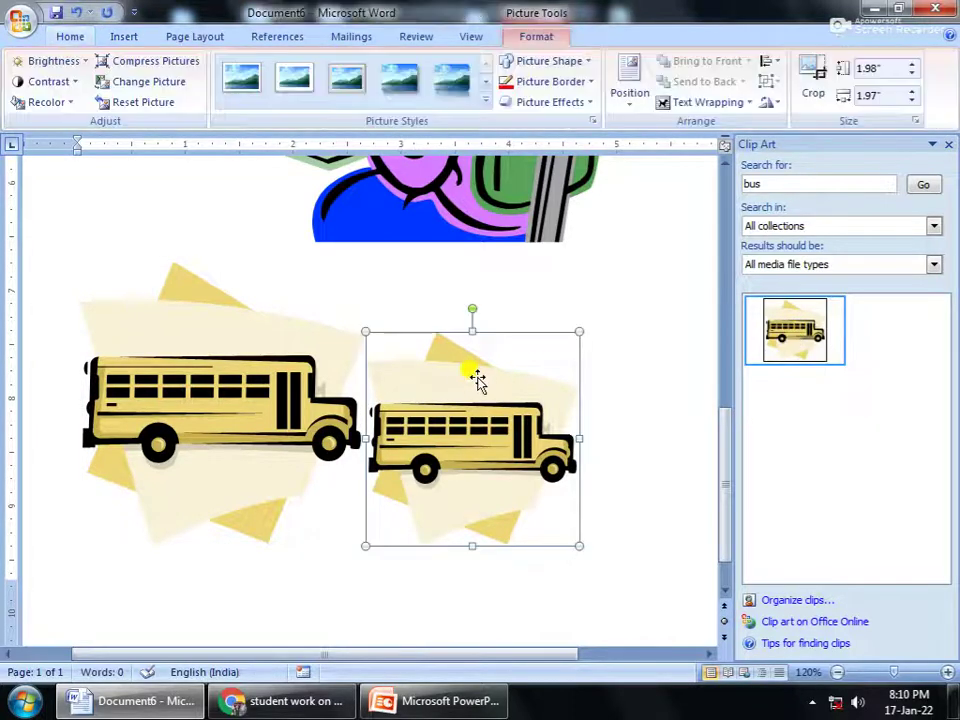
key(Delete)
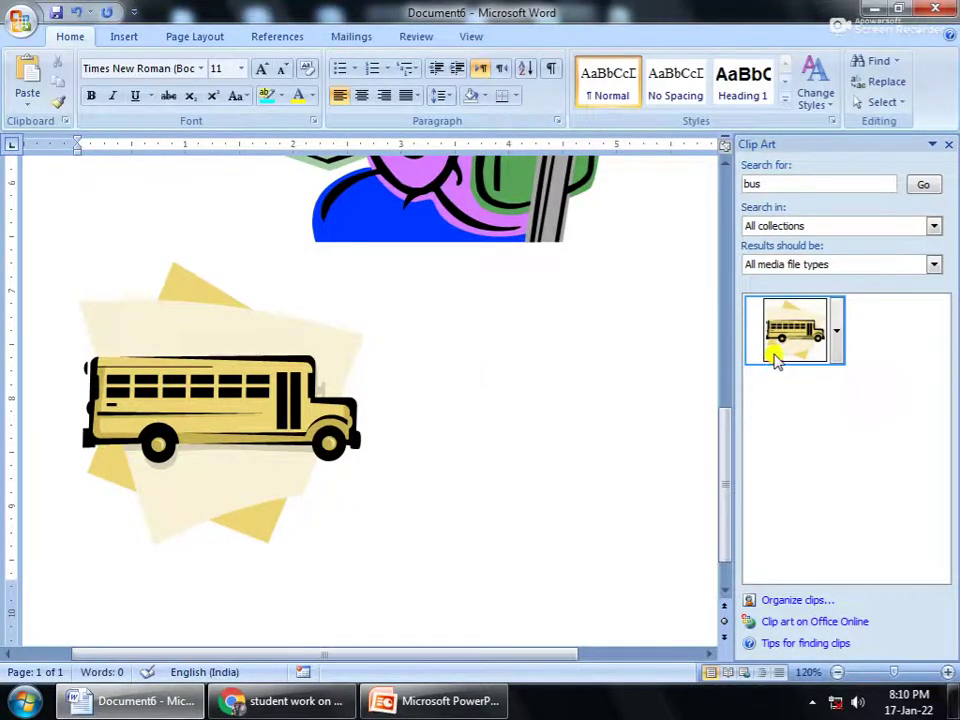
click(771, 353)
key(Delete)
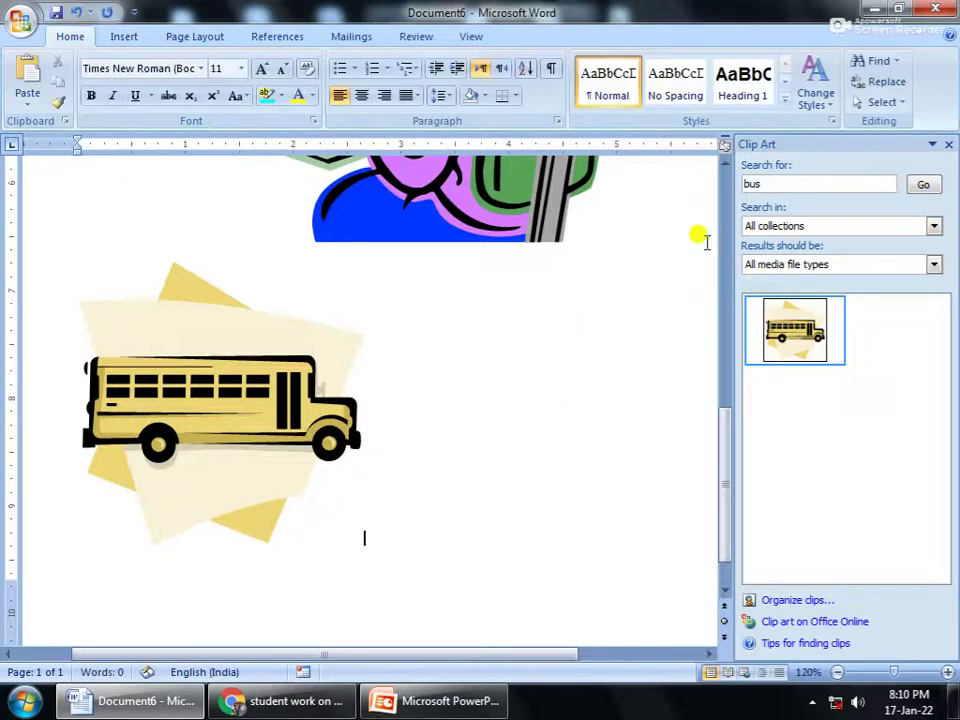
- Search Clip Art for 'tree' and insert the green tree beside the bus
click(756, 183)
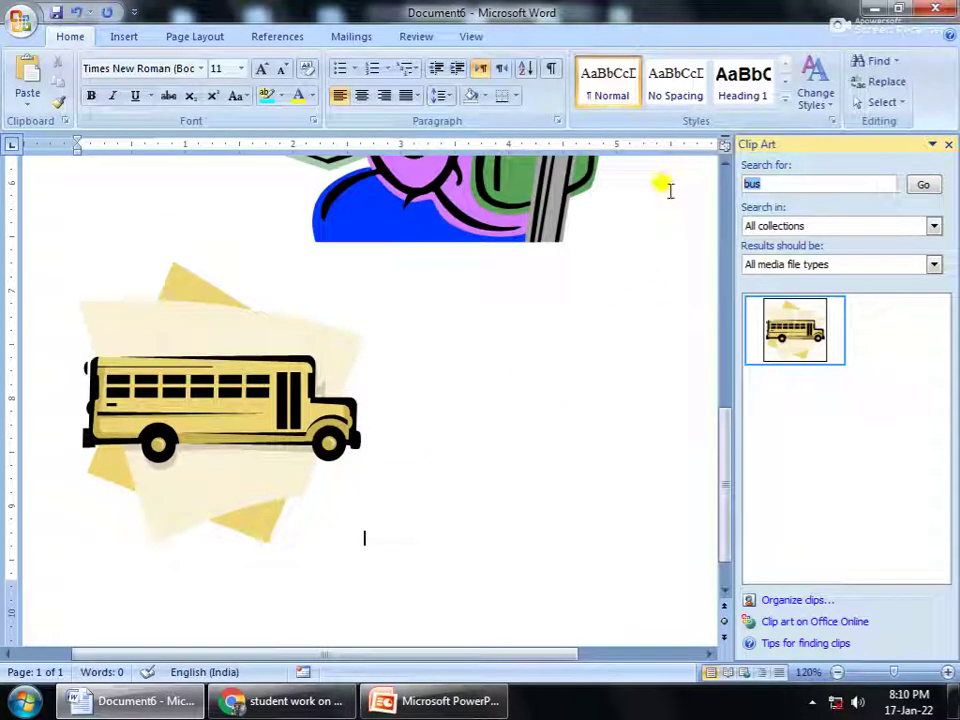
text(tree)
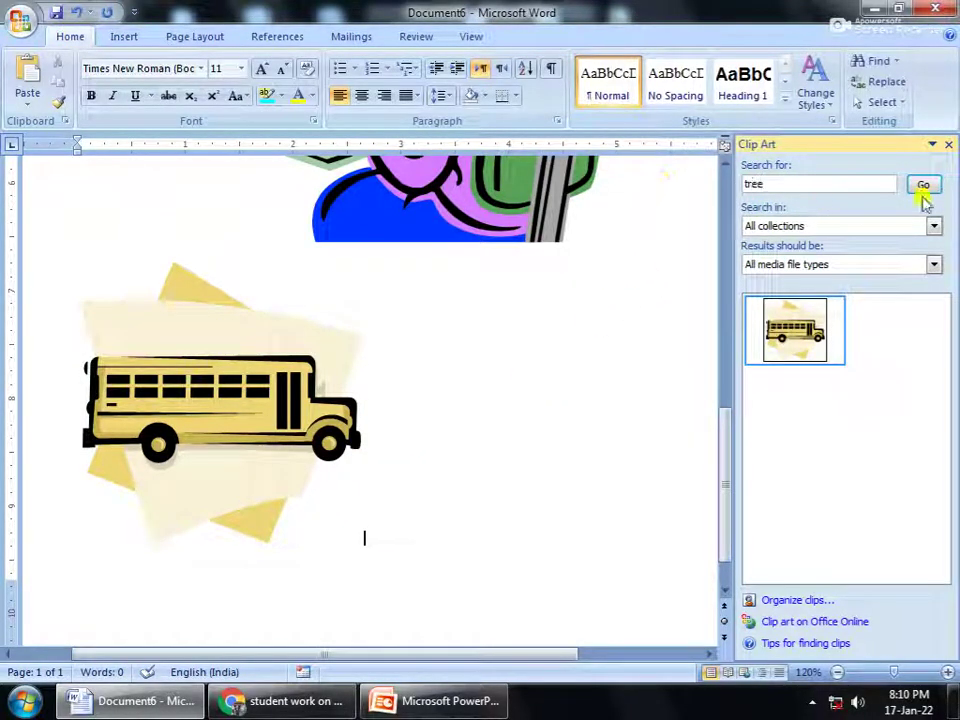
click(925, 185)
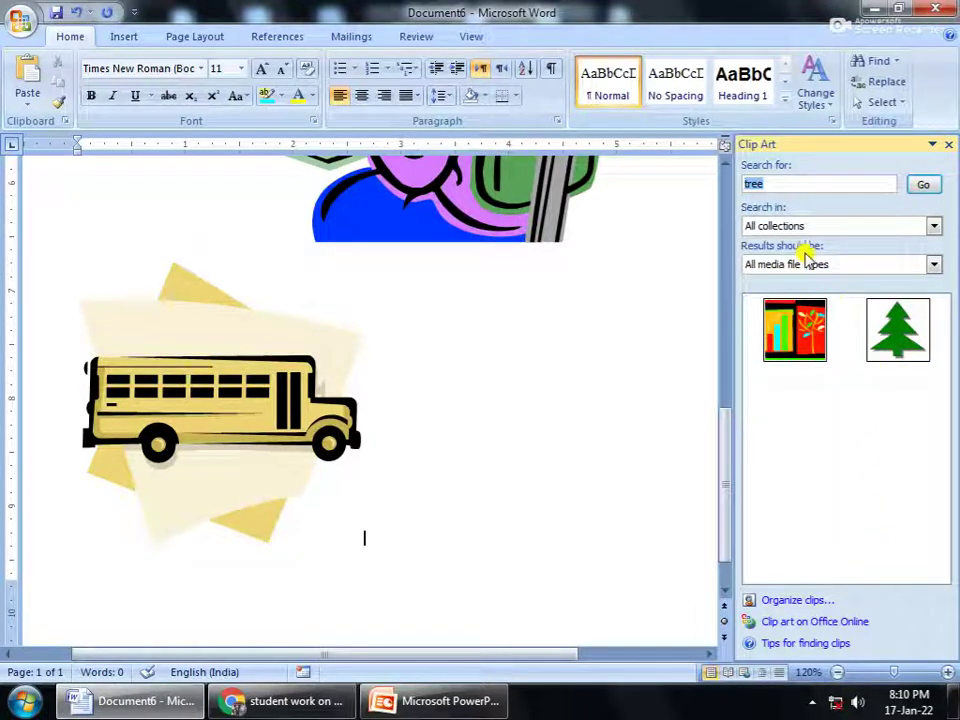
click(915, 330)
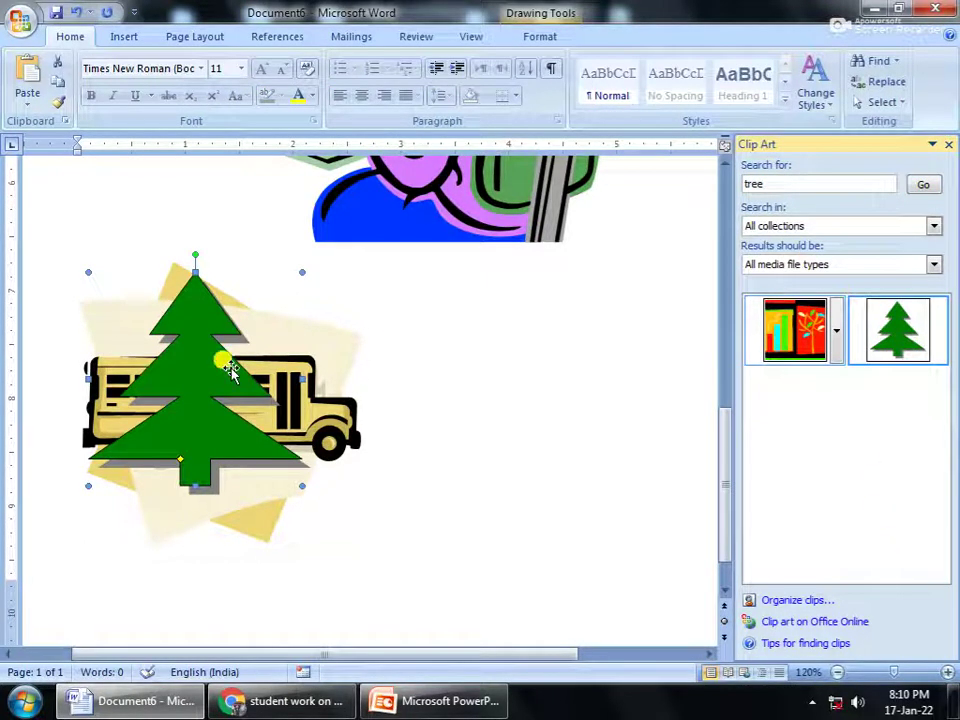
drag(231, 369, 516, 396)
- Delete the bus picture and the tree clip art from the page
click(285, 421)
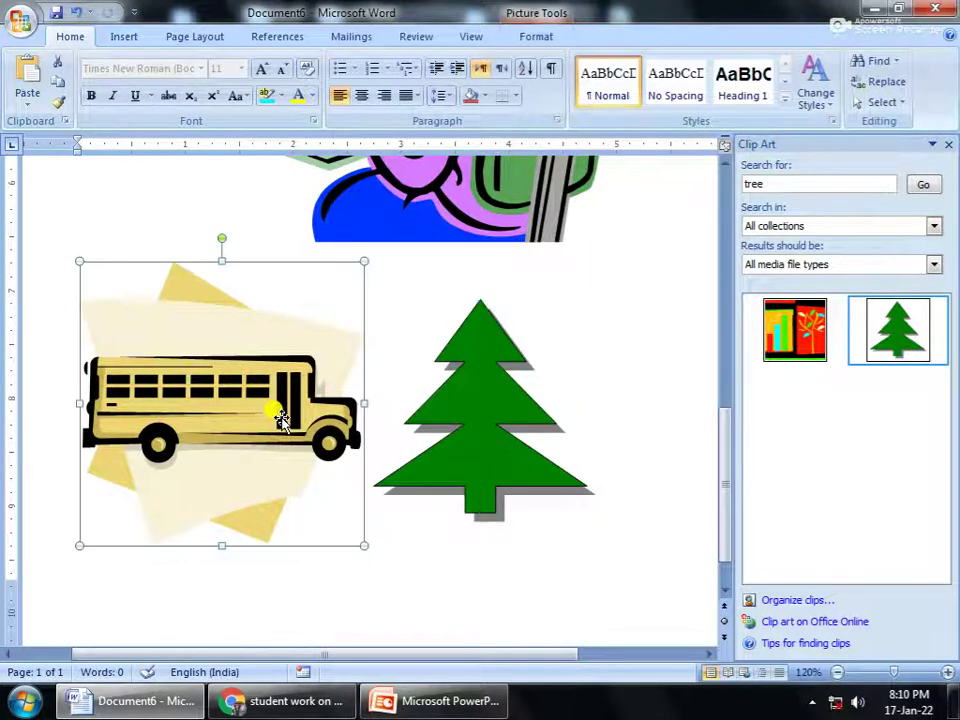
key(Delete)
click(476, 375)
drag(476, 375, 372, 445)
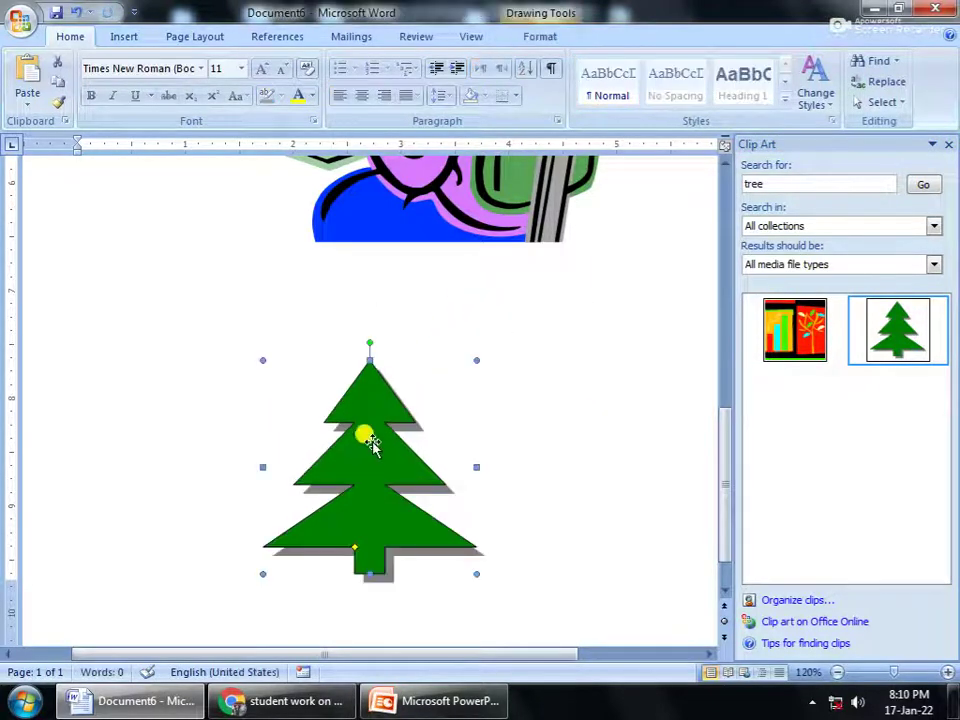
key(Delete)
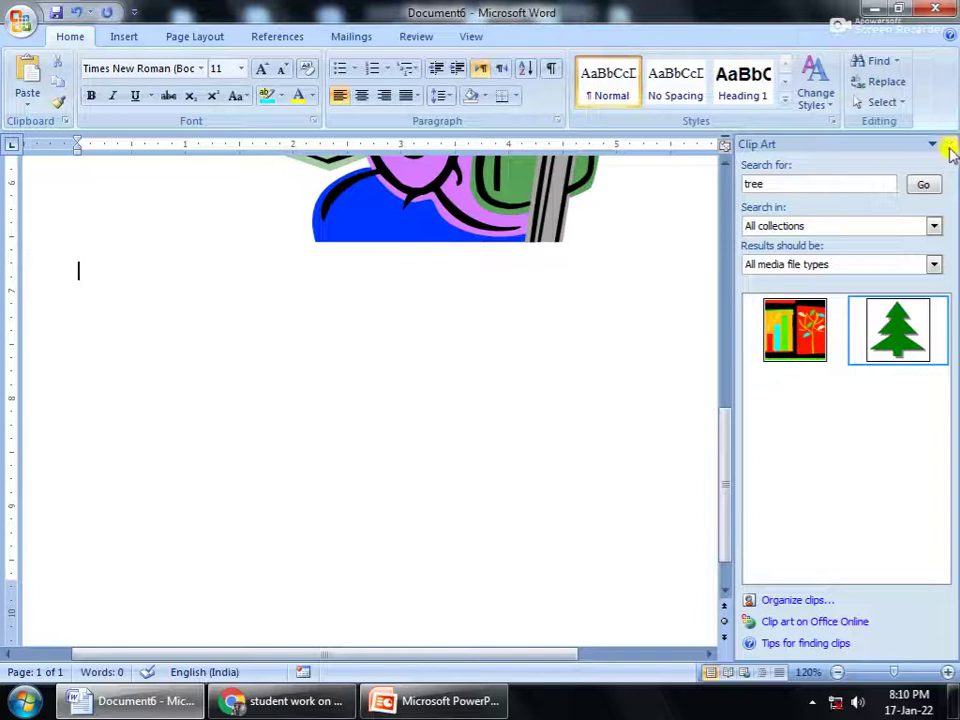
- Close the Clip Art pane and show Picture Tools Format for the woman-at-computer cartoon
click(948, 144)
scroll(565, 290, up, 5)
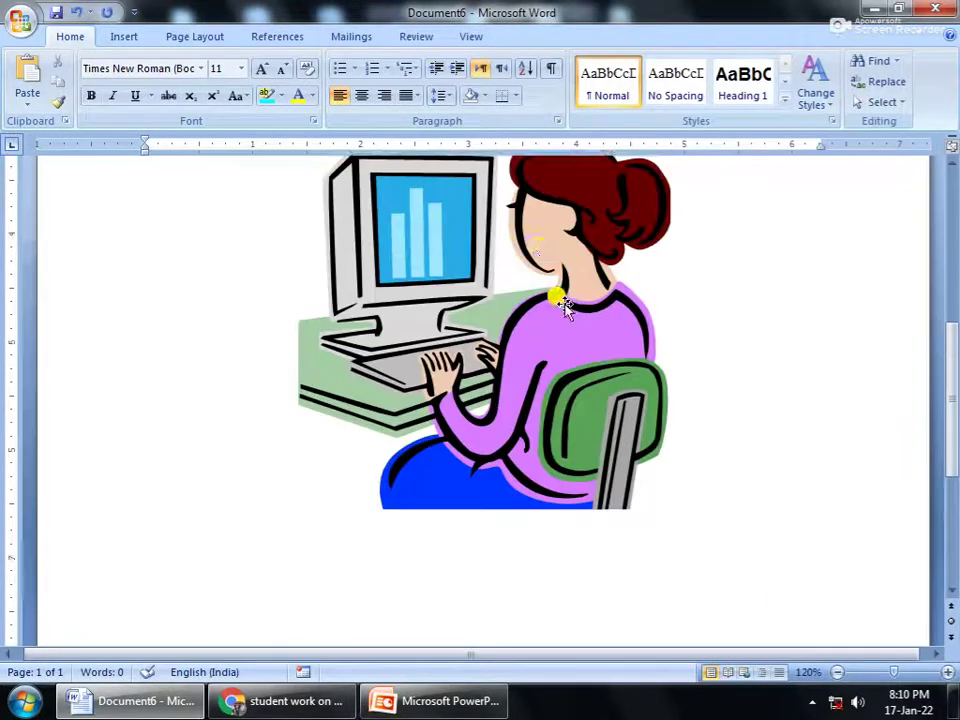
scroll(565, 305, up, 2)
click(531, 364)
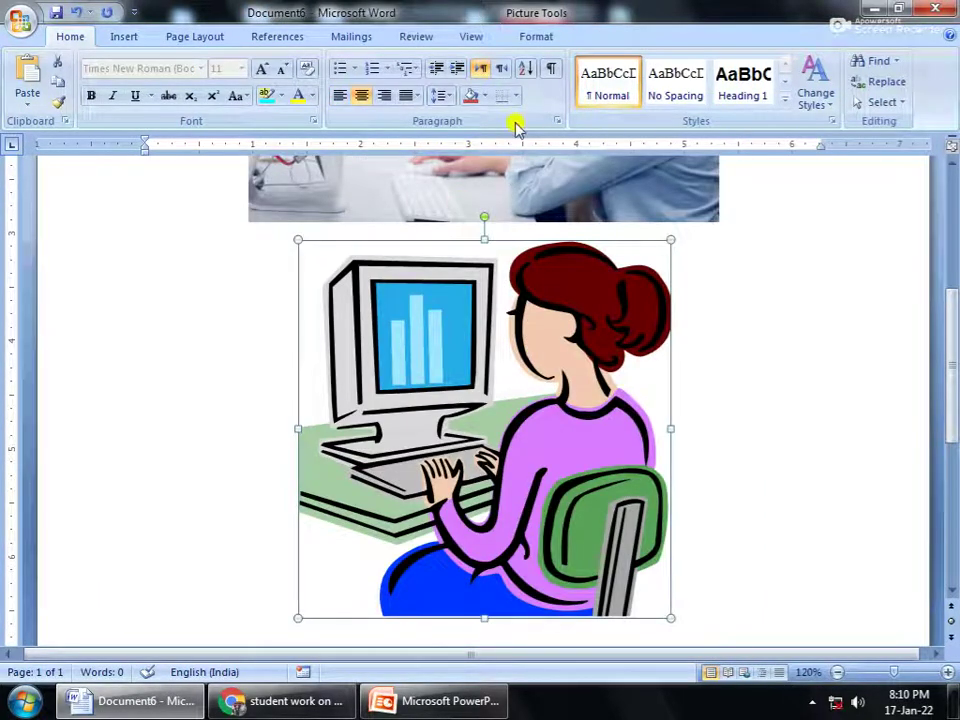
click(525, 37)
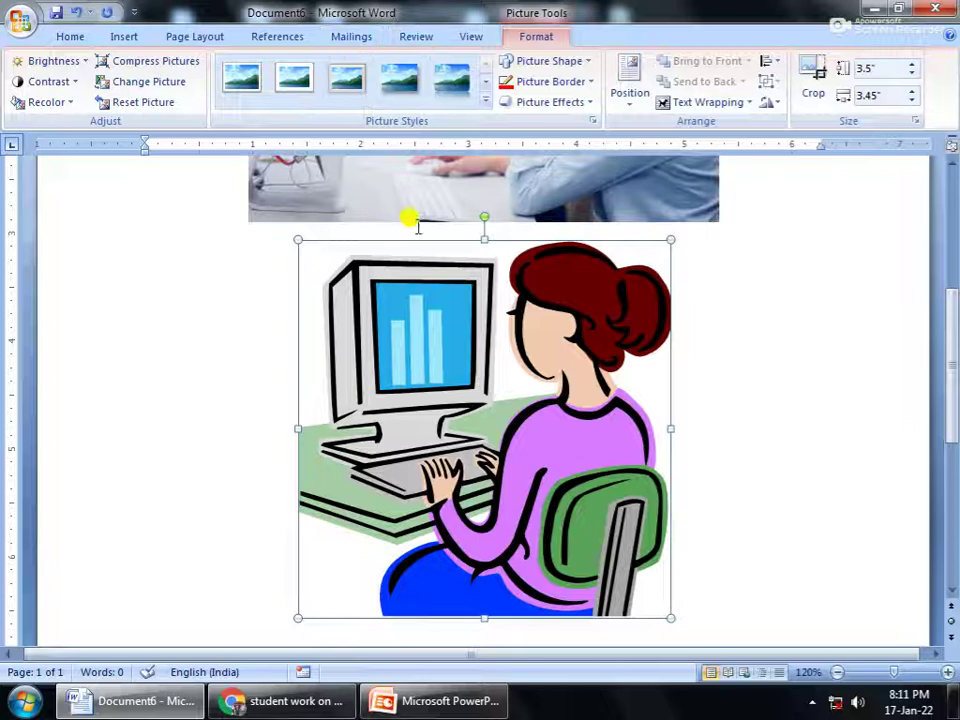
- Select the top photo, then scroll back down and reselect the woman-at-computer cartoon
scroll(418, 226, up, 3)
scroll(429, 246, up, 3)
click(441, 313)
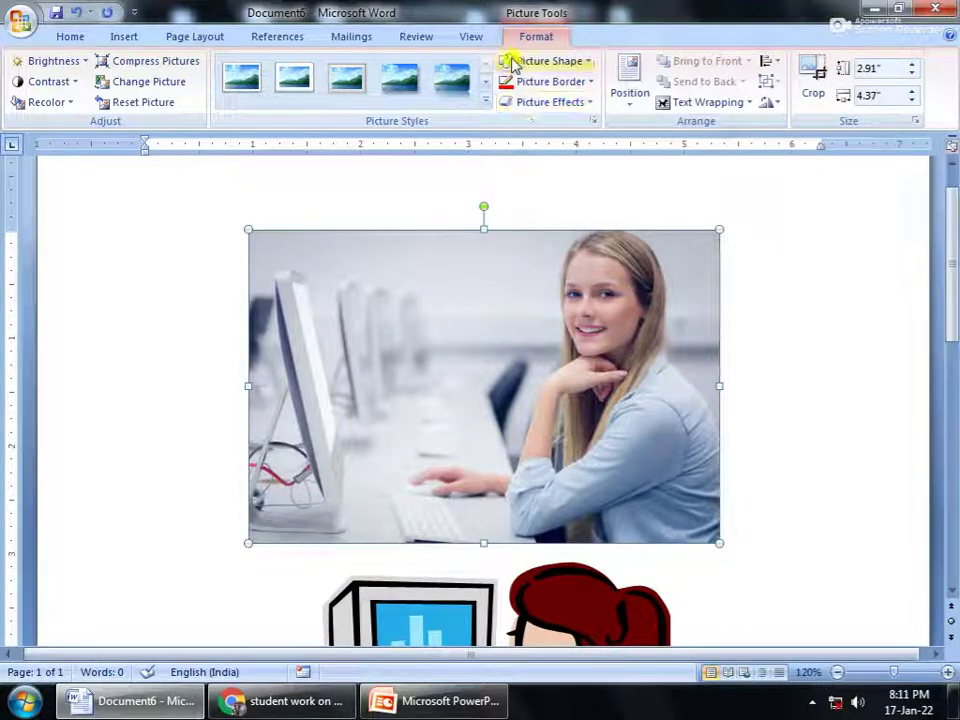
click(758, 292)
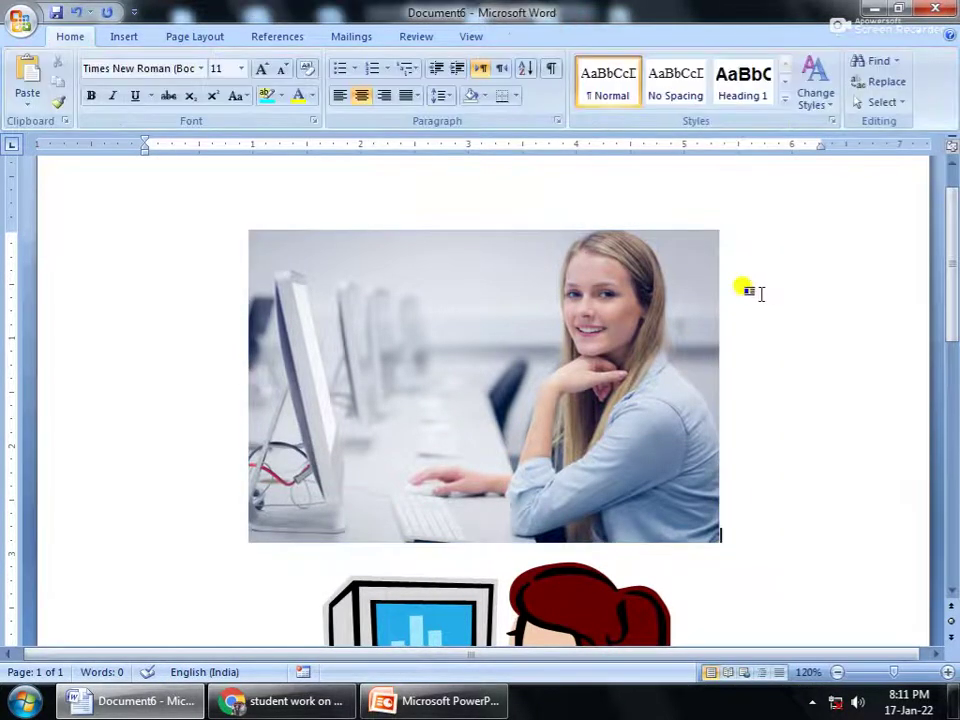
click(700, 258)
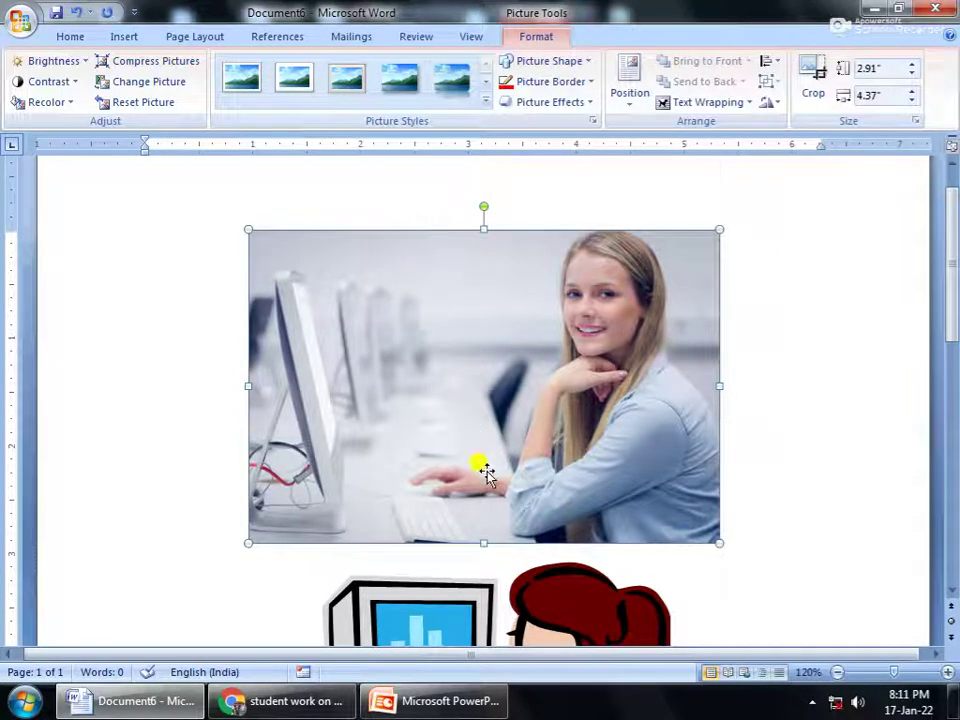
scroll(485, 470, down, 3)
scroll(467, 484, down, 3)
click(445, 405)
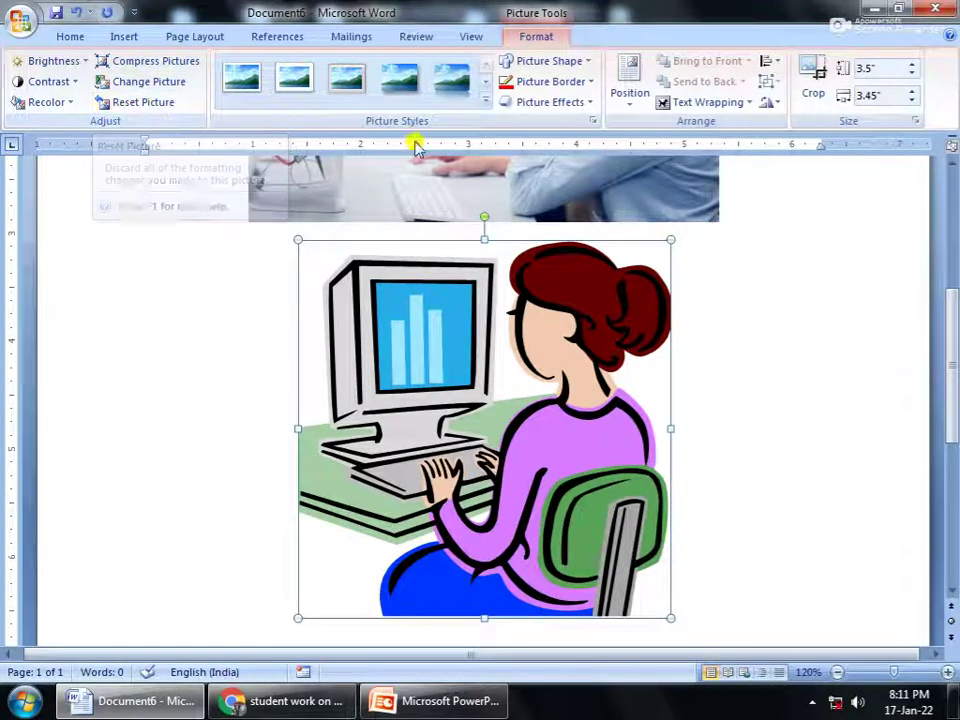
- Apply a thin red Picture Border to the woman-at-computer cartoon
click(486, 101)
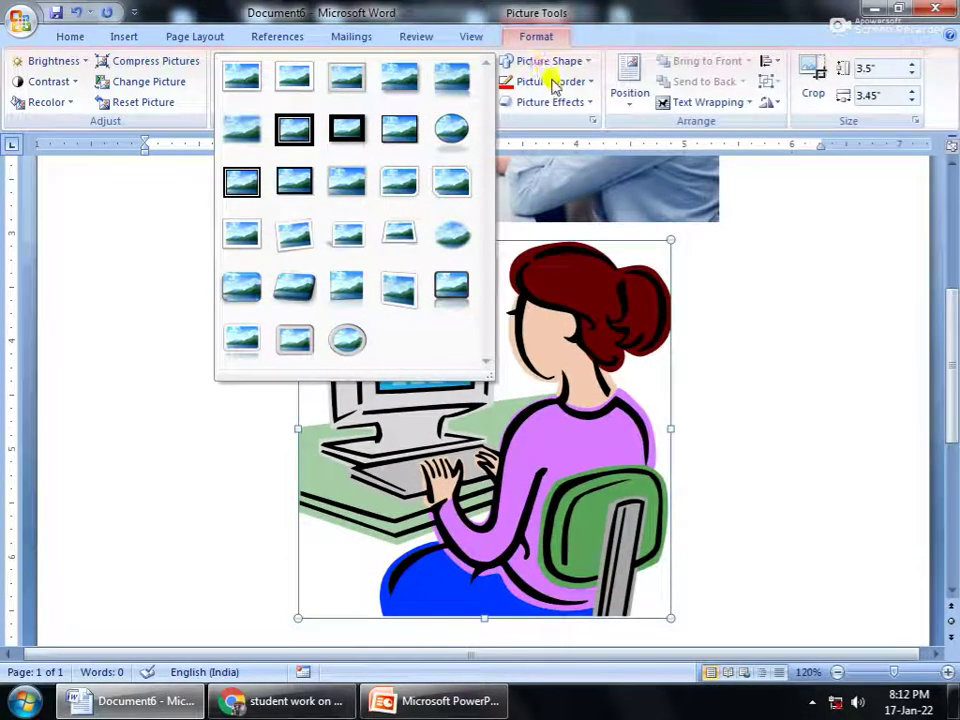
click(585, 62)
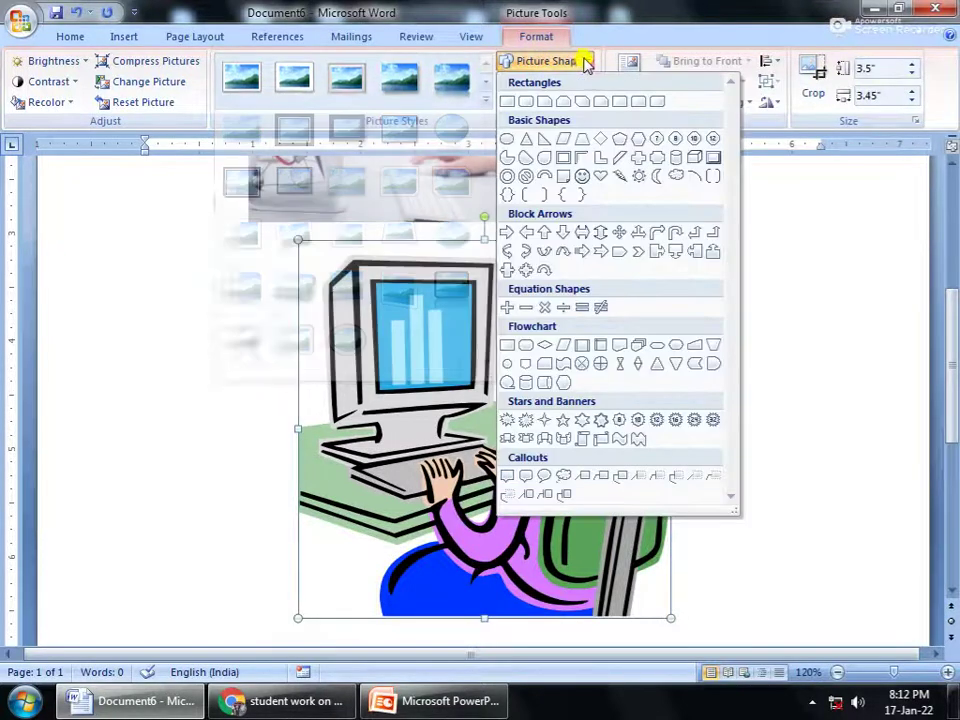
click(612, 157)
click(578, 88)
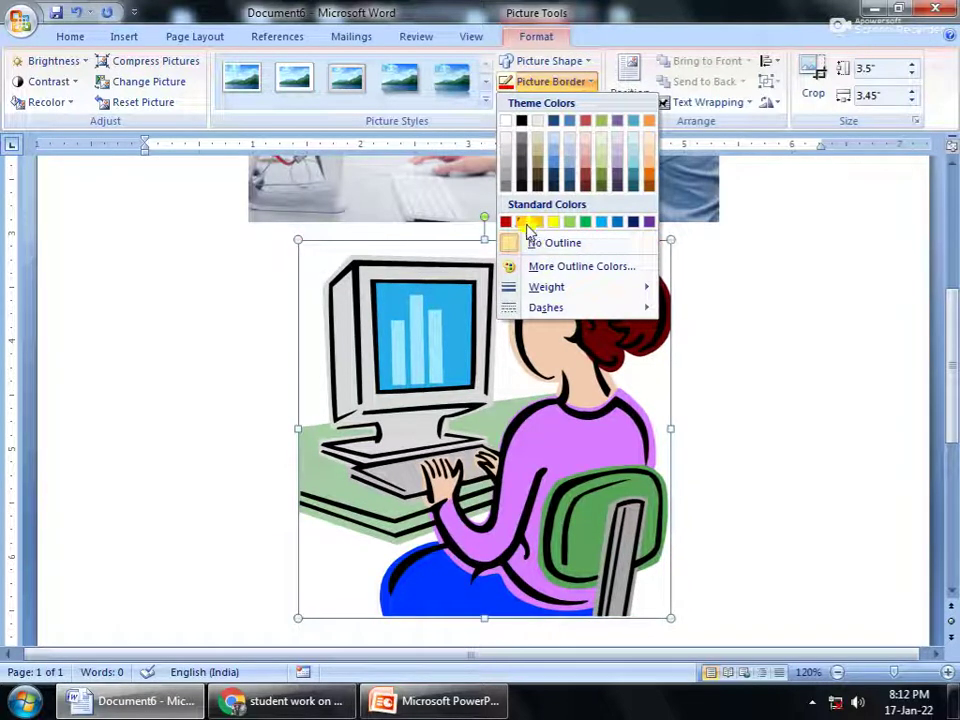
click(525, 222)
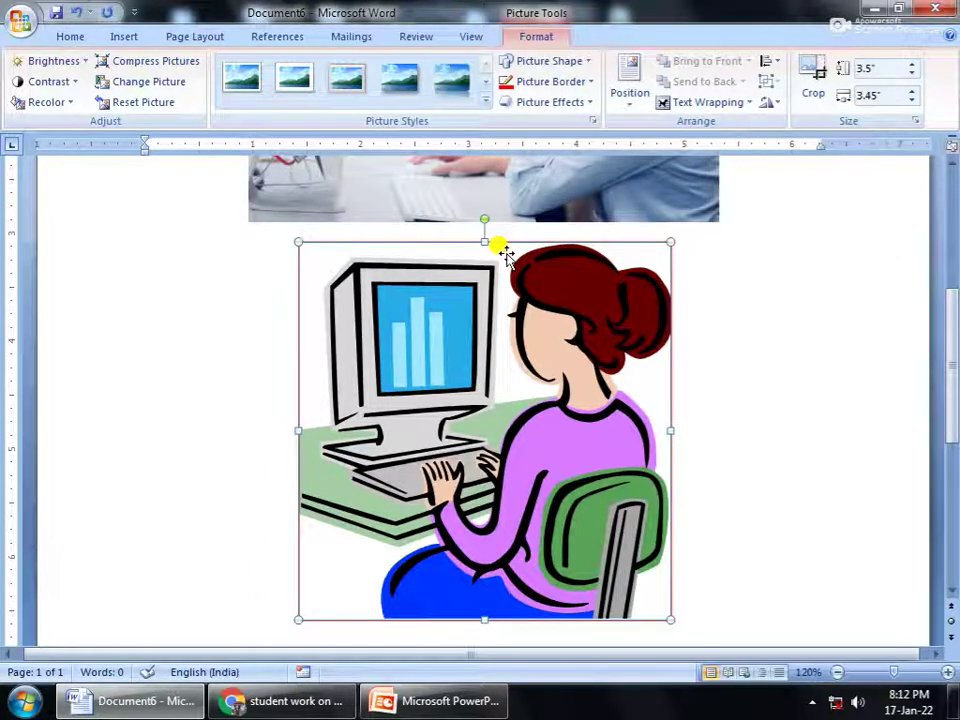
- Place the insertion point below the picture and choose the rounded rectangle from Insert > Shapes
click(676, 362)
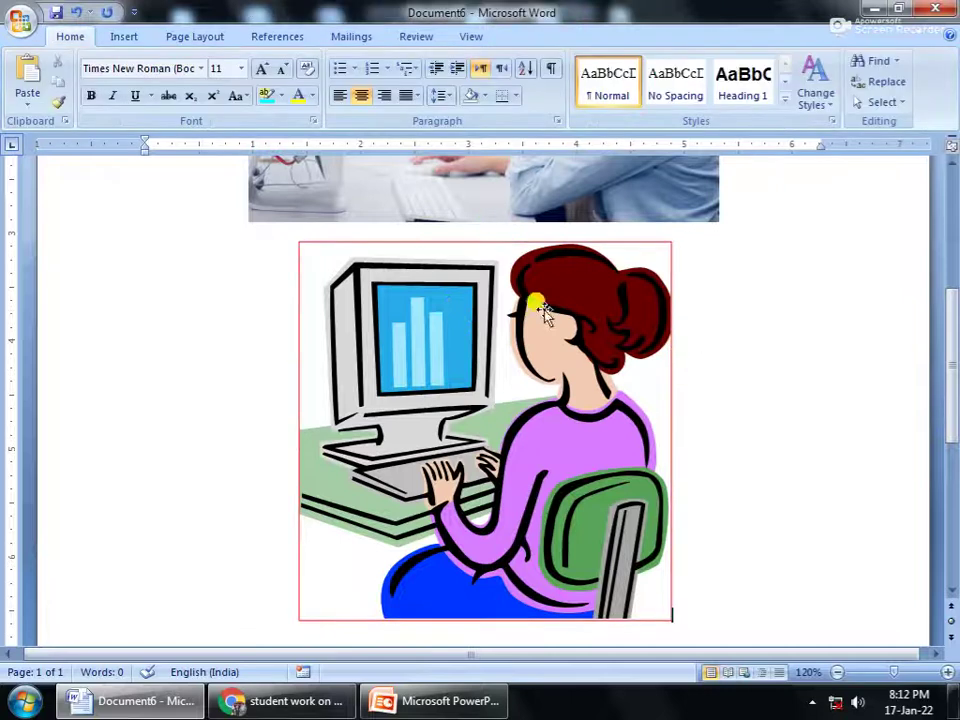
click(514, 300)
scroll(620, 460, down, 4)
click(668, 443)
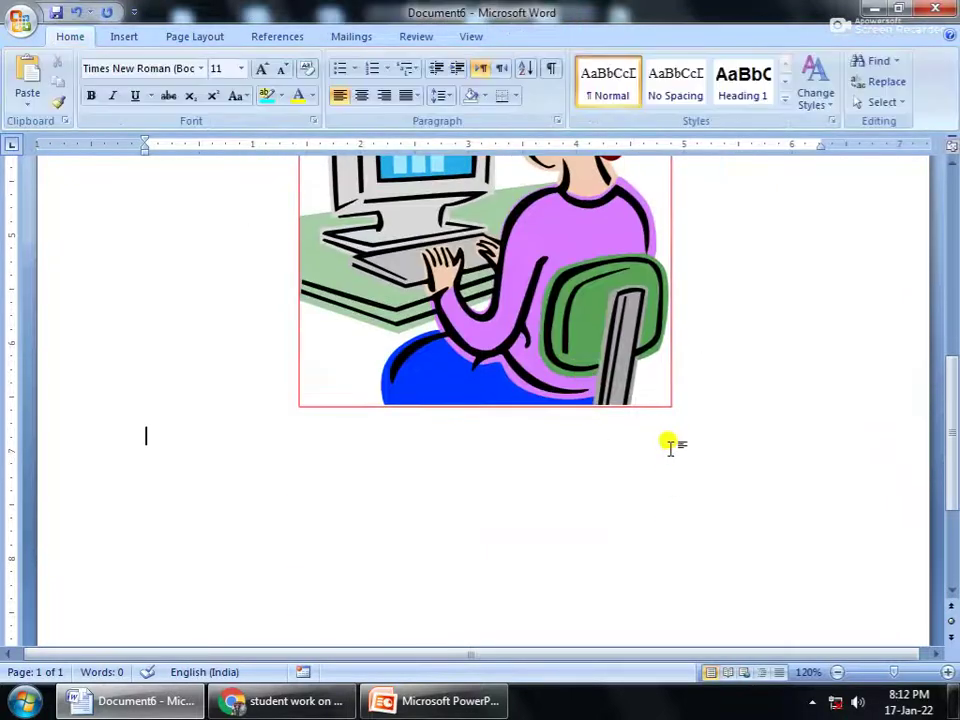
click(127, 38)
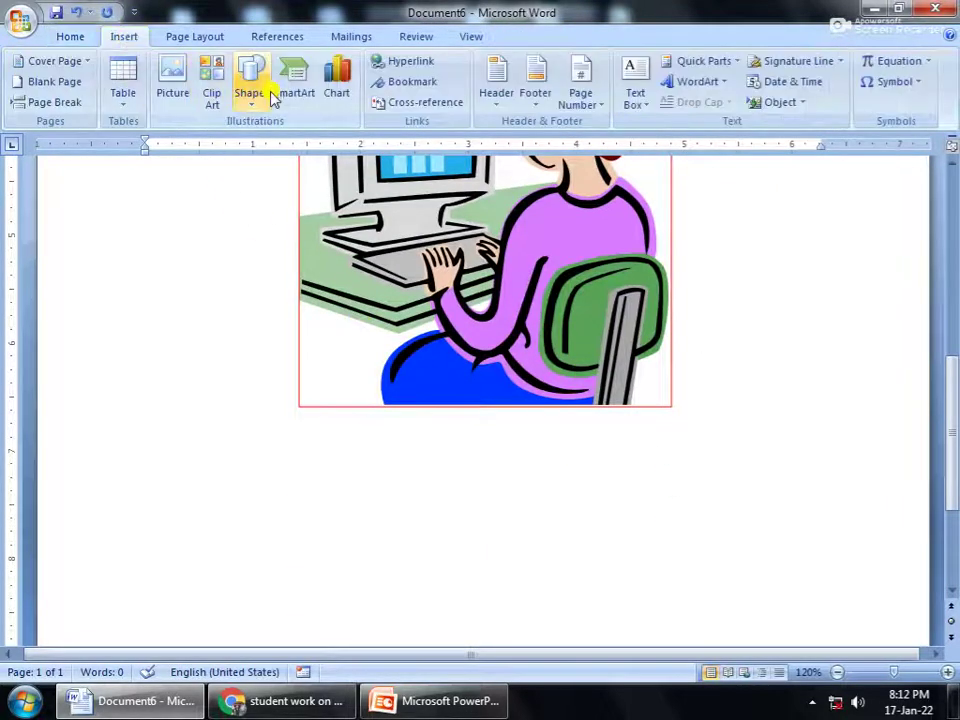
click(251, 95)
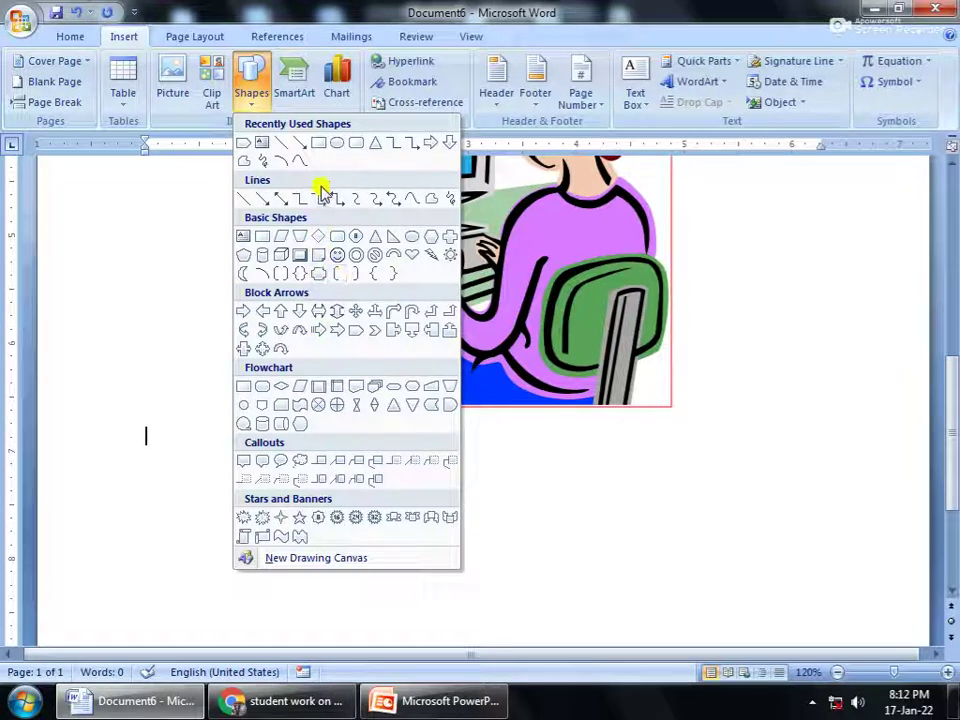
click(356, 142)
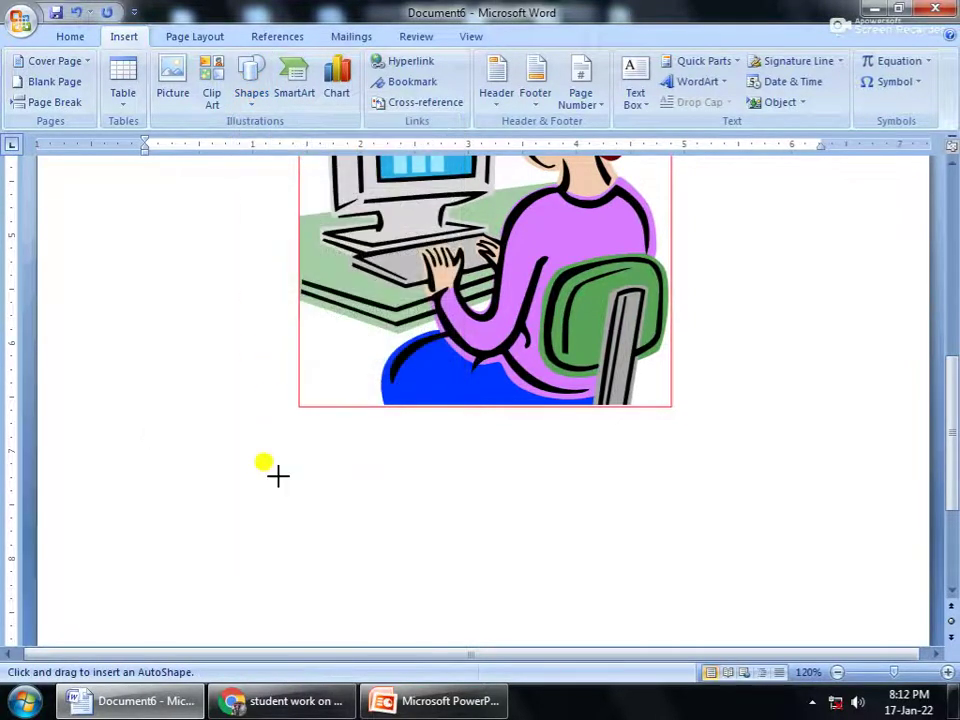
- Draw a wide rounded rectangle below the picture and nudge it slightly left
scroll(277, 480, up, 3)
scroll(276, 497, down, 3)
scroll(250, 455, down, 3)
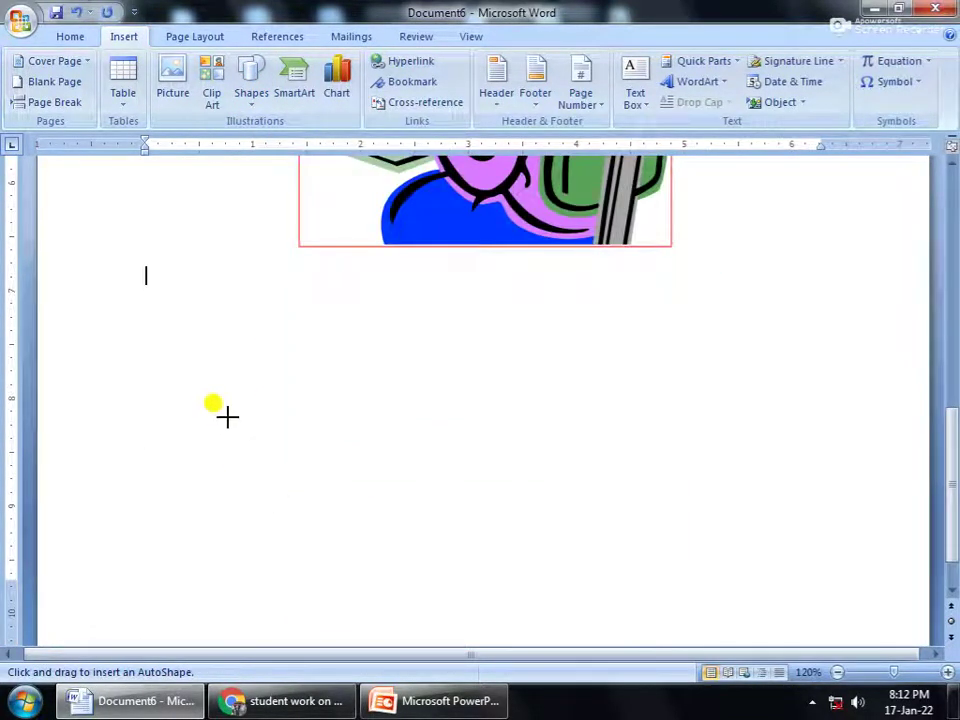
drag(228, 318, 741, 432)
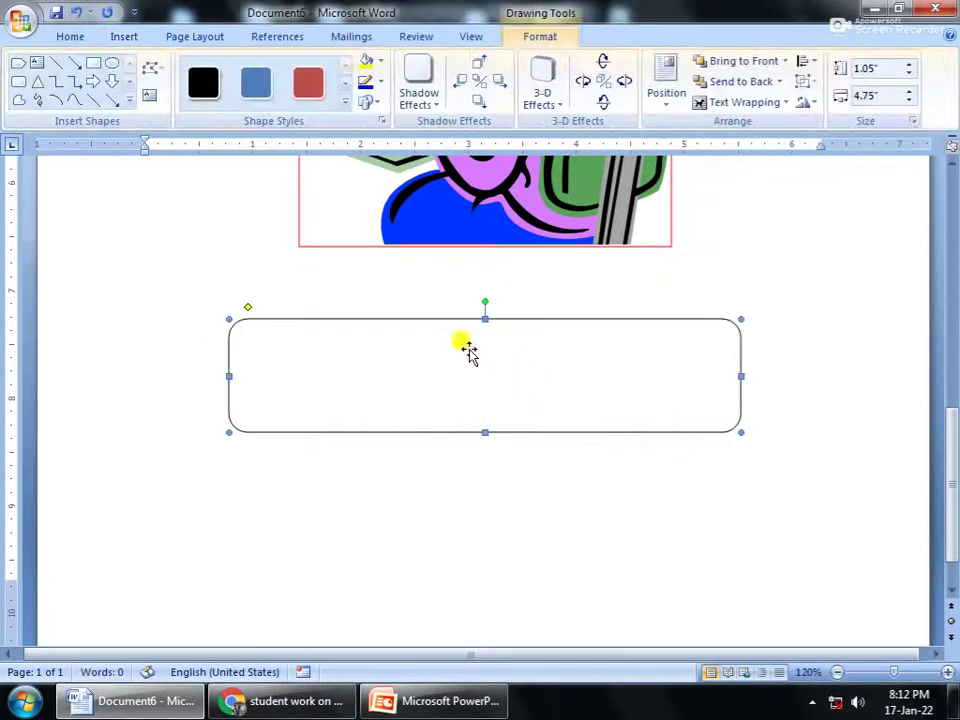
drag(358, 325, 348, 318)
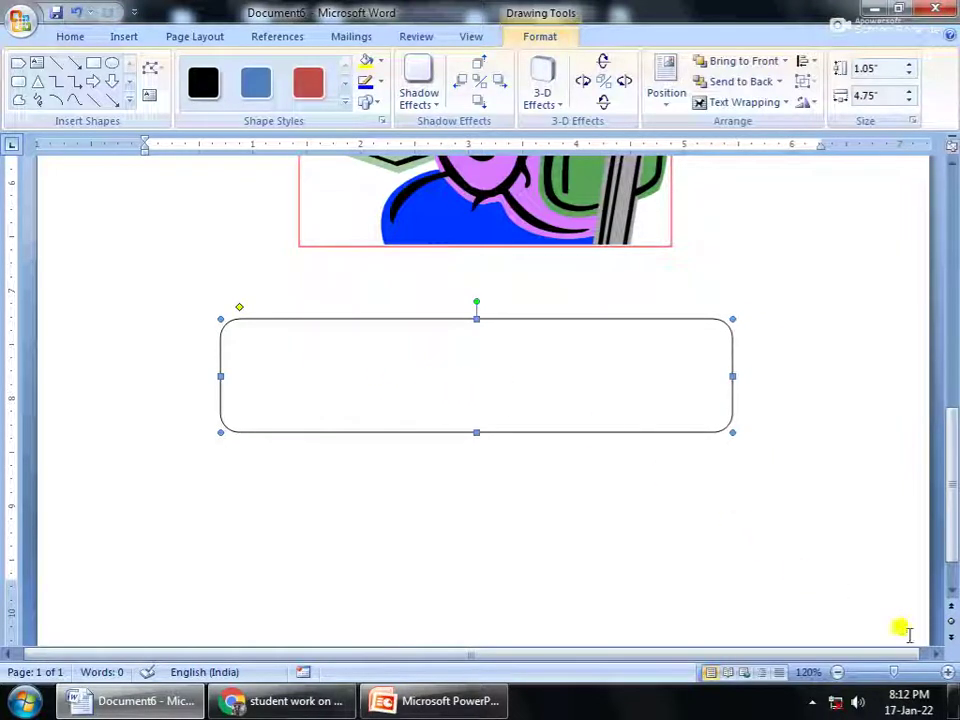
- Zoom to 130%, undo a trial rotation, and adjust the rectangle's corner rounding
click(942, 673)
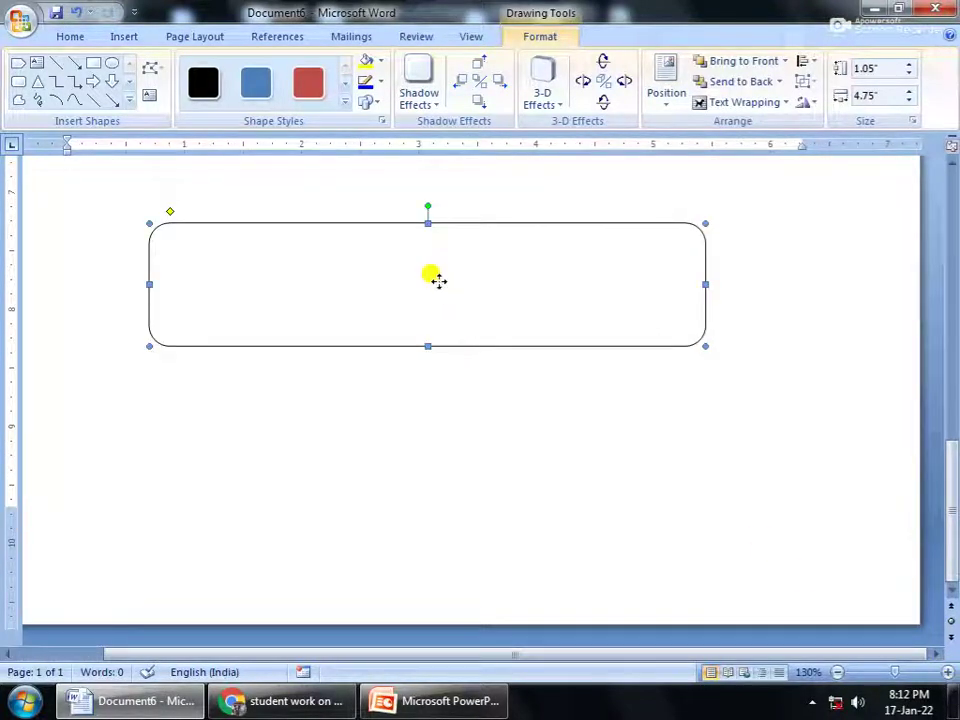
drag(426, 204, 437, 204)
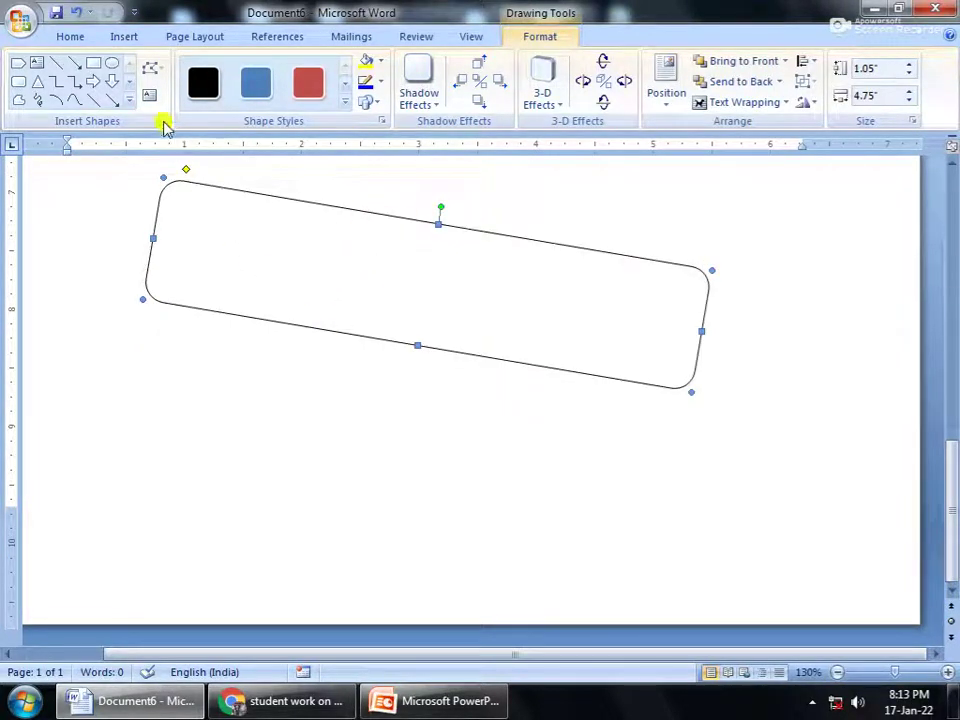
click(77, 13)
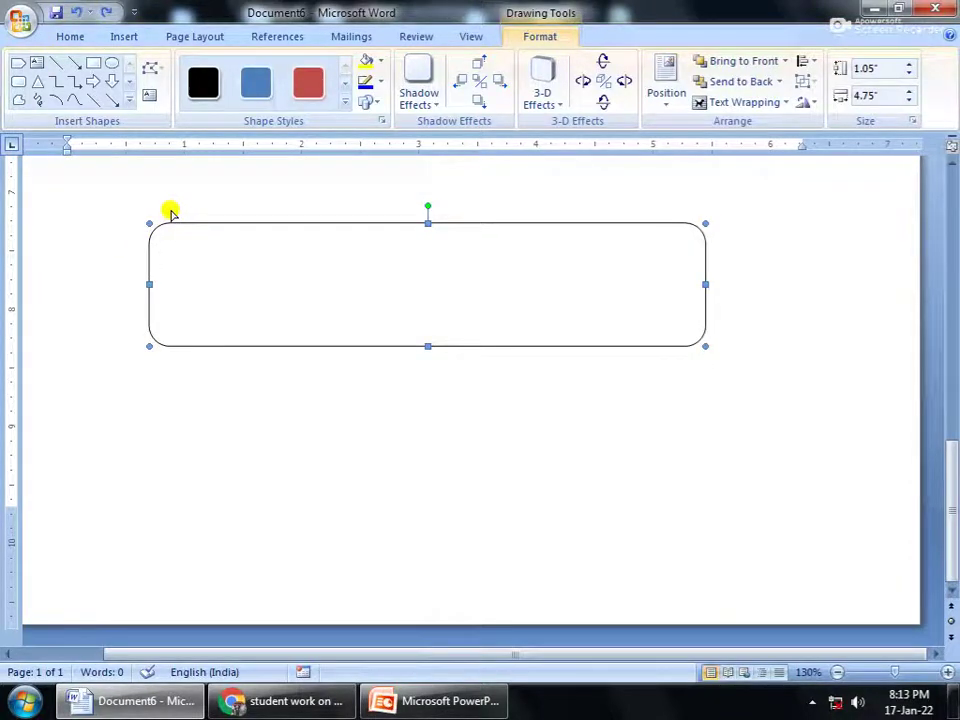
click(222, 248)
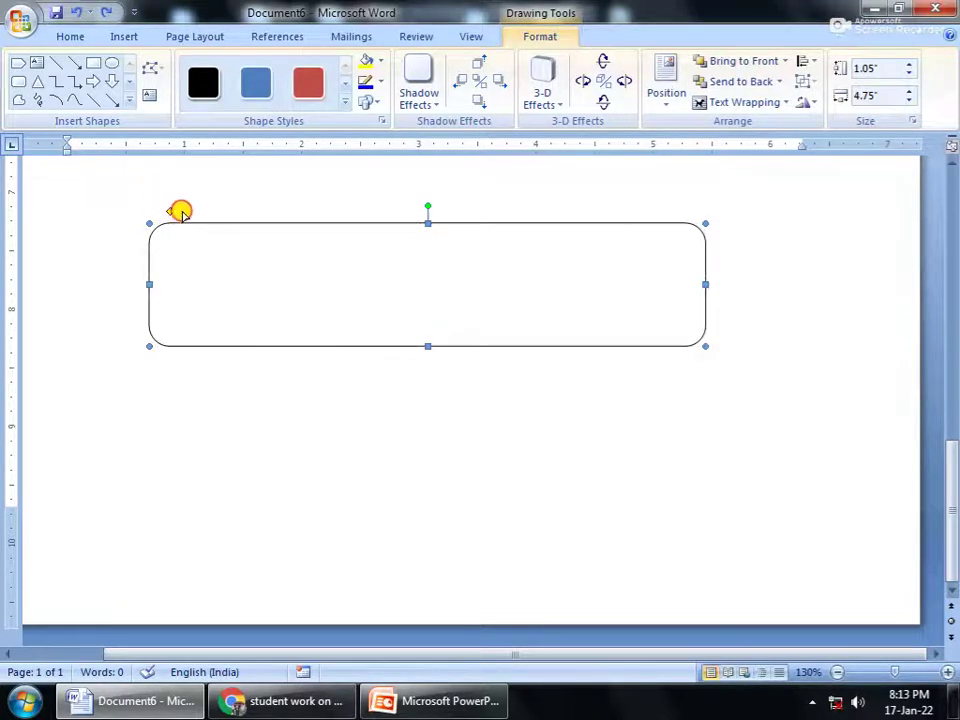
drag(171, 211, 248, 251)
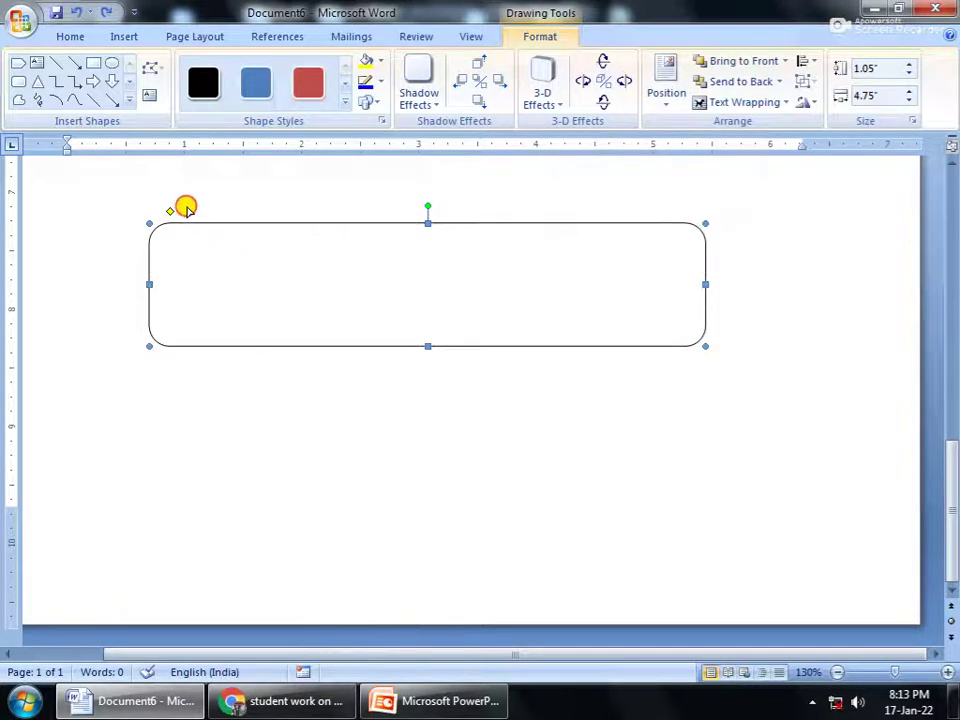
drag(255, 256, 191, 226)
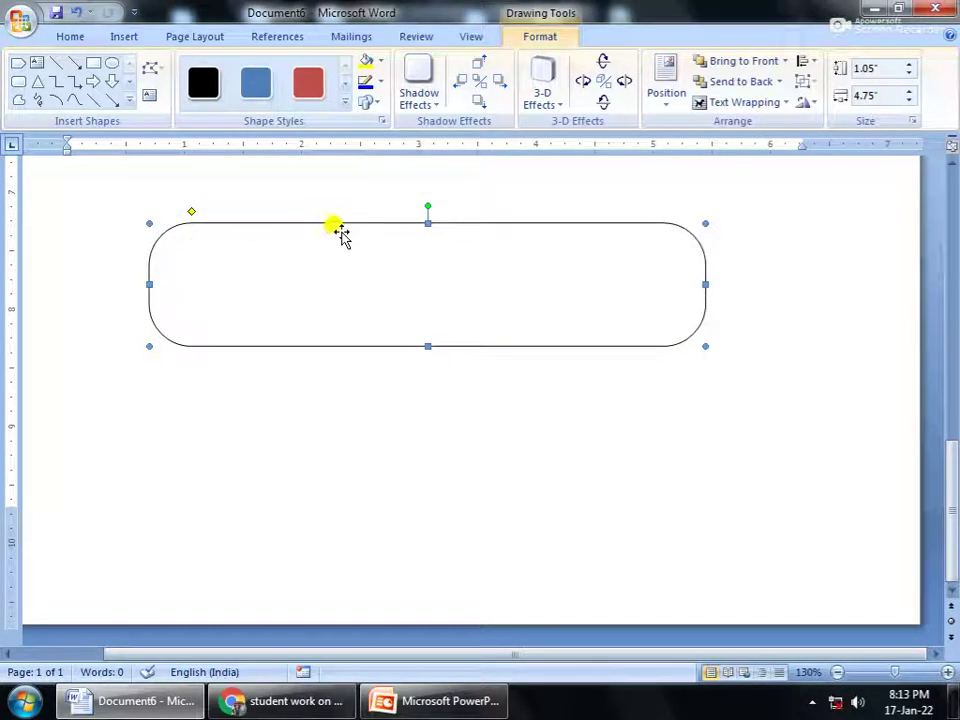
click(500, 156)
click(476, 221)
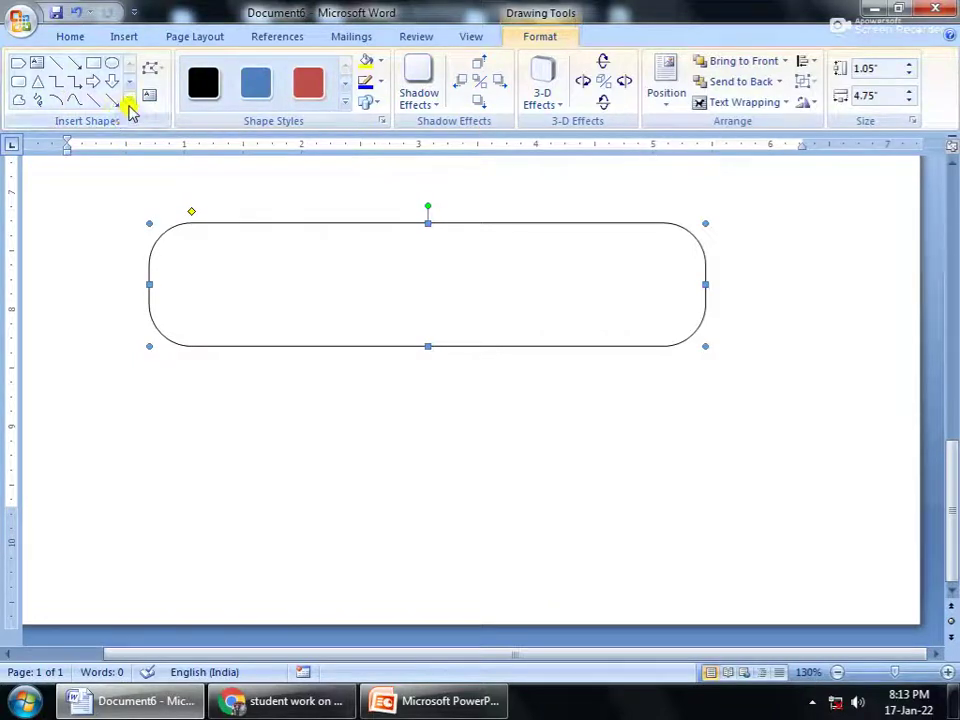
- Draw a No Symbol shape about 1.75" by 1.83" just below the rounded rectangle
click(129, 102)
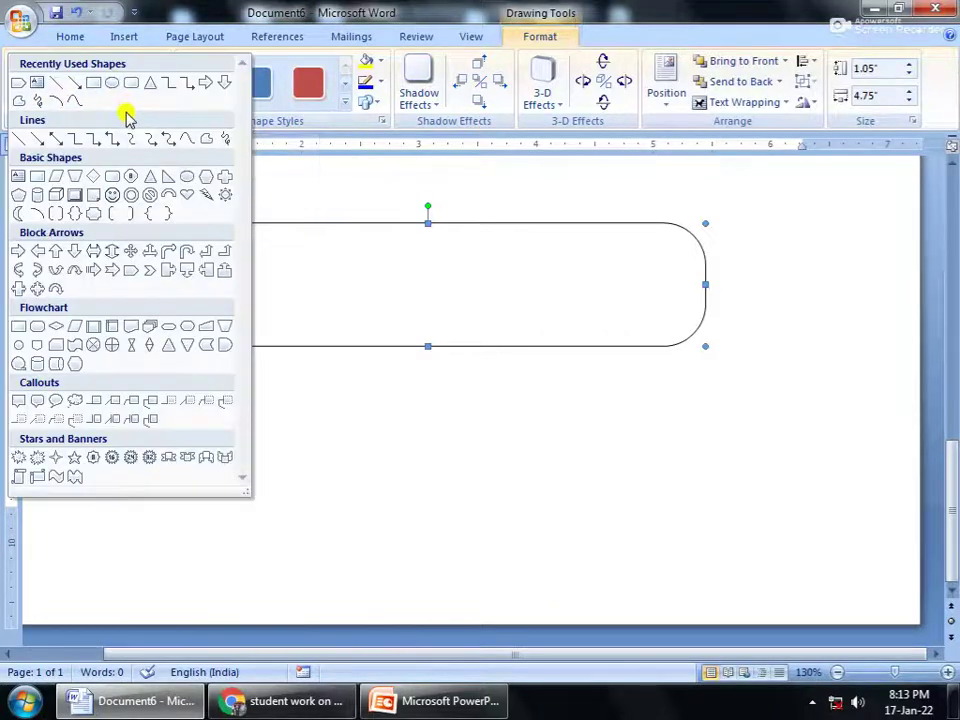
click(150, 194)
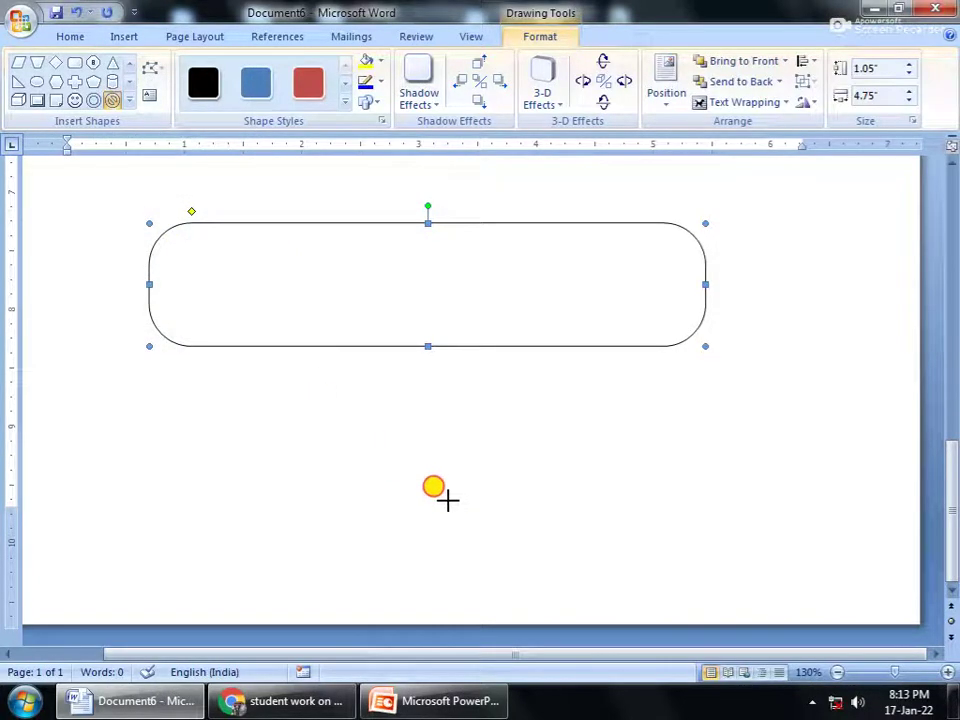
drag(492, 570, 278, 365)
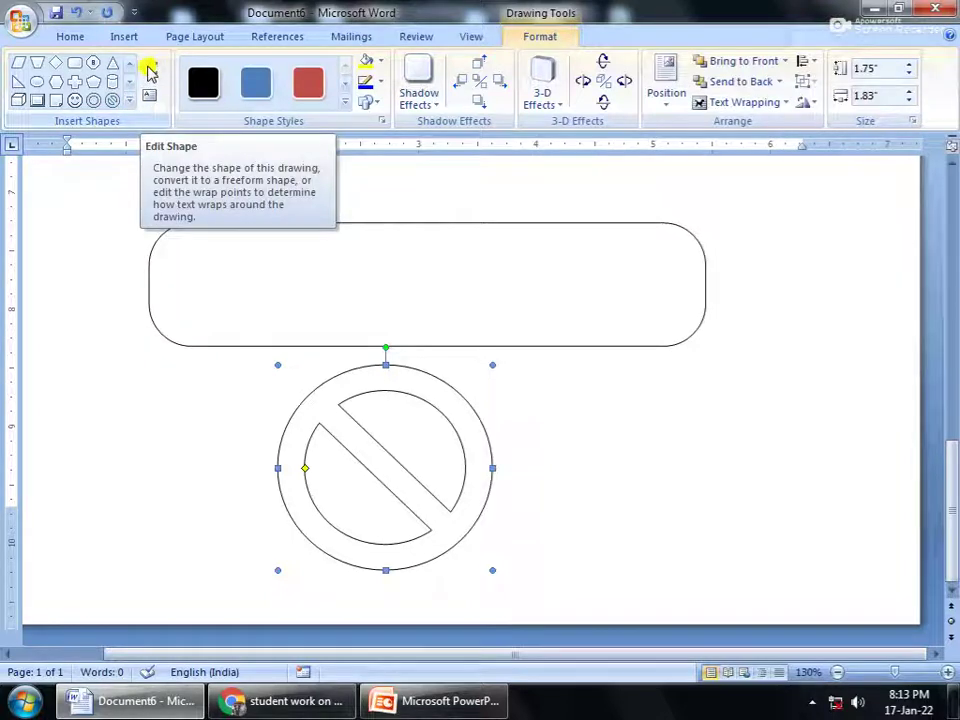
click(130, 101)
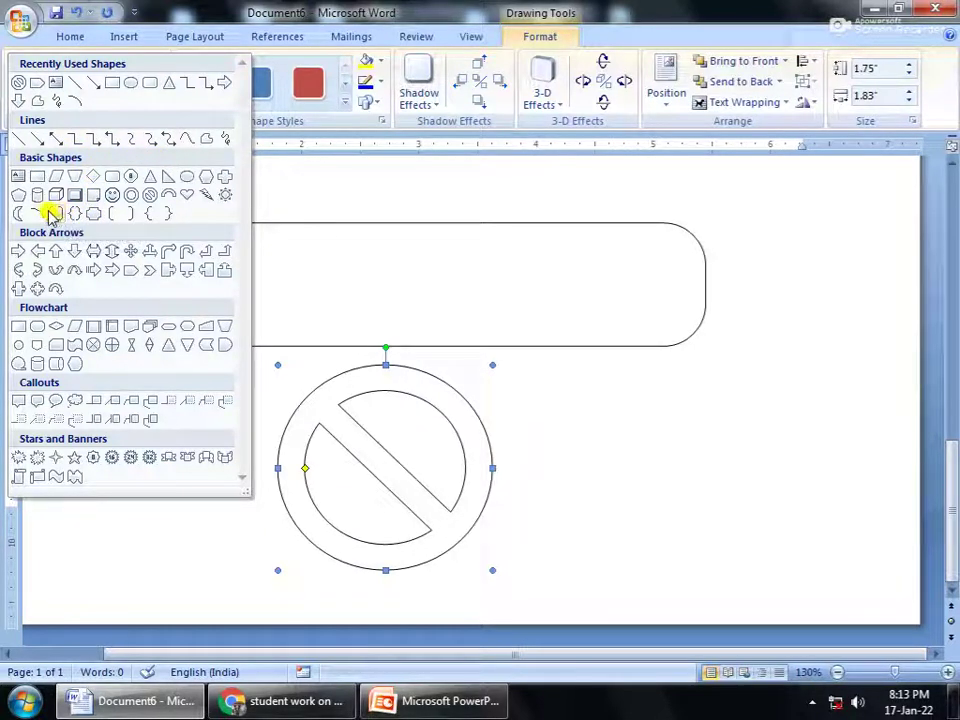
- Draw a closed curve about 1.62" by 1.66" to the right of the No Symbol
click(184, 143)
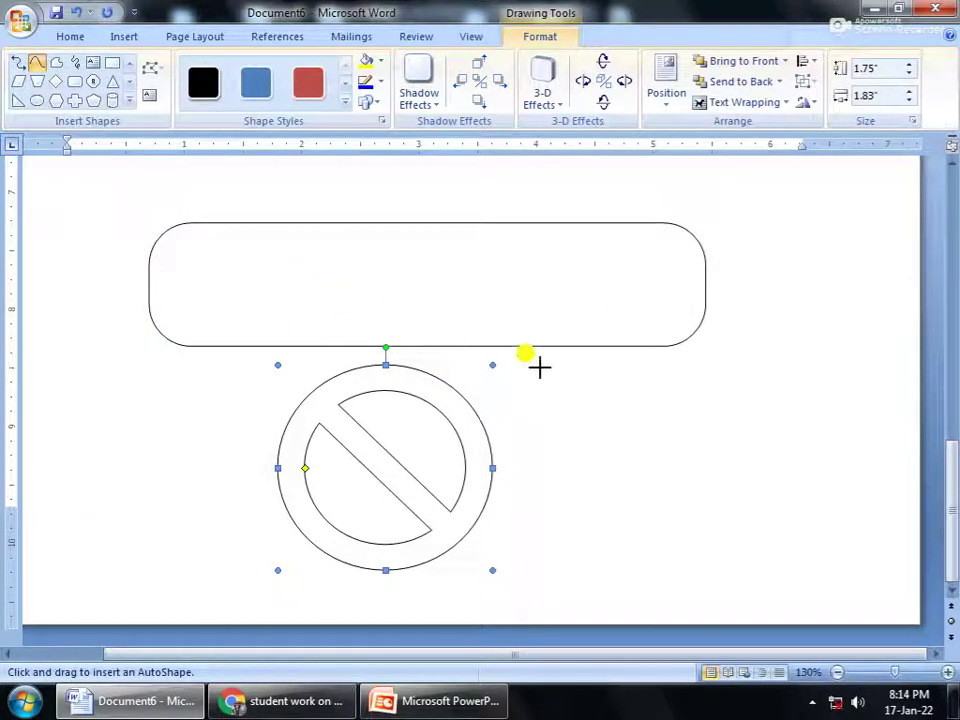
click(583, 394)
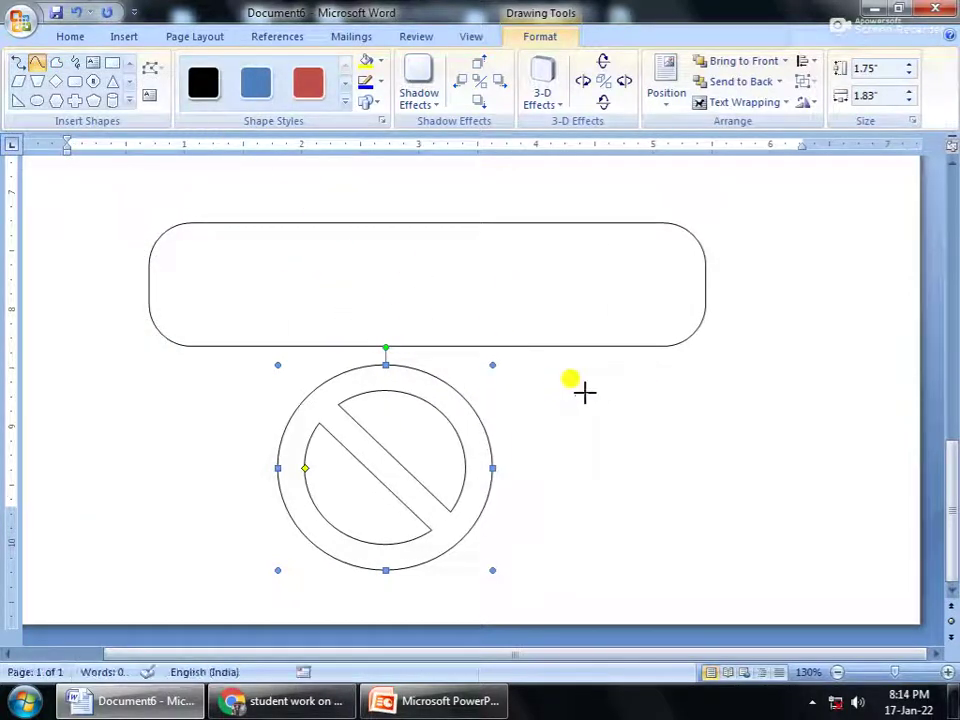
click(690, 397)
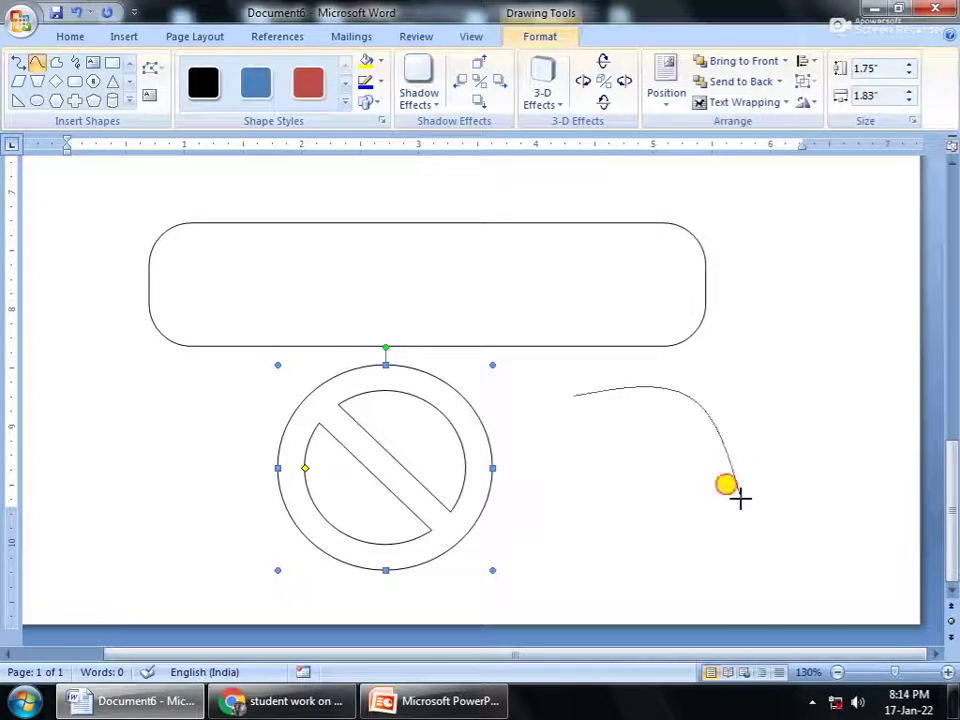
click(650, 543)
click(569, 404)
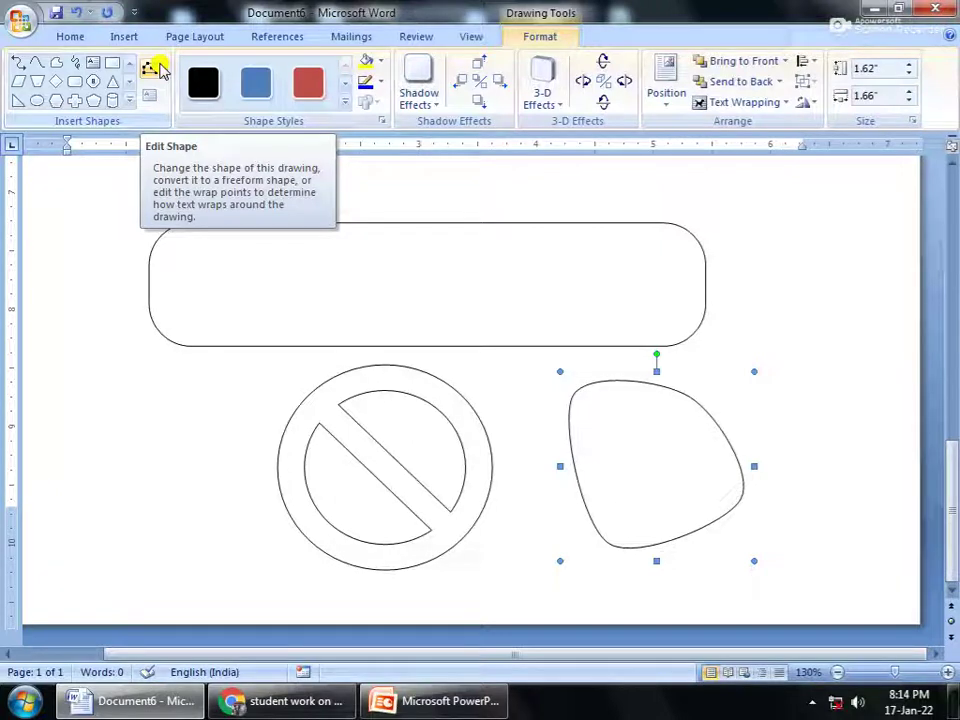
- Drag the freeform's edit points outward into a rounder shape about 1.96" by 2.04"
click(156, 67)
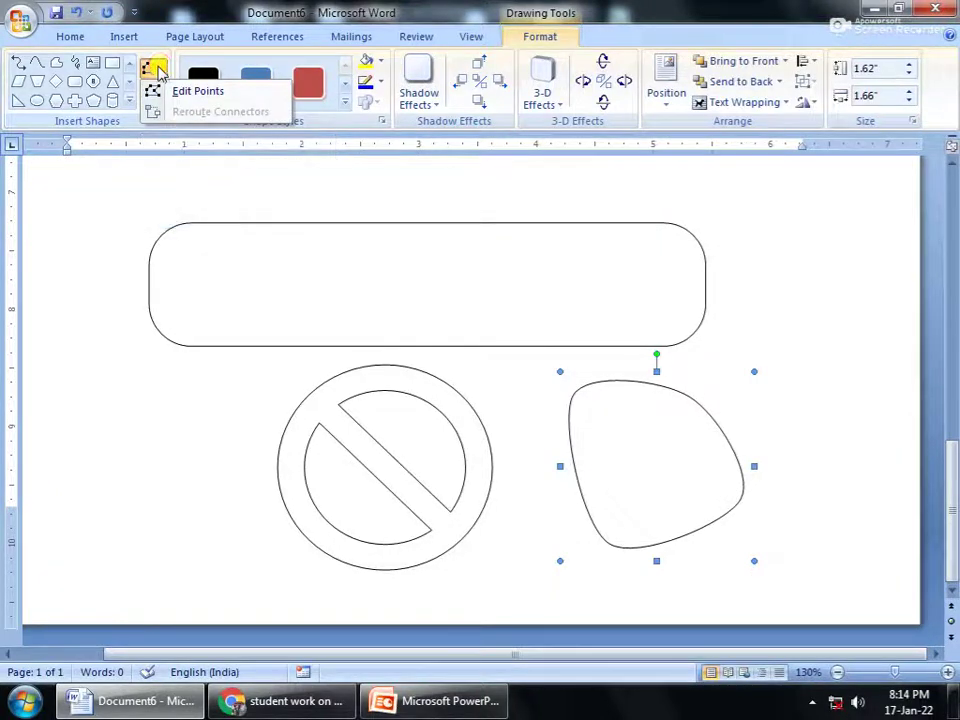
click(207, 93)
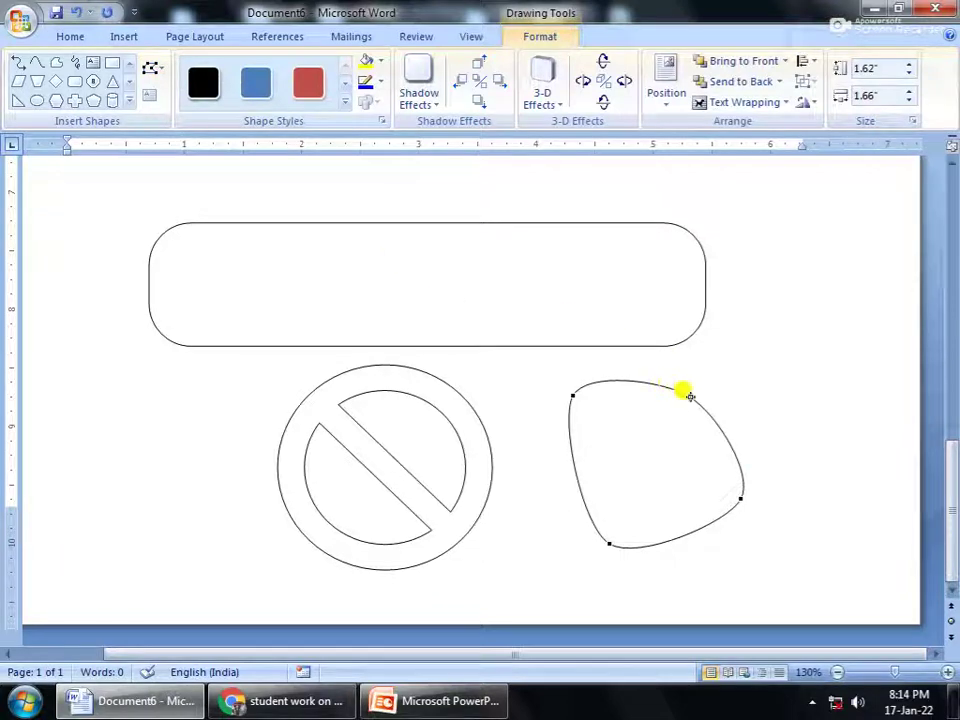
drag(690, 394, 703, 373)
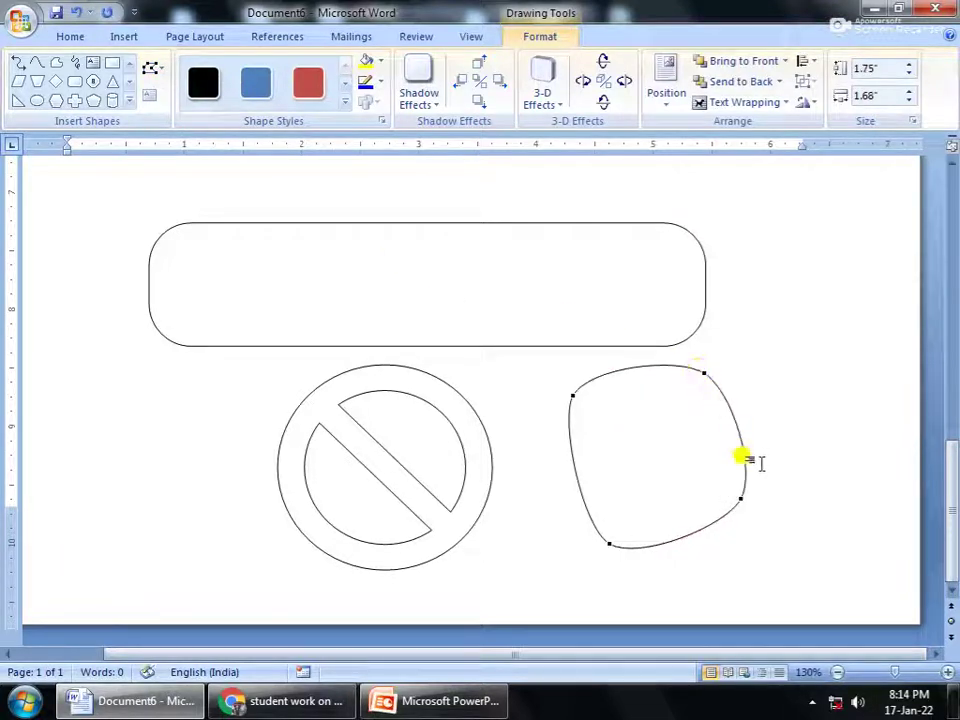
drag(735, 494, 764, 510)
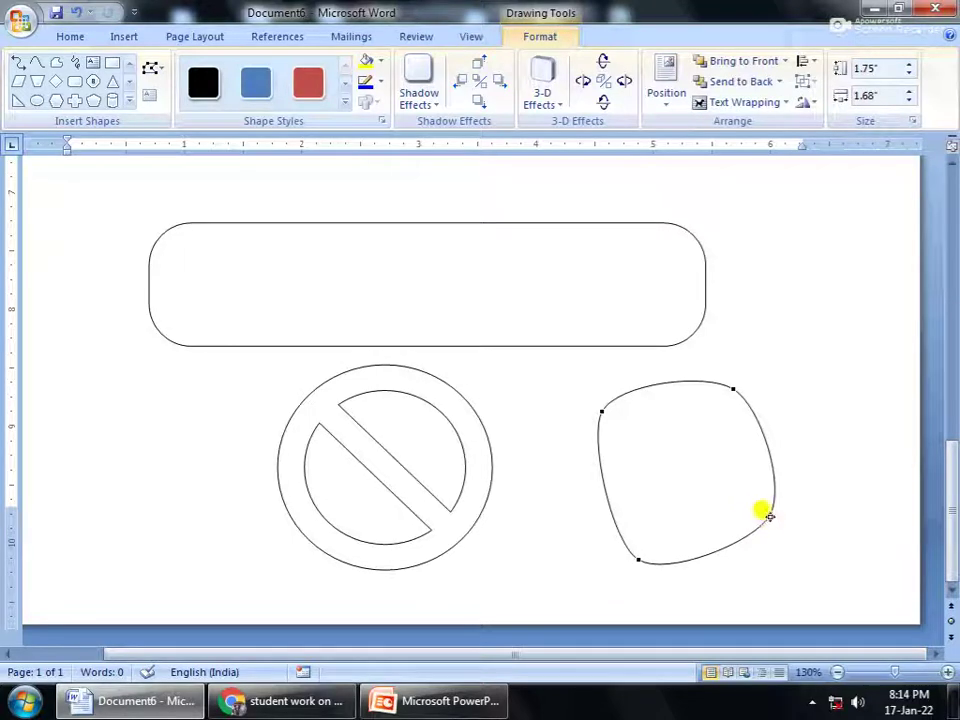
drag(764, 513, 792, 525)
drag(601, 412, 574, 393)
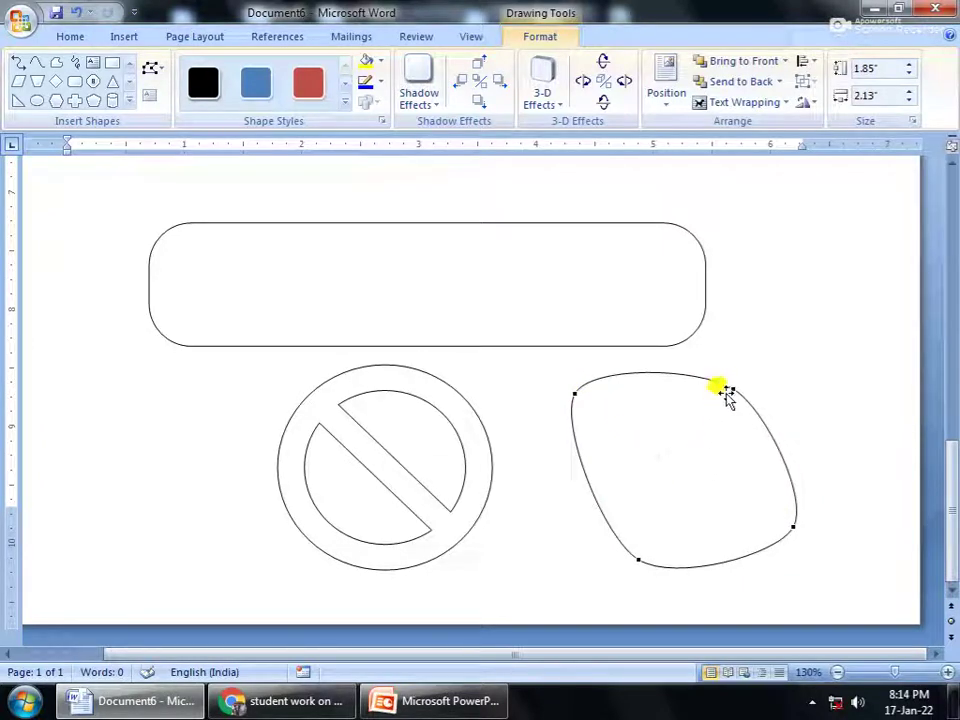
drag(726, 378, 743, 373)
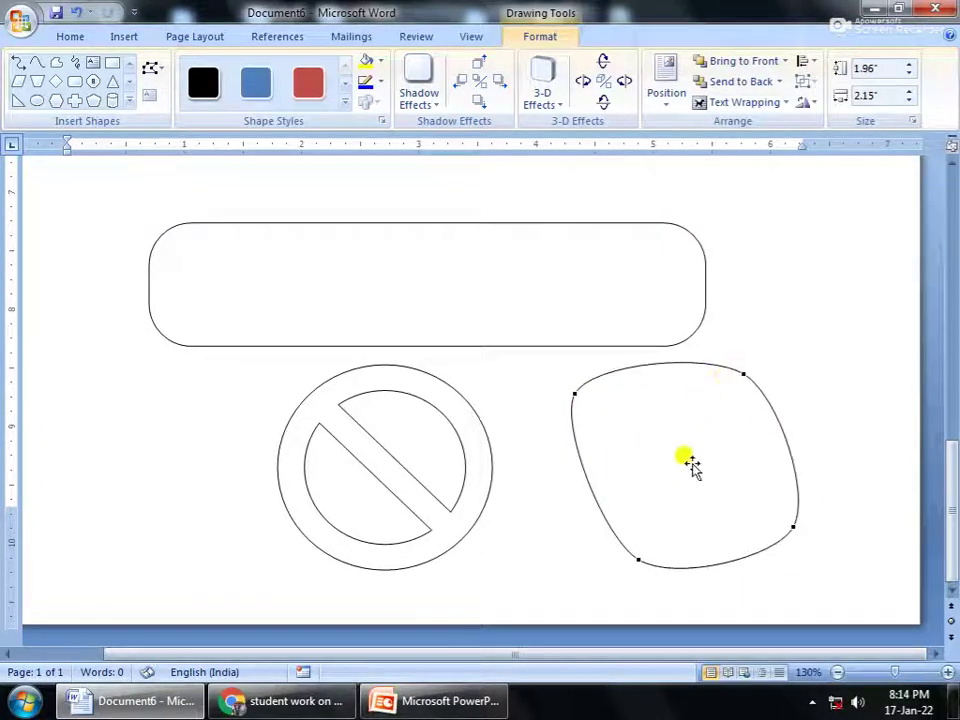
drag(620, 560, 606, 560)
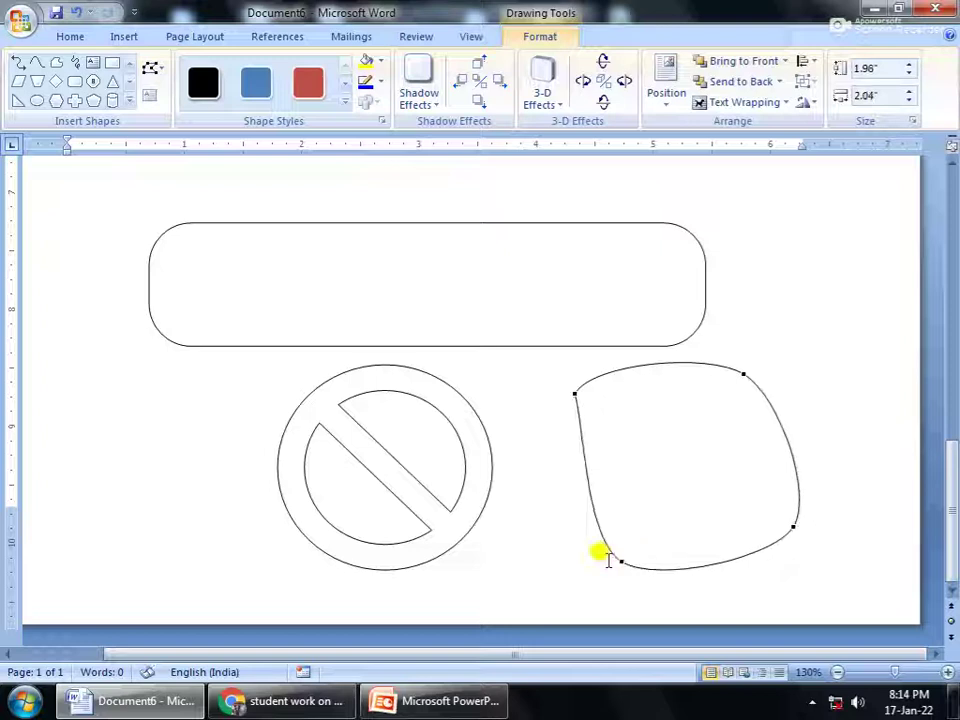
click(538, 456)
click(467, 300)
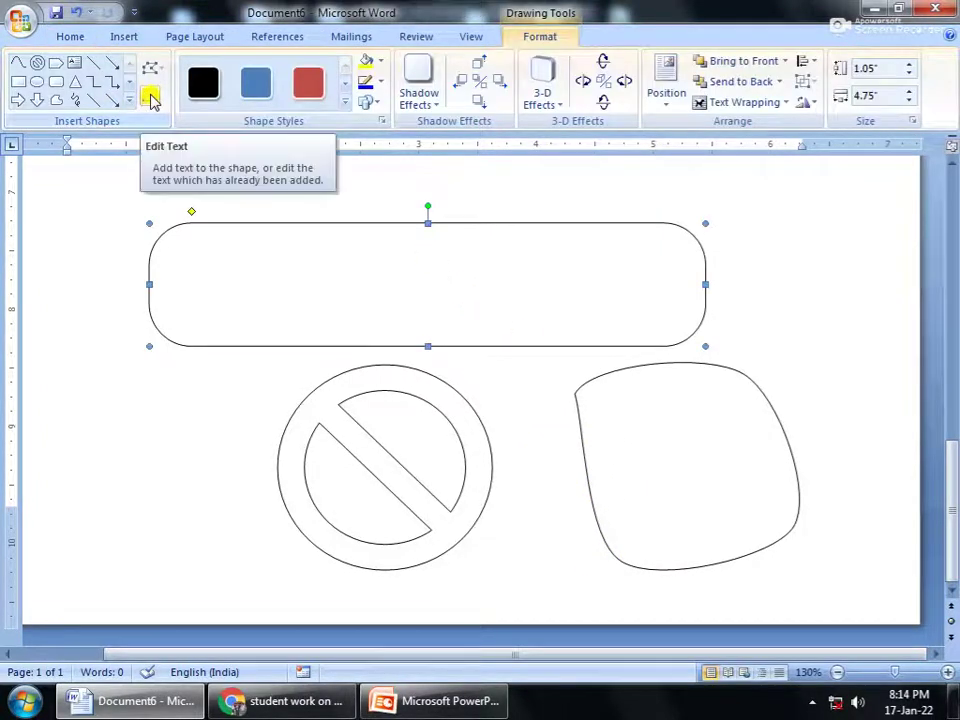
- Type 'Ideal computer centre' inside the rounded rectangle
click(152, 98)
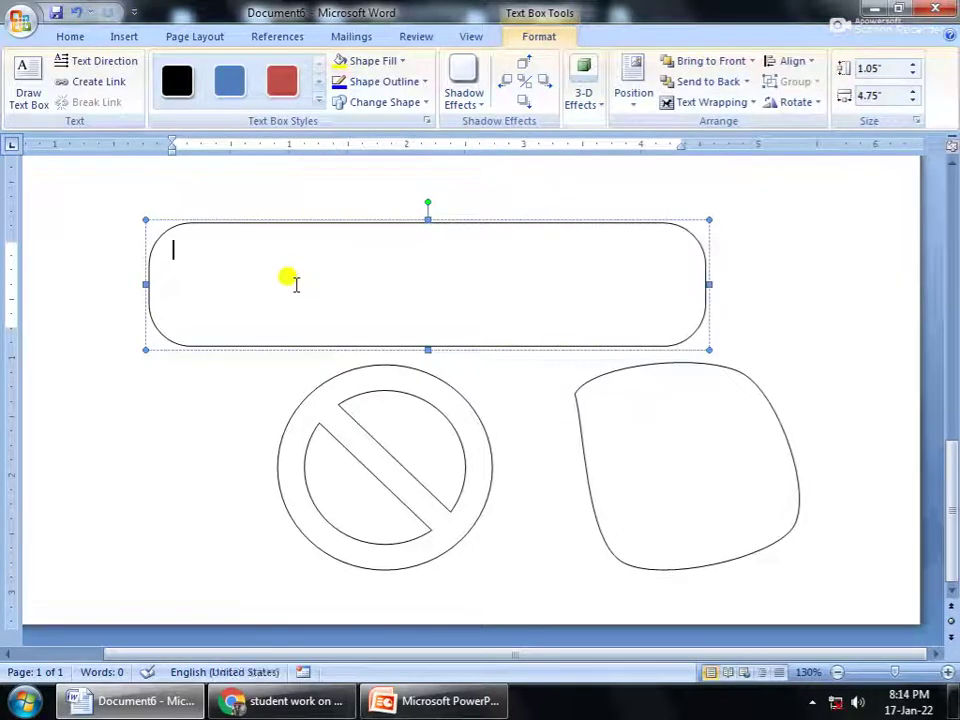
text(idea)
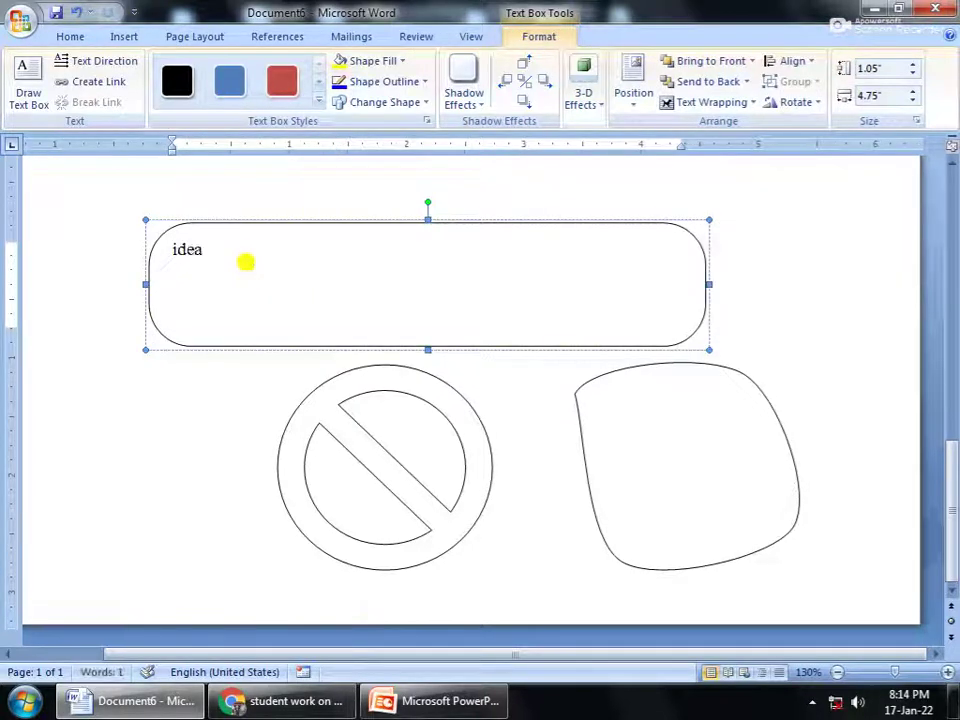
text( computer)
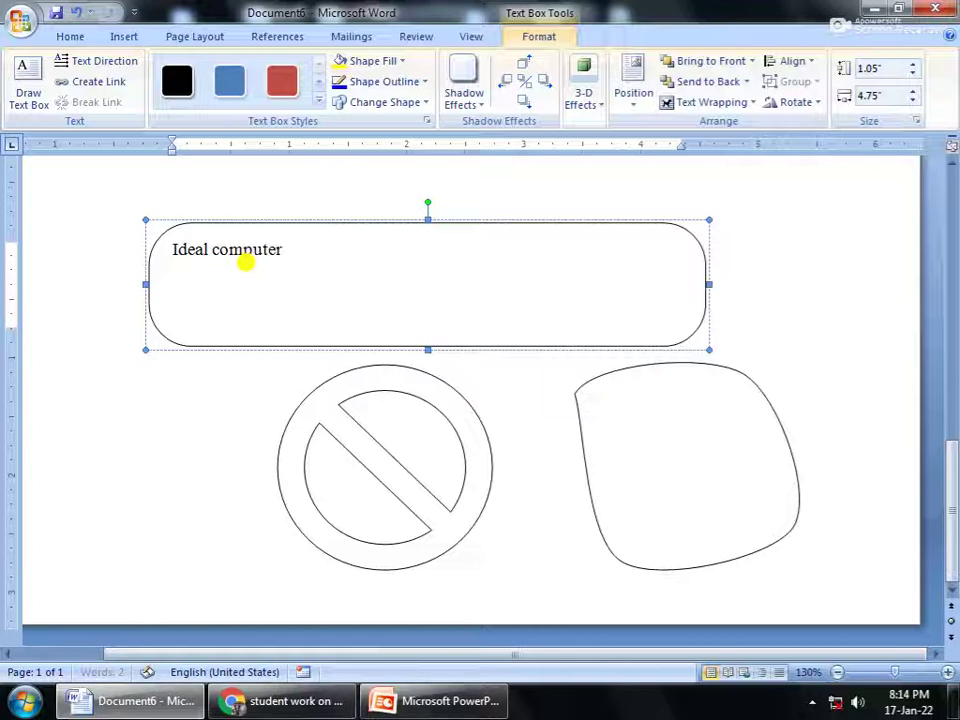
text( centre)
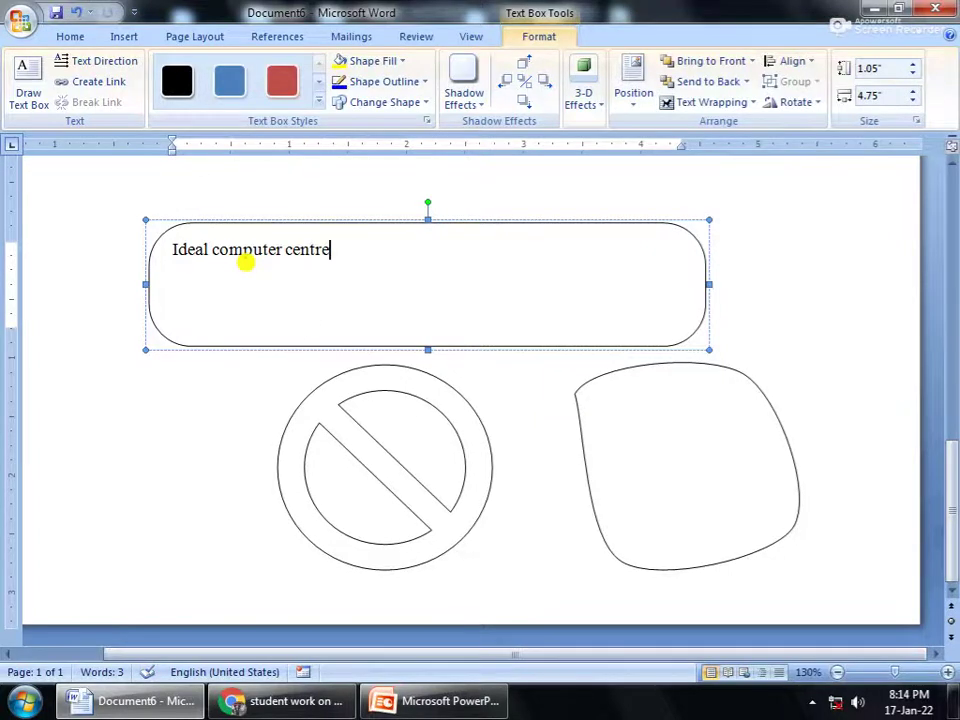
key(ctrl+s)
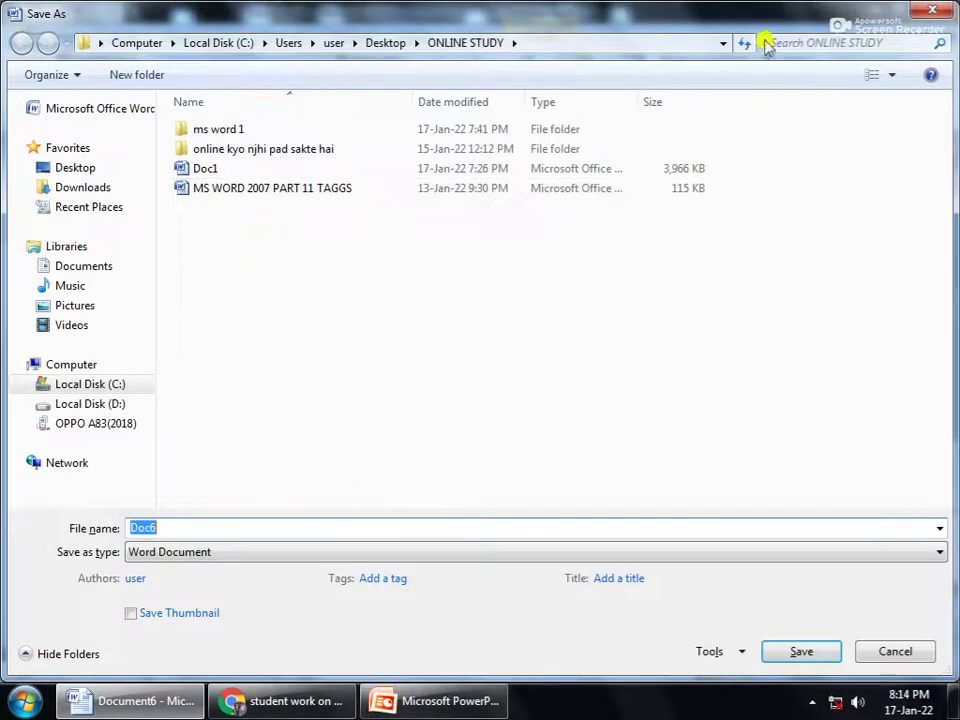
click(930, 10)
- Enlarge the heading text to 28 pt and centre it in the box
key(ctrl+a)
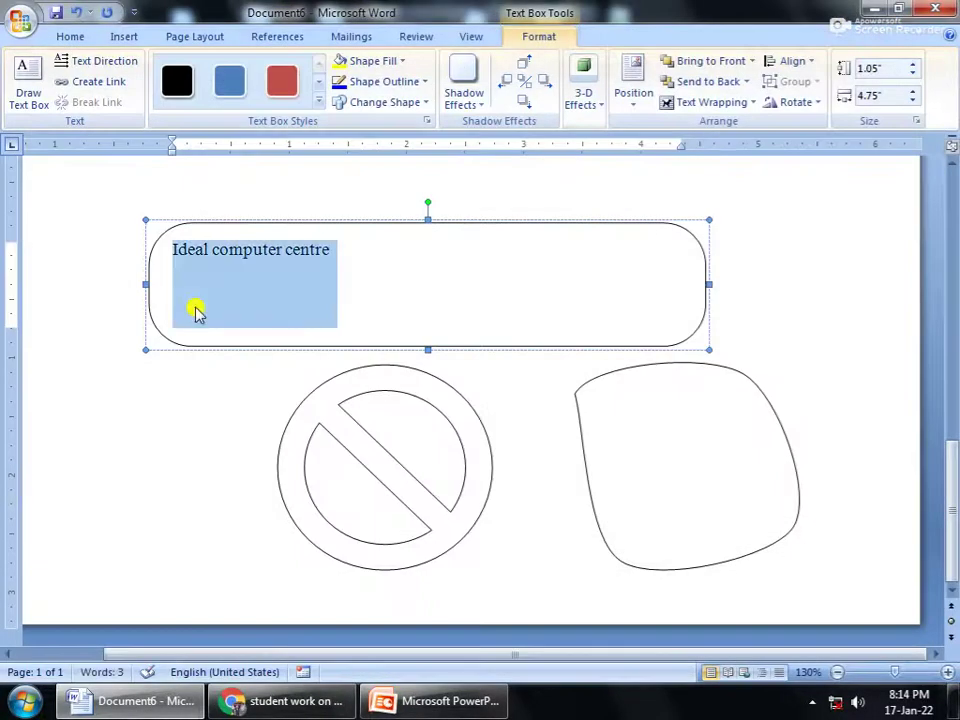
key(ctrl+shift+period)
key(ctrl+shift+period)
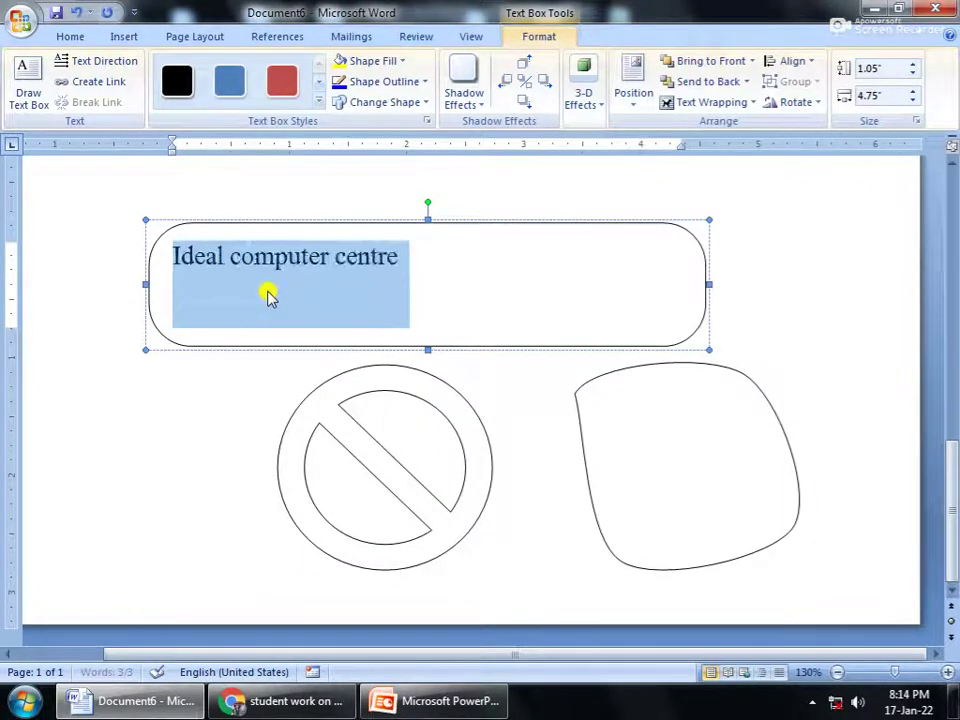
key(ctrl+shift+period)
key(ctrl+shift+period)
key(ctrl+shift+period)
key(ctrl+shift+period)
key(ctrl+shift+period)
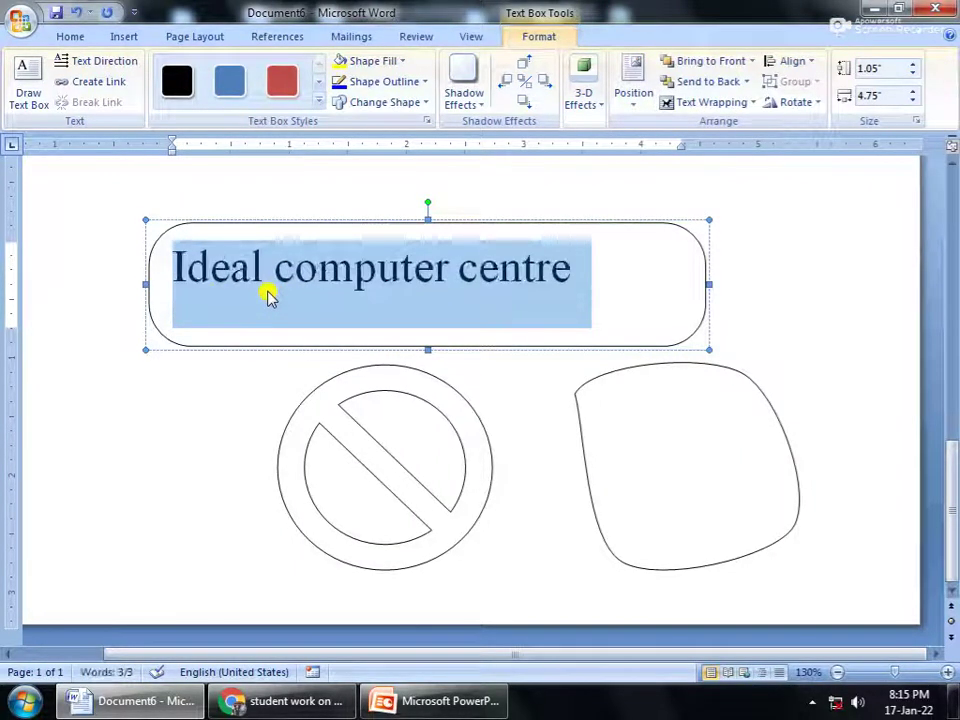
key(ctrl+shift+period)
key(ctrl+shift+comma)
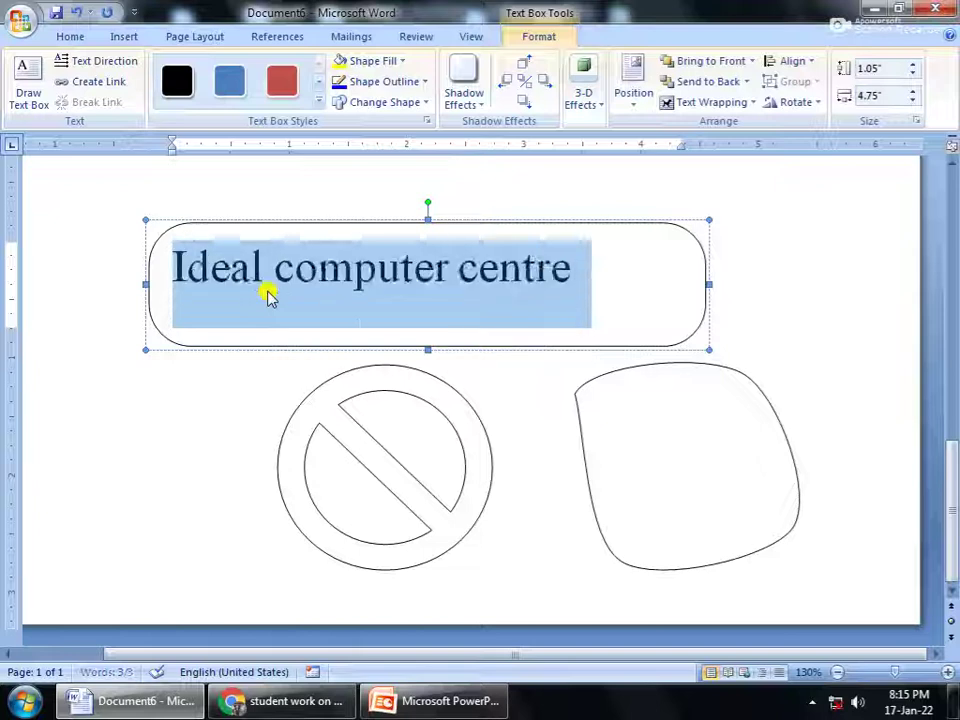
click(75, 36)
click(362, 96)
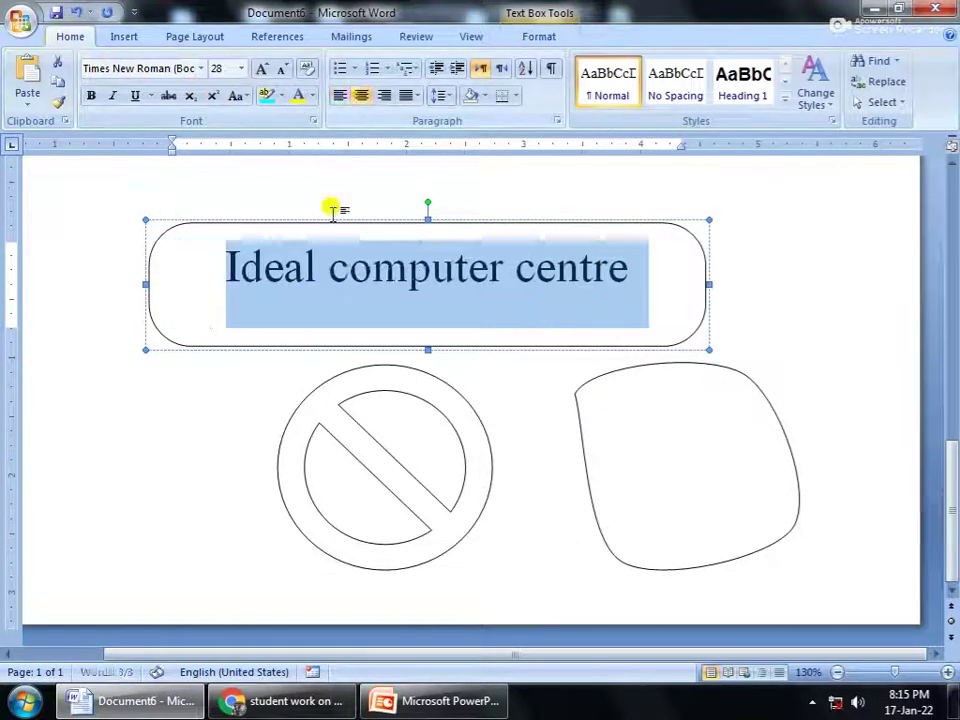
click(262, 69)
click(282, 69)
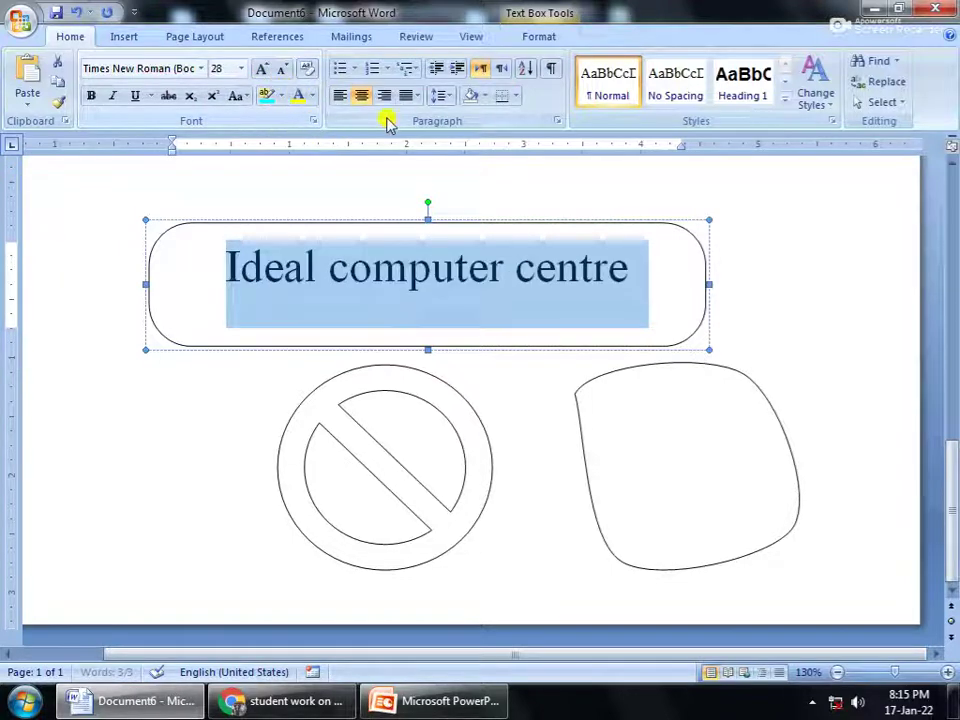
- Colour the 'Ideal computer centre' heading red
click(312, 96)
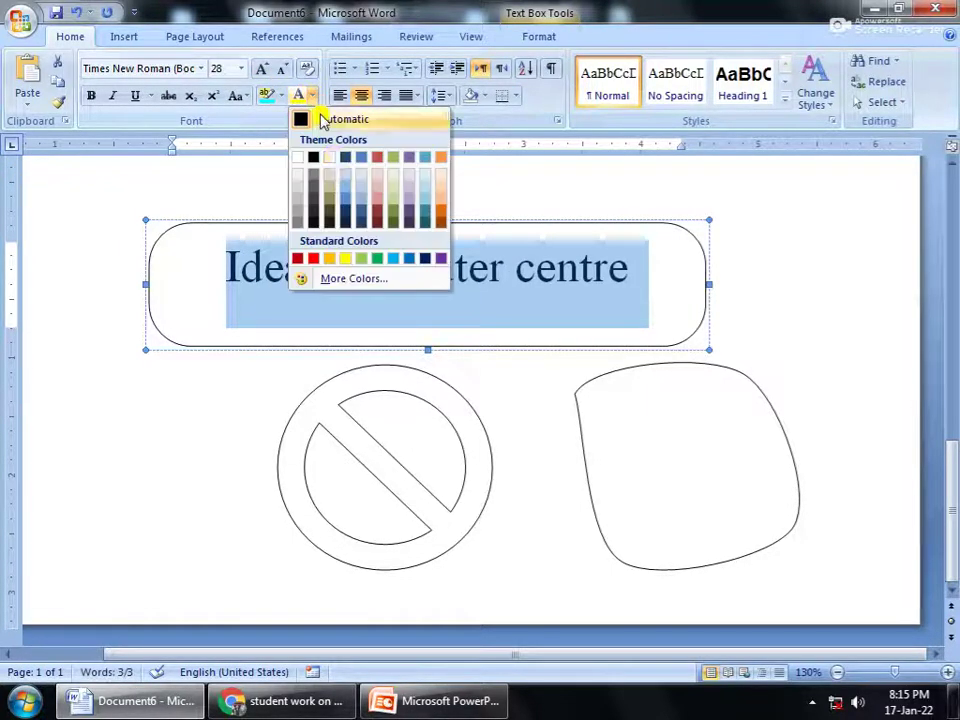
click(313, 260)
click(432, 268)
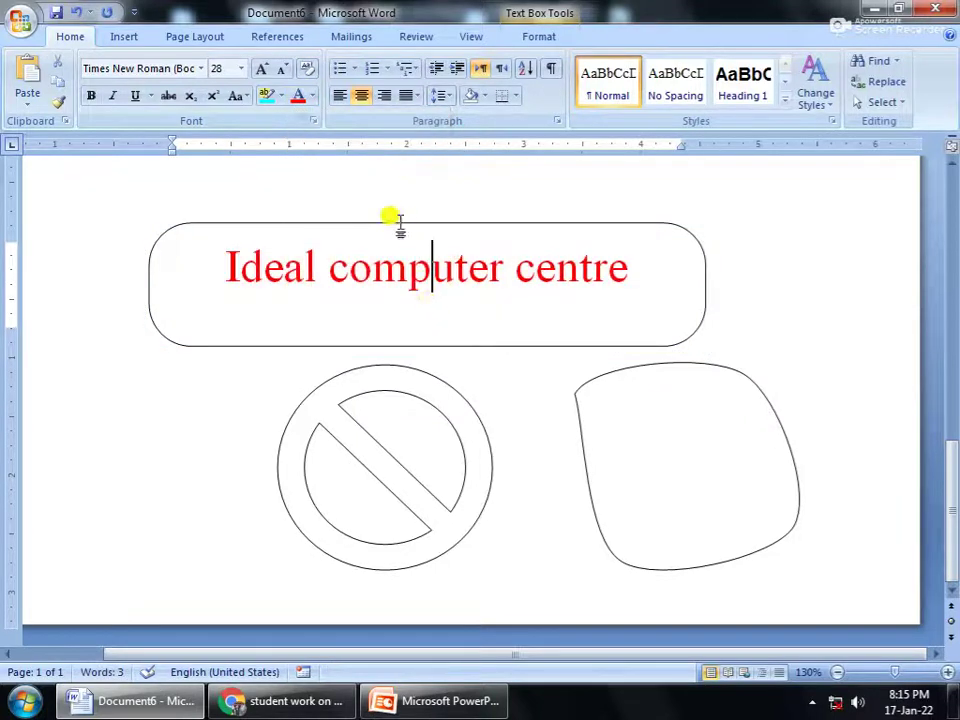
click(439, 222)
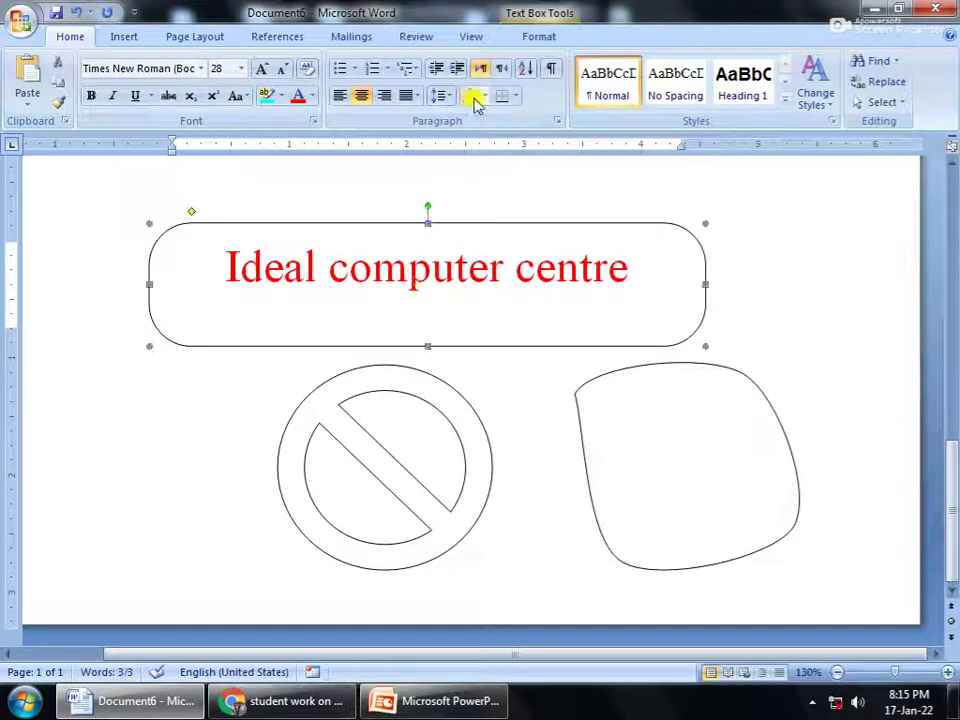
click(525, 40)
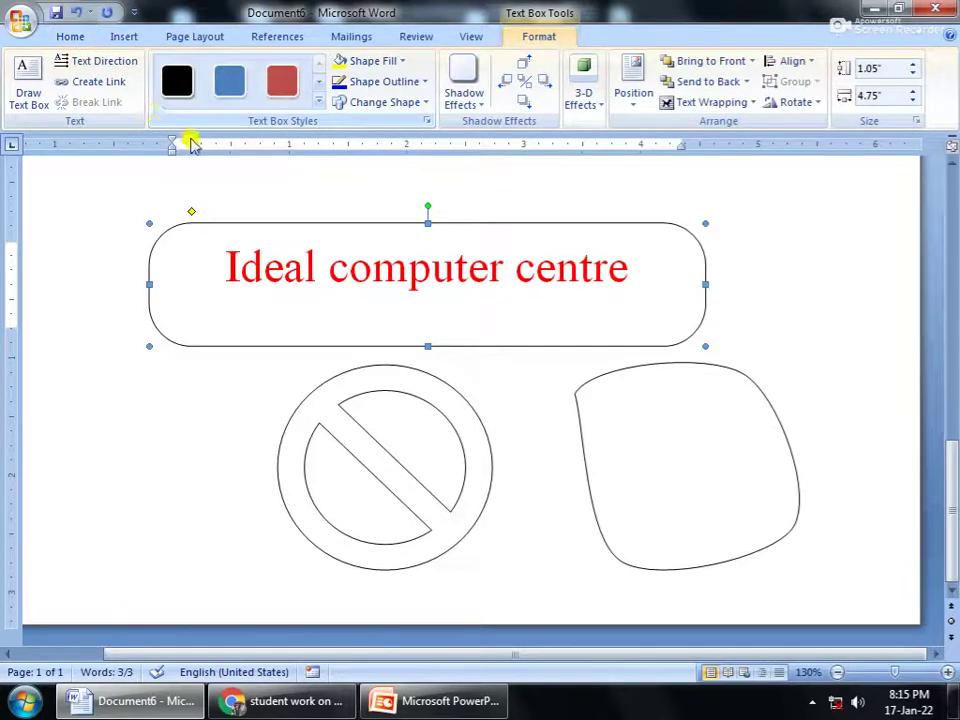
- Select and delete the 'Ideal computer centre' heading text
click(462, 222)
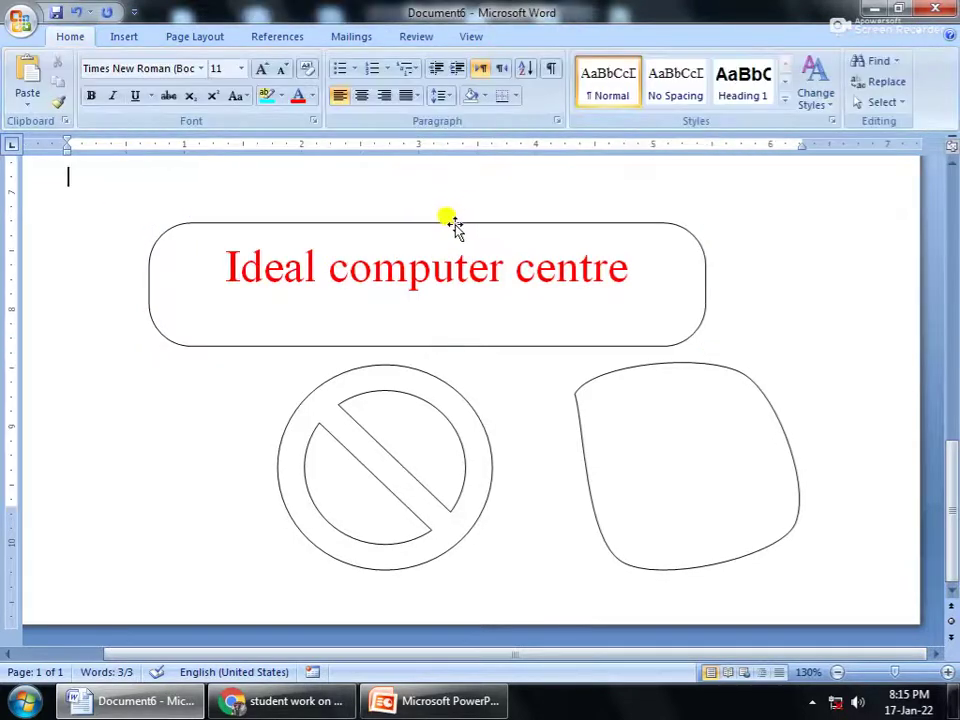
click(440, 266)
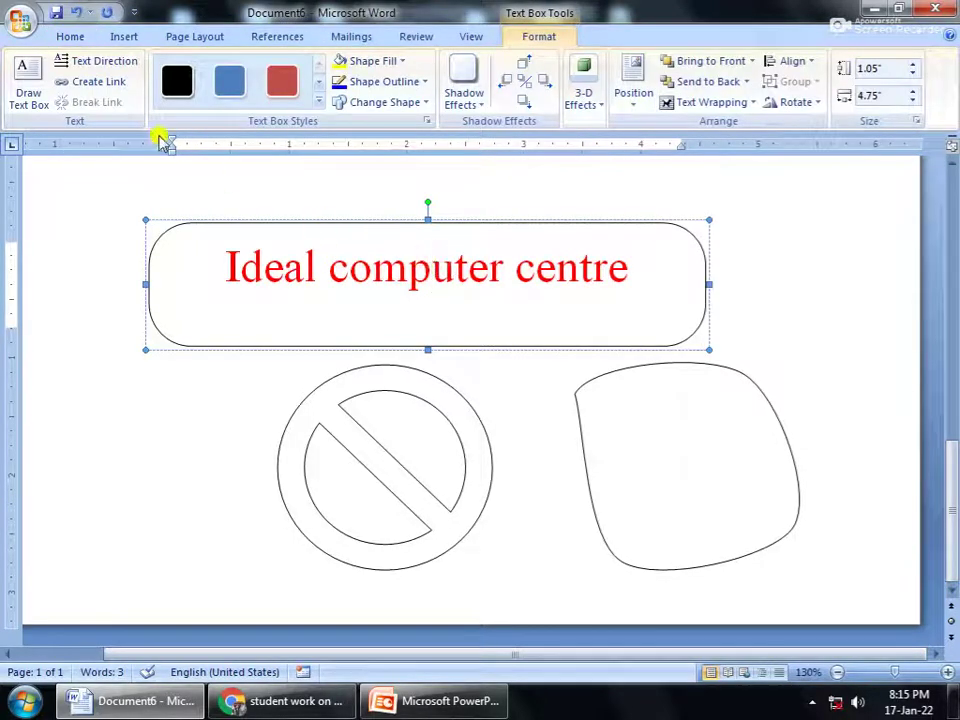
drag(630, 268, 200, 232)
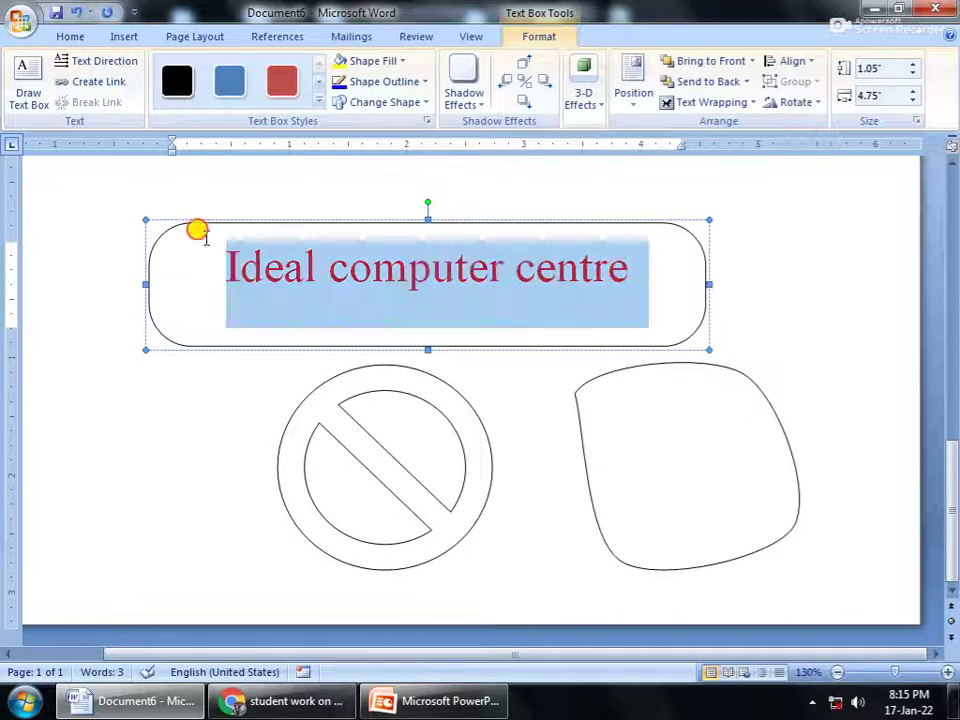
key(Delete)
click(229, 456)
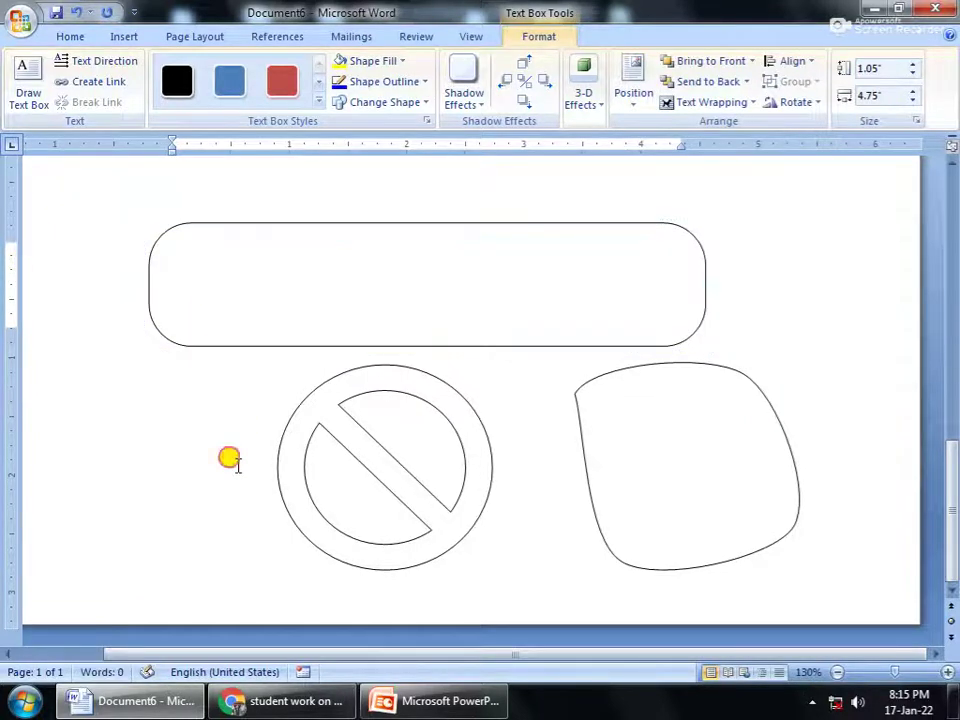
click(257, 229)
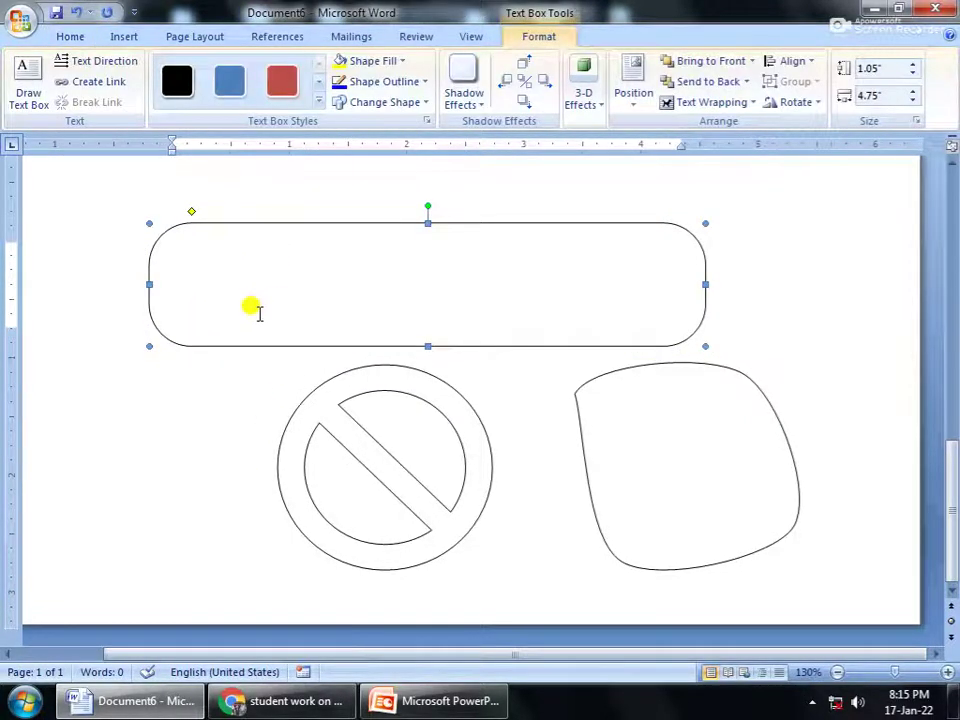
- Undo repeatedly until the rounded rectangle is an empty shape again
click(77, 11)
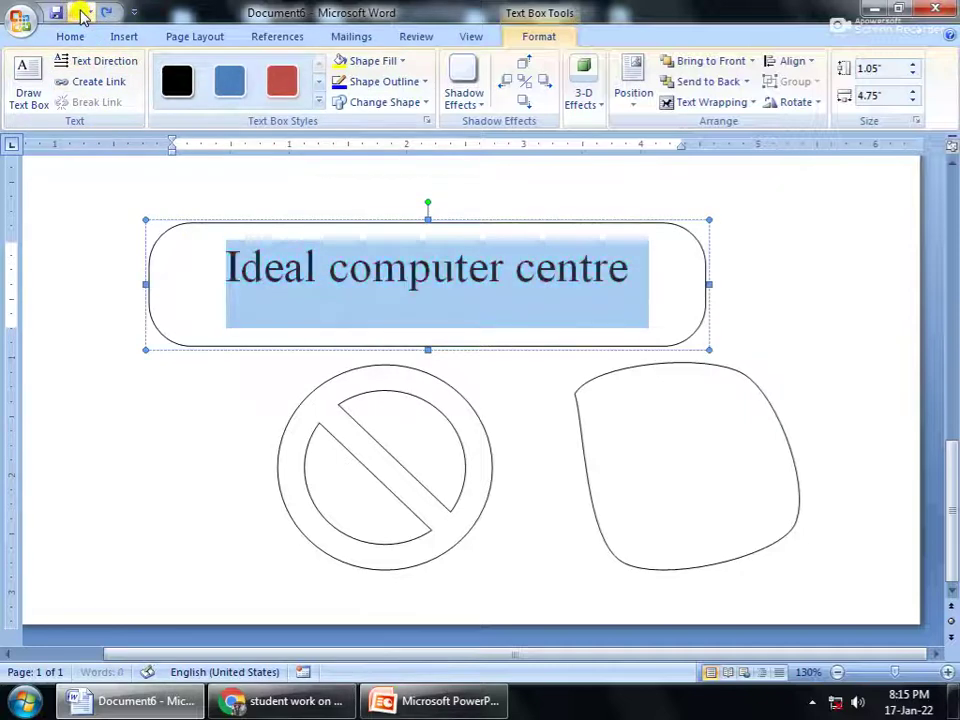
click(78, 12)
click(78, 12)
click(78, 12)
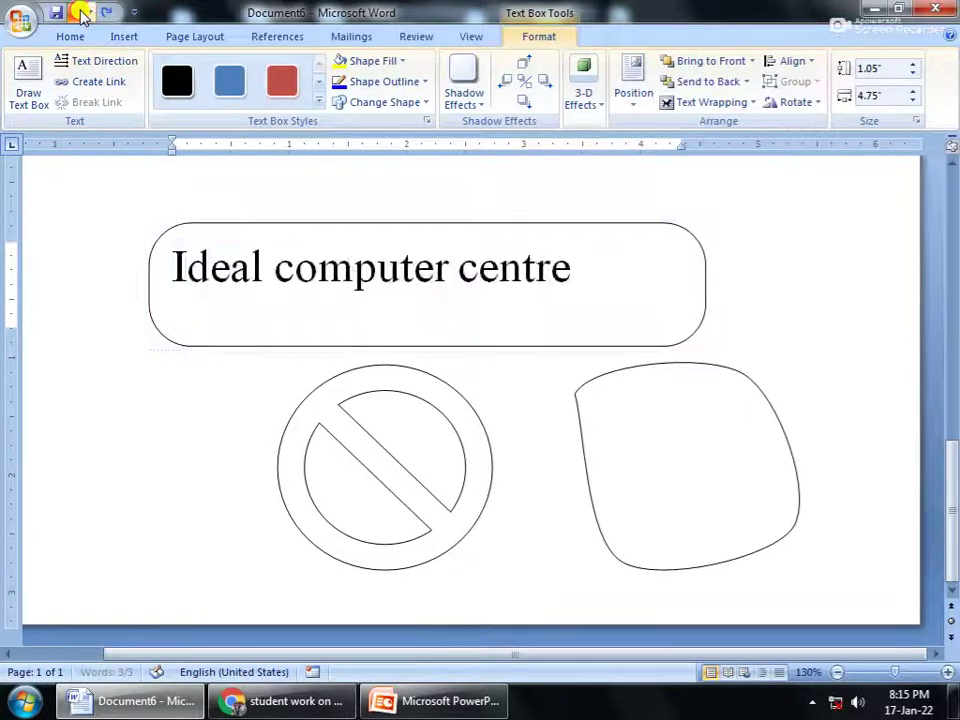
click(78, 12)
click(78, 12)
click(78, 12)
click(78, 12)
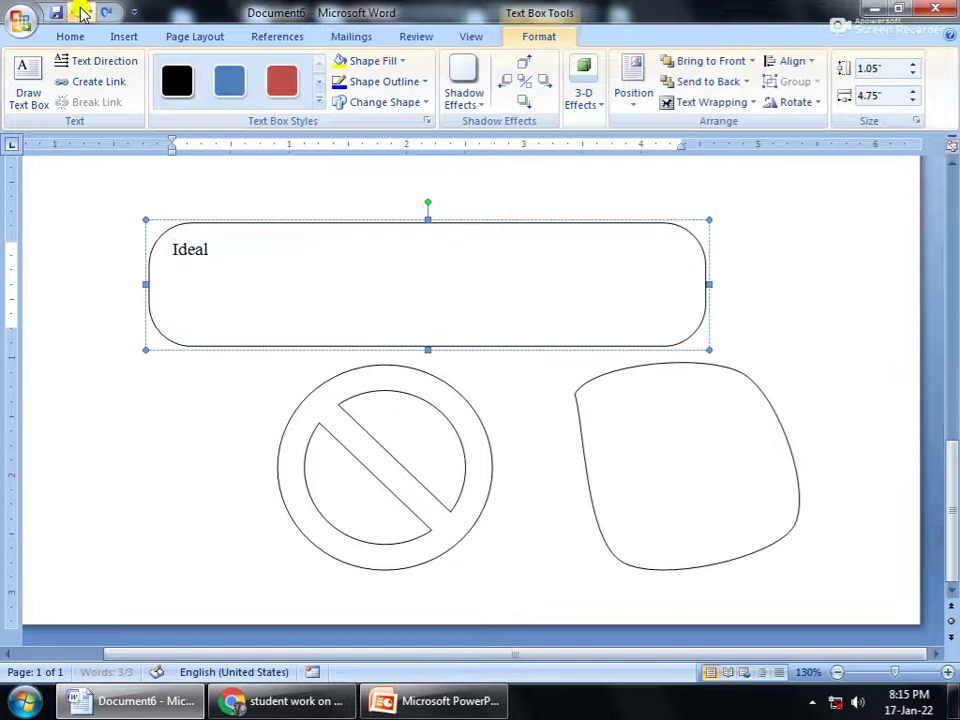
click(78, 12)
click(78, 12)
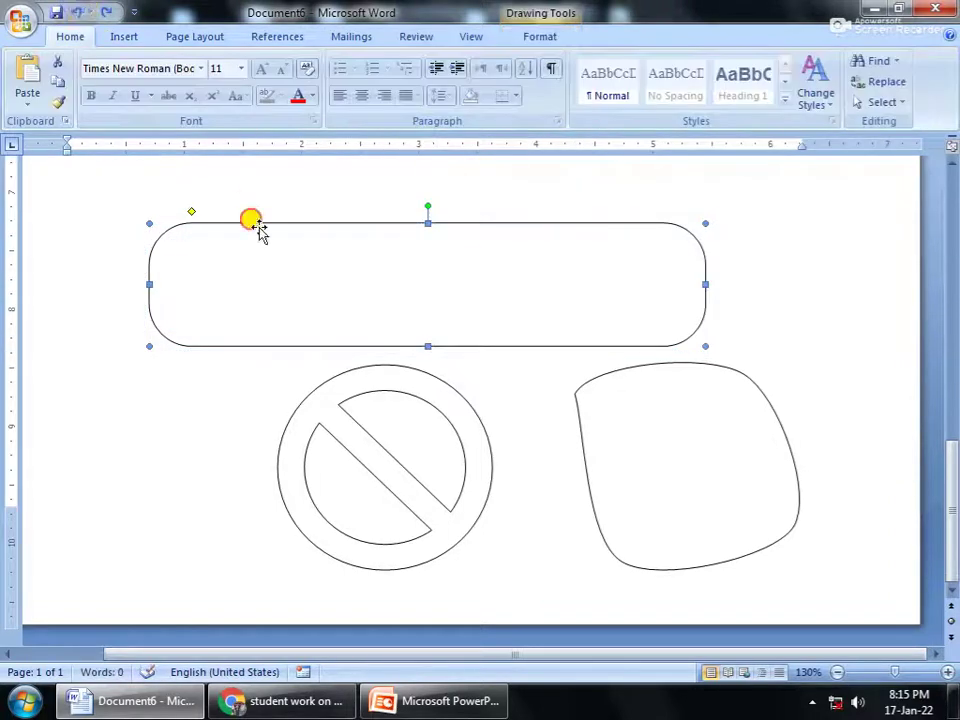
- Browse the shape styles without choosing, then add two blank lines above the shapes
click(522, 32)
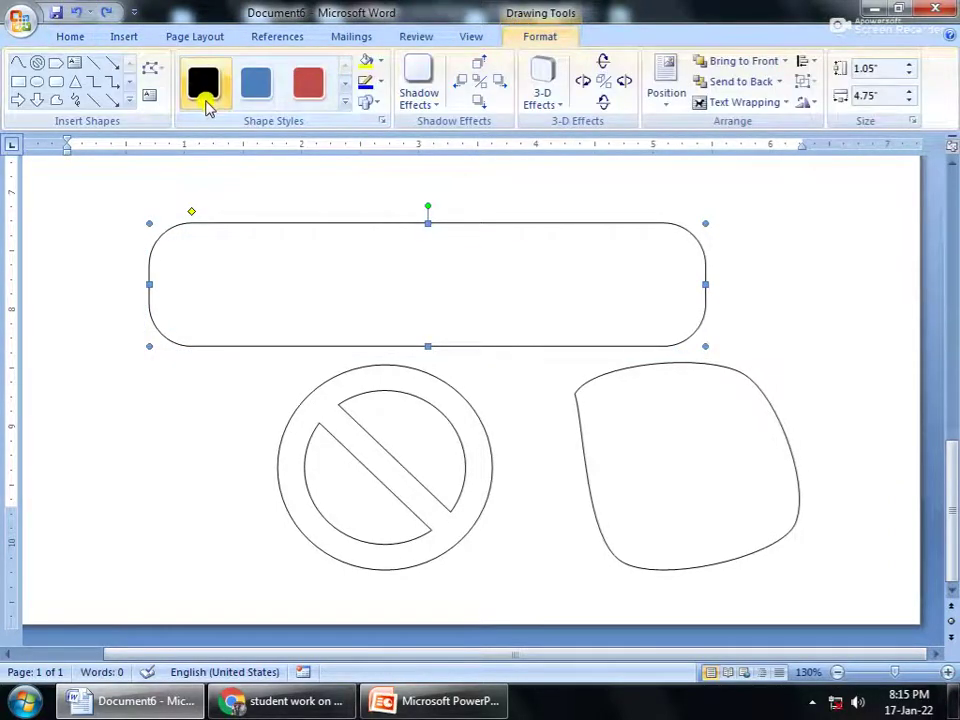
click(345, 102)
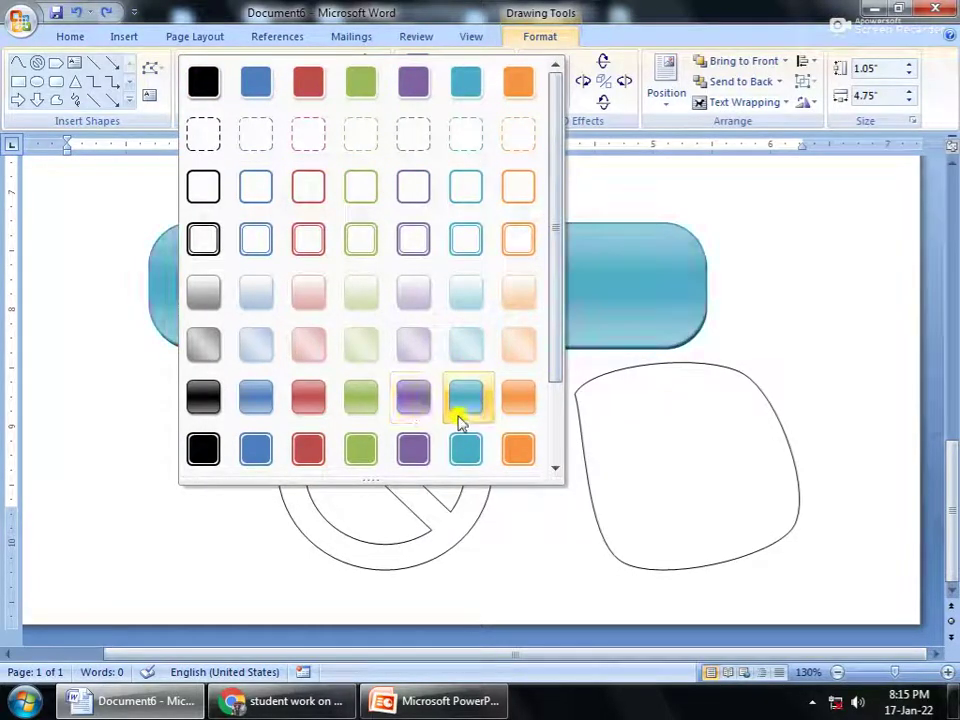
click(665, 328)
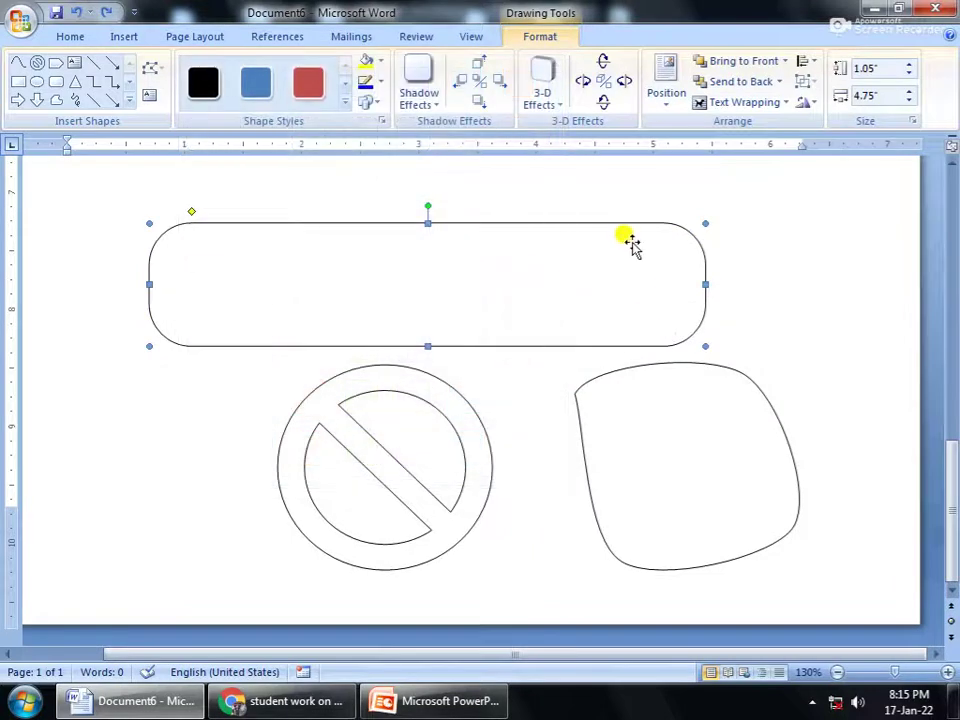
click(605, 199)
key(Return)
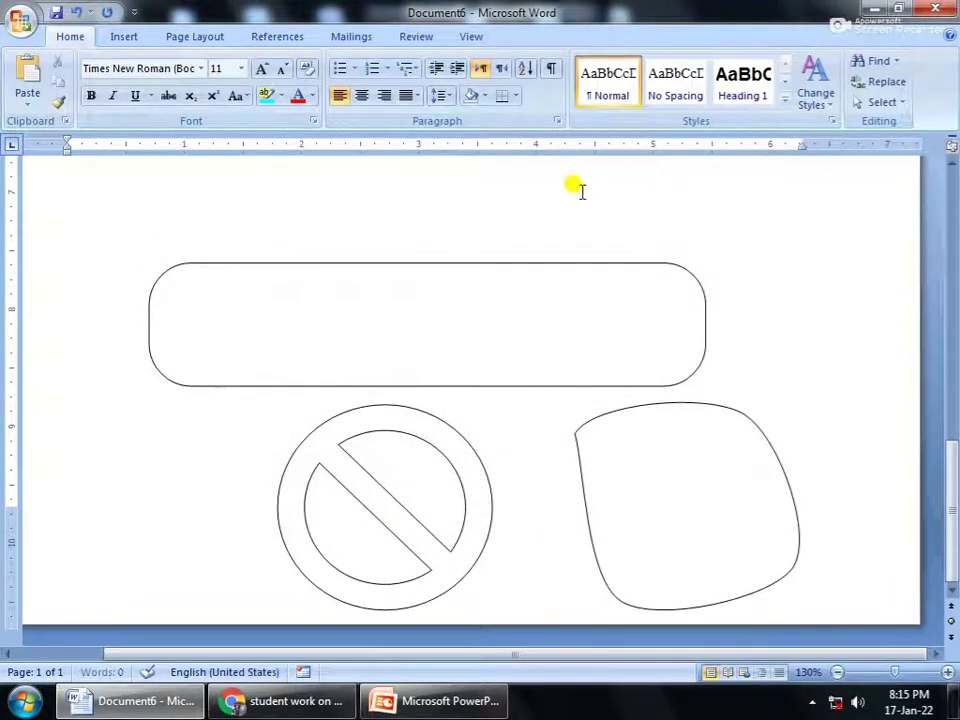
key(Return)
key(Return)
key(Return)
key(Return)
- Apply the orange gradient shape style to the rounded rectangle
click(452, 382)
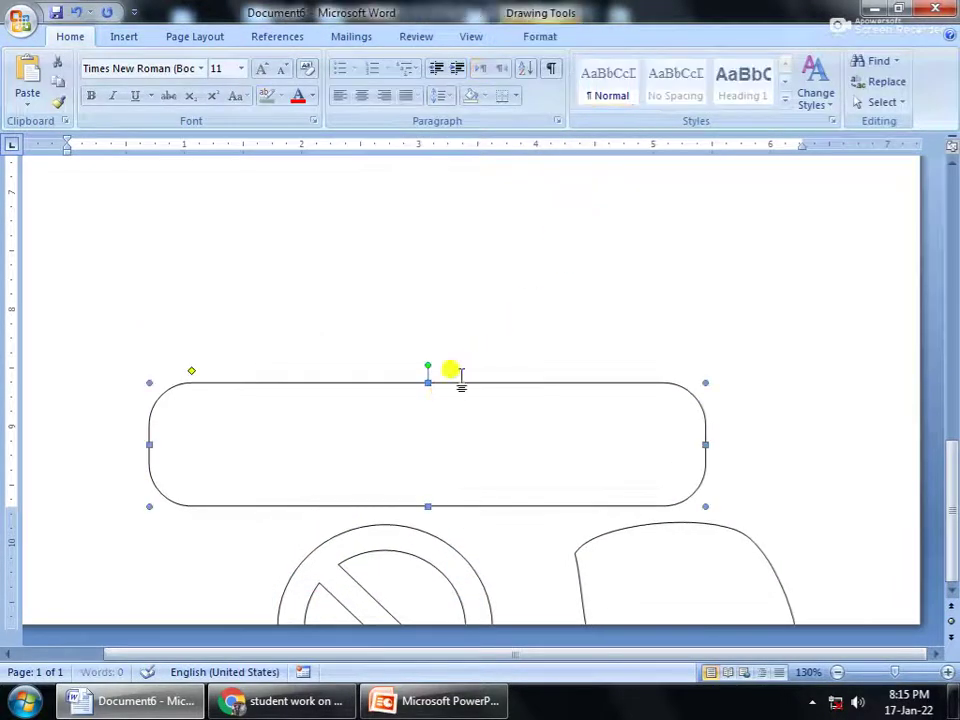
click(545, 36)
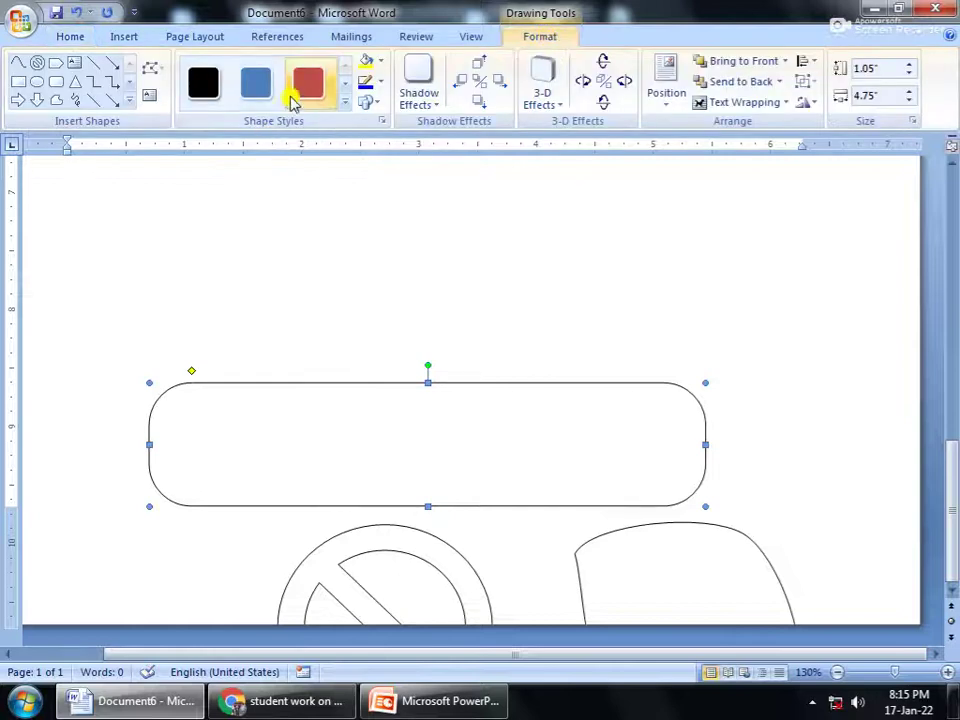
click(345, 102)
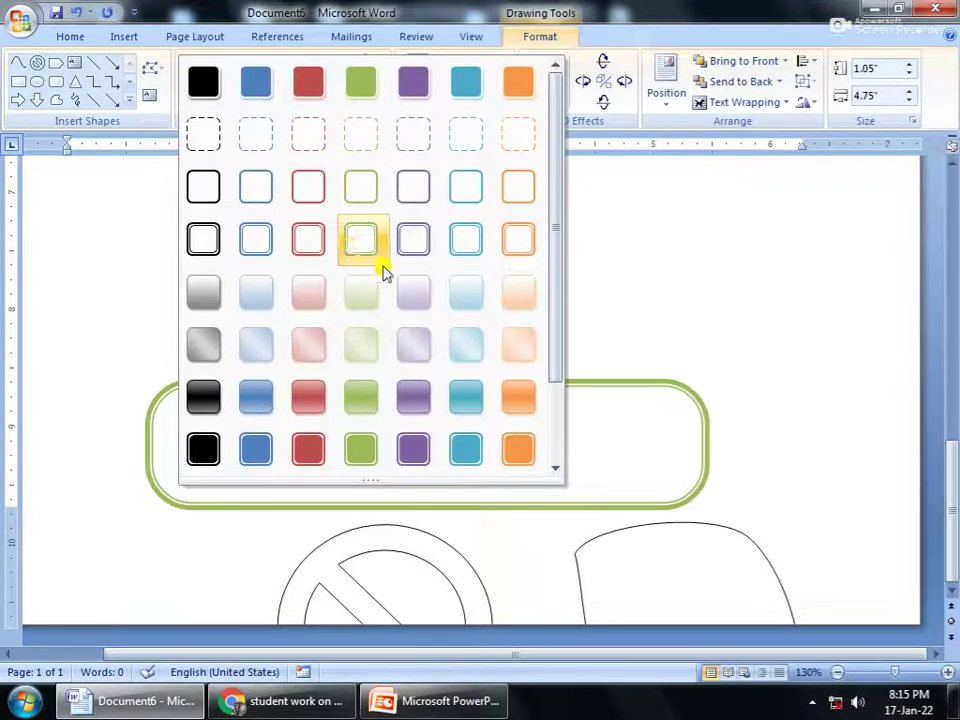
click(510, 345)
click(607, 350)
scroll(600, 347, up, 2)
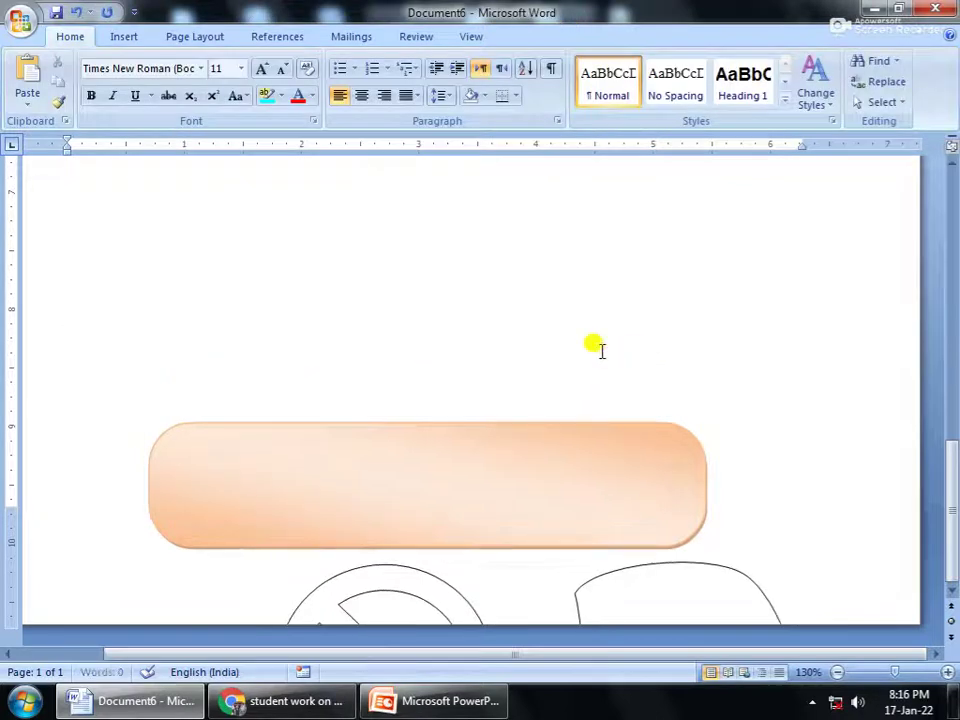
- Fill the rounded rectangle with solid Yellow from Standard Colors
click(430, 484)
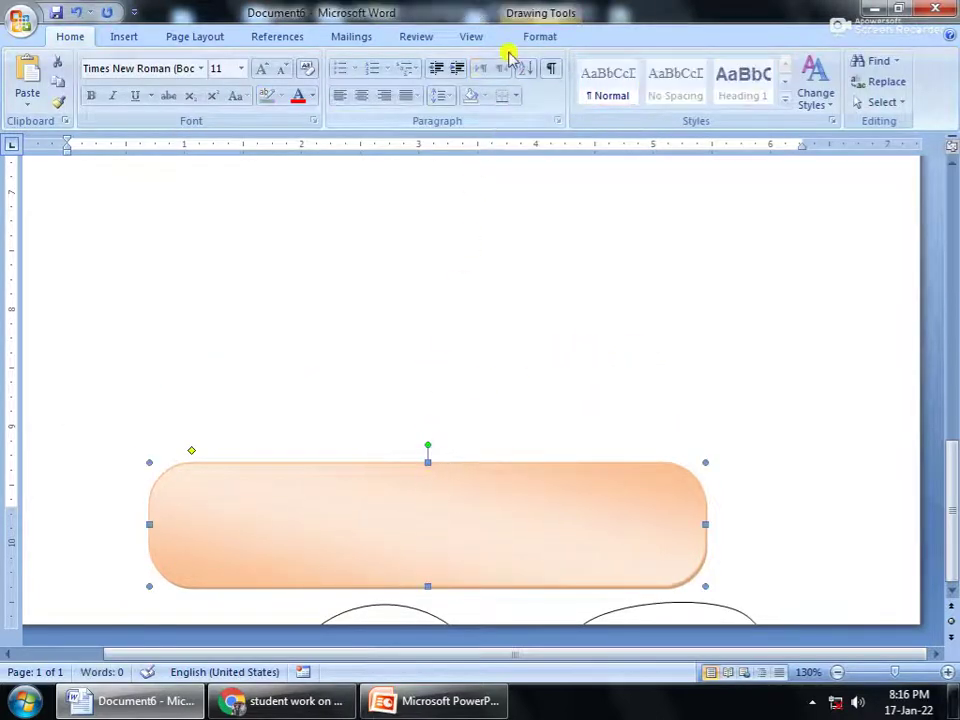
click(540, 36)
click(379, 62)
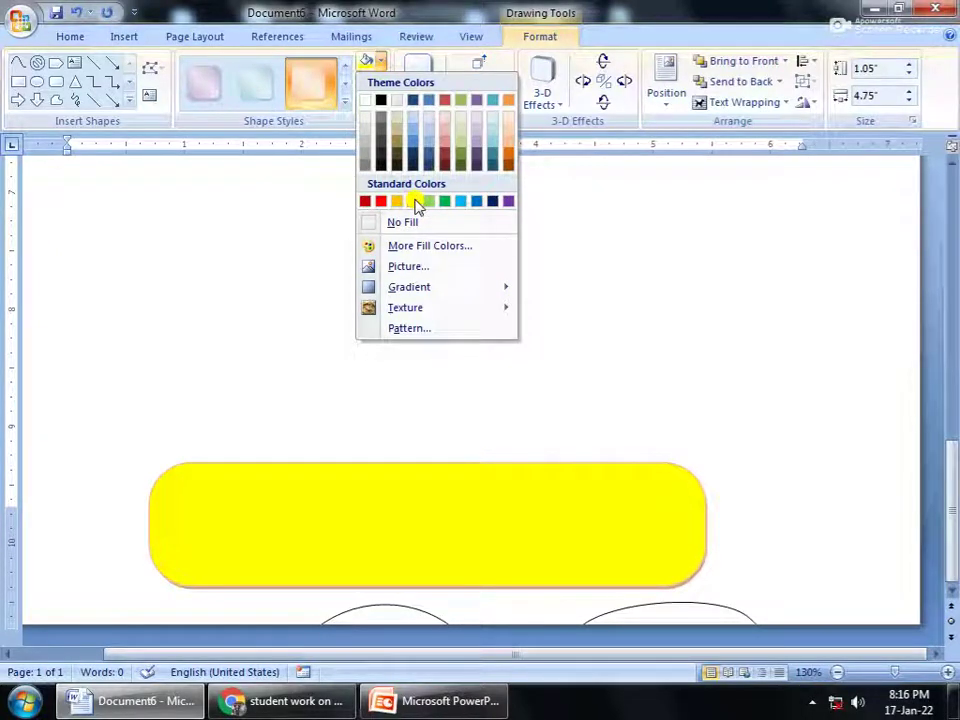
click(417, 203)
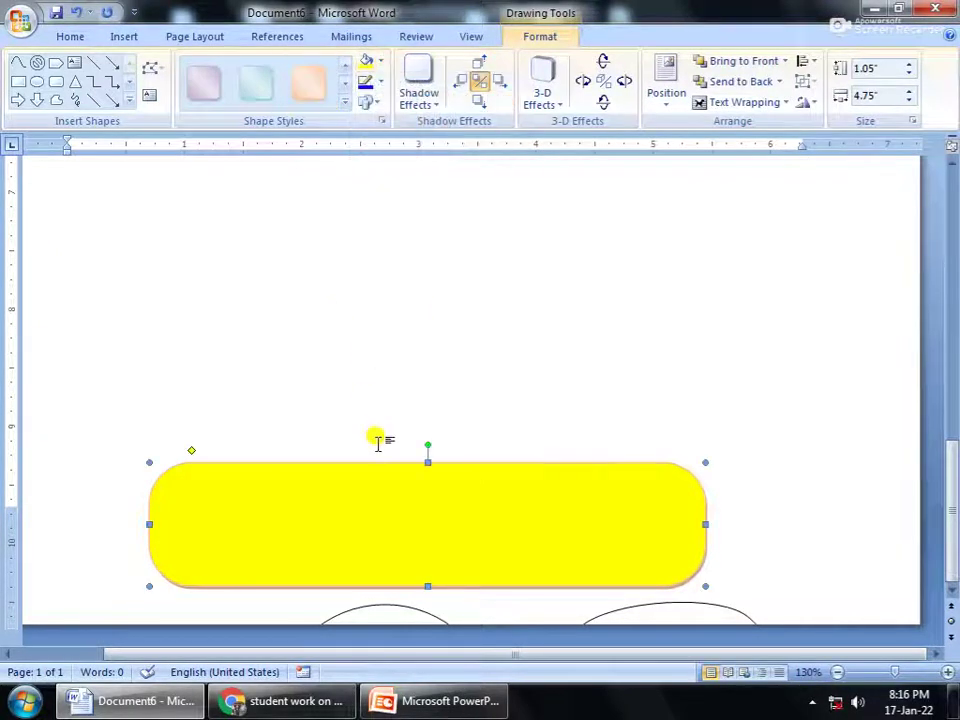
- Clear the fill, then choose a bright sky-blue from More Fill Colors
click(379, 61)
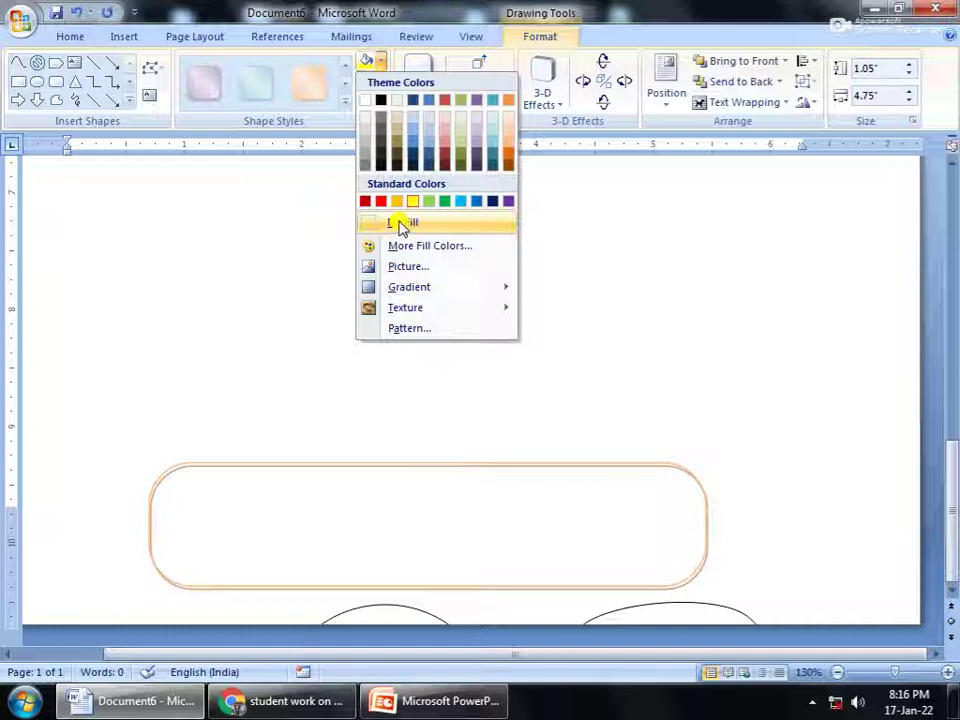
click(399, 224)
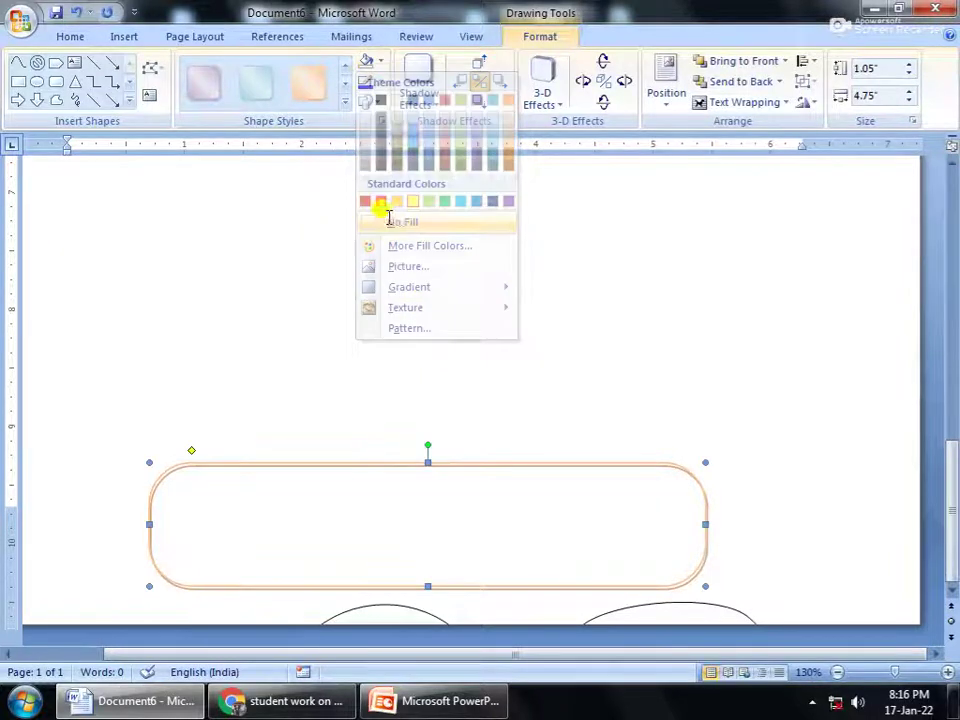
click(379, 65)
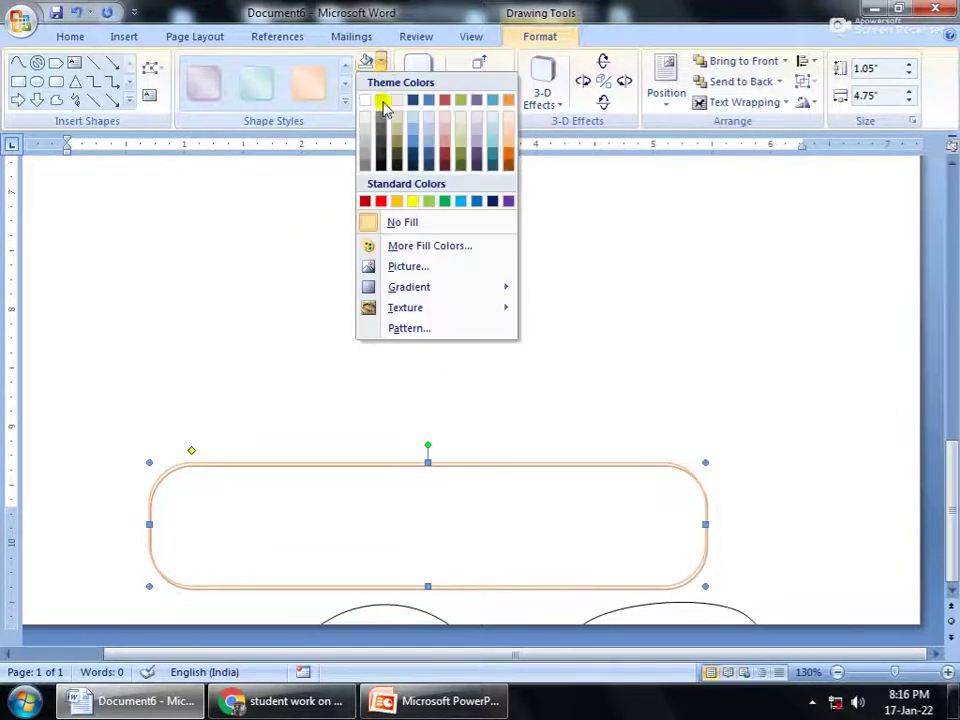
click(417, 246)
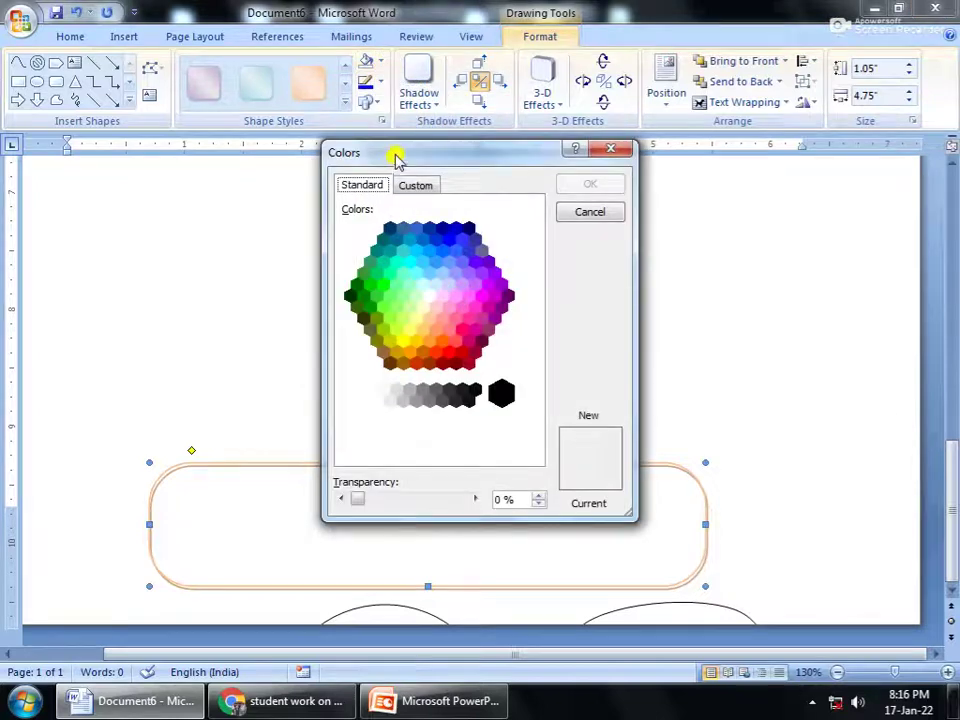
drag(397, 160, 447, 90)
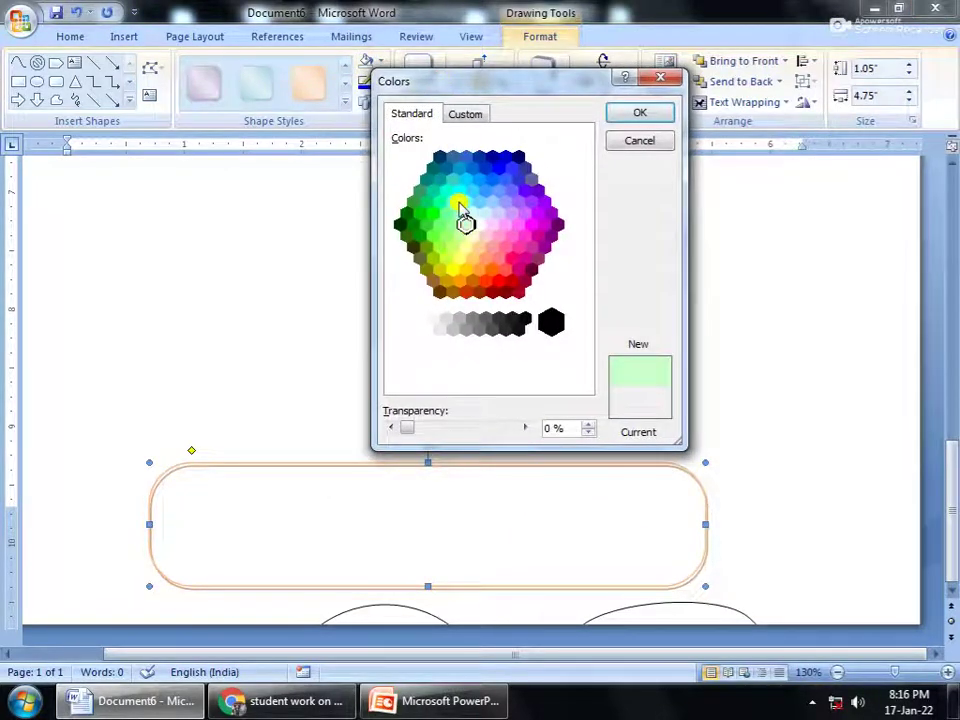
click(454, 196)
click(456, 189)
click(470, 188)
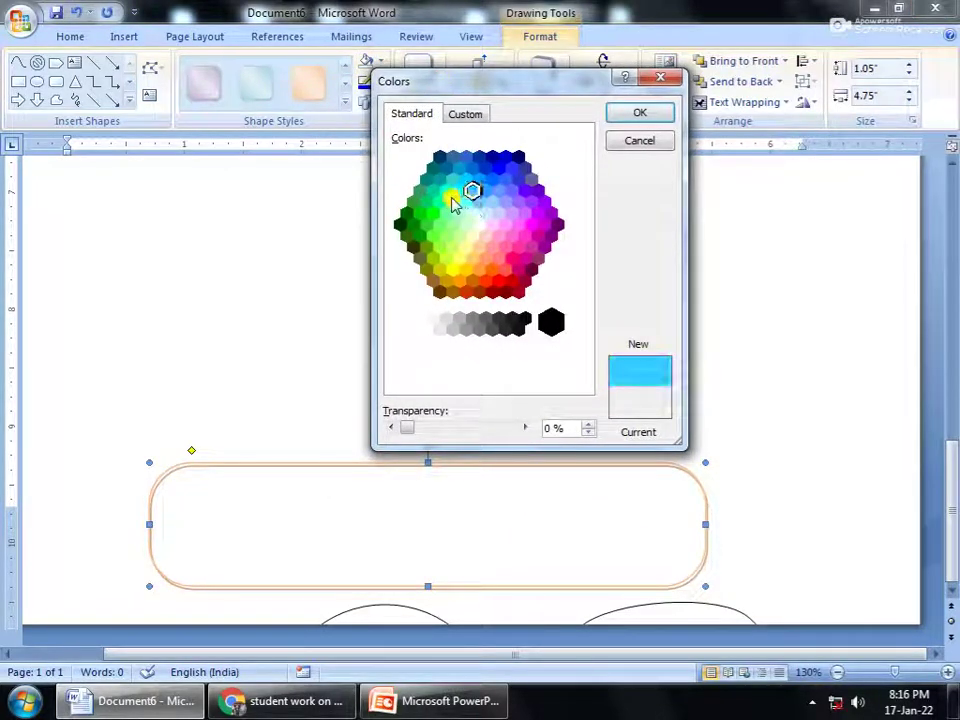
click(453, 203)
click(446, 192)
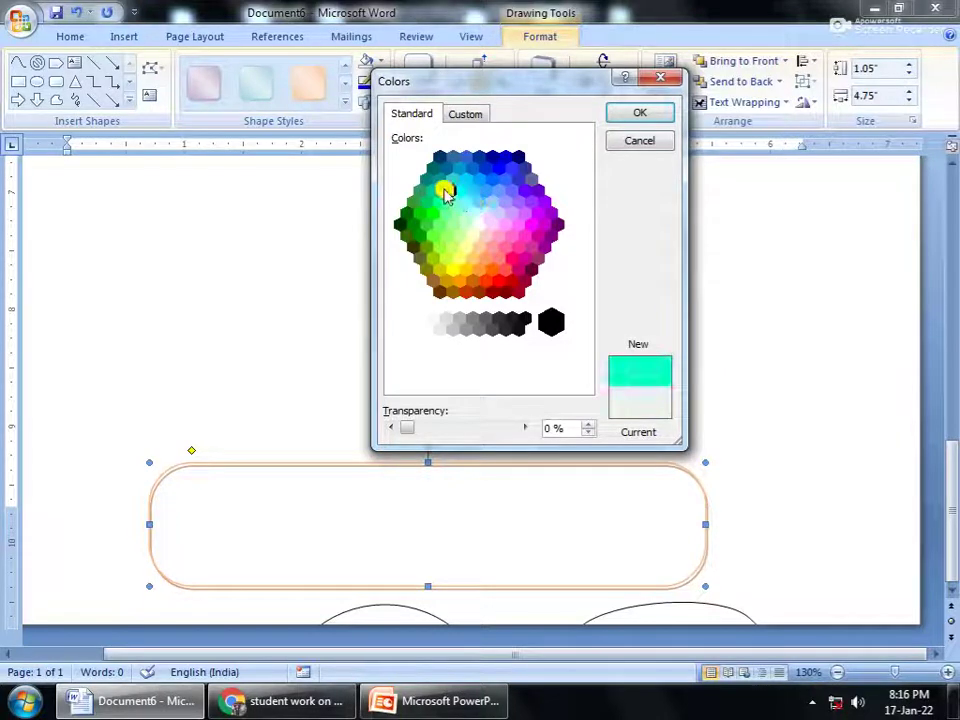
click(466, 182)
click(636, 114)
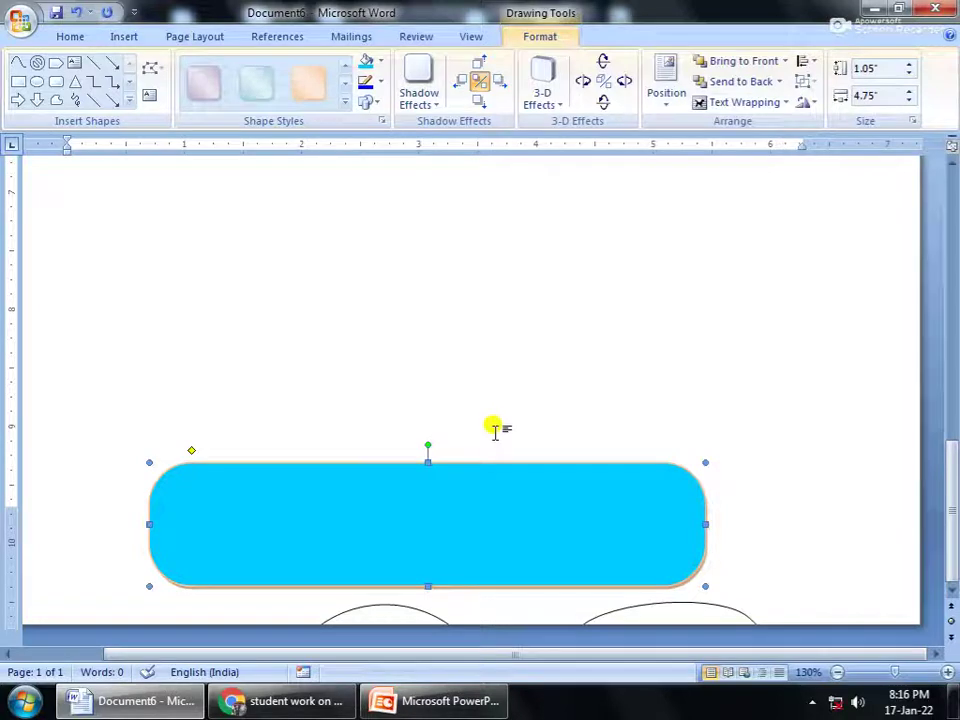
- Deselect and reselect the rounded rectangle to check the blue fill
click(476, 338)
click(400, 500)
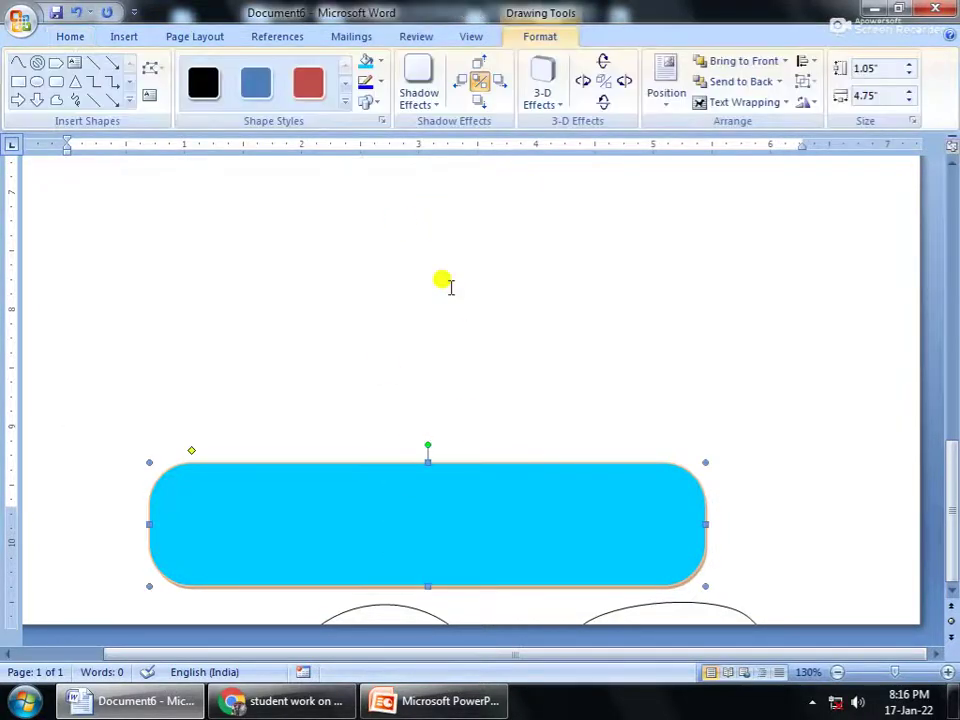
click(380, 61)
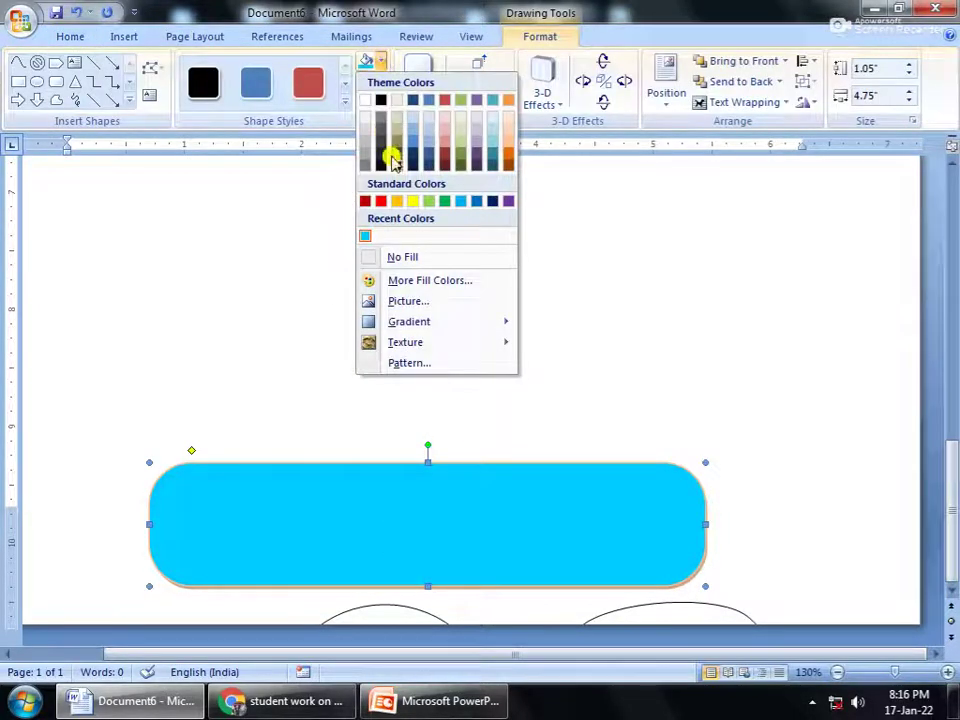
- Fill the rounded rectangle with the Desktop's Download-Youtube-Background picture
click(415, 303)
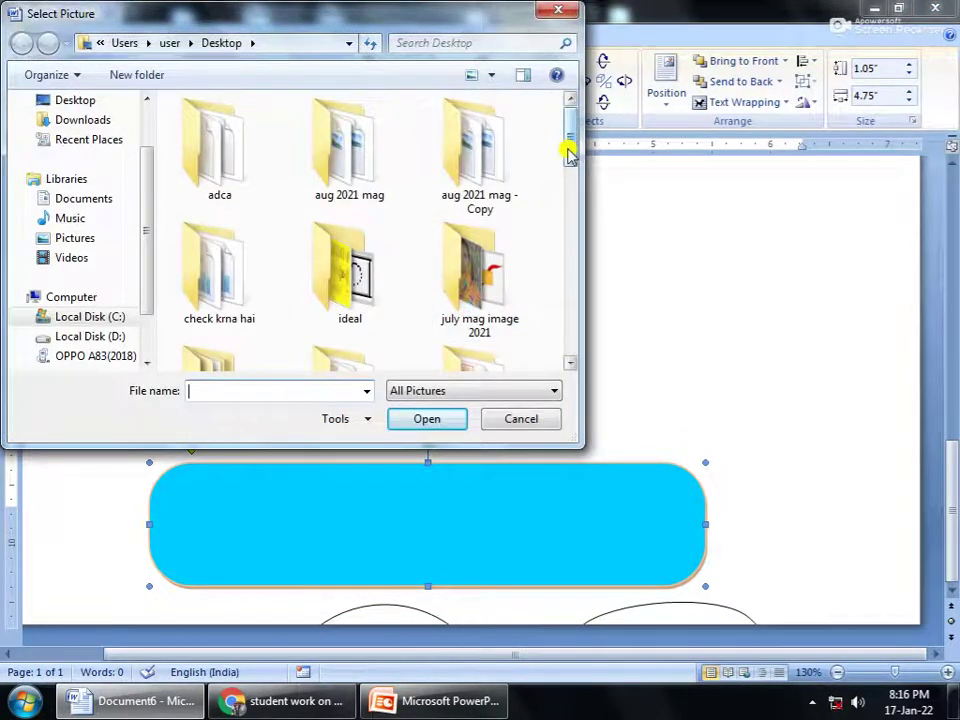
drag(567, 150, 572, 200)
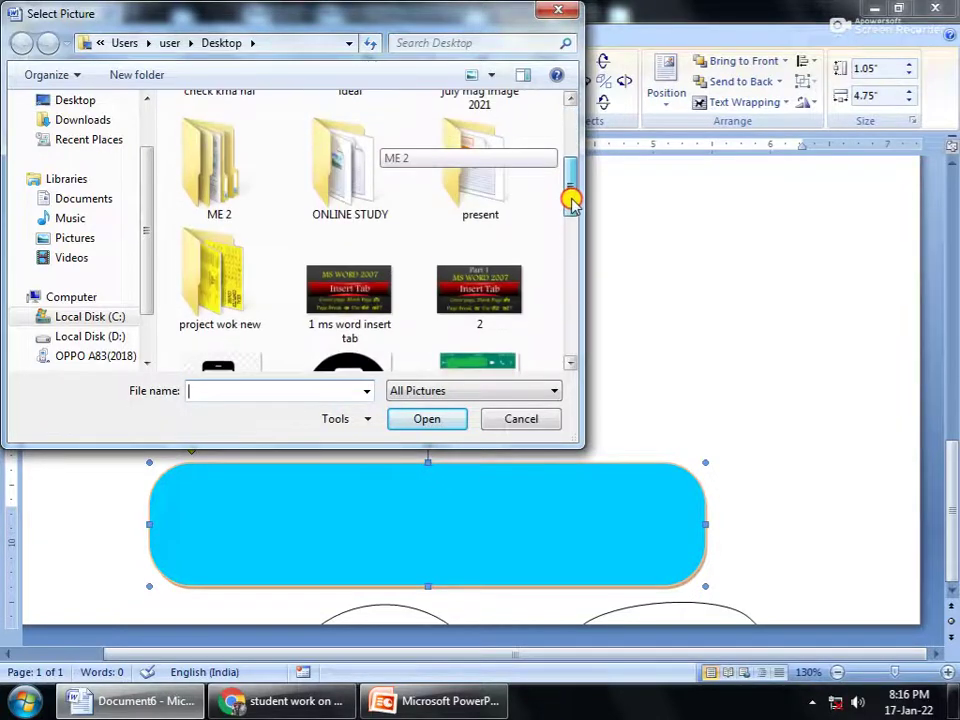
click(367, 300)
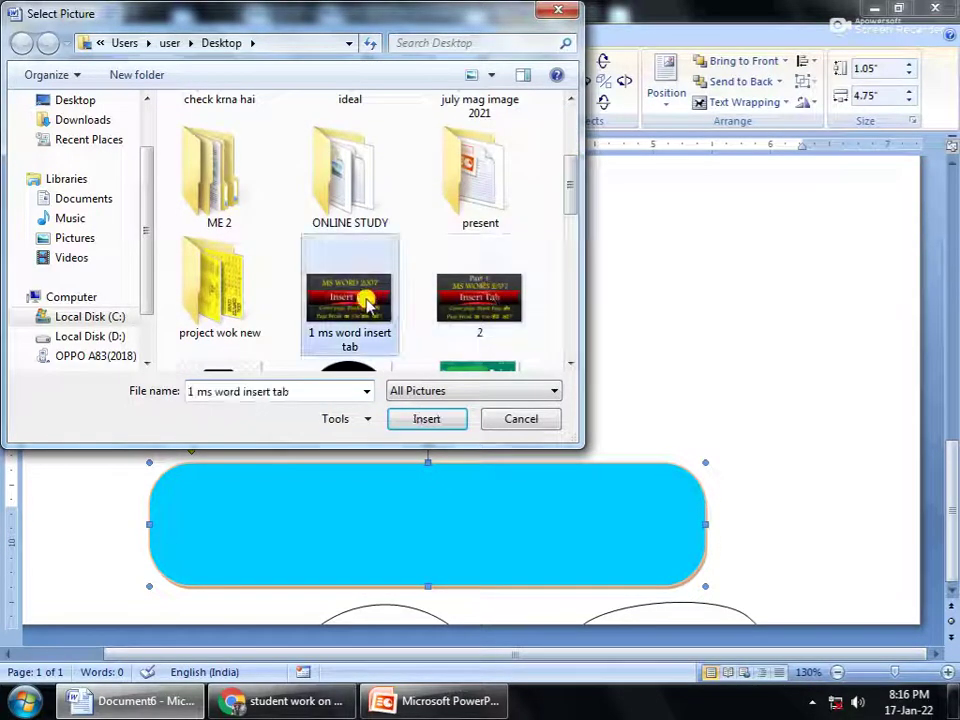
drag(572, 203, 556, 292)
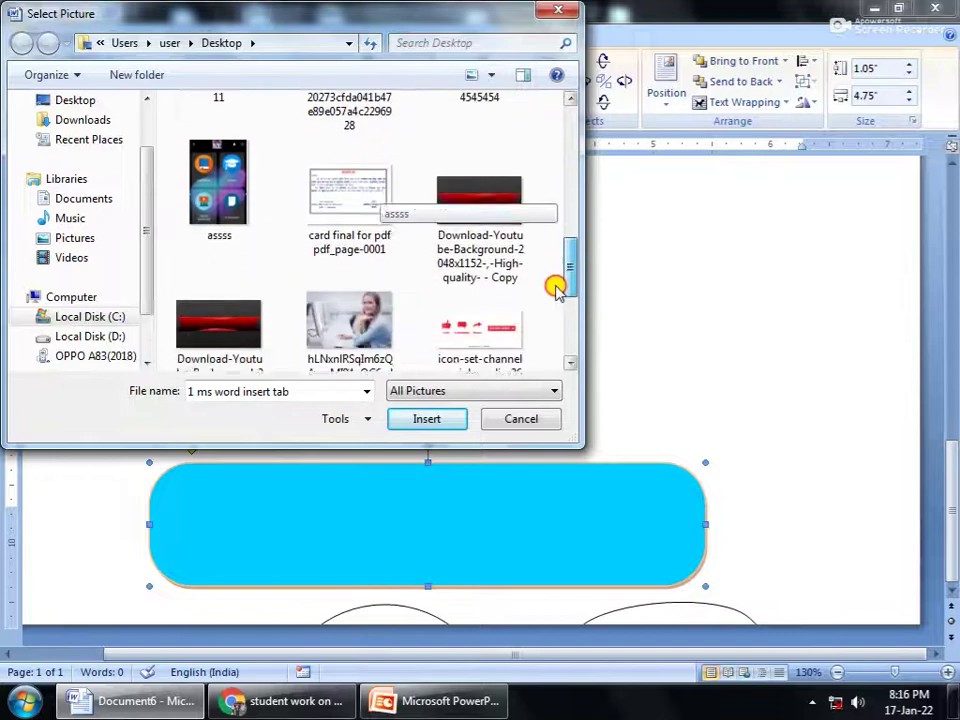
double_click(232, 300)
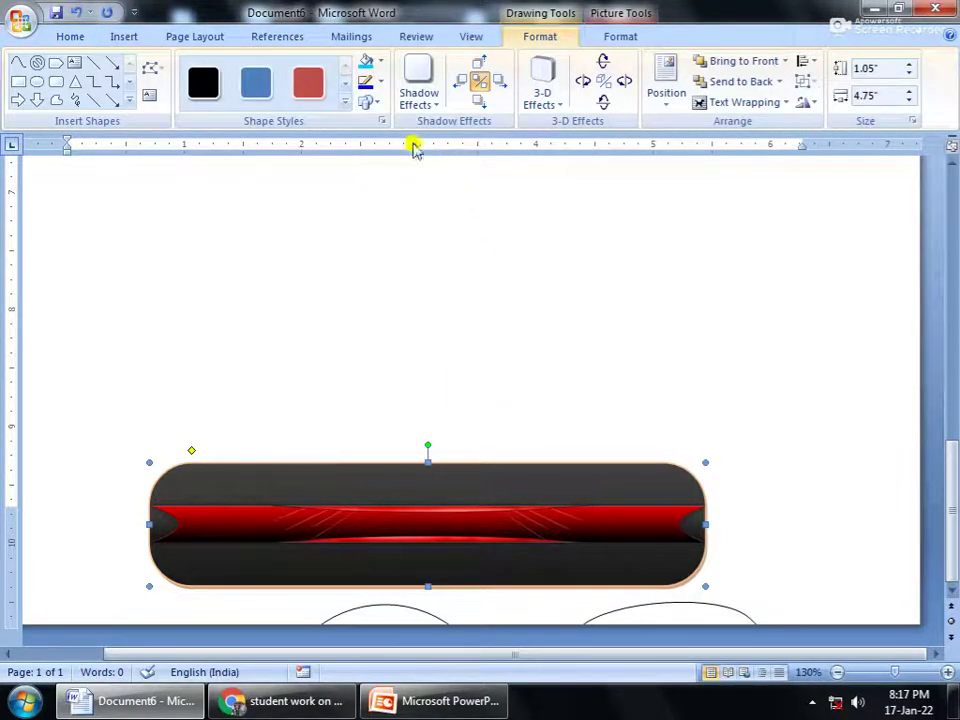
click(380, 64)
mouse_move(503, 338)
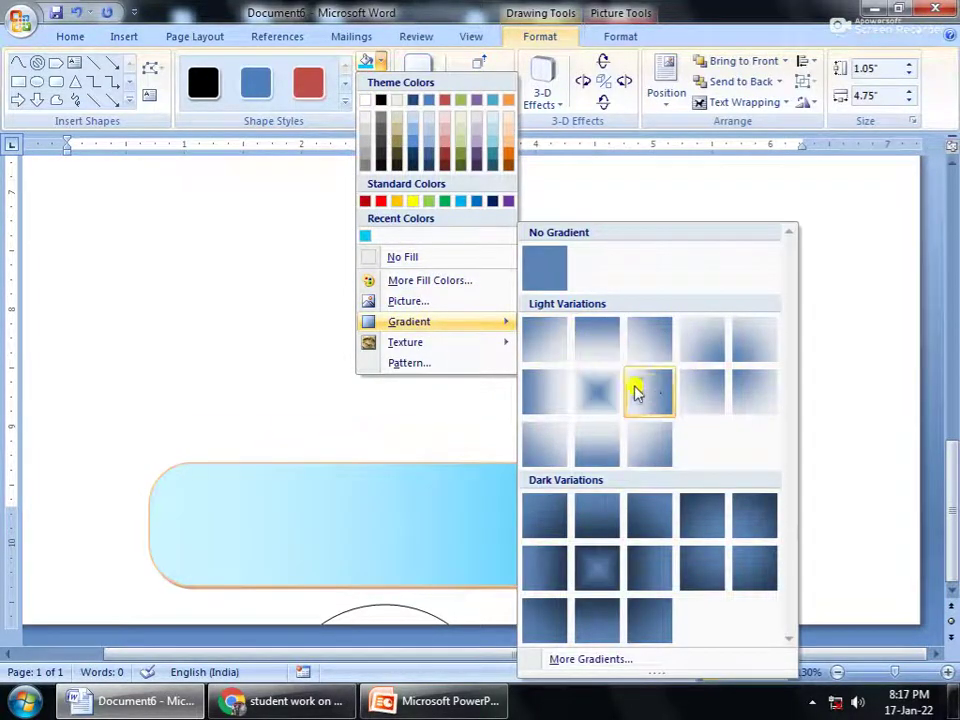
- Try a light linear diagonal gradient, then a solid blue fill on the rectangle
click(562, 350)
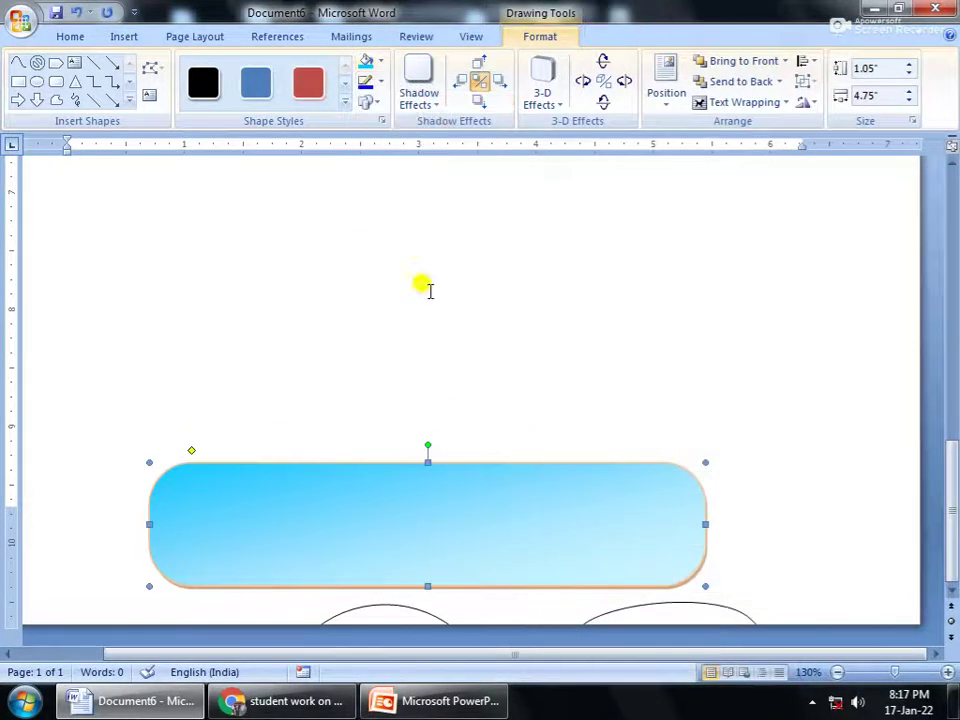
click(381, 63)
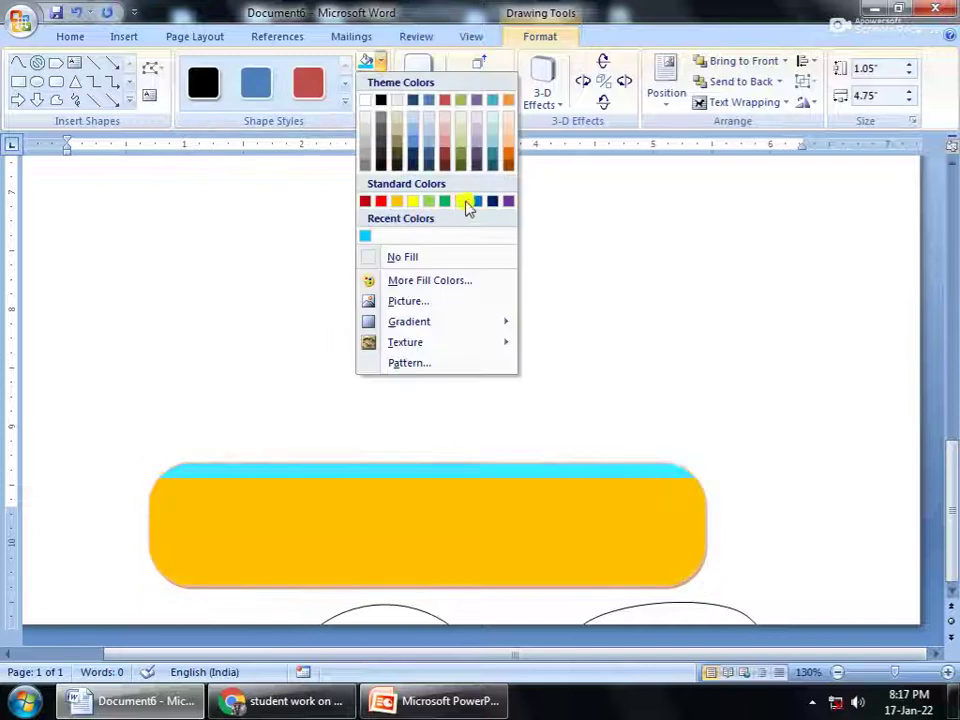
click(476, 201)
click(381, 82)
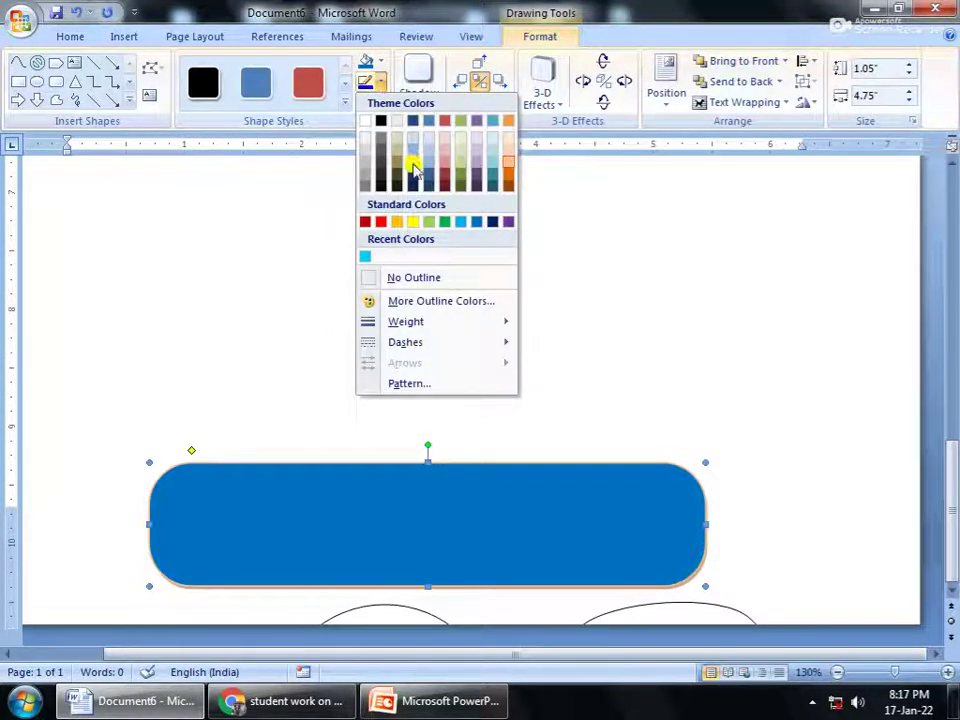
mouse_move(425, 322)
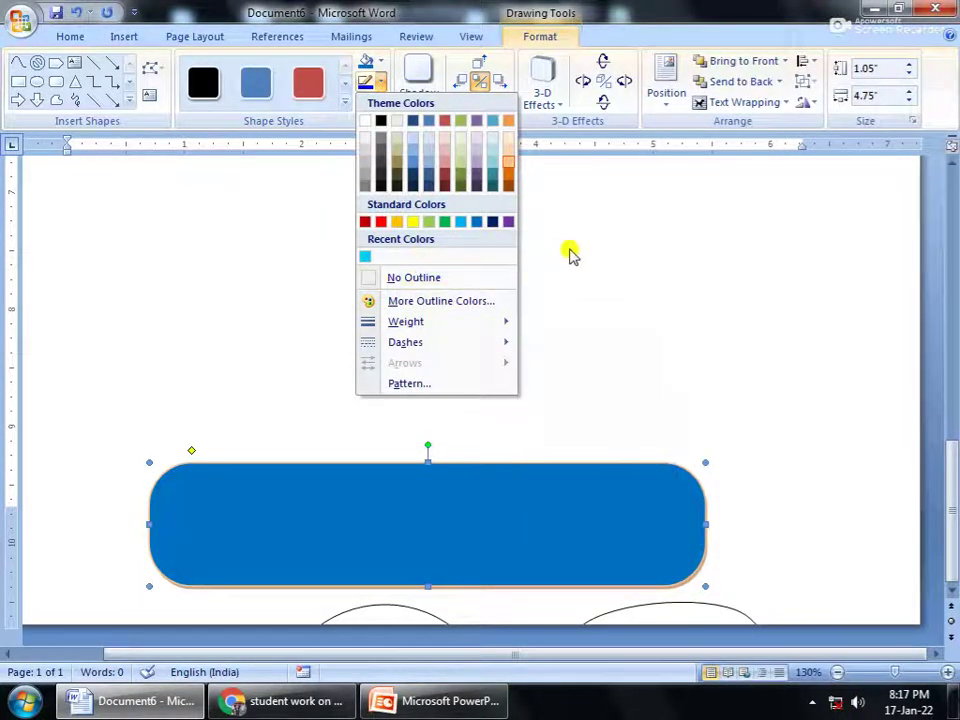
- Apply the dark blue From Corner gradient from Dark Variations
click(381, 63)
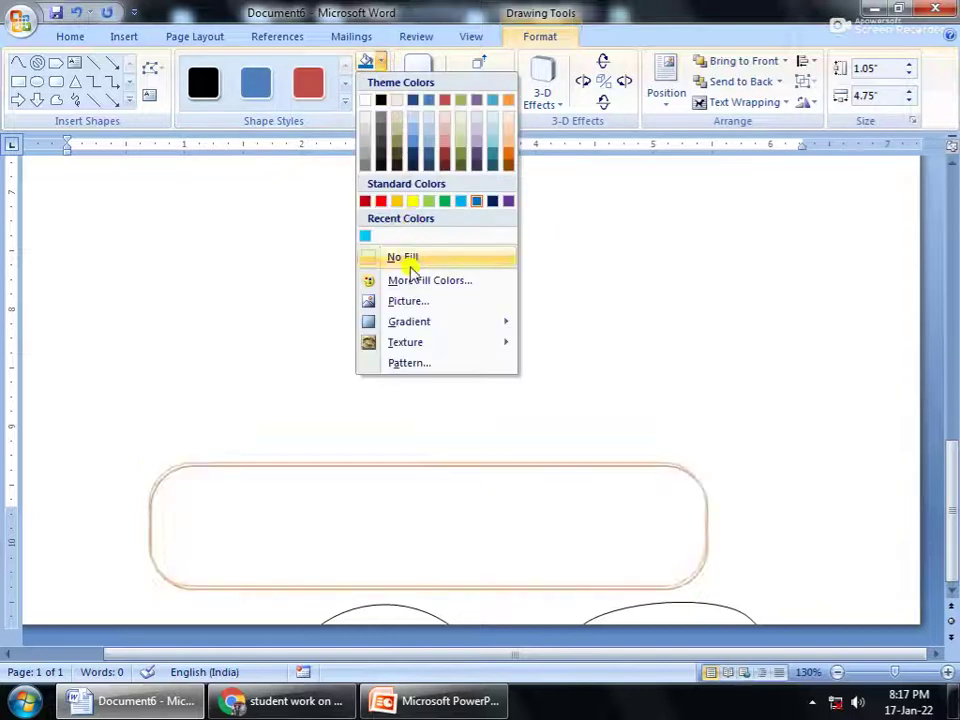
mouse_move(455, 325)
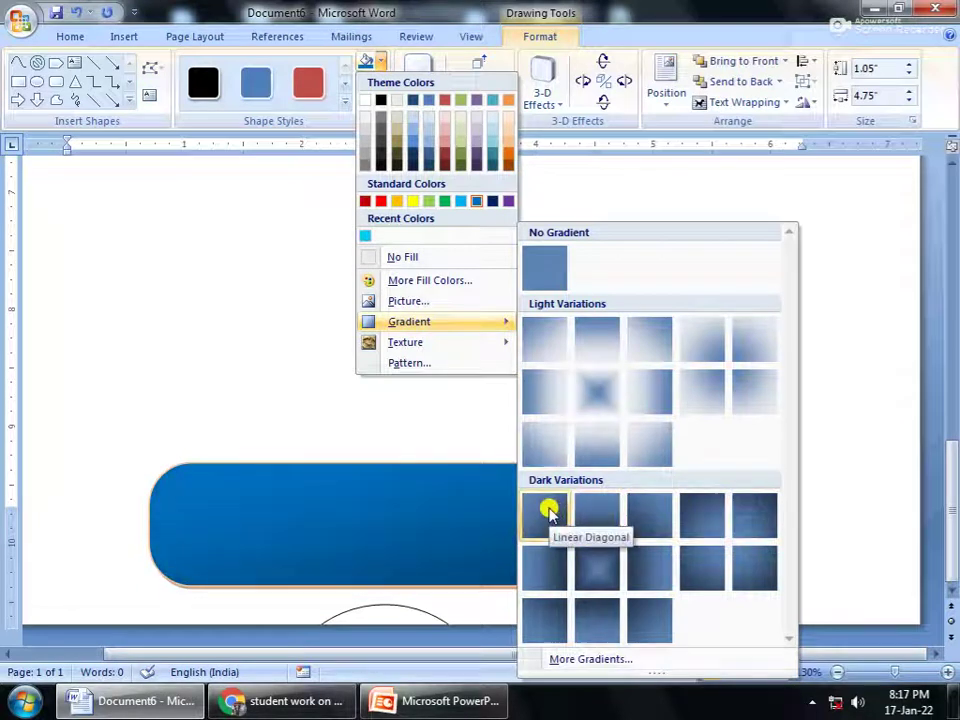
click(700, 518)
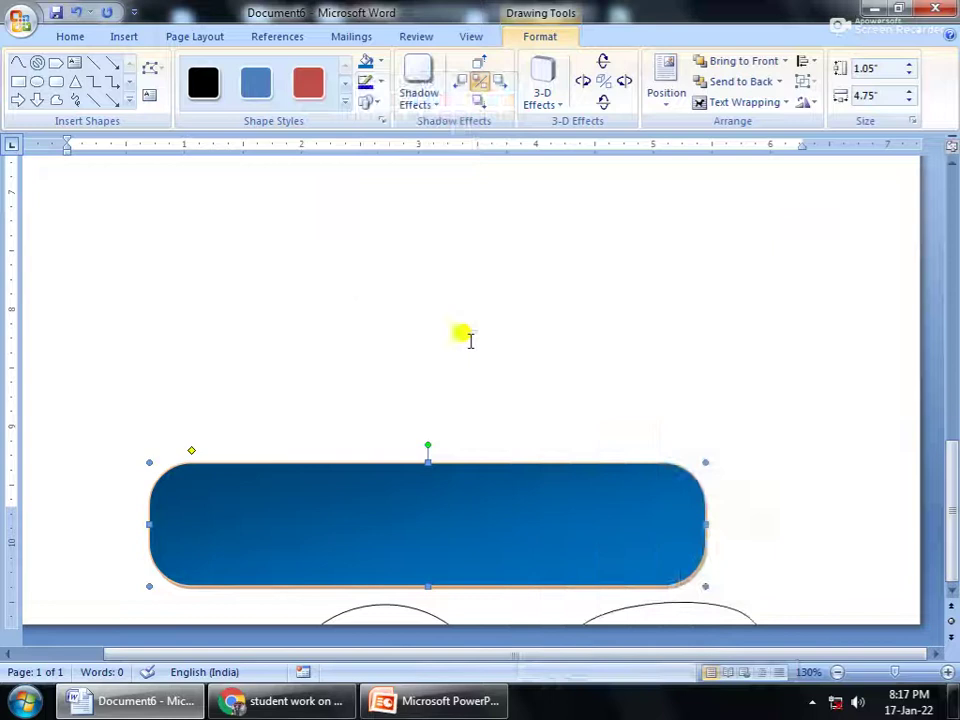
click(372, 62)
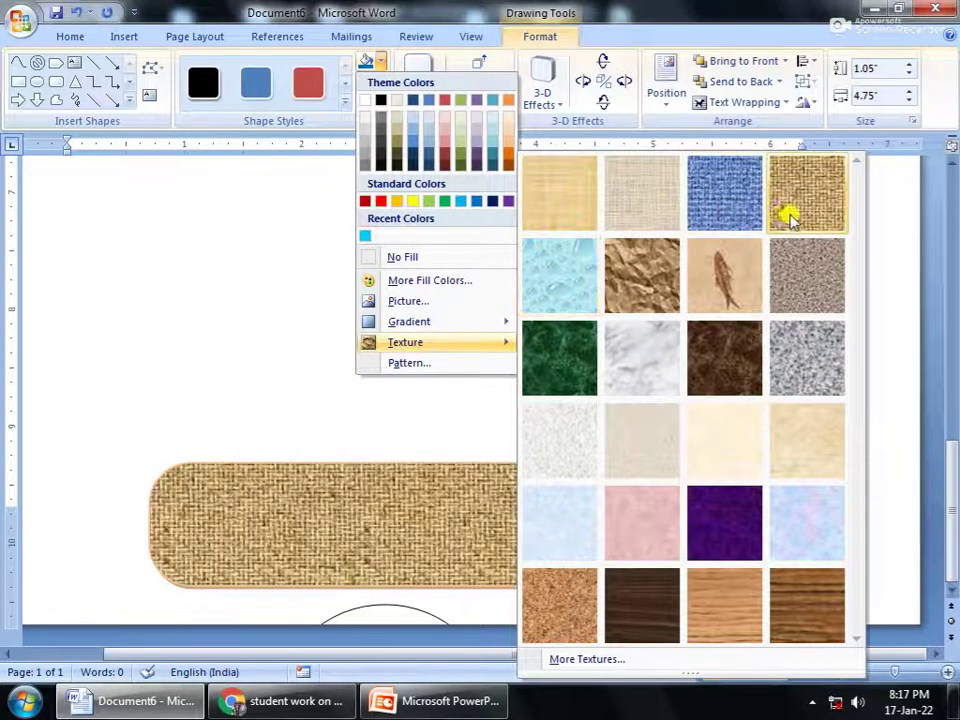
- Apply the Fish fossil texture fill to the rounded rectangle
click(724, 300)
click(381, 64)
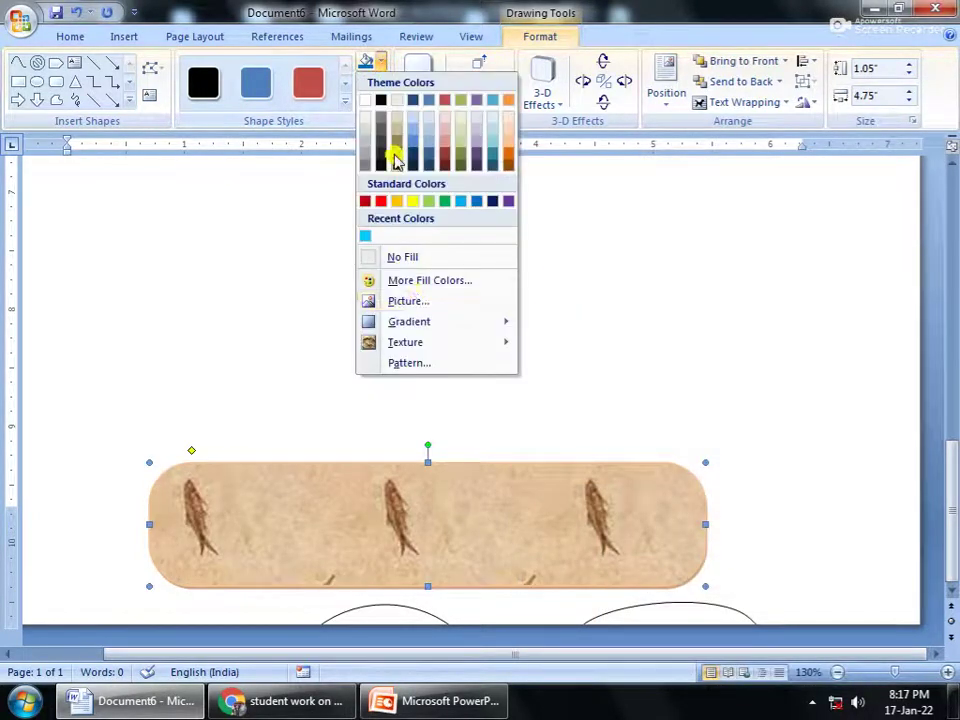
click(424, 362)
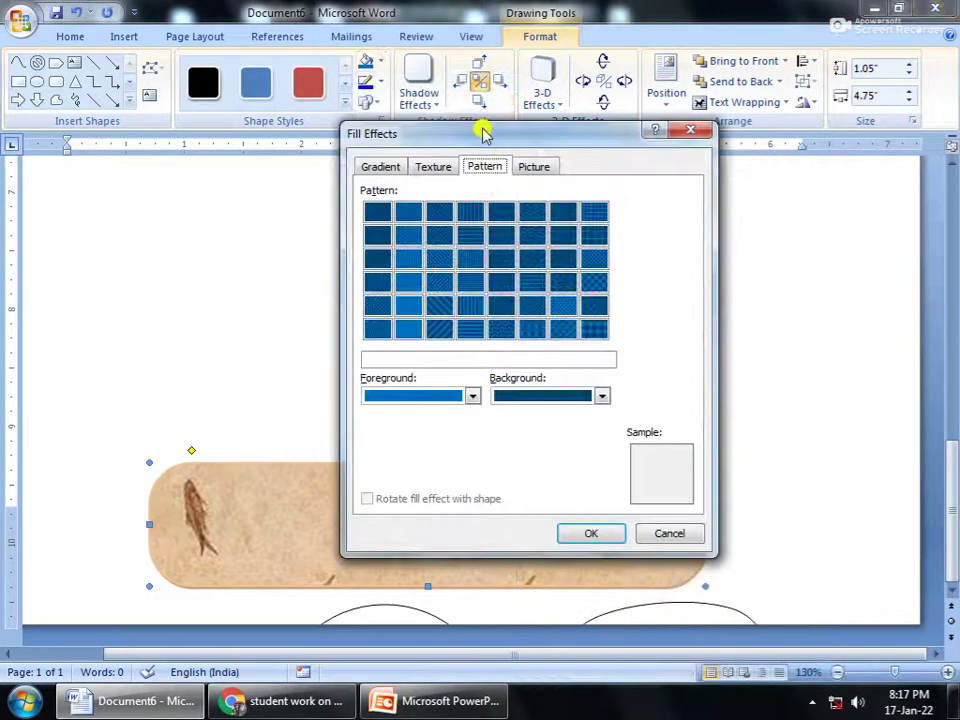
drag(483, 134, 632, 68)
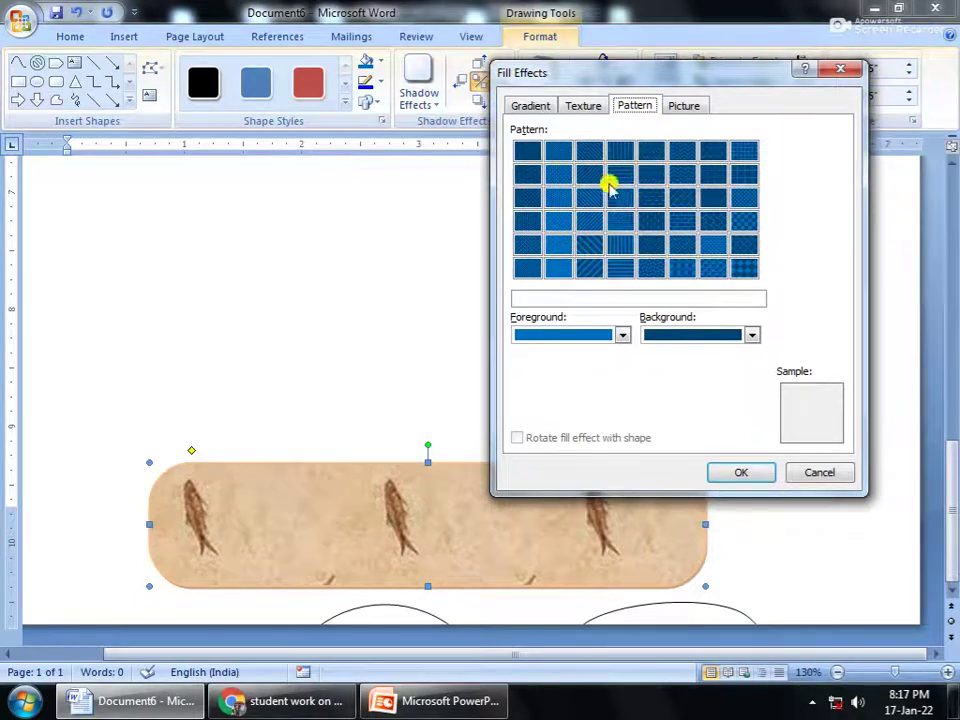
- Set a Solid diamond pattern fill with red foreground and yellow background
click(618, 336)
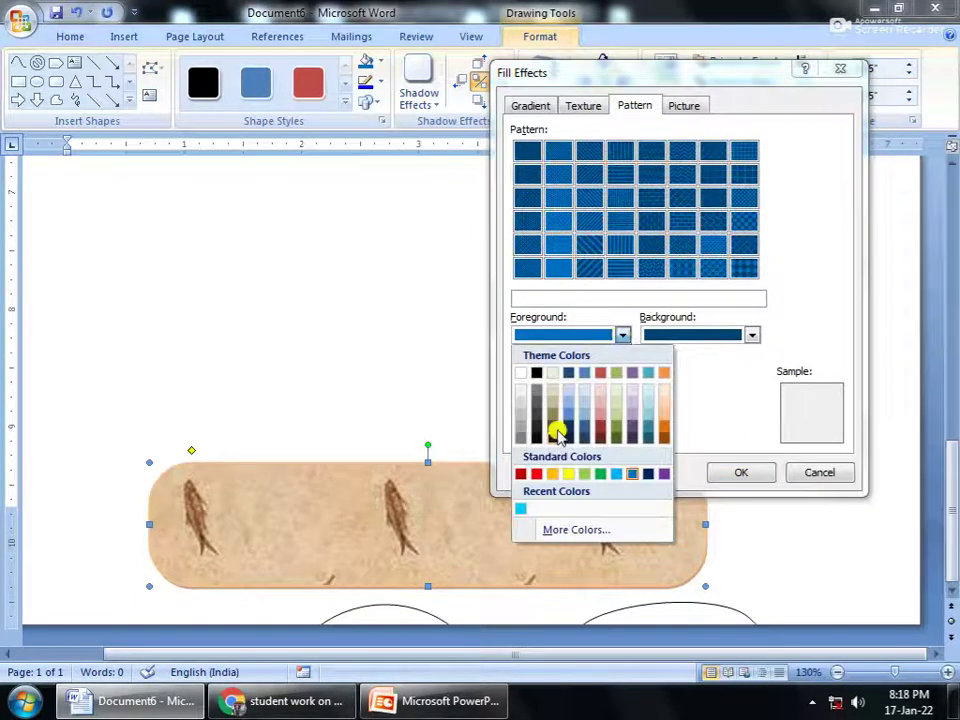
click(536, 474)
click(751, 335)
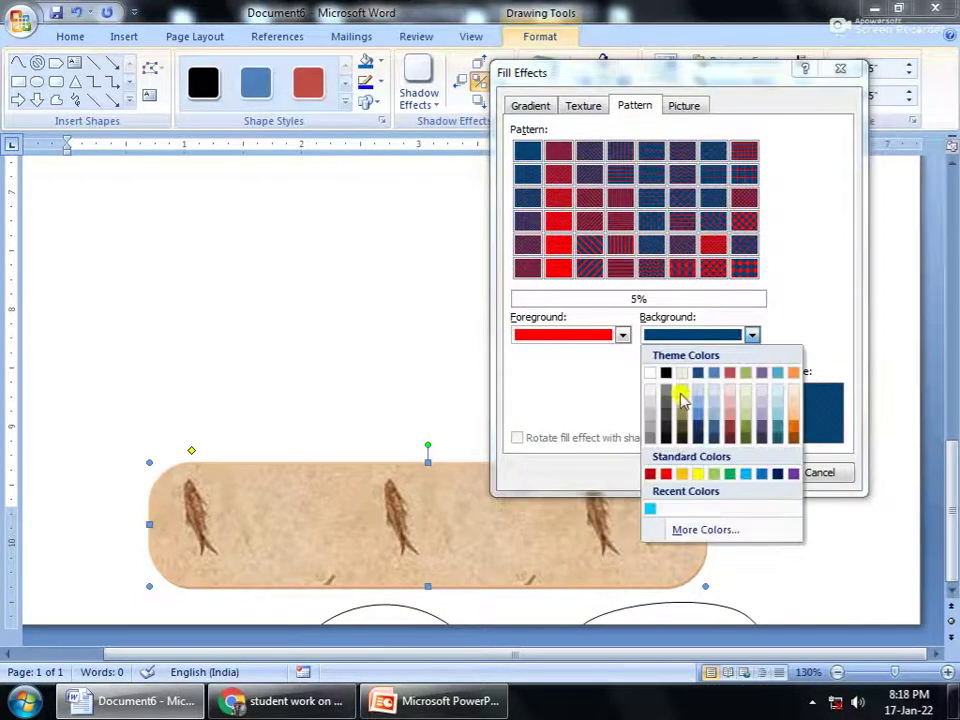
click(696, 474)
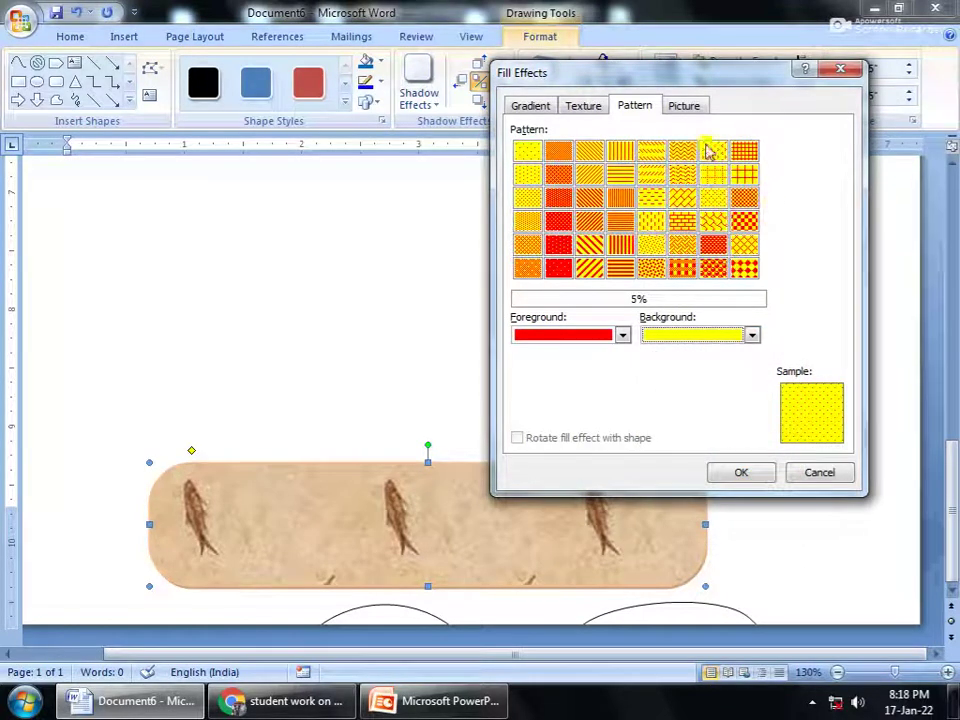
drag(677, 76, 640, 99)
click(706, 290)
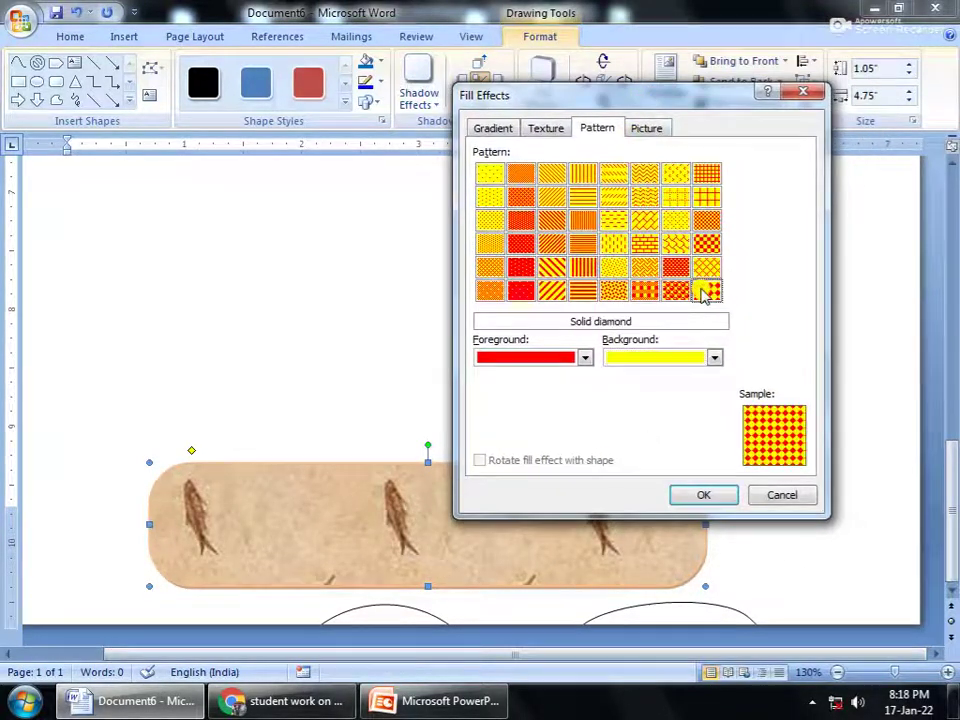
click(686, 498)
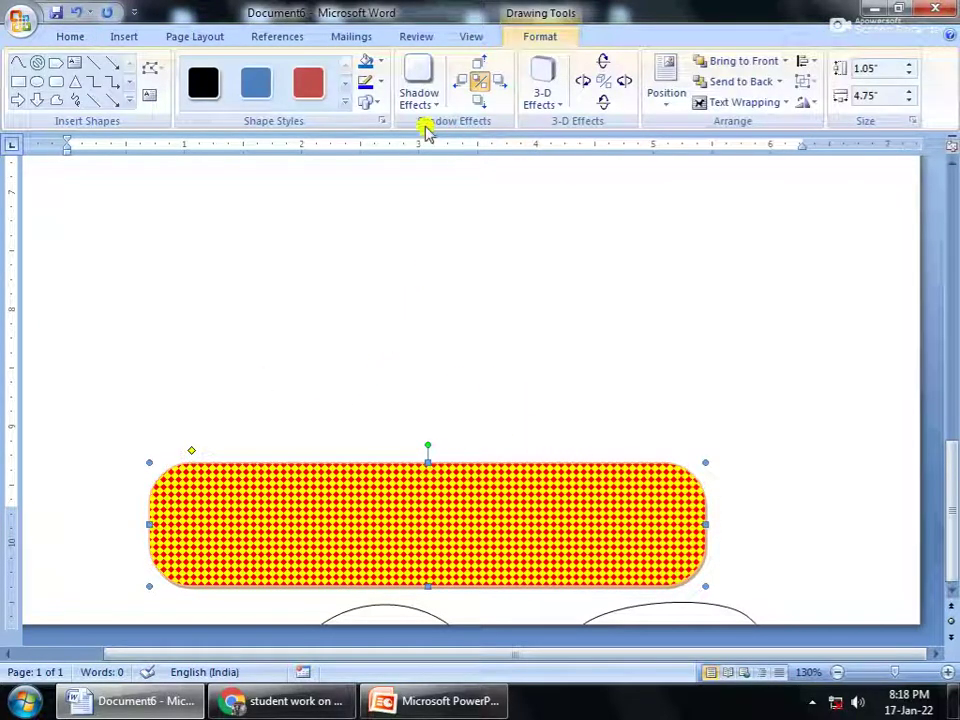
- Remove the rounded rectangle's diamond-pattern fill by setting Shape Fill to No Fill
click(381, 82)
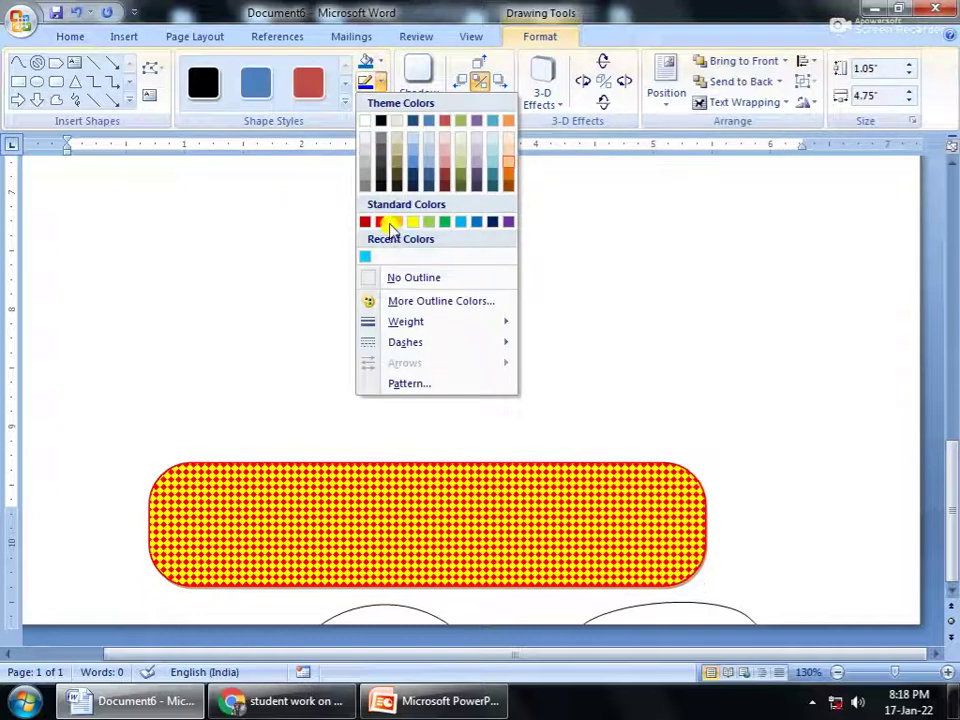
mouse_move(420, 321)
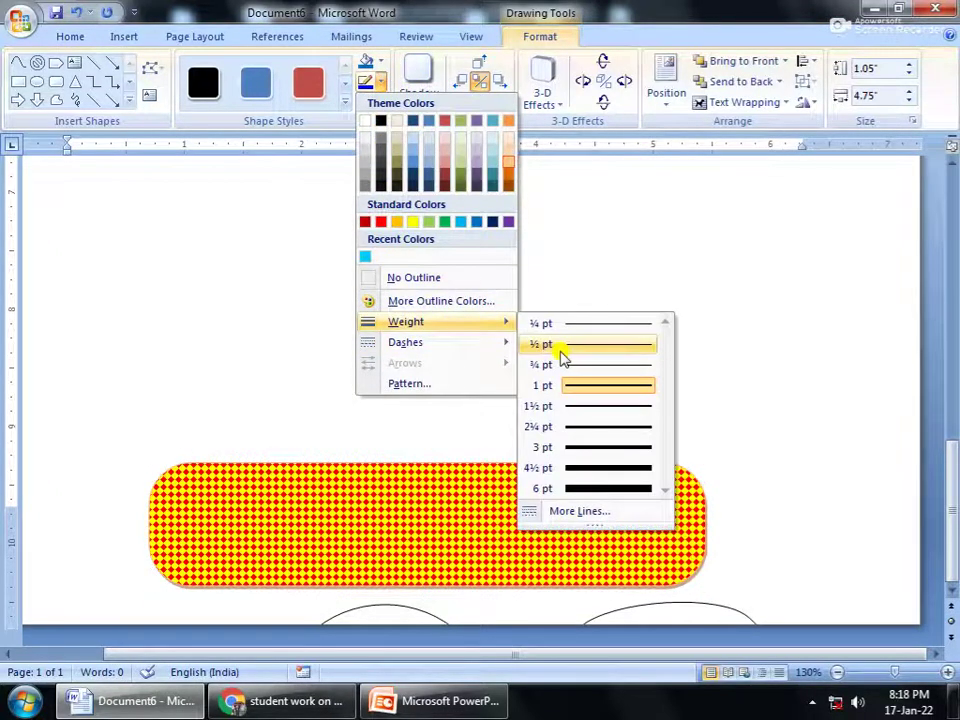
click(553, 262)
click(434, 364)
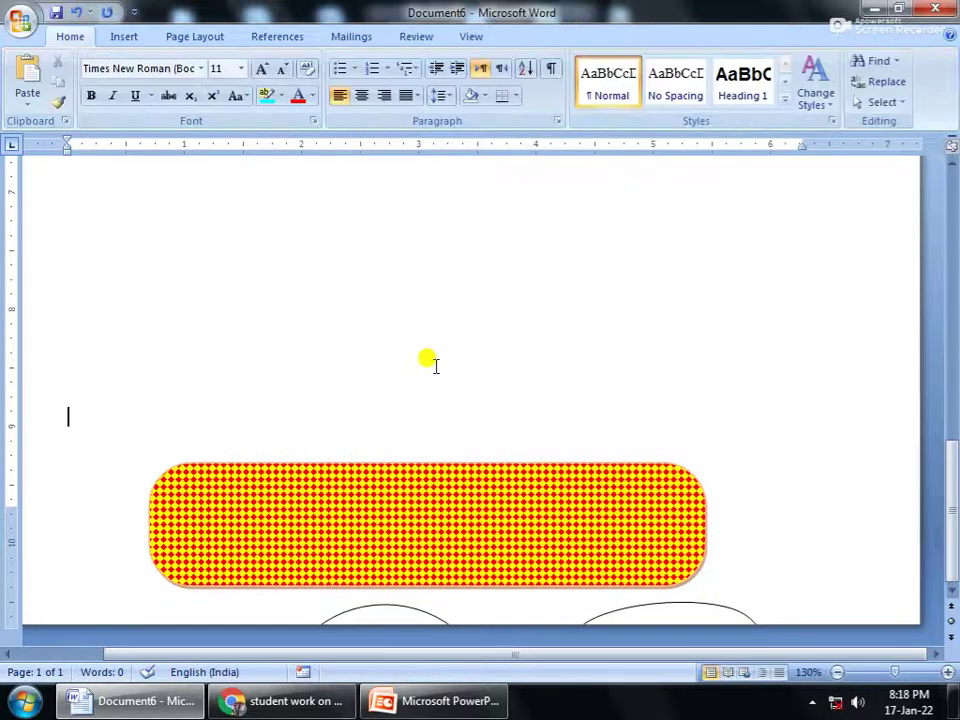
click(415, 497)
click(381, 64)
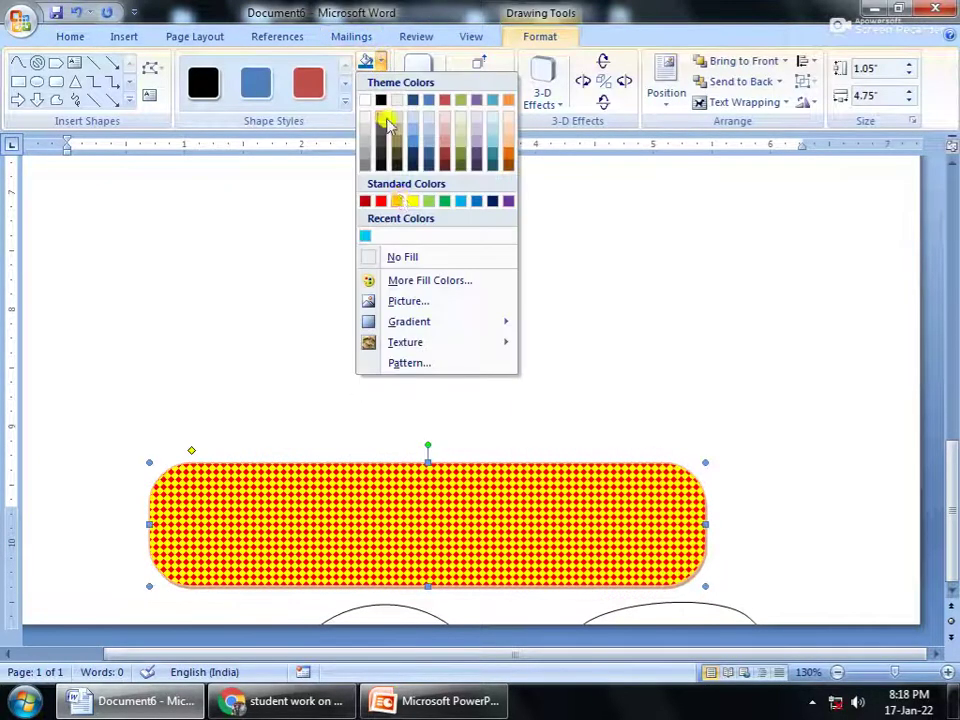
click(420, 259)
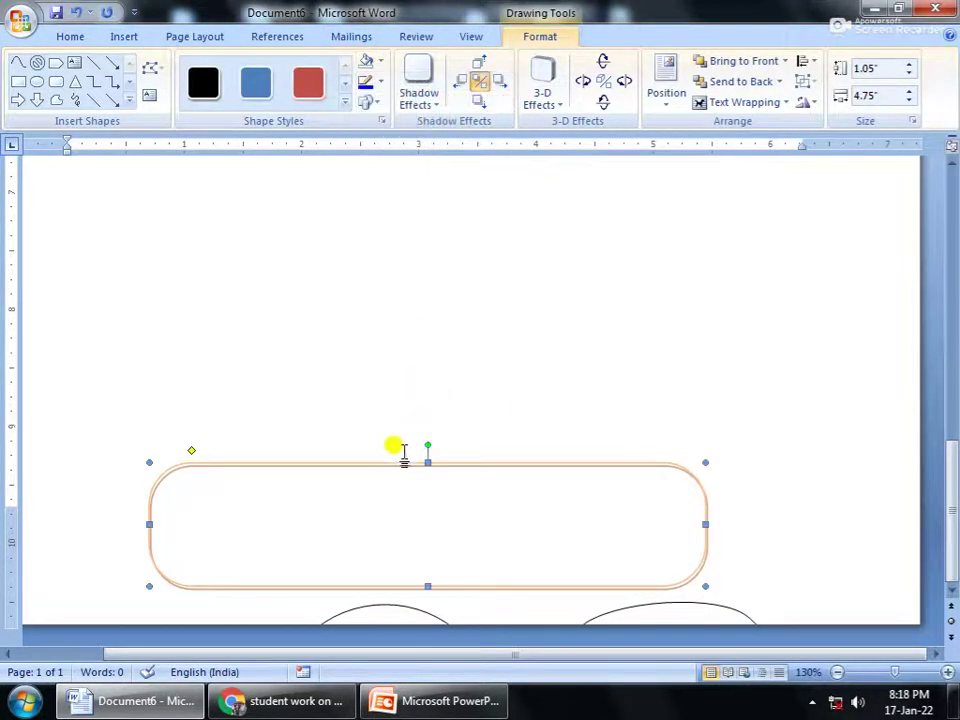
- Give the rectangle a red outline with a 4½ pt weight
click(380, 82)
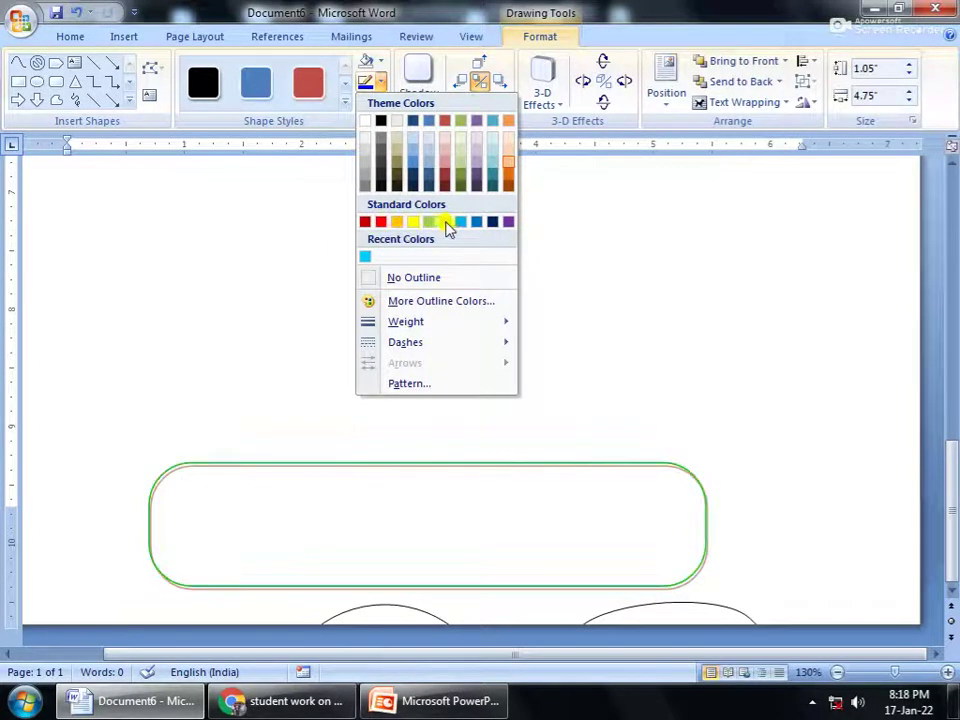
click(381, 222)
click(381, 84)
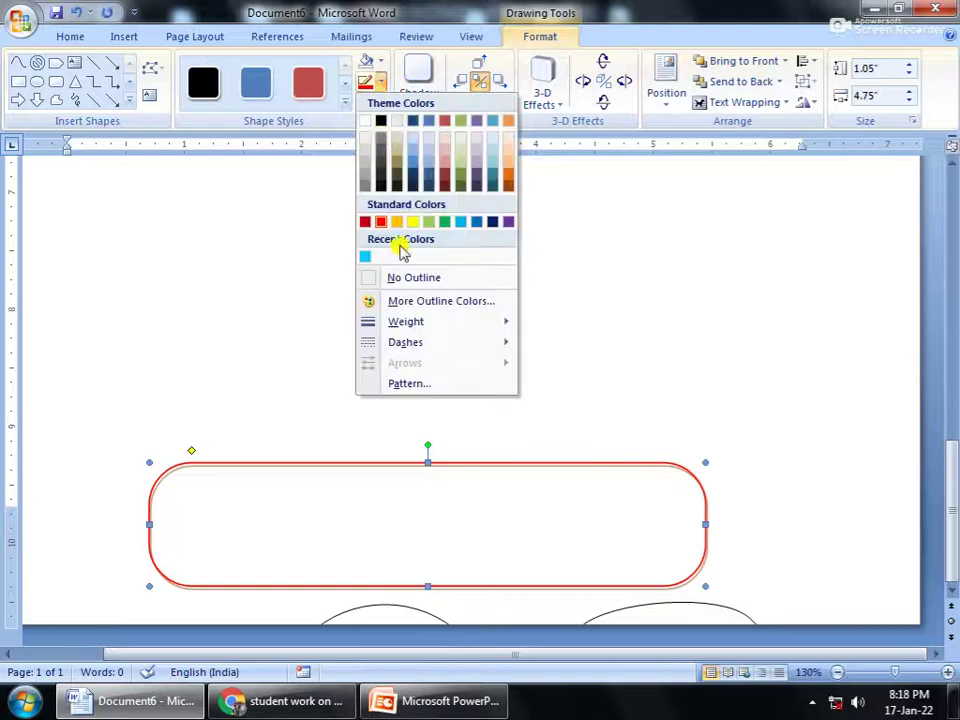
mouse_move(429, 321)
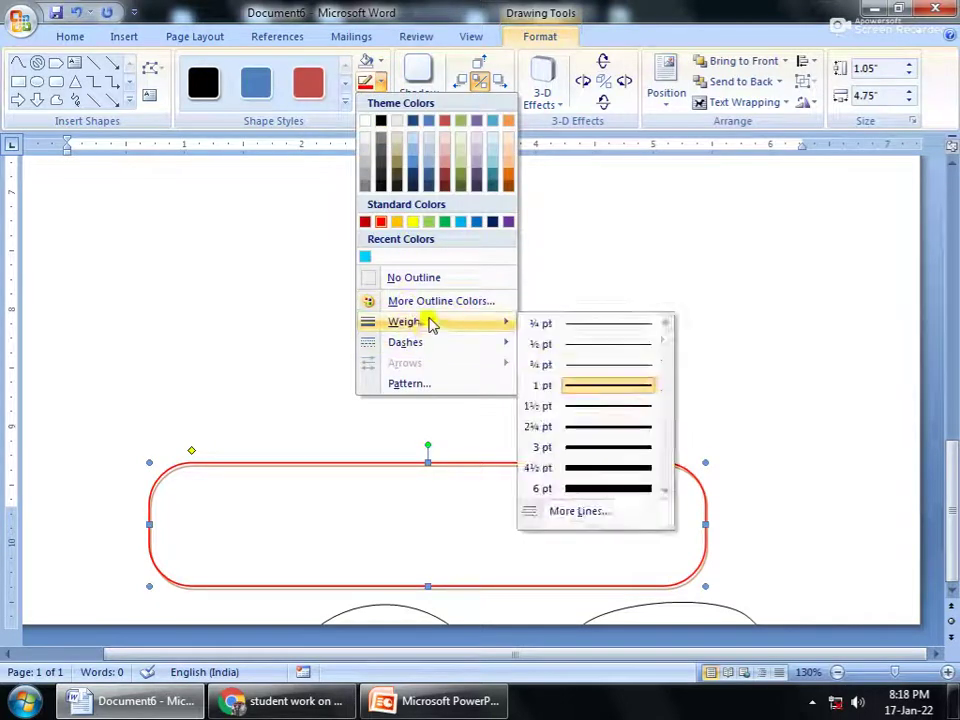
click(587, 468)
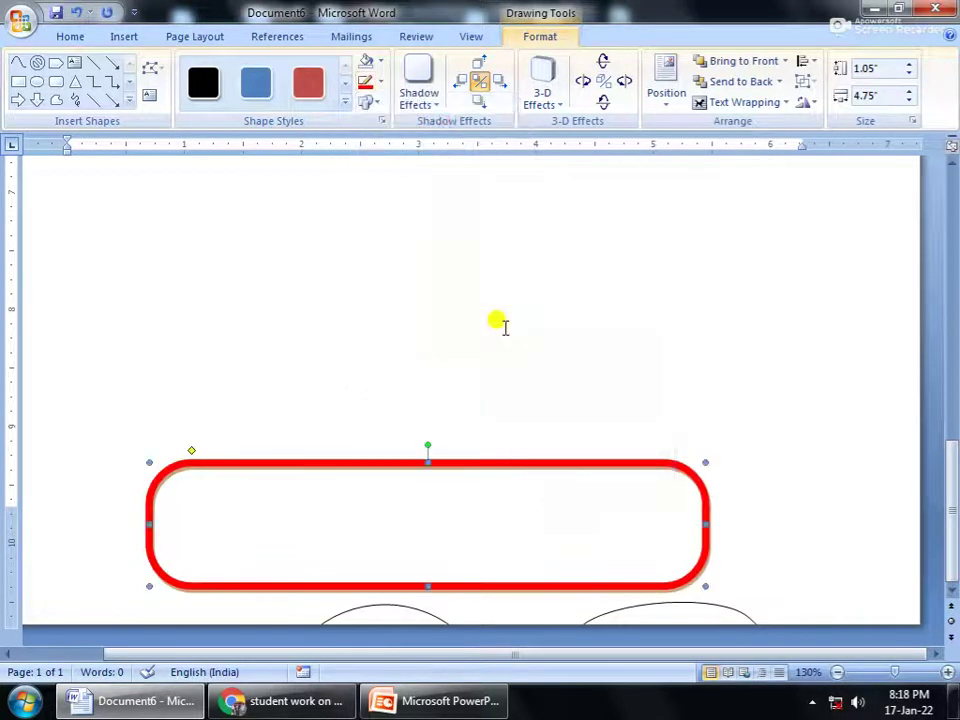
click(381, 83)
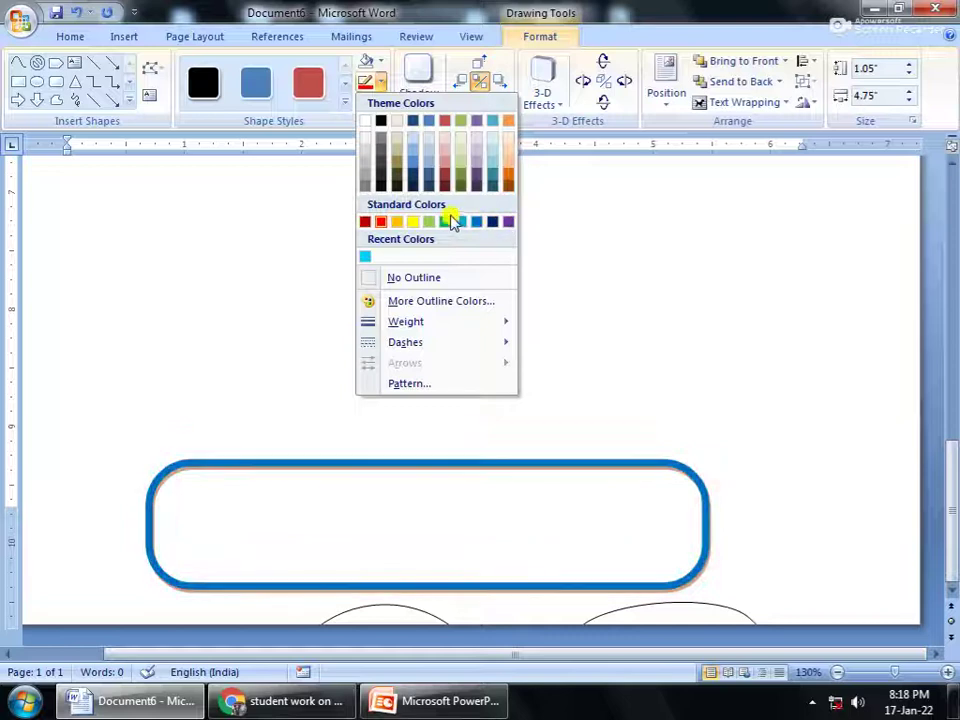
click(380, 222)
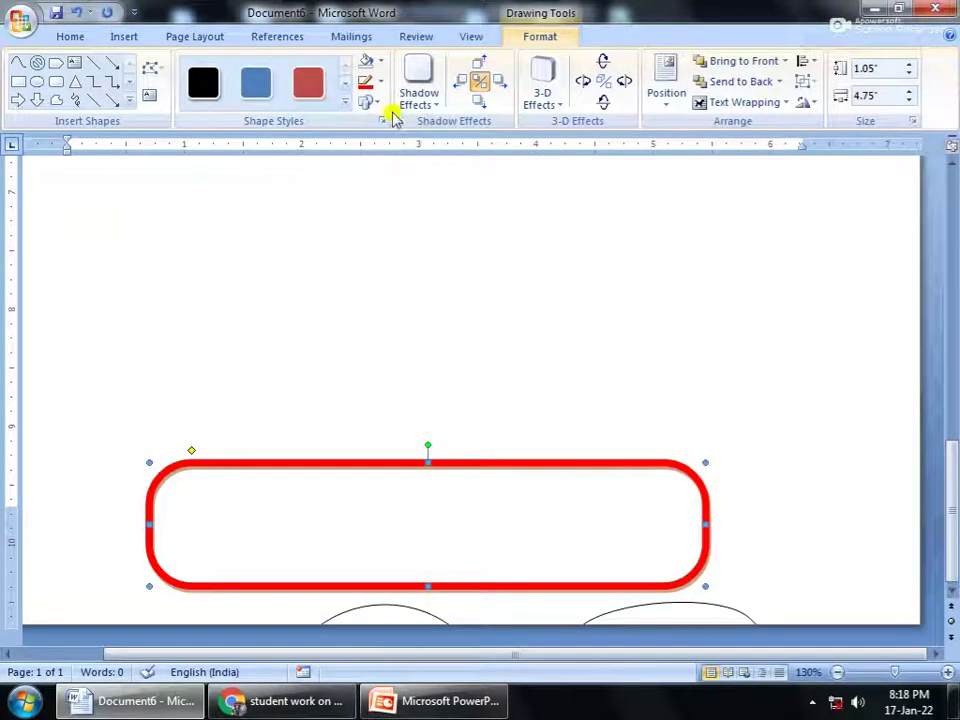
click(384, 83)
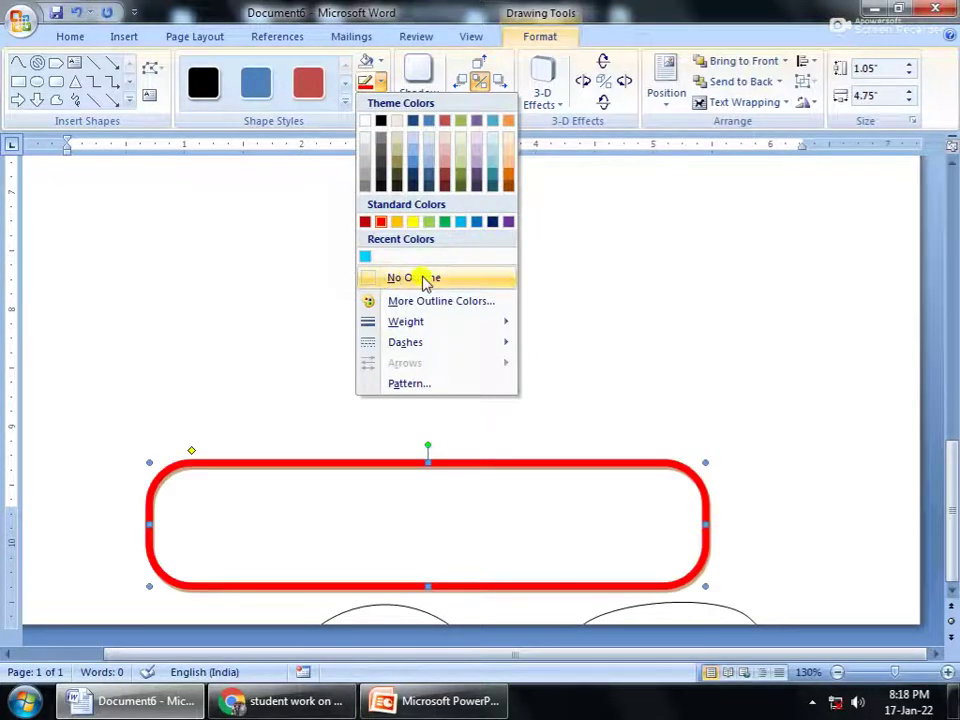
- Fill the rectangle solid yellow and keep its outline red
click(381, 61)
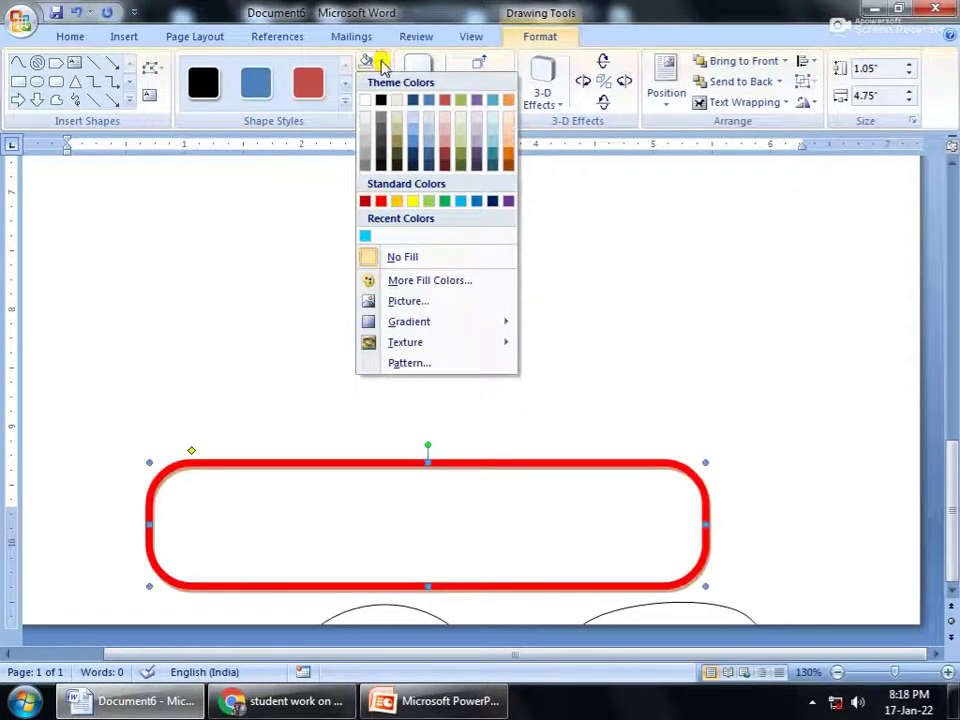
click(418, 202)
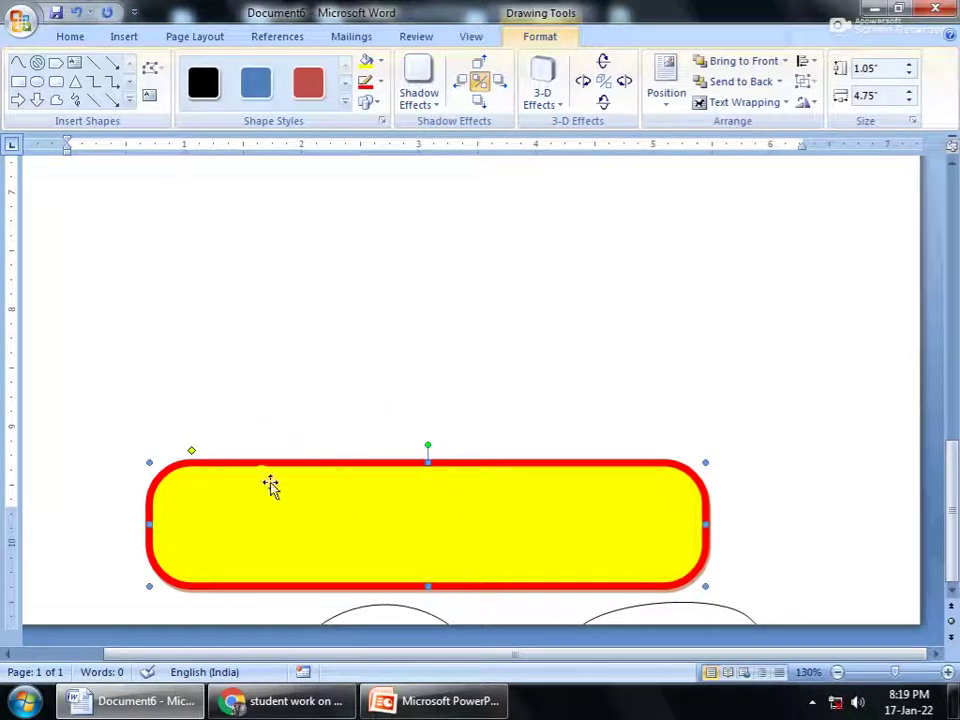
click(379, 82)
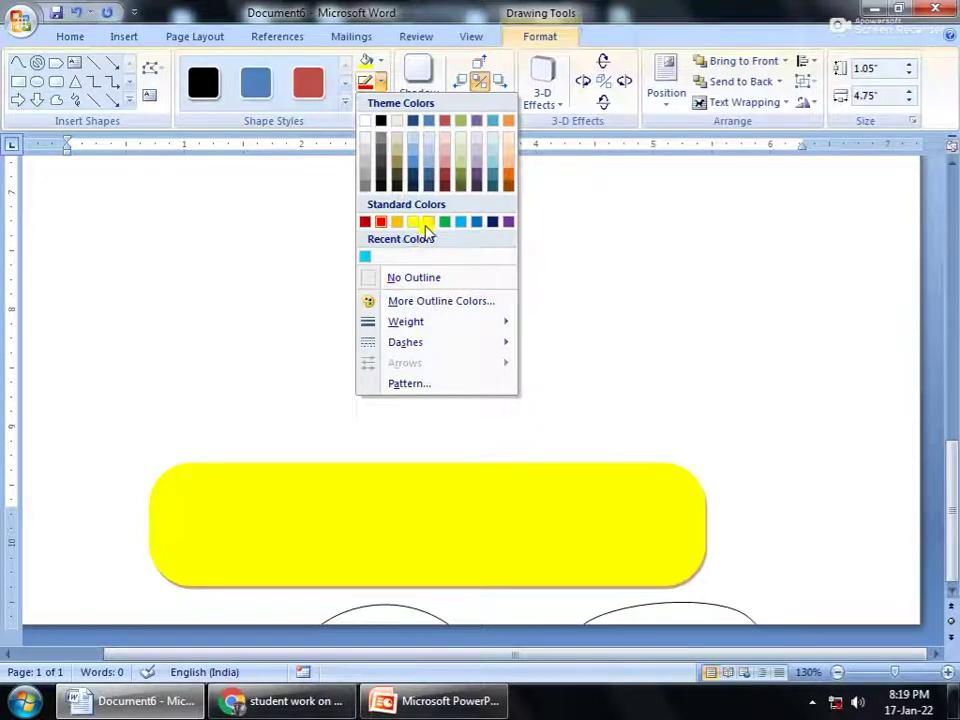
click(380, 222)
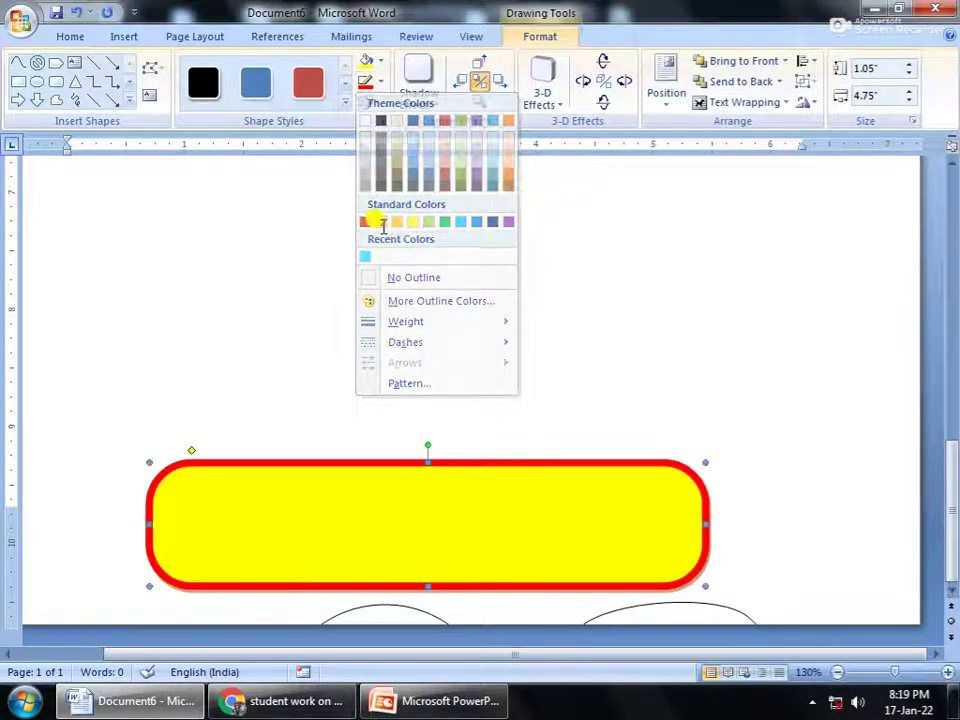
click(378, 84)
mouse_move(423, 323)
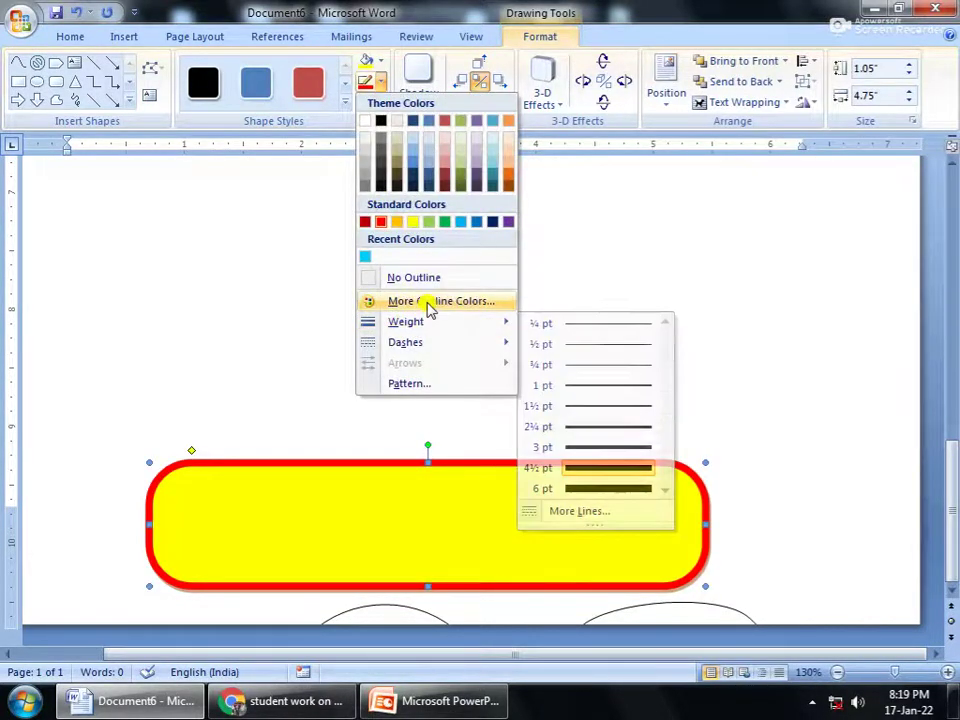
click(430, 301)
- Pick a light yellow-green outline colour on the Standard colours tab and confirm it
drag(465, 90, 516, 52)
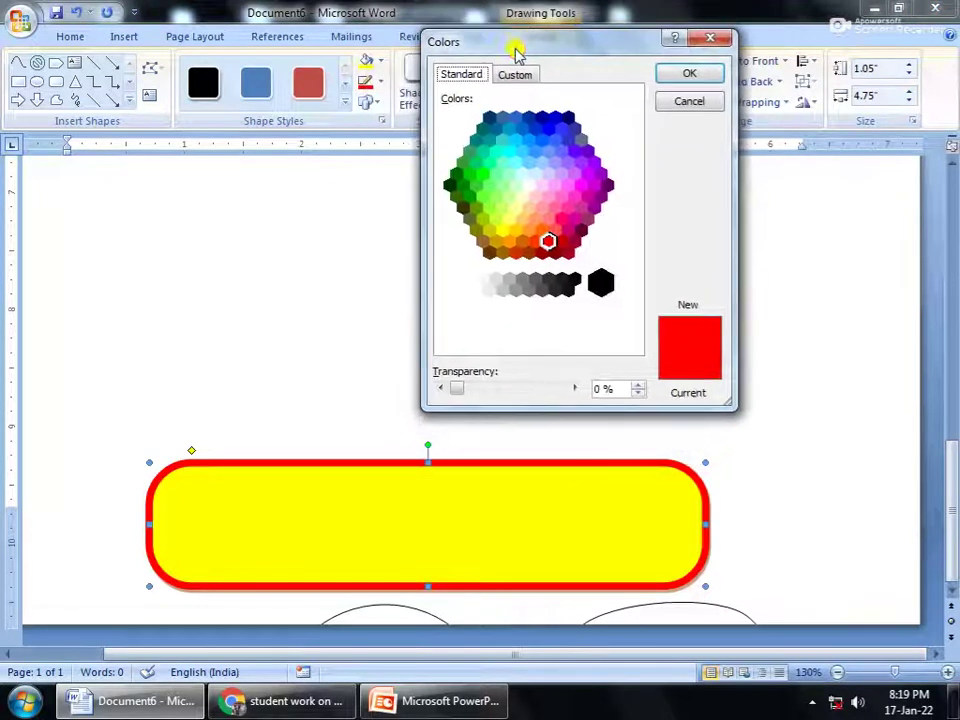
drag(511, 229, 484, 175)
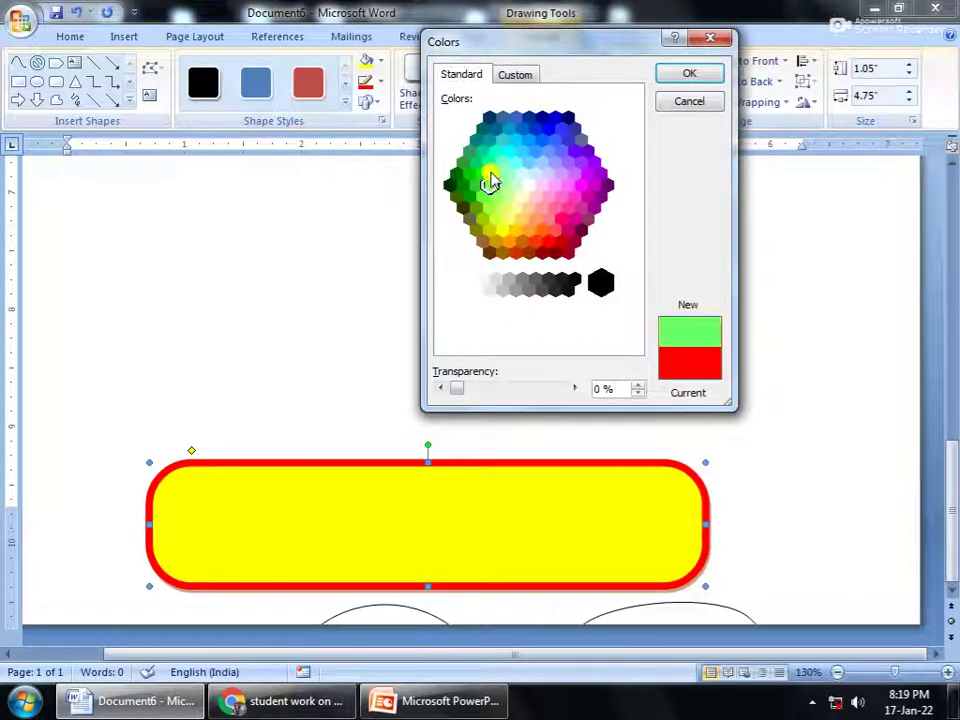
drag(481, 178, 481, 192)
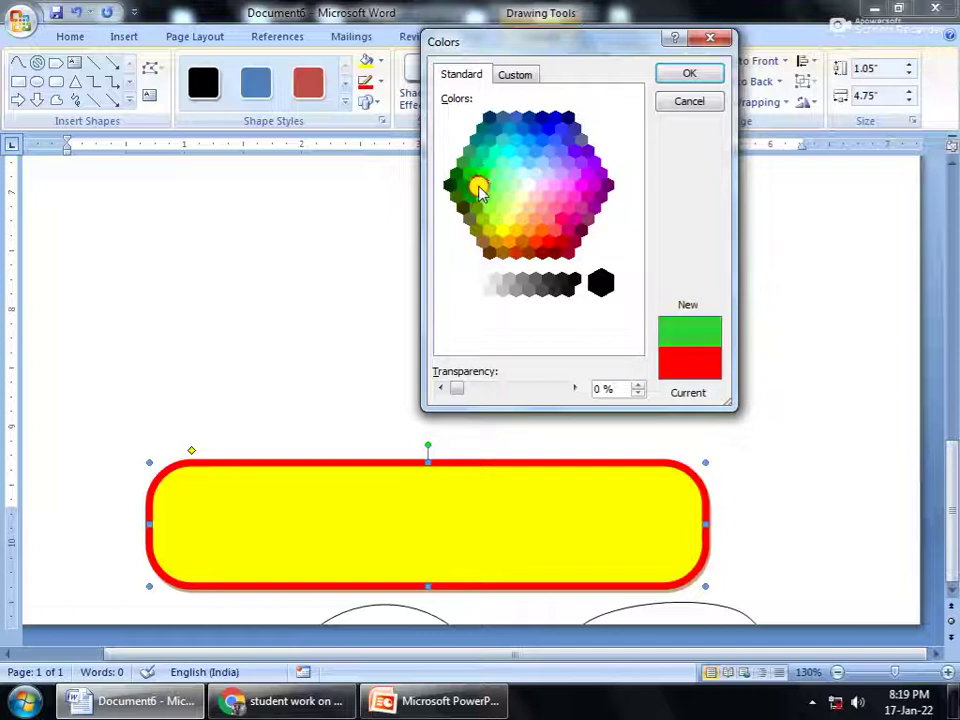
click(490, 184)
click(482, 175)
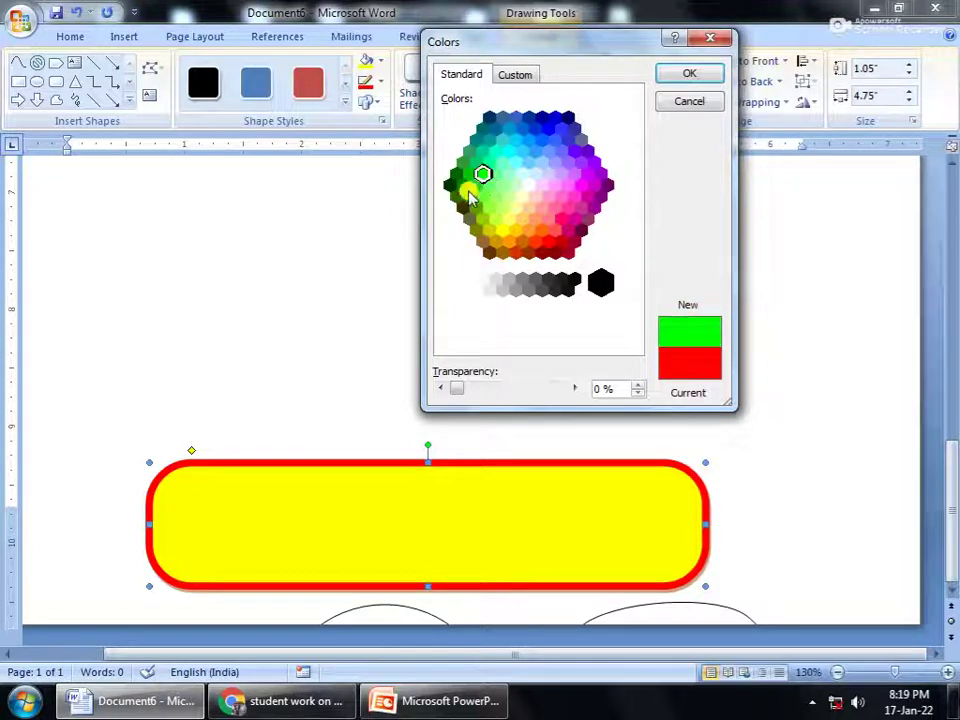
click(488, 207)
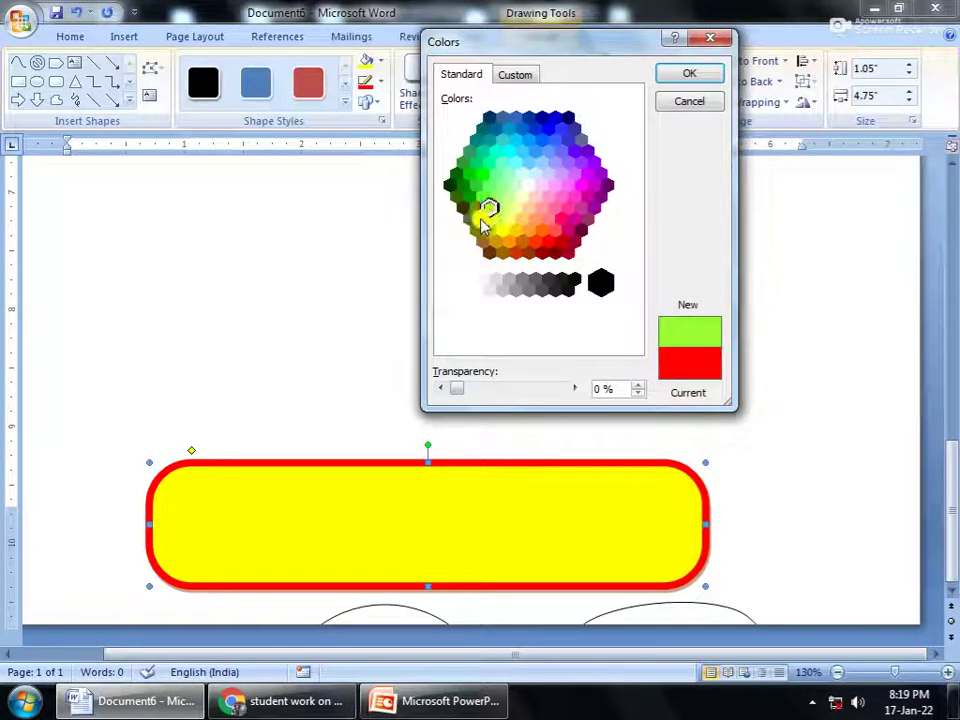
click(684, 78)
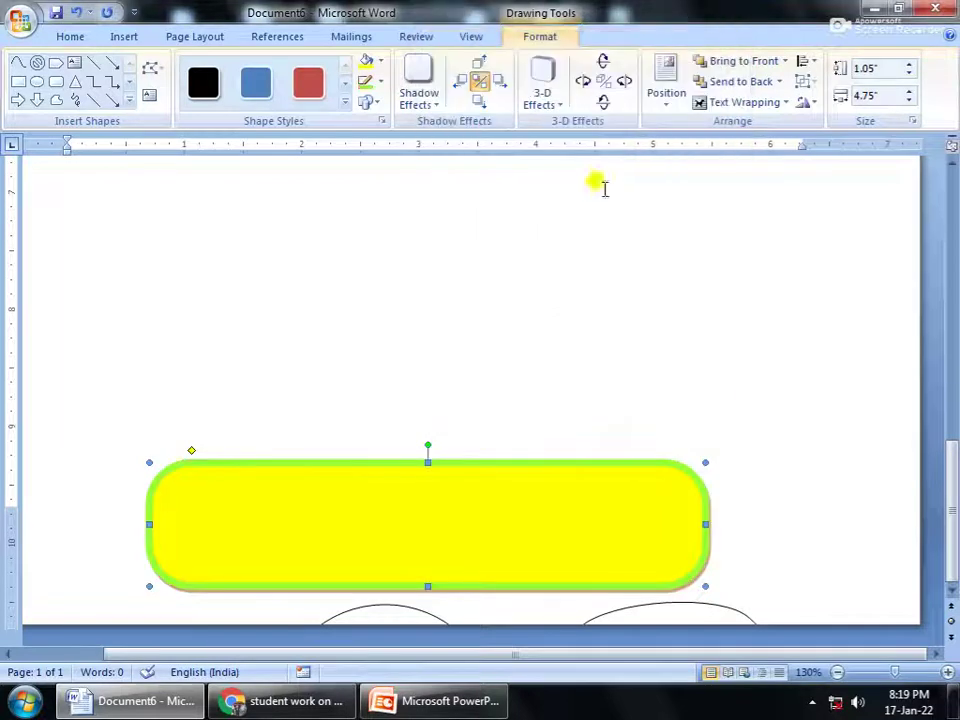
click(381, 82)
- Make the rectangle's outline 6 pt thick and set it back to red
mouse_move(463, 328)
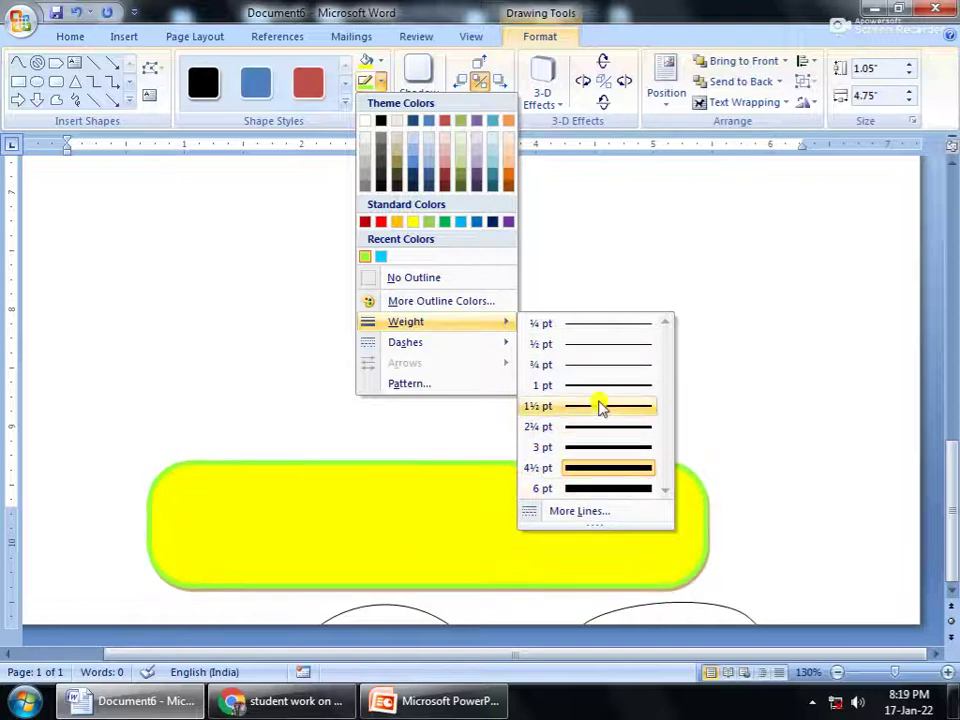
click(580, 488)
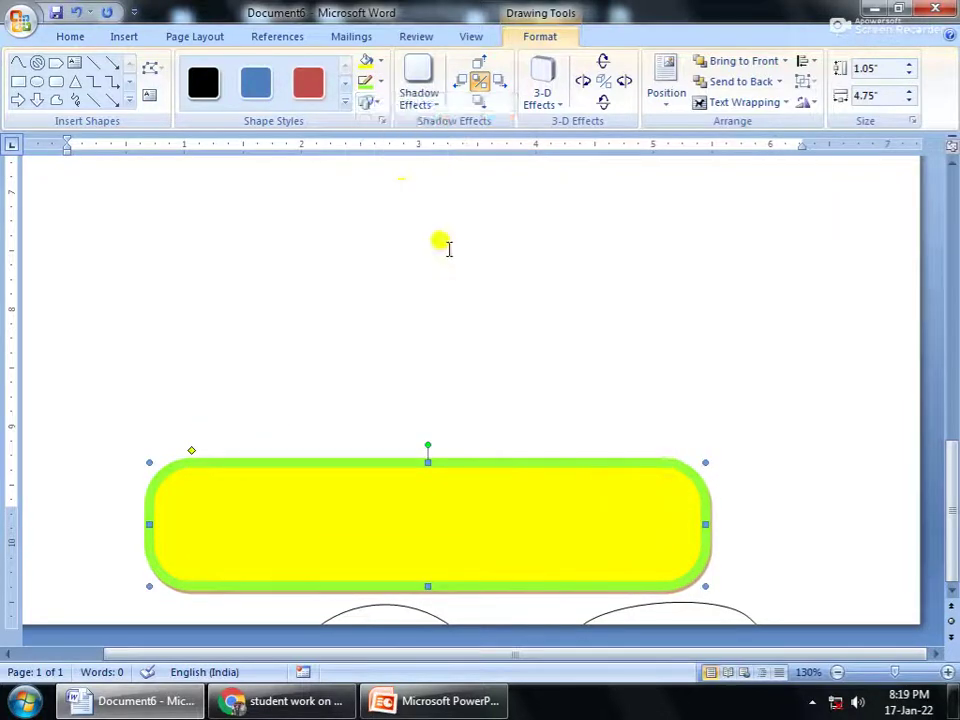
click(381, 82)
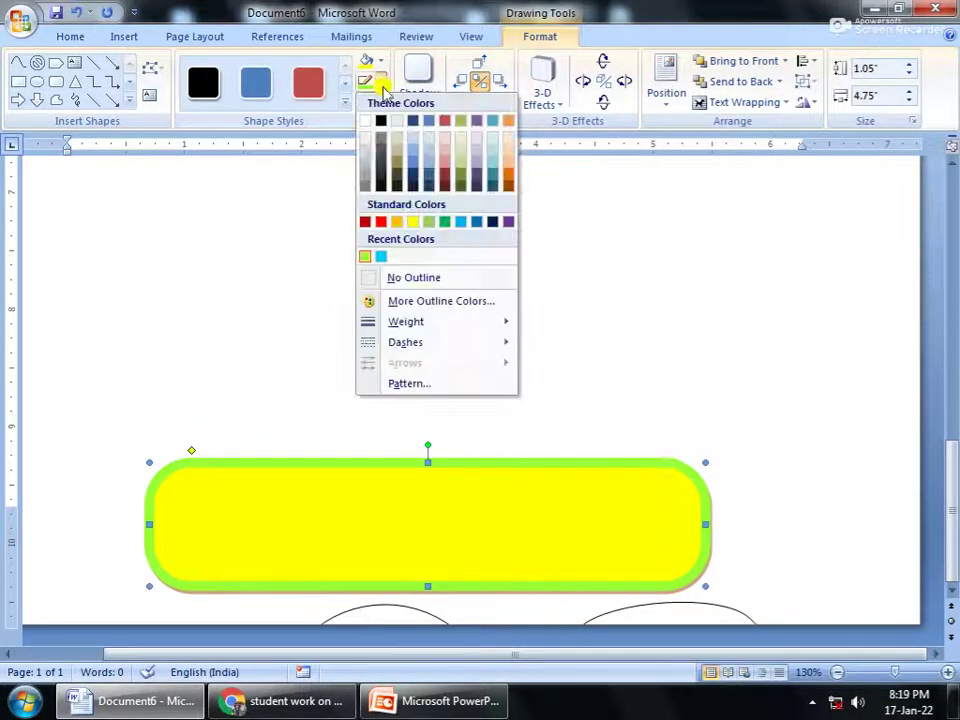
click(381, 226)
click(381, 84)
mouse_move(420, 342)
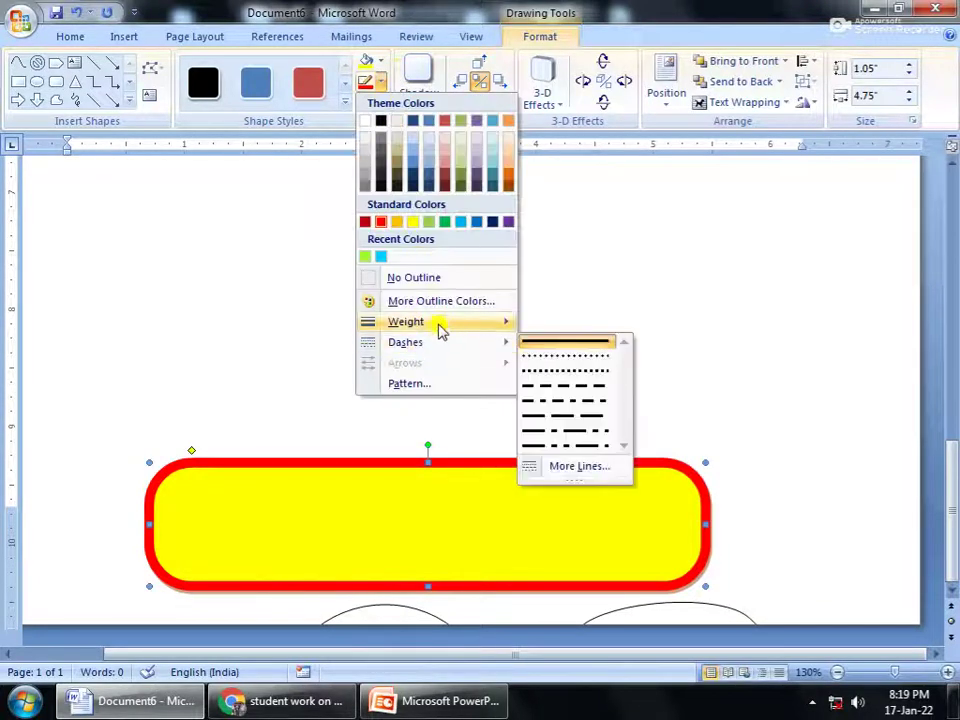
mouse_move(440, 323)
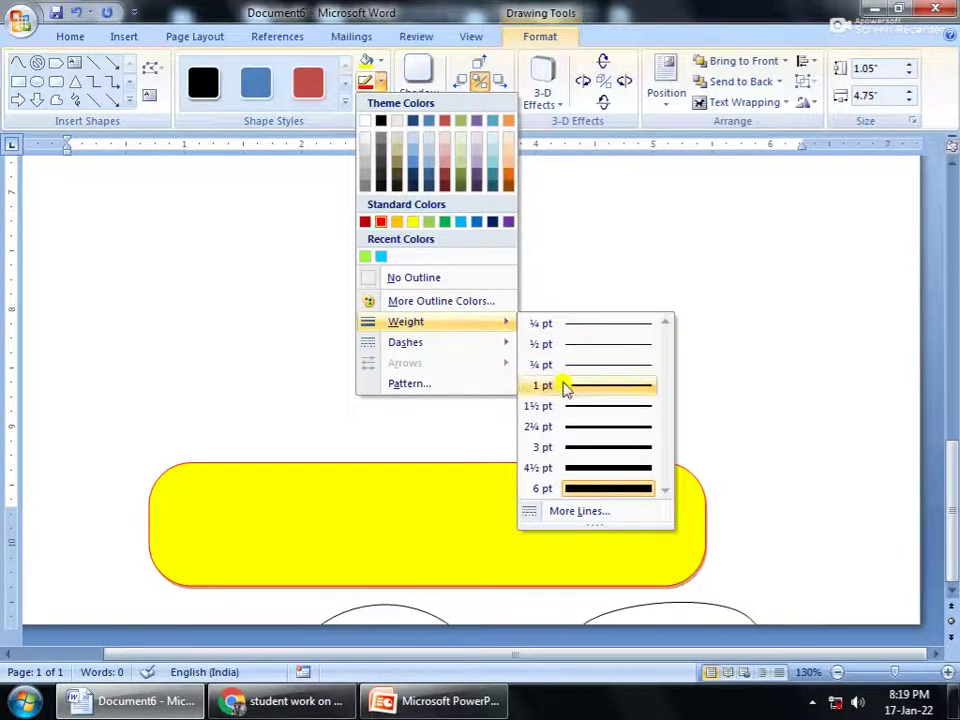
click(578, 490)
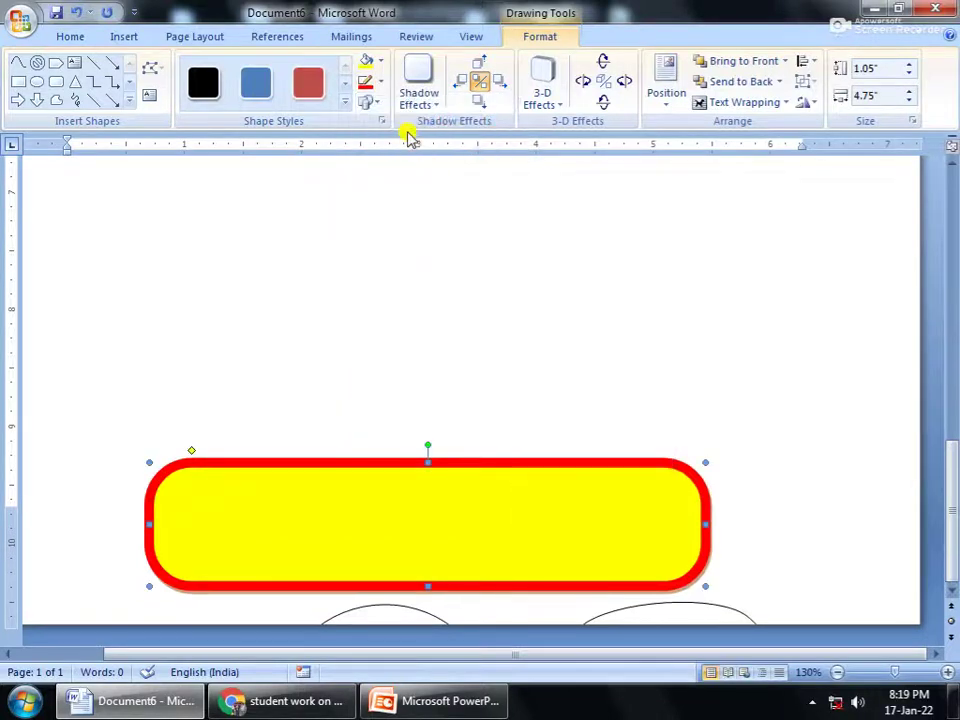
- Change the outline's dash style to Round Dot
click(386, 86)
mouse_move(409, 347)
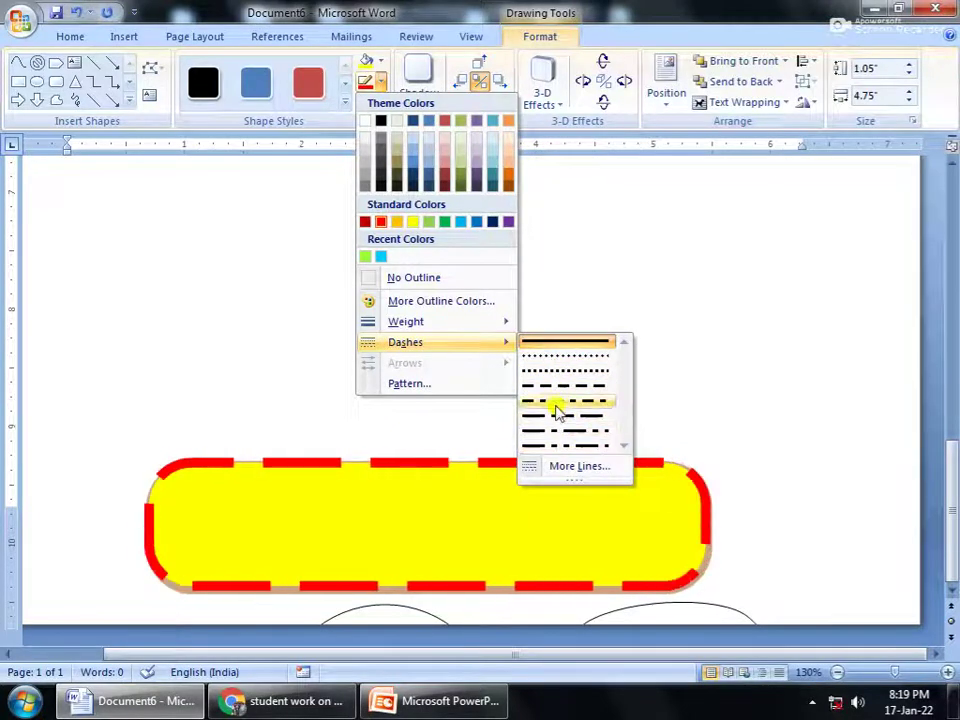
click(562, 357)
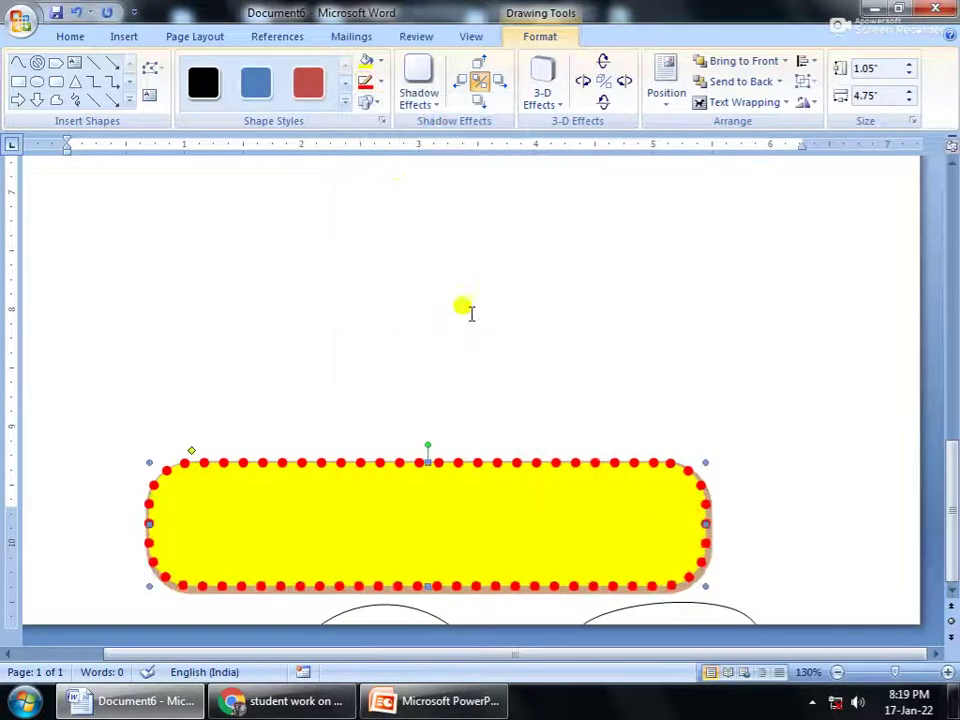
click(381, 82)
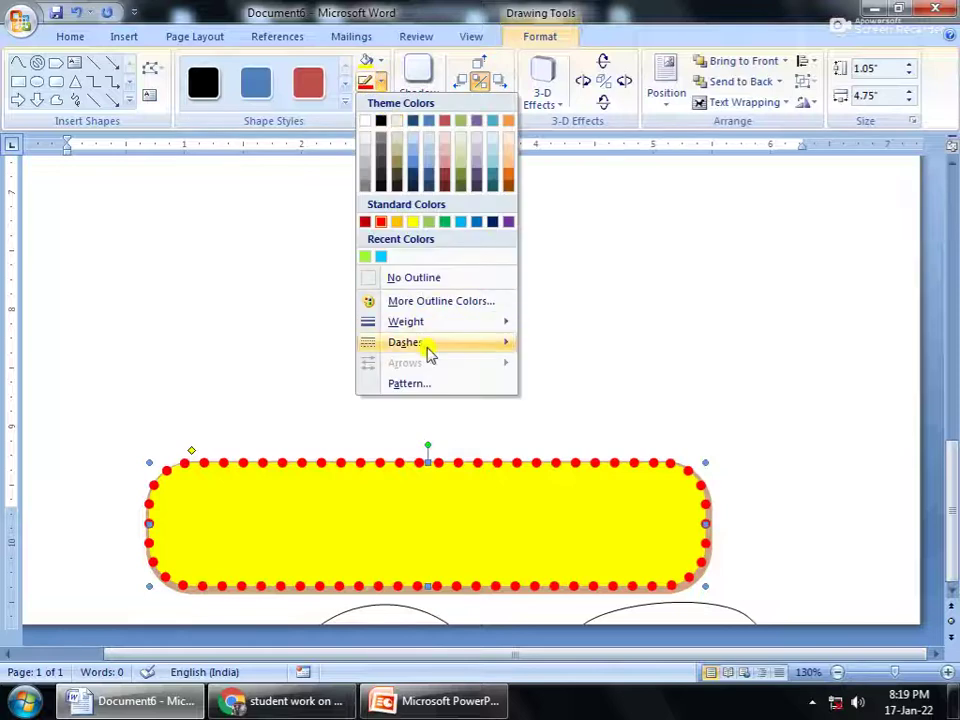
mouse_move(448, 357)
click(398, 365)
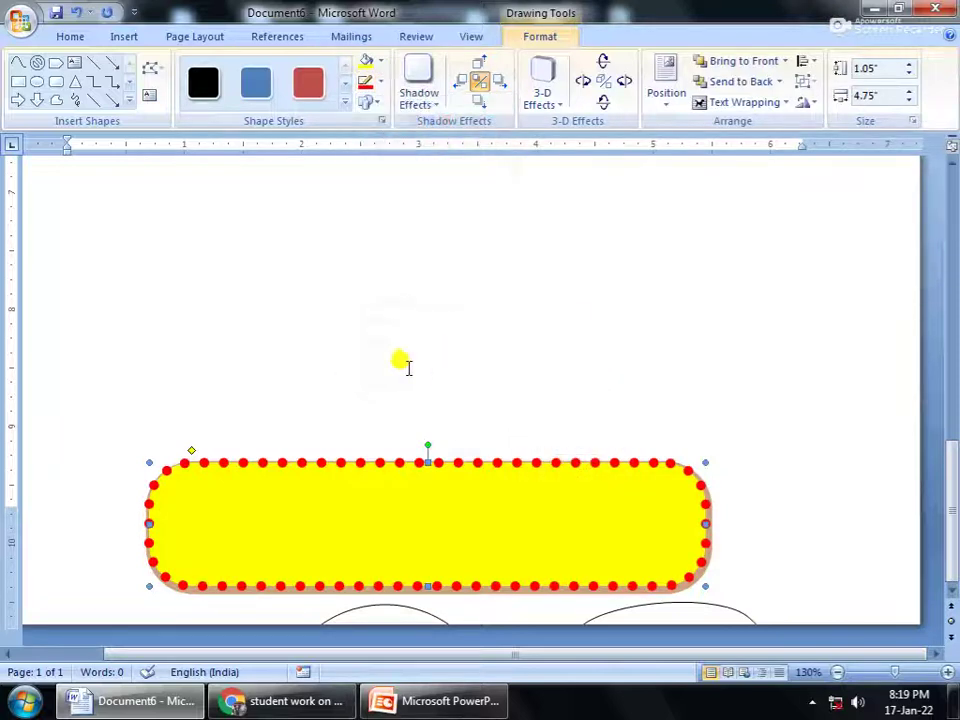
click(386, 84)
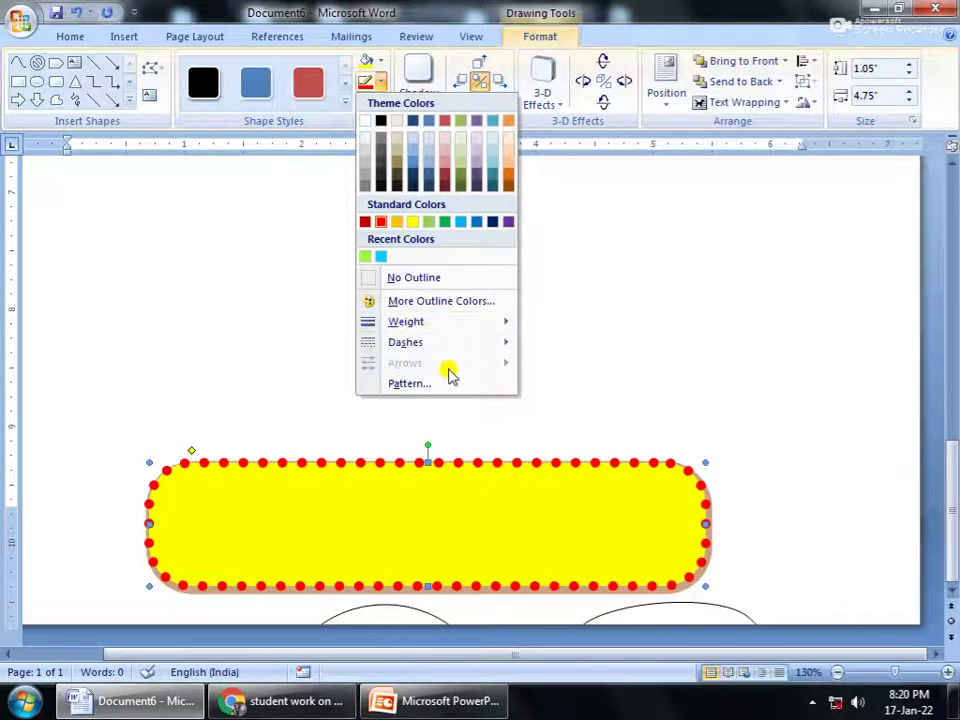
click(298, 320)
click(94, 100)
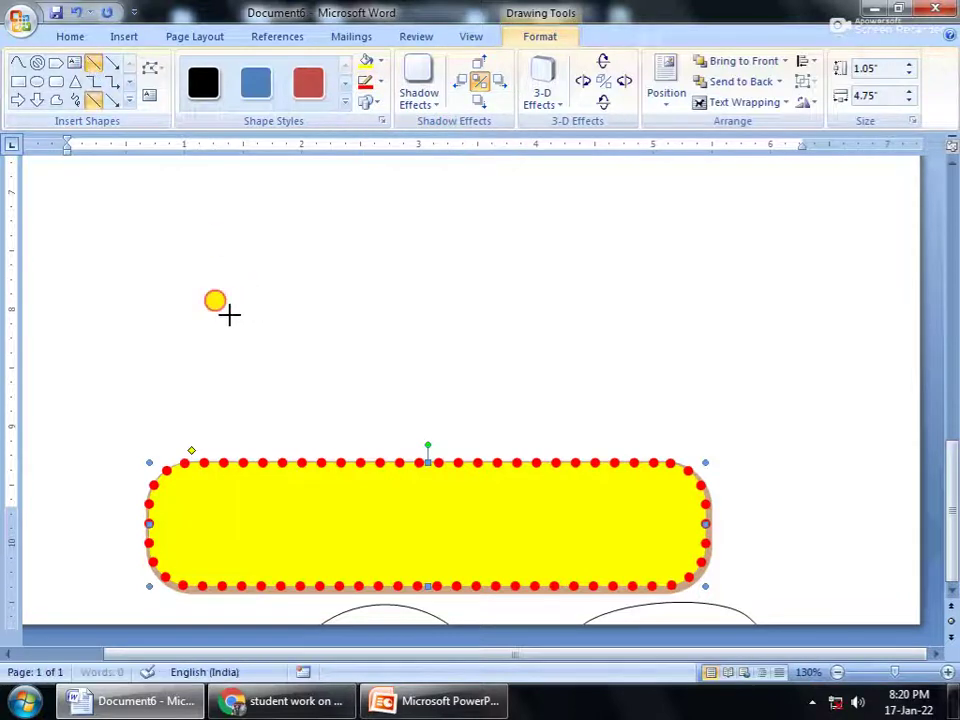
- Draw a horizontal line above the banner and make it 6 pt thick
drag(229, 315, 652, 315)
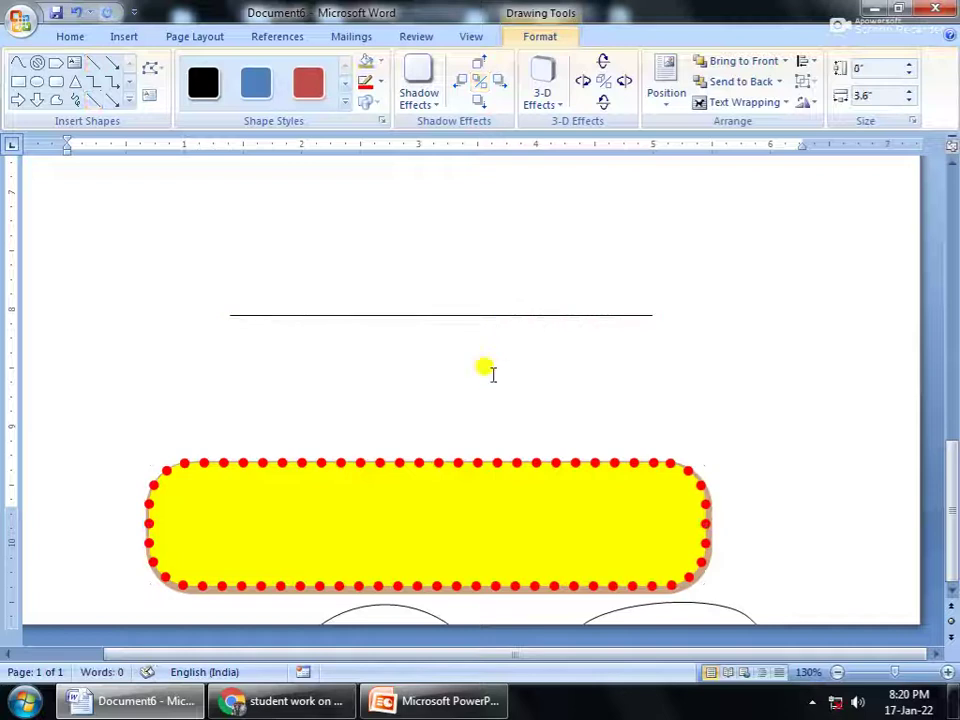
click(492, 374)
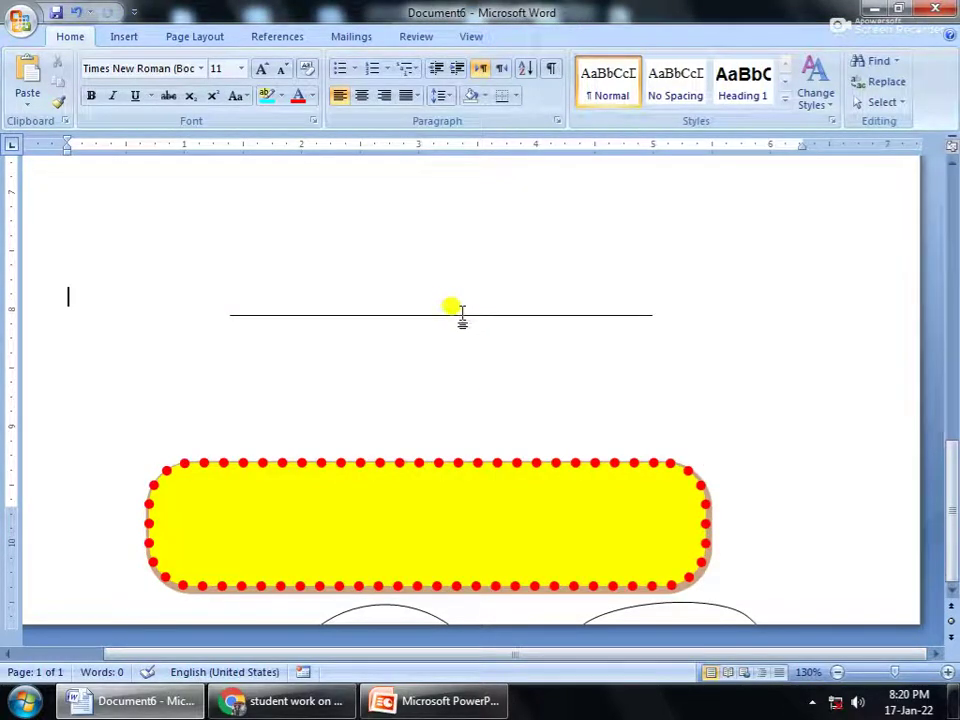
click(461, 315)
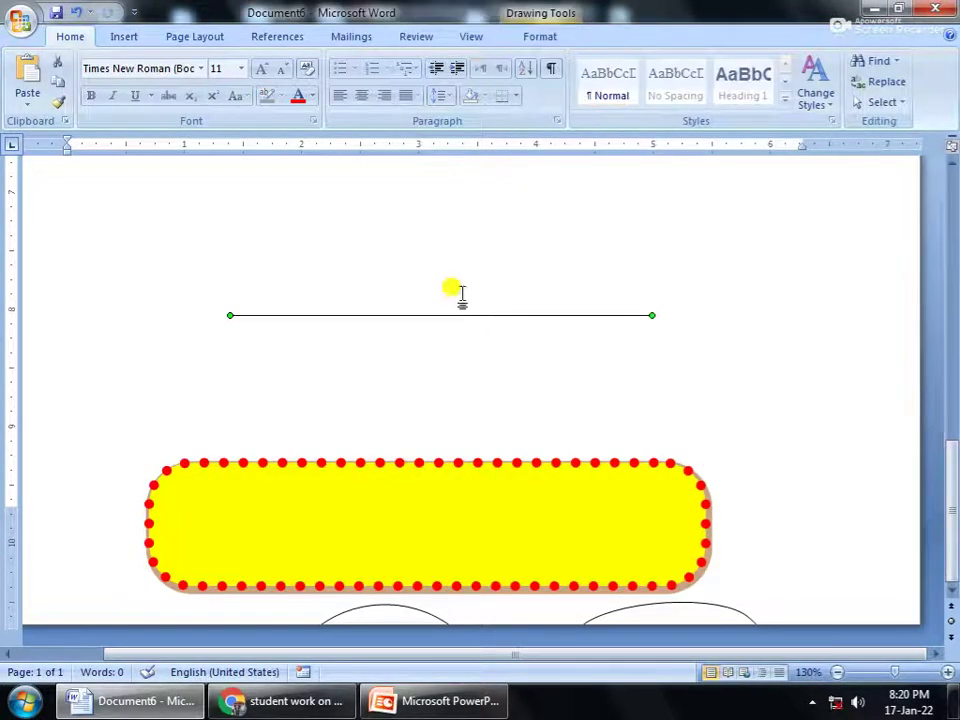
click(520, 38)
click(381, 83)
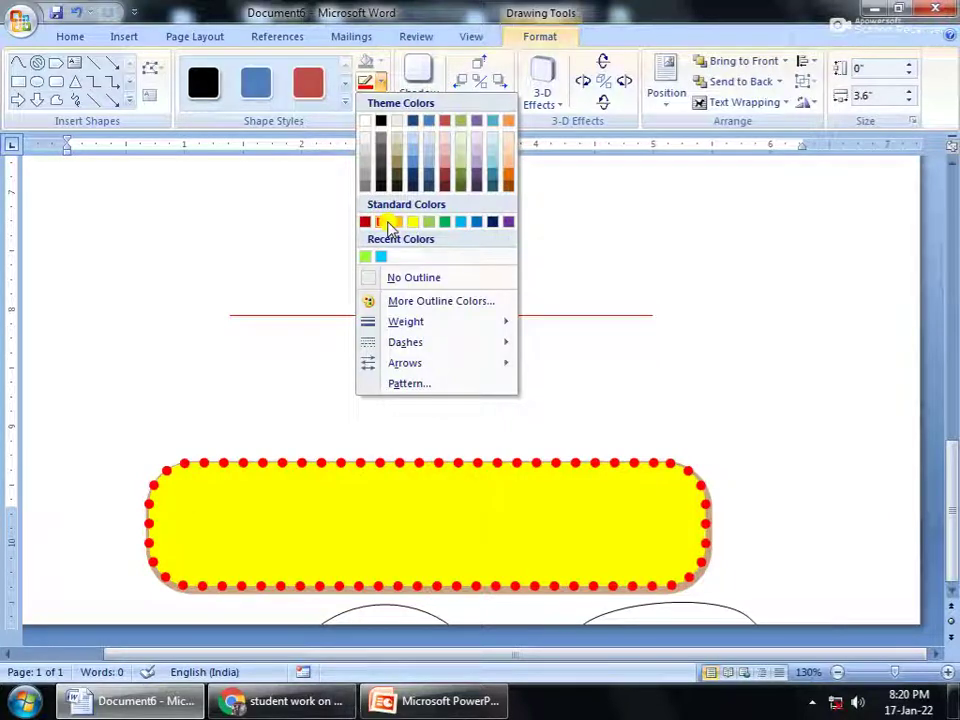
mouse_move(422, 366)
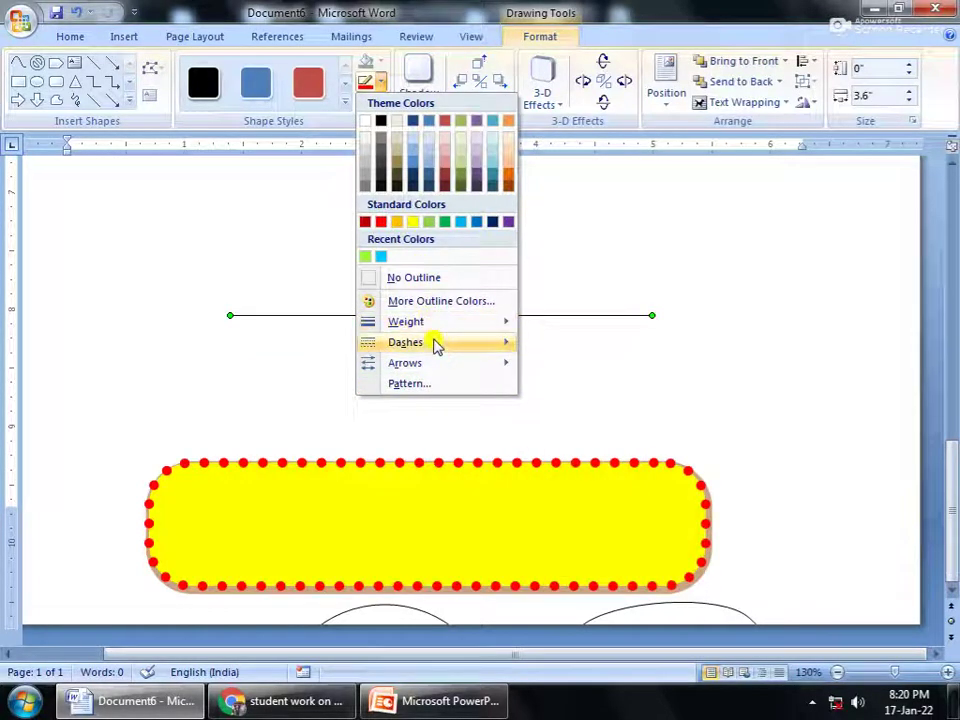
mouse_move(433, 324)
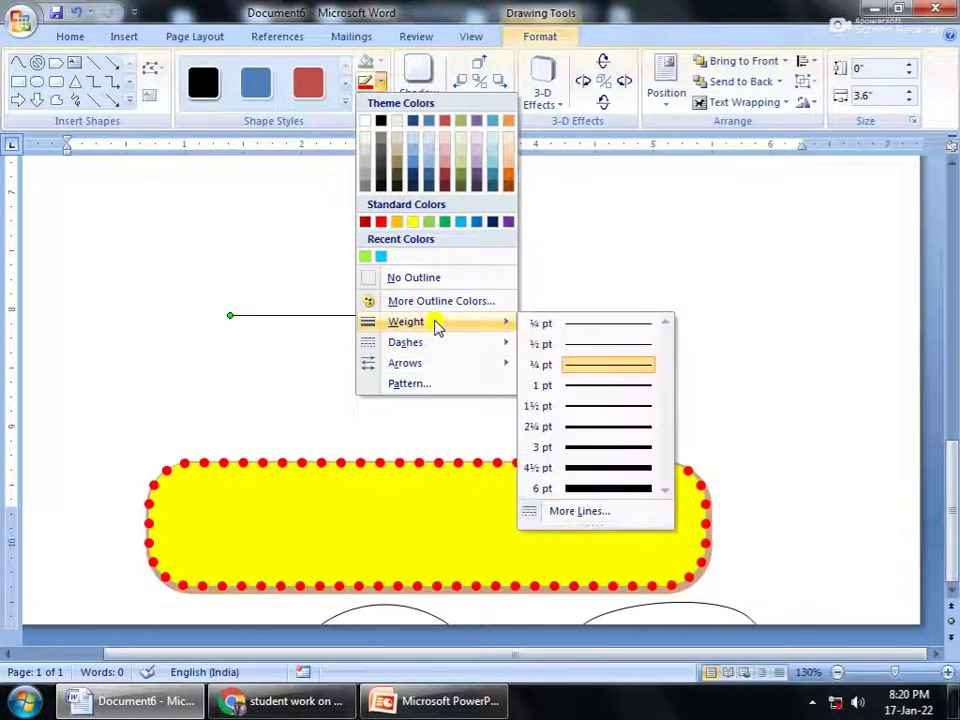
click(600, 490)
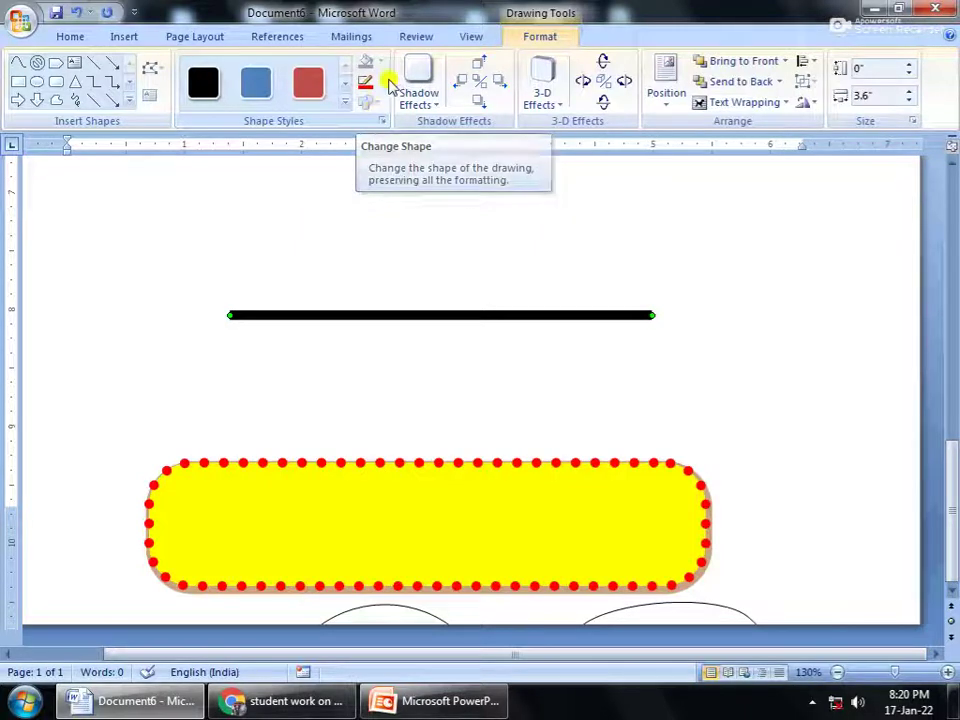
- Give the line a diamond start and an arrowhead end
click(381, 84)
mouse_move(435, 372)
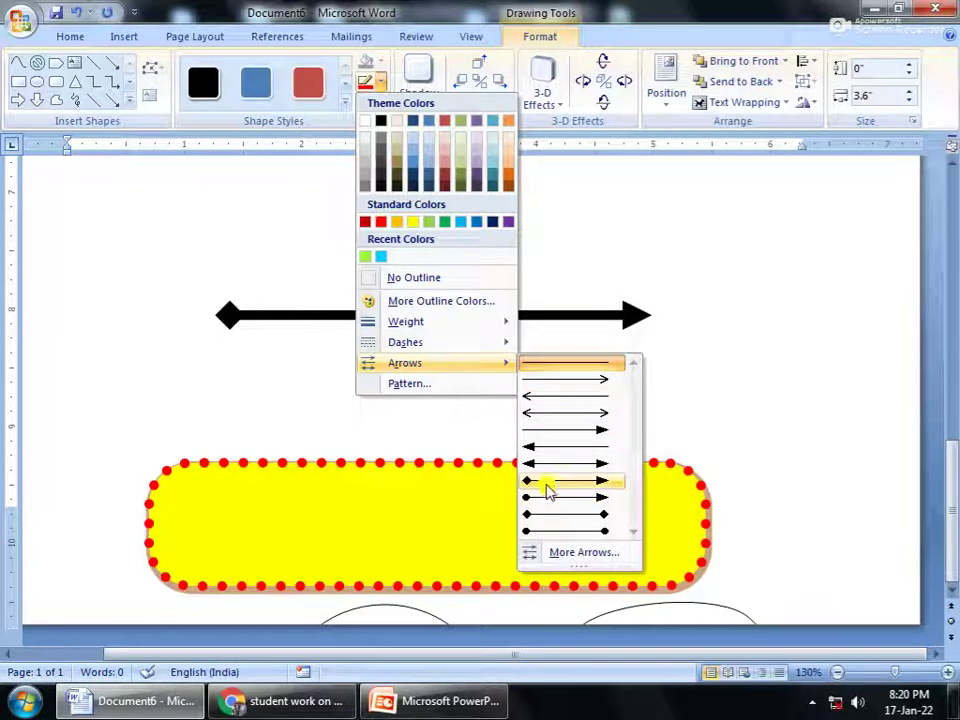
click(548, 485)
- Change the yellow rectangle into the Flowchart: Punched Tape wave shape
click(489, 360)
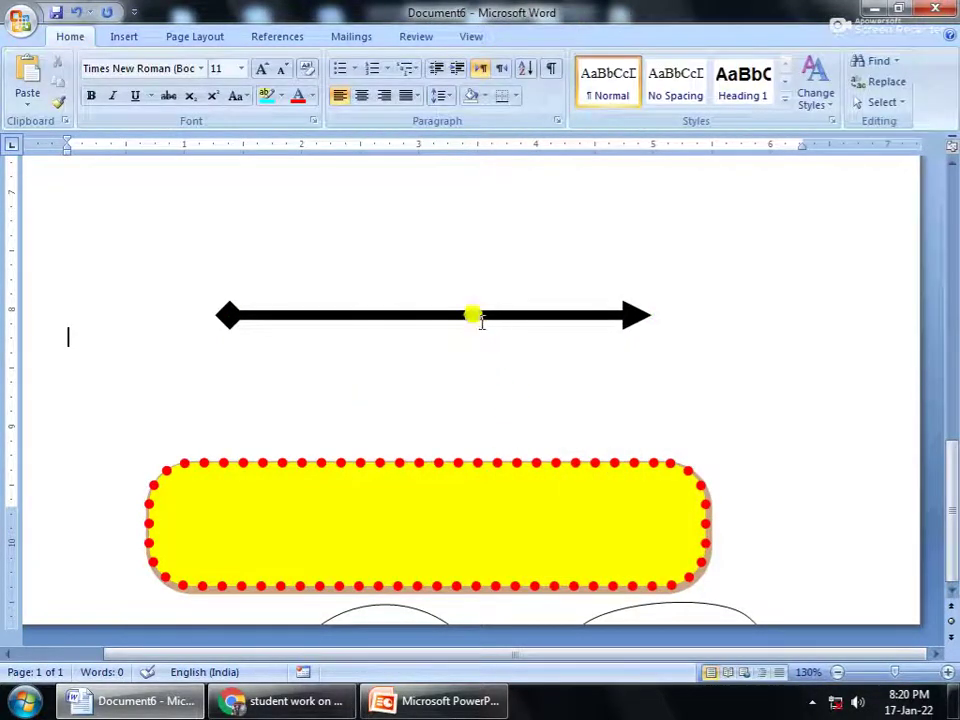
click(471, 315)
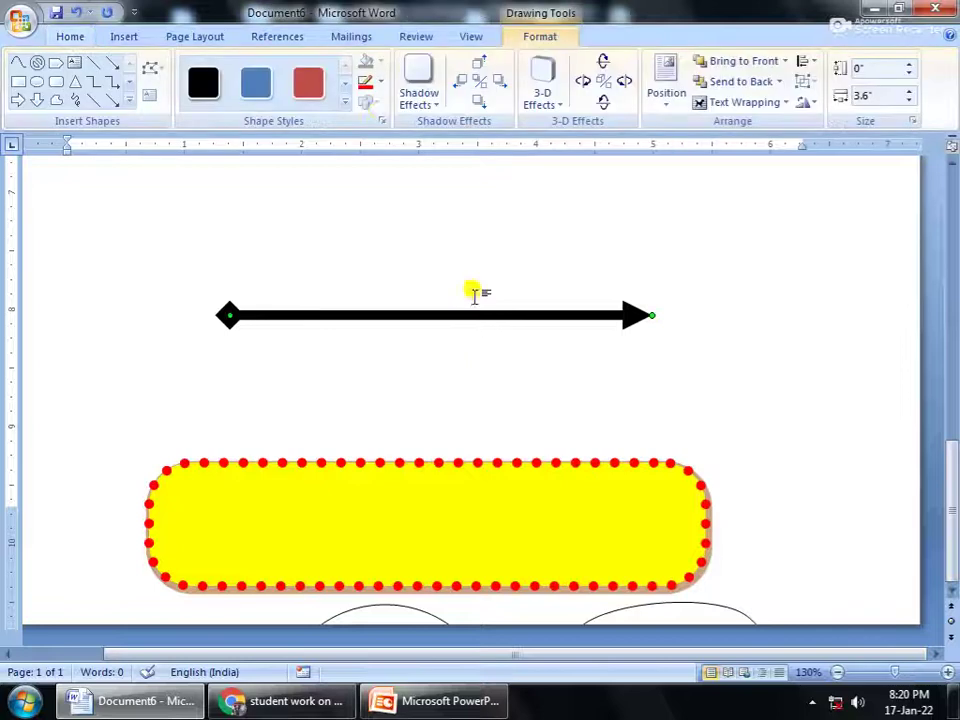
click(380, 86)
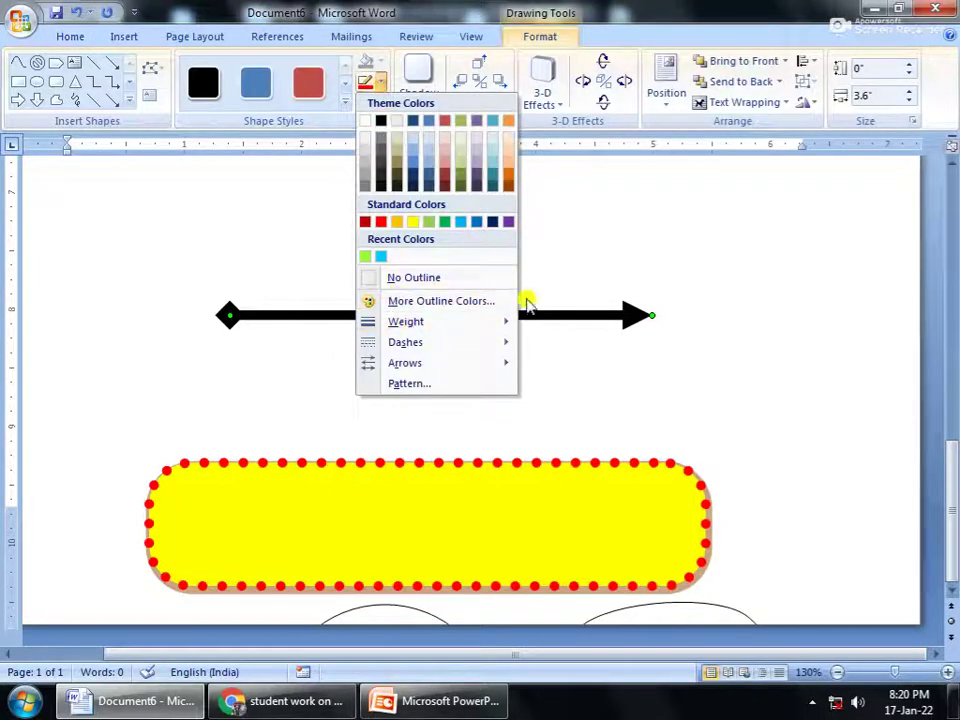
click(403, 176)
click(410, 490)
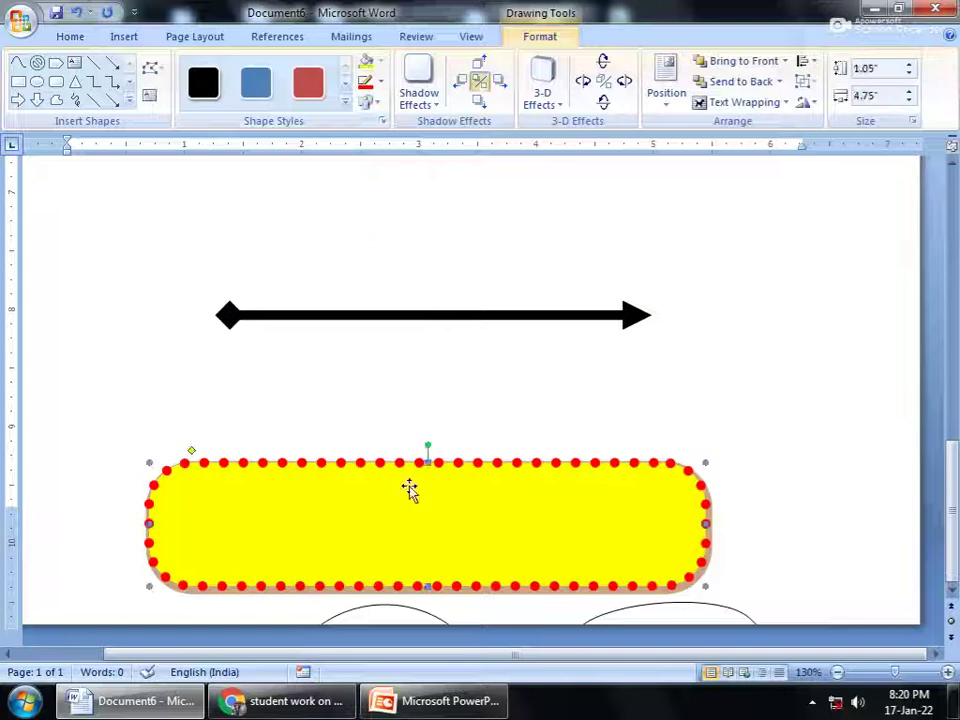
click(378, 106)
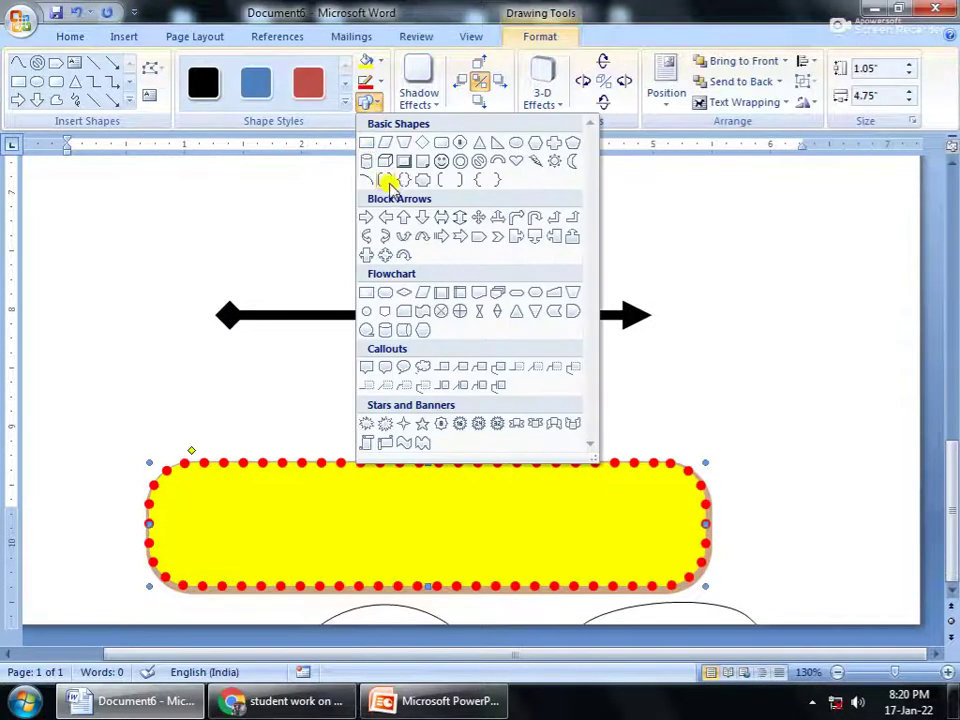
click(425, 313)
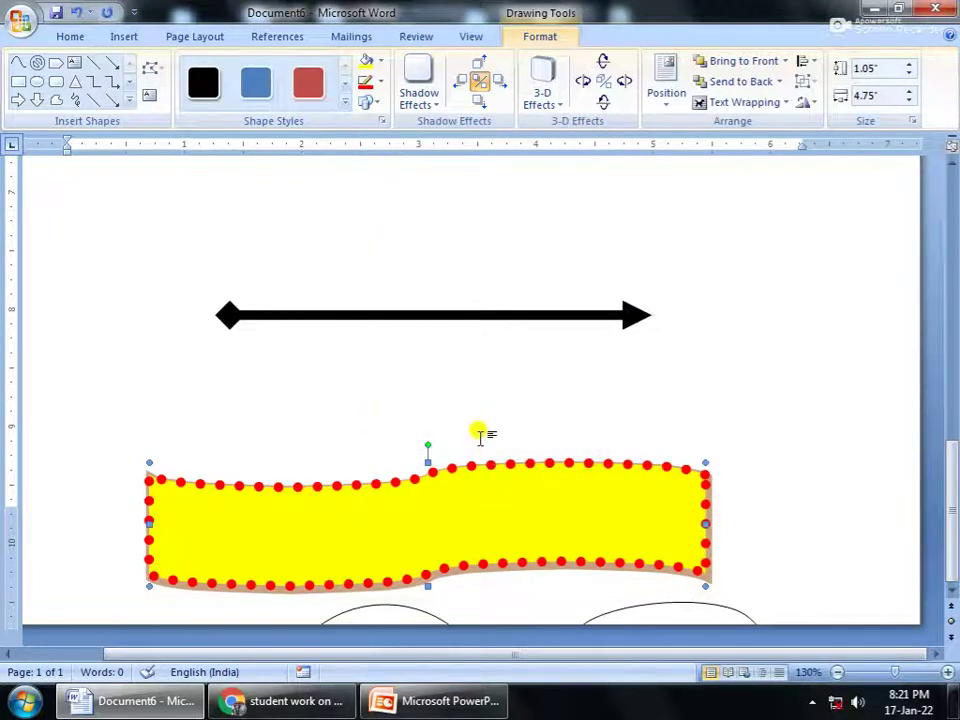
- Move the wavy banner up over the arrow line, then delete the line
click(480, 435)
click(452, 474)
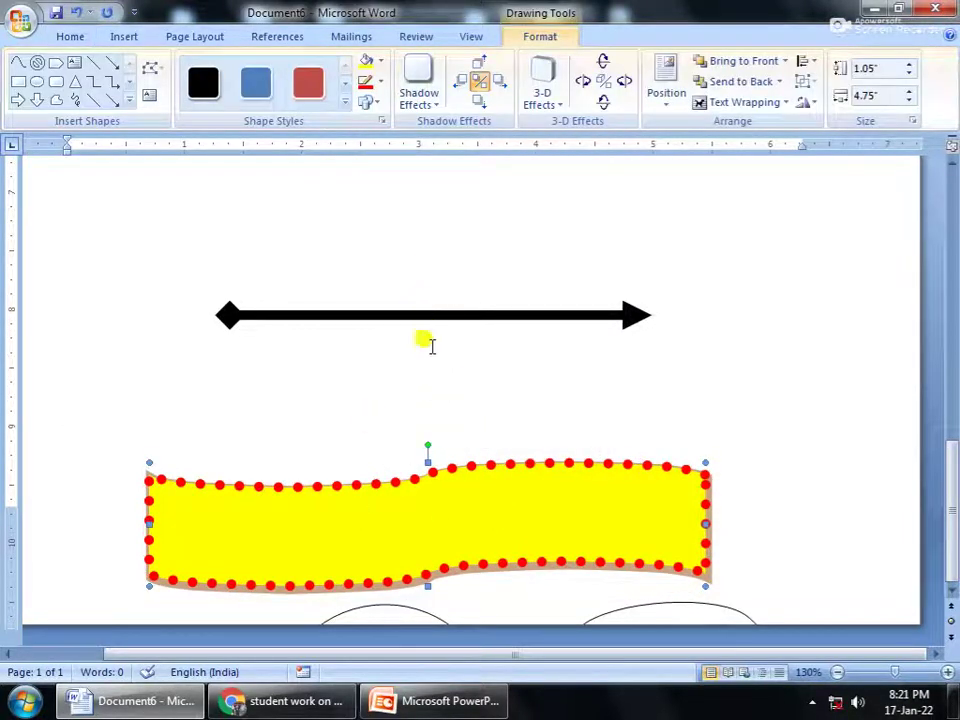
drag(495, 500, 527, 316)
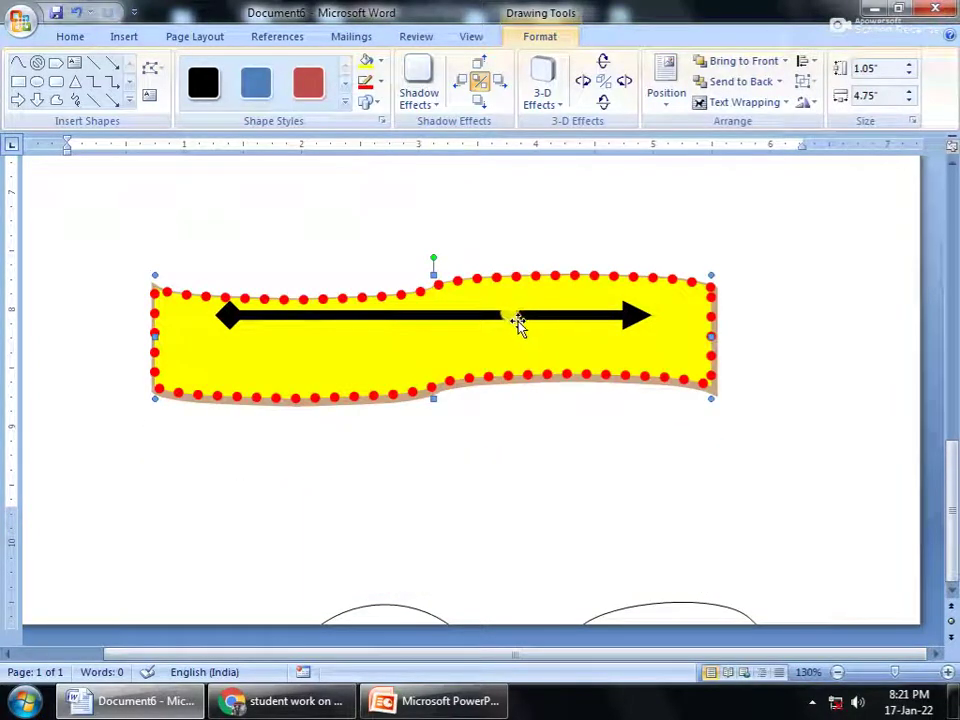
drag(519, 318, 519, 418)
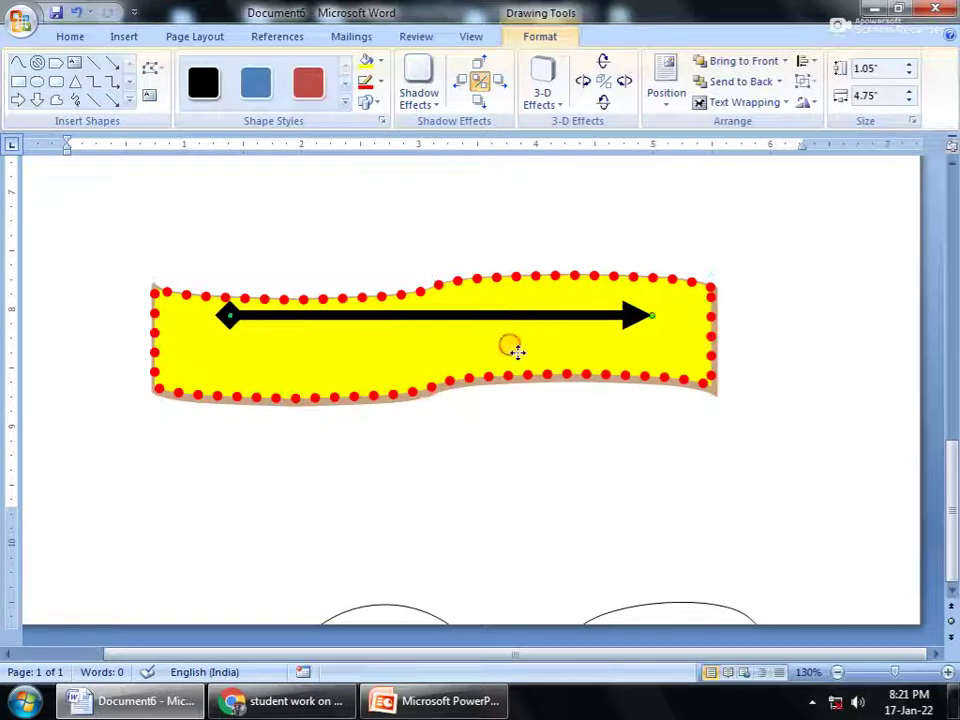
key(Delete)
click(489, 354)
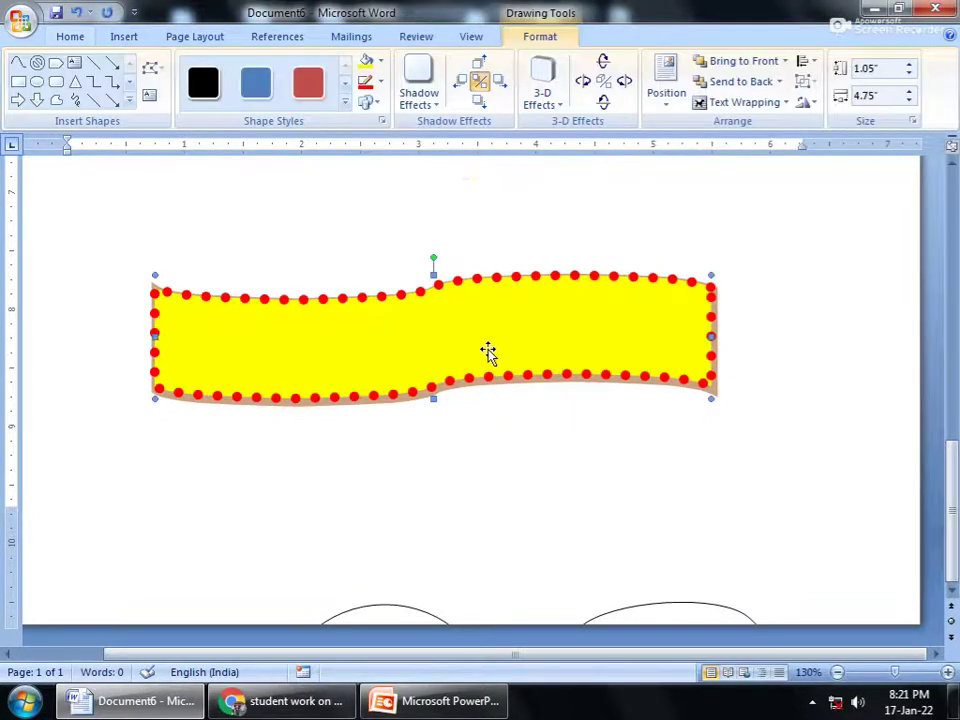
click(430, 103)
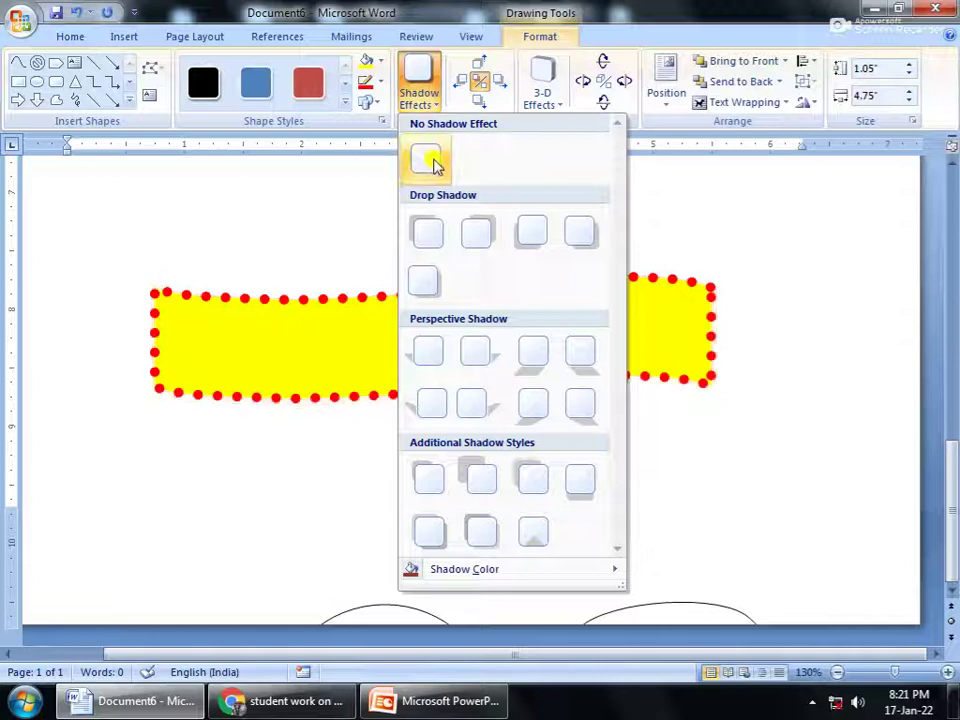
- Switch the banner's outline from Round Dot to the Solid dash style
click(362, 155)
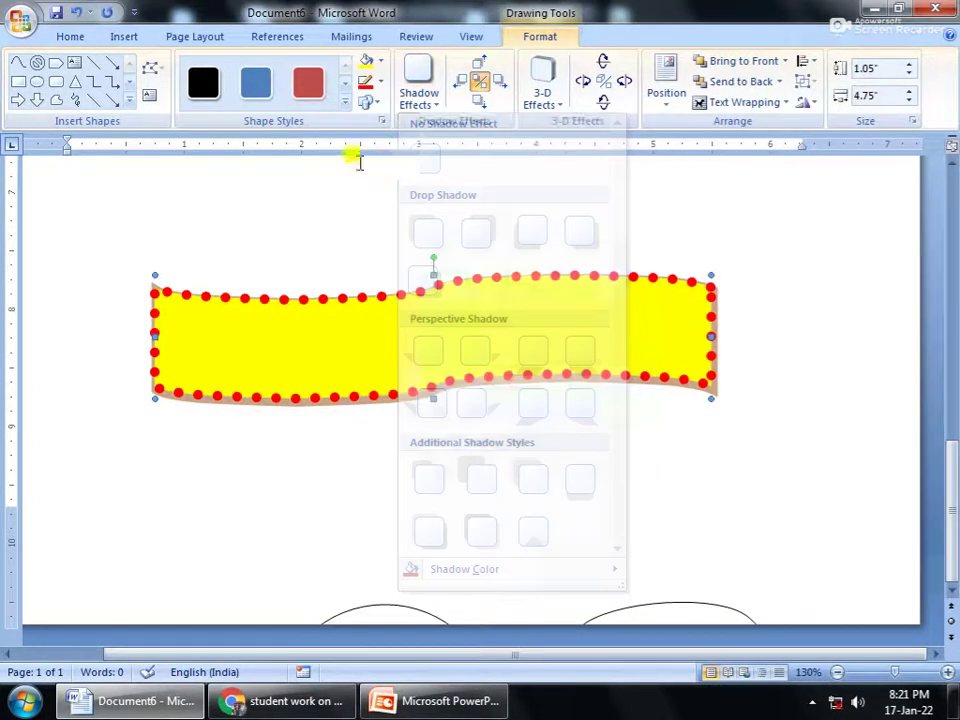
click(379, 86)
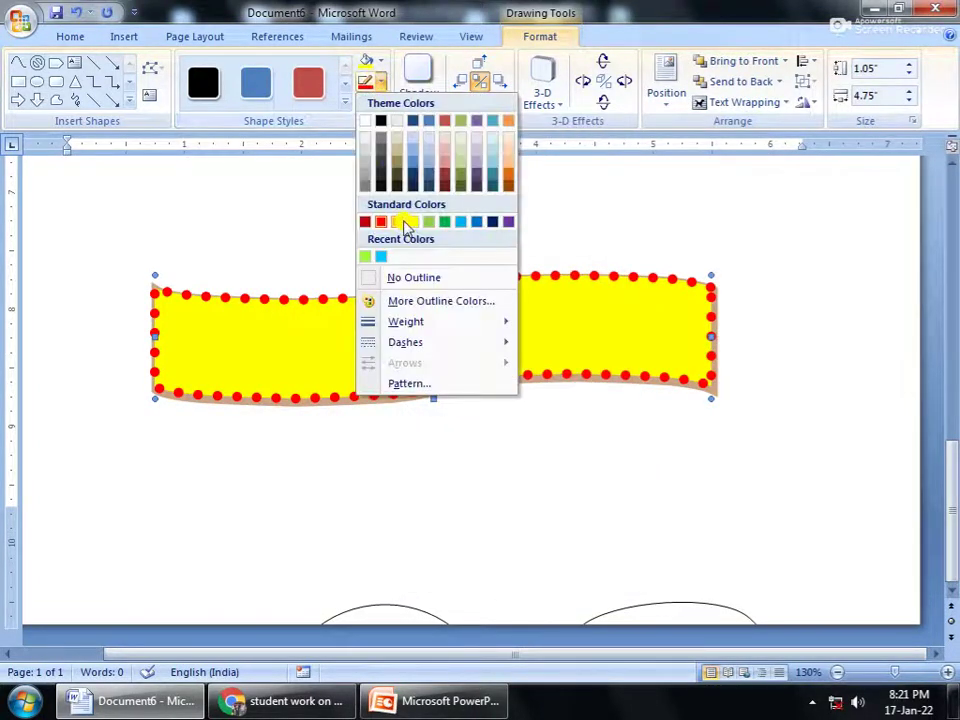
mouse_move(430, 324)
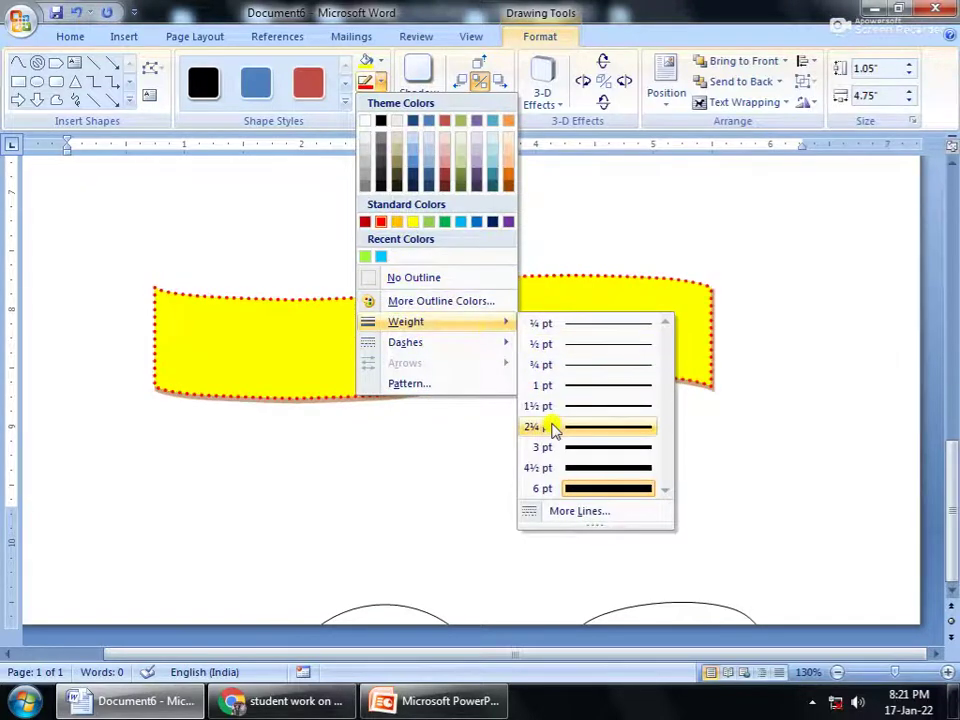
mouse_move(480, 350)
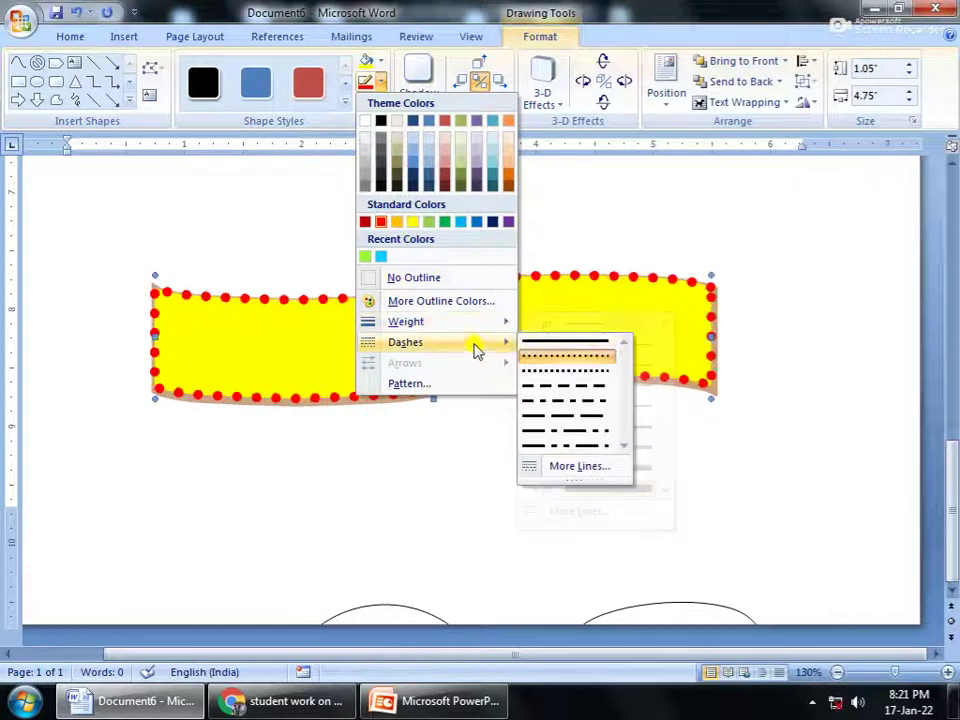
click(549, 350)
click(420, 95)
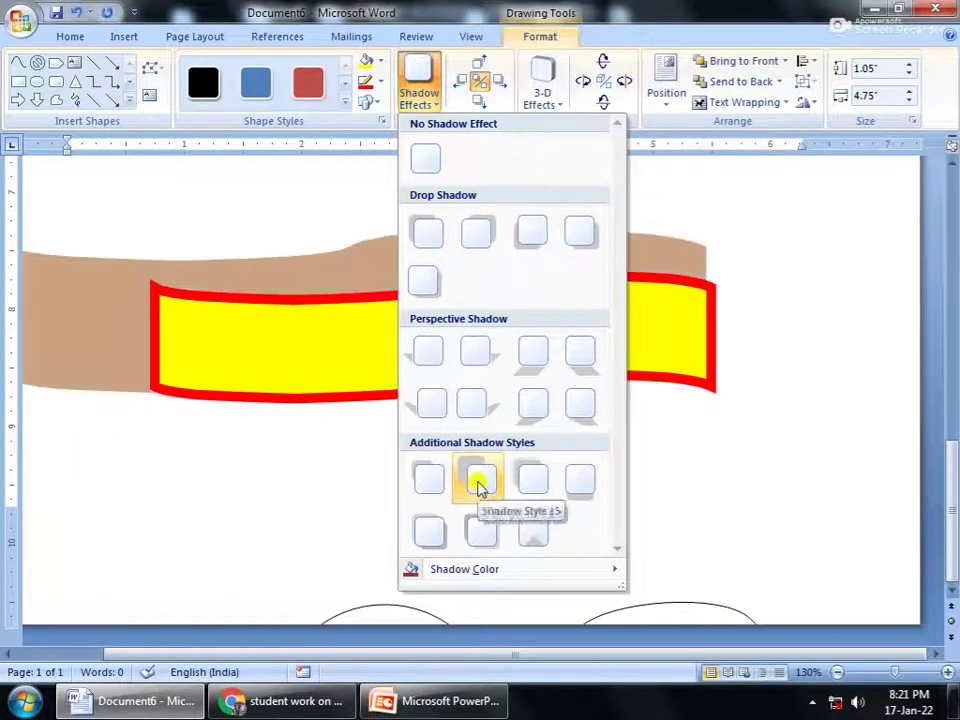
- Give the banner a drop shadow coloured green
click(487, 236)
click(430, 98)
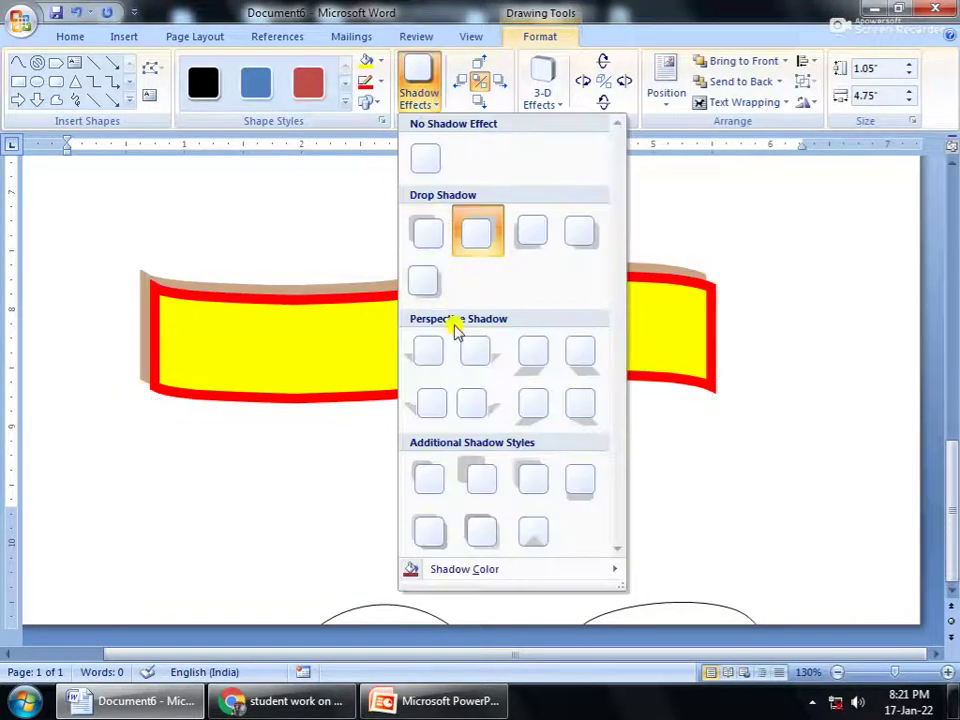
mouse_move(617, 582)
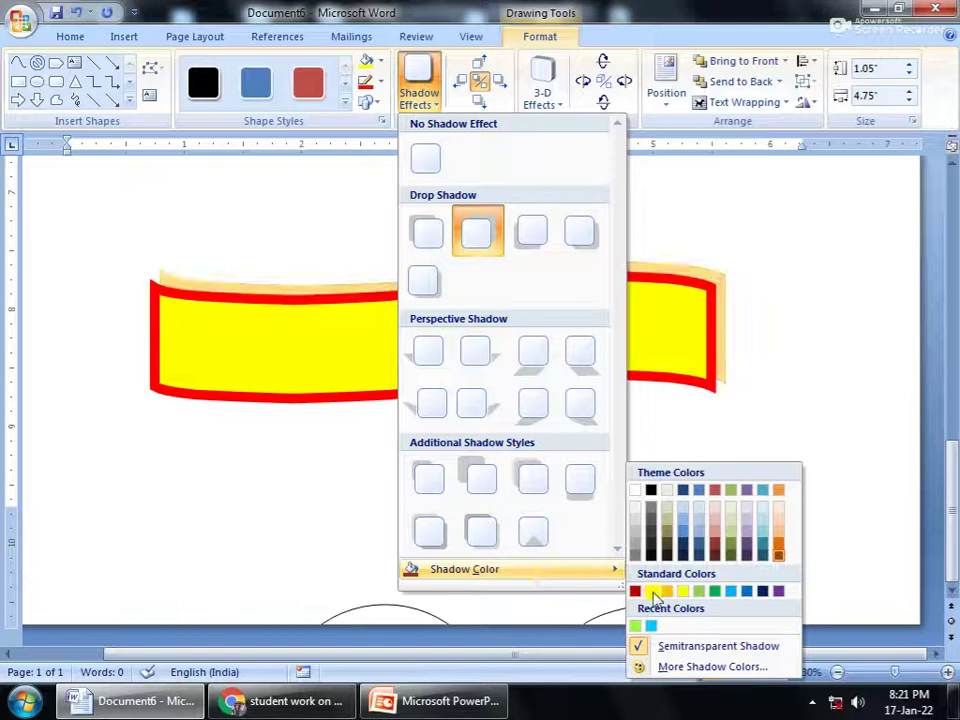
click(719, 591)
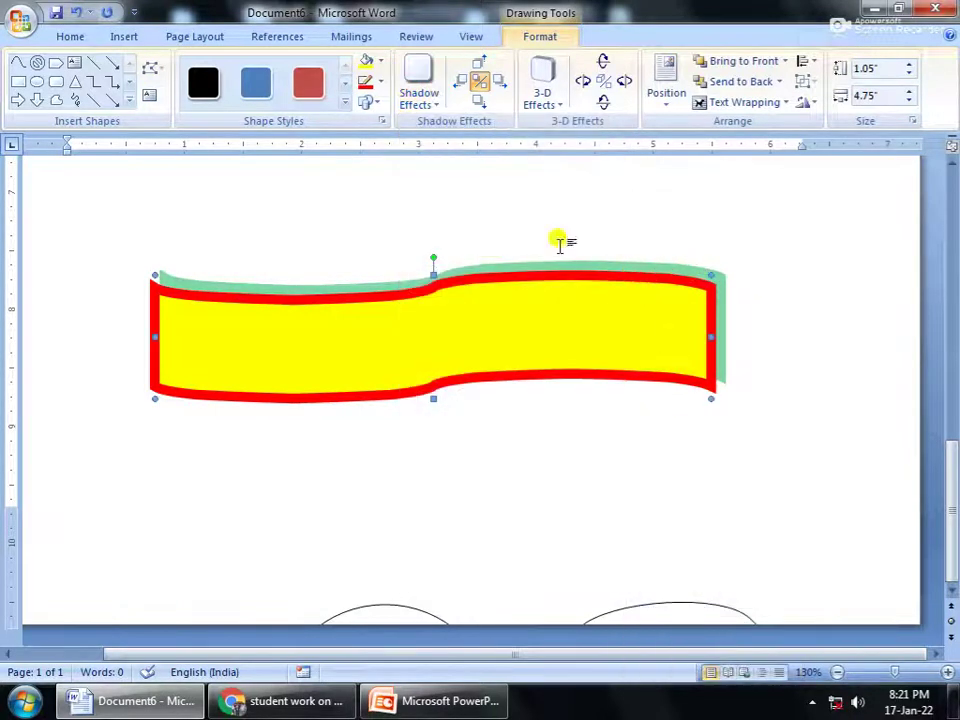
click(424, 104)
click(660, 252)
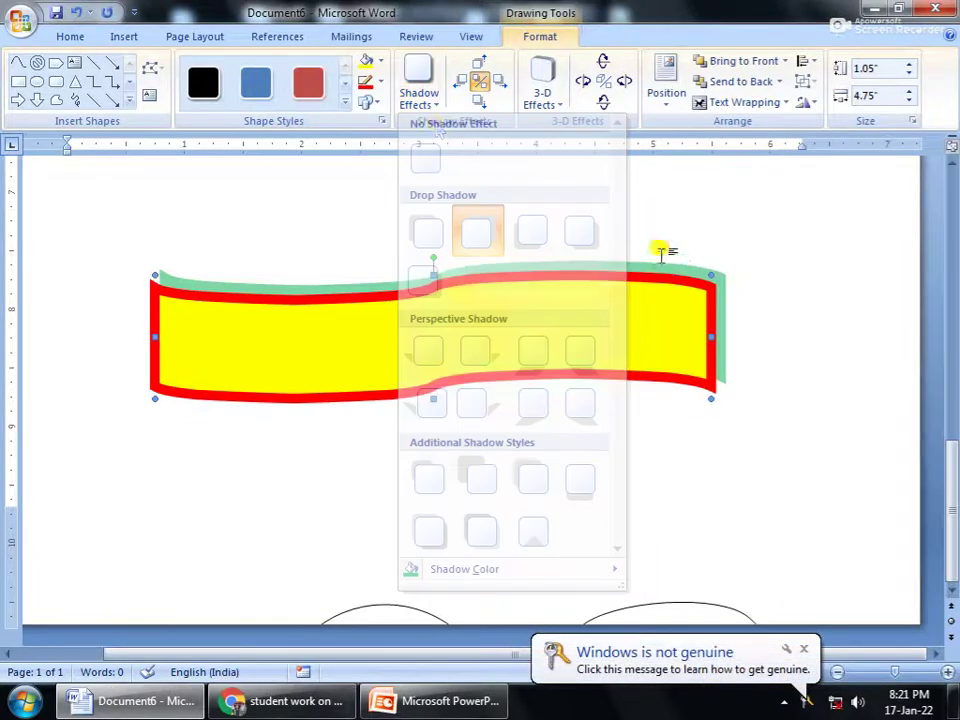
- Nudge the green shadow up and down until it sits just below the banner
click(479, 69)
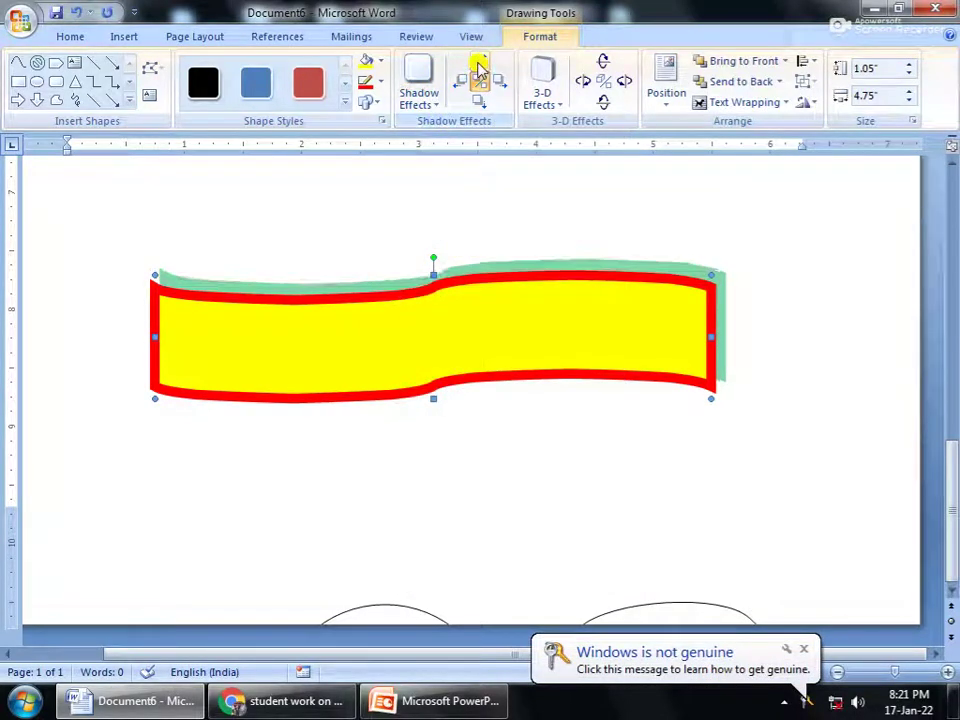
click(479, 69)
click(479, 69)
click(479, 69)
click(479, 69)
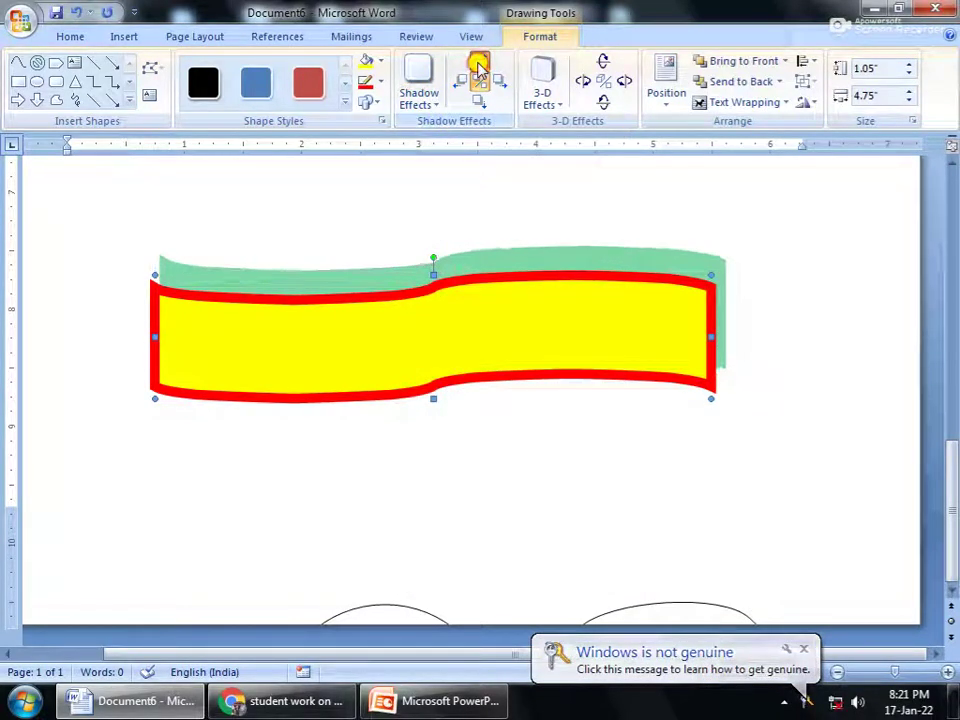
click(479, 69)
click(479, 69)
click(479, 69)
click(478, 101)
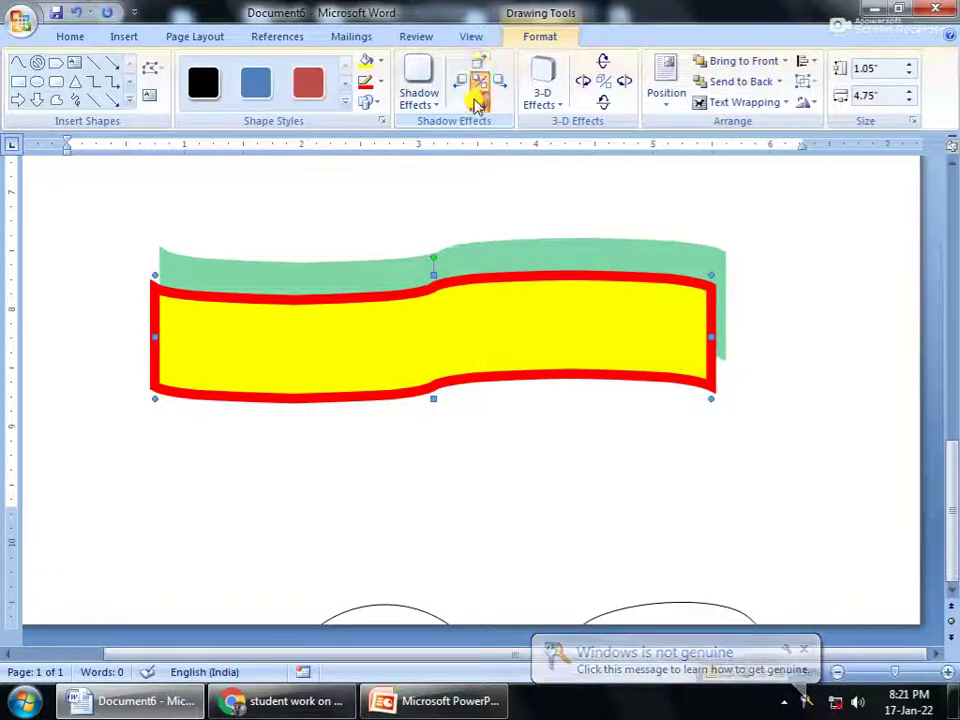
click(478, 101)
click(478, 101)
click(478, 101)
click(478, 101)
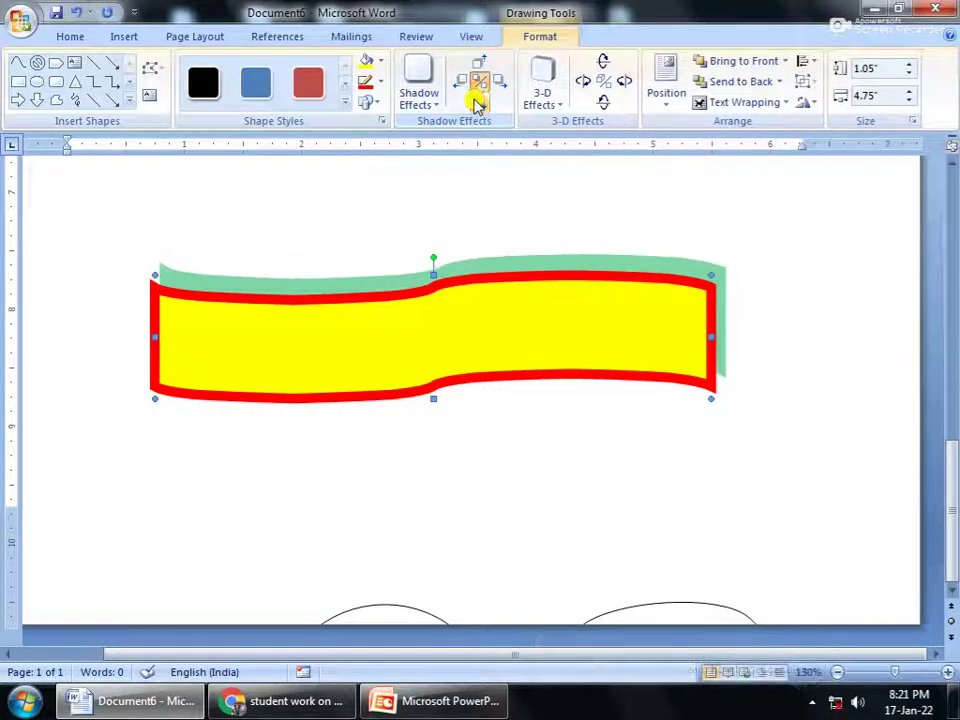
click(478, 101)
click(478, 101)
click(478, 101)
click(478, 101)
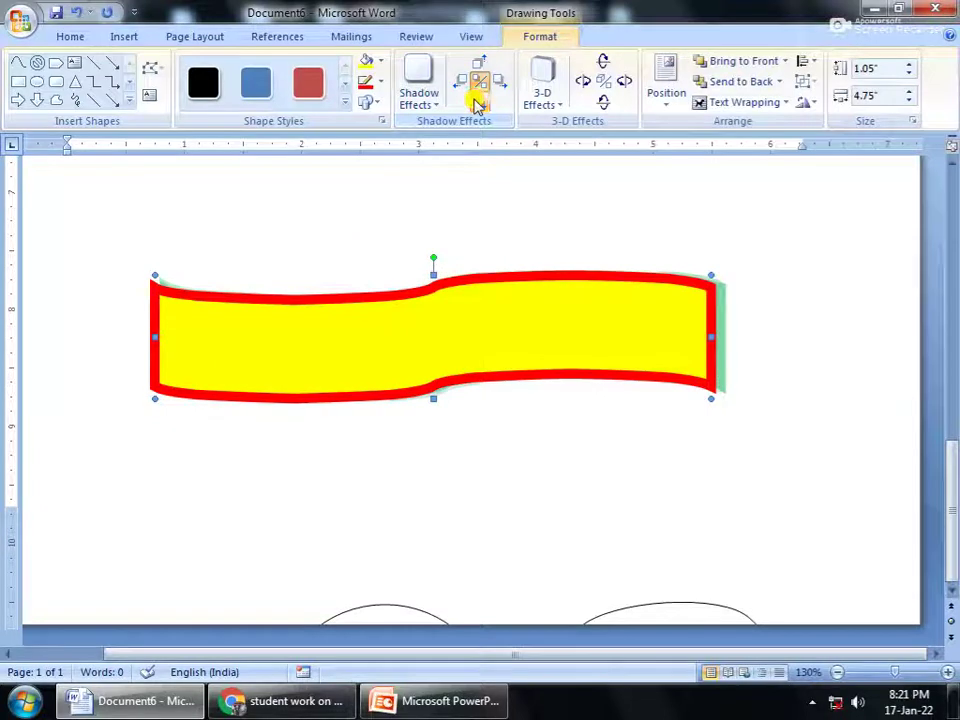
click(478, 101)
click(478, 101)
click(478, 101)
click(478, 101)
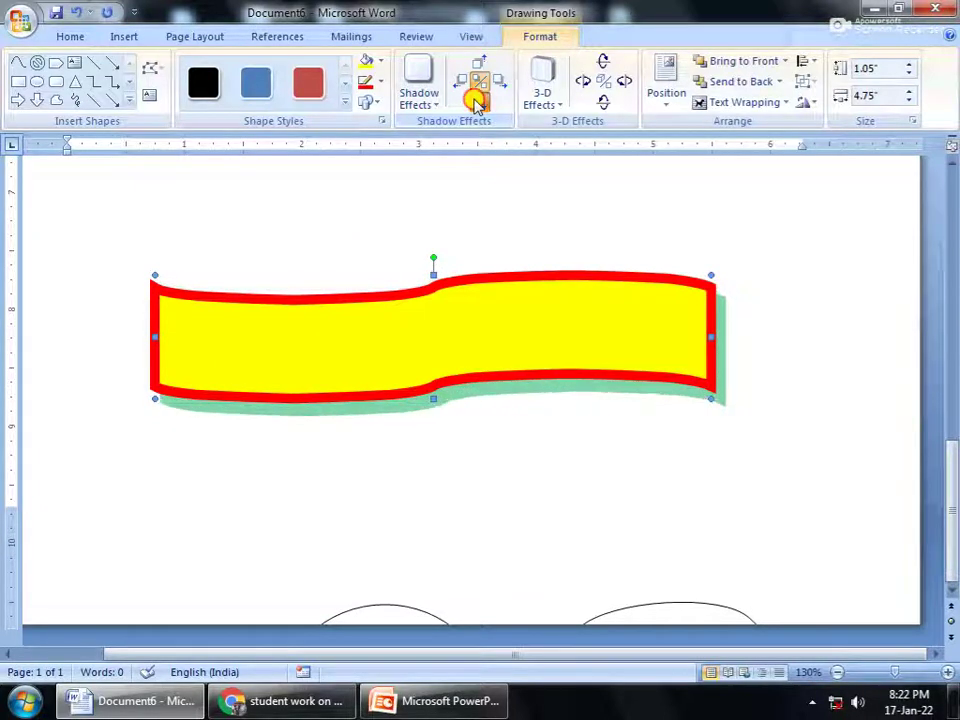
click(478, 101)
click(478, 101)
click(478, 101)
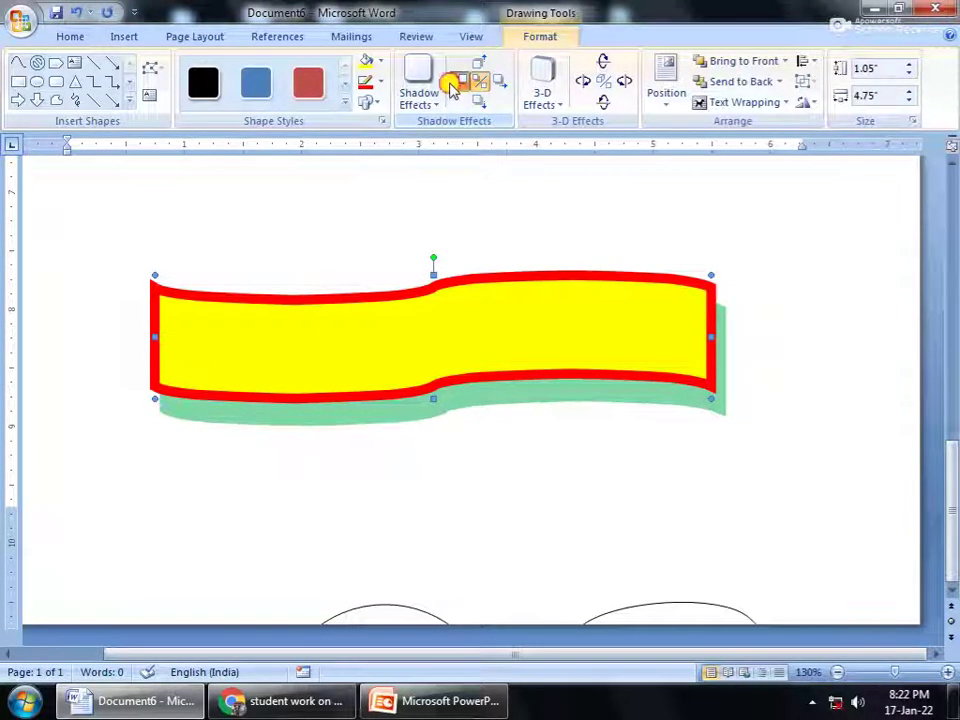
- Nudge the green shadow left and right so it ends slightly right of the banner
click(451, 85)
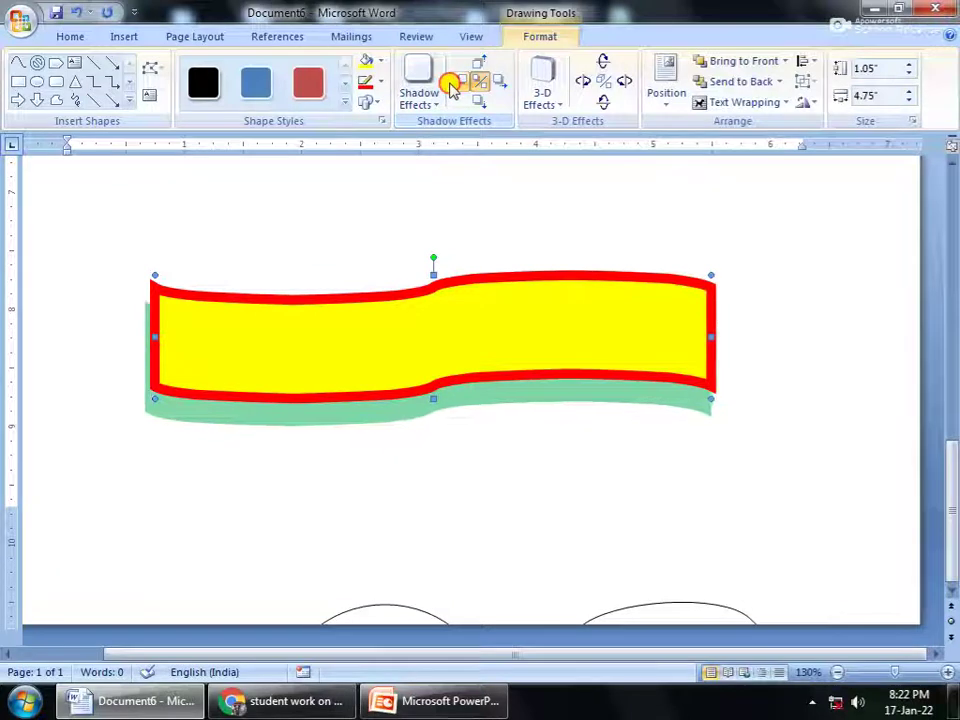
click(451, 85)
click(451, 85)
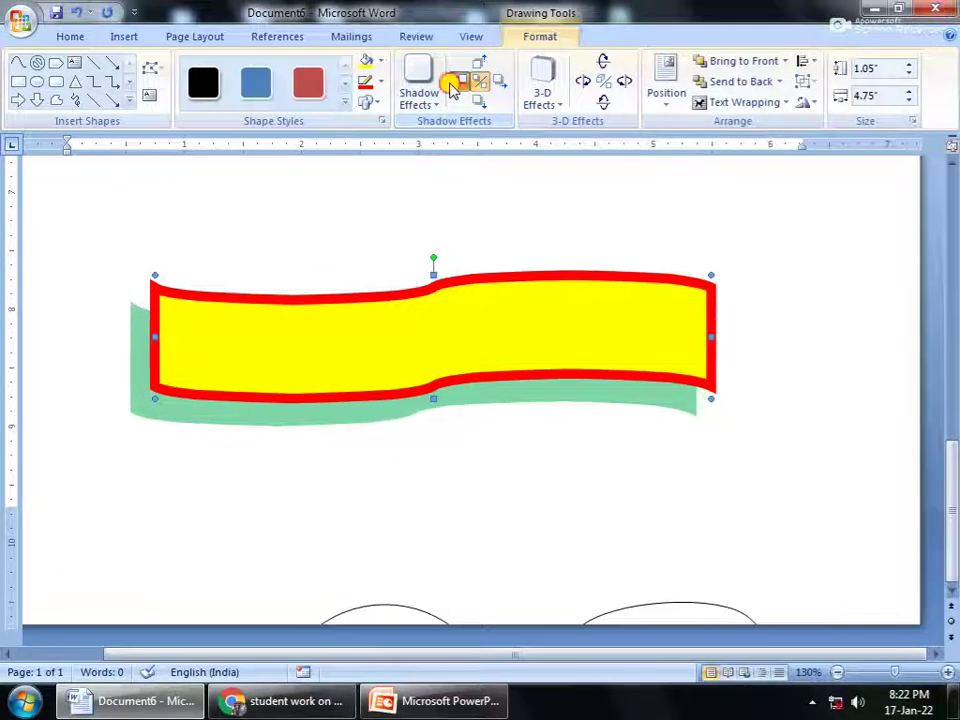
click(453, 87)
click(463, 83)
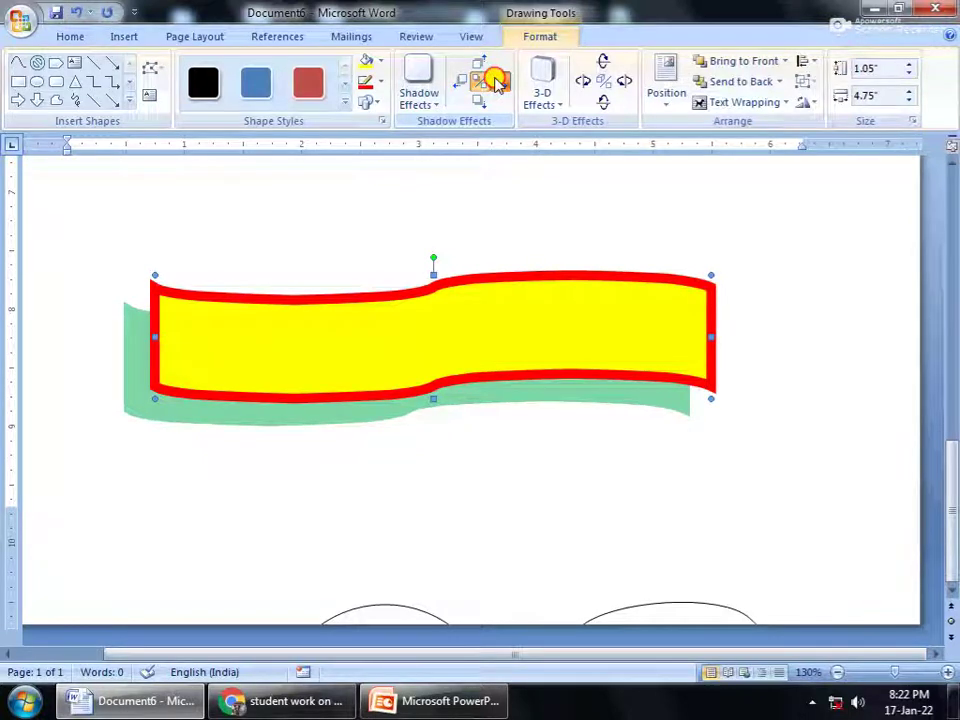
click(497, 83)
click(497, 83)
click(497, 83)
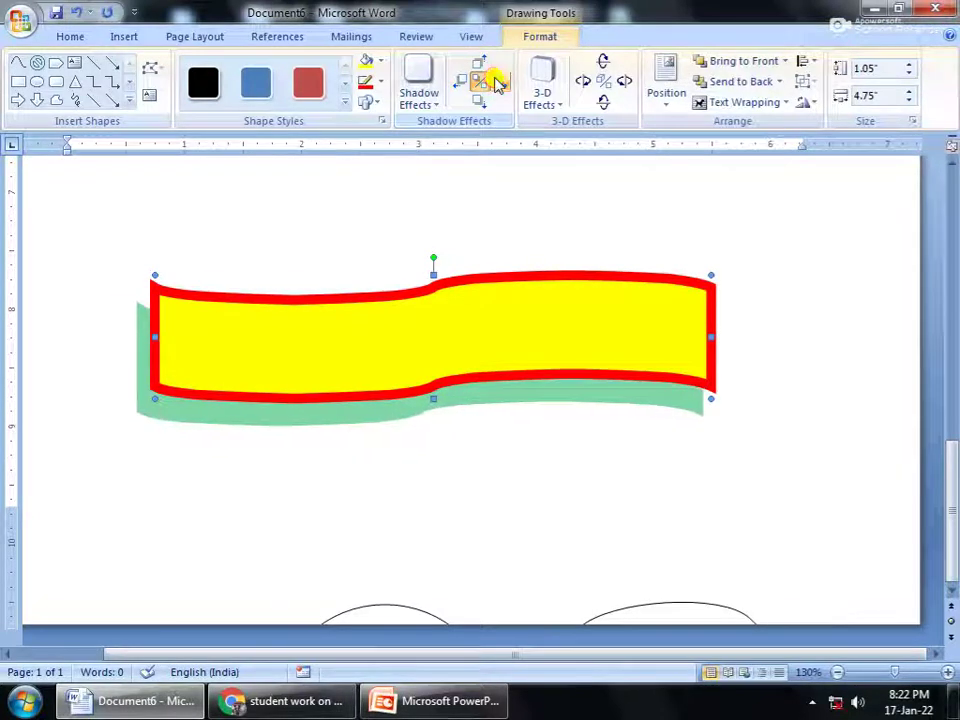
click(497, 83)
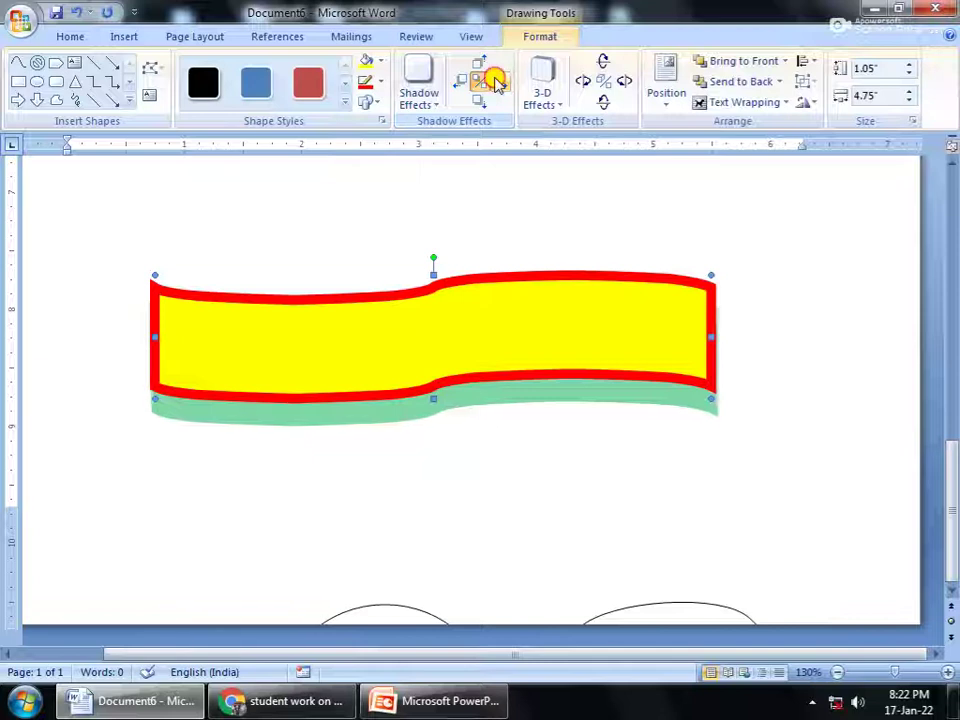
click(497, 83)
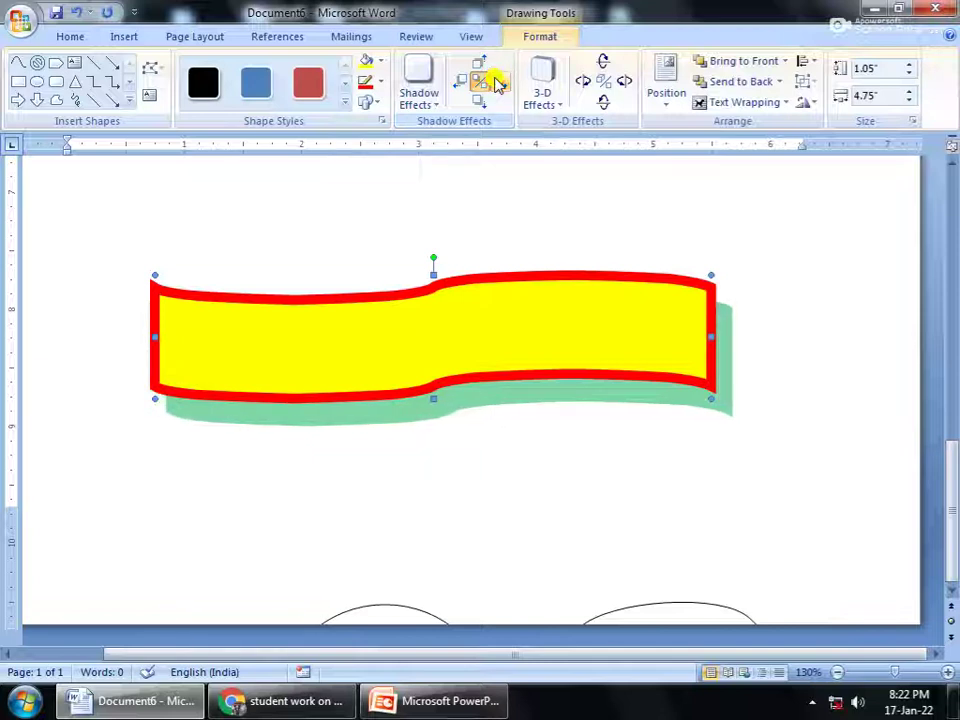
- Remove the banner's green shadow with No Shadow Effect
click(541, 104)
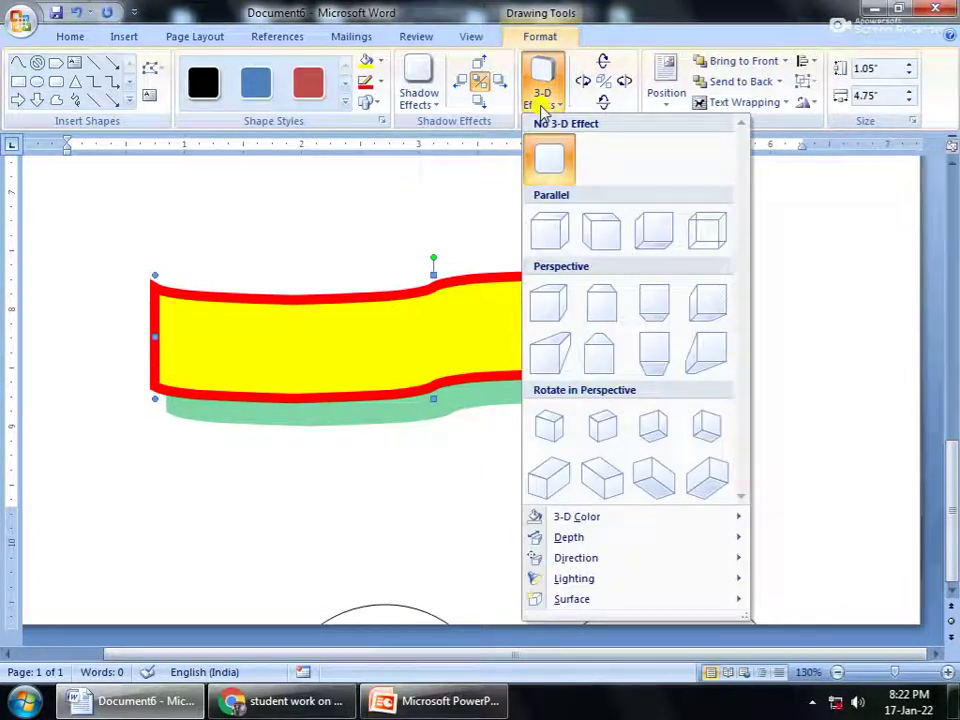
click(428, 100)
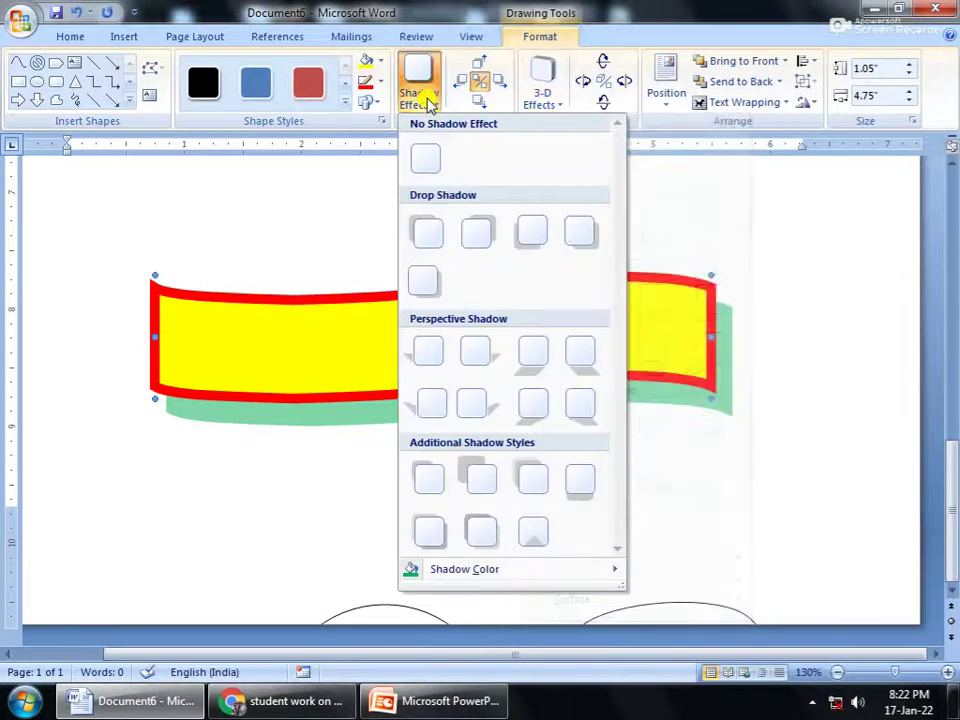
click(427, 152)
- Apply the first Parallel 3-D effect and set the 3-D colour to red
click(542, 92)
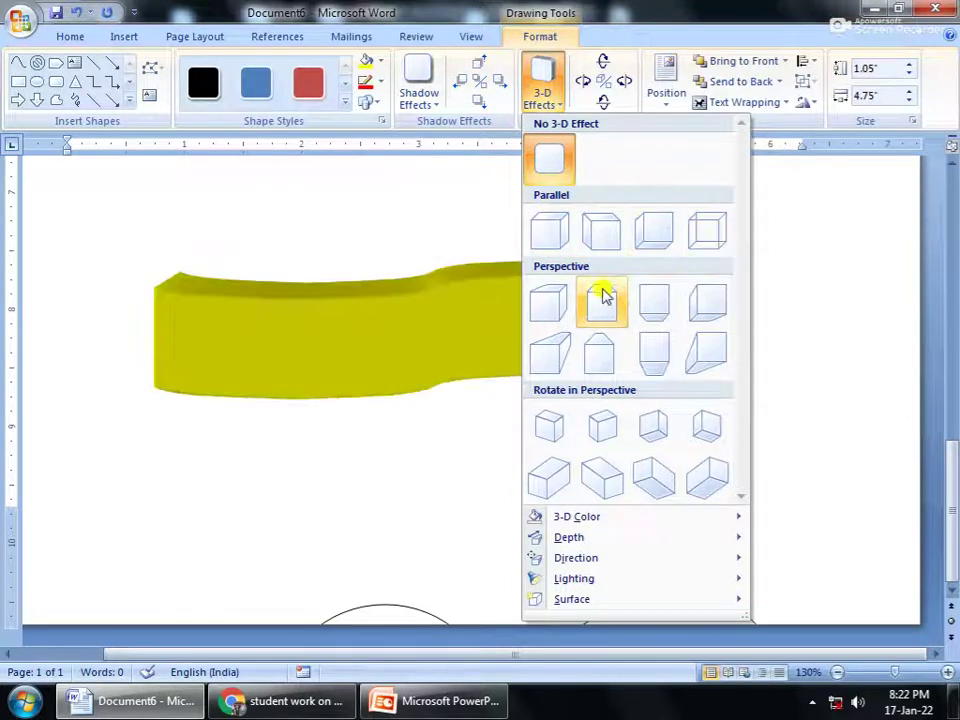
click(564, 238)
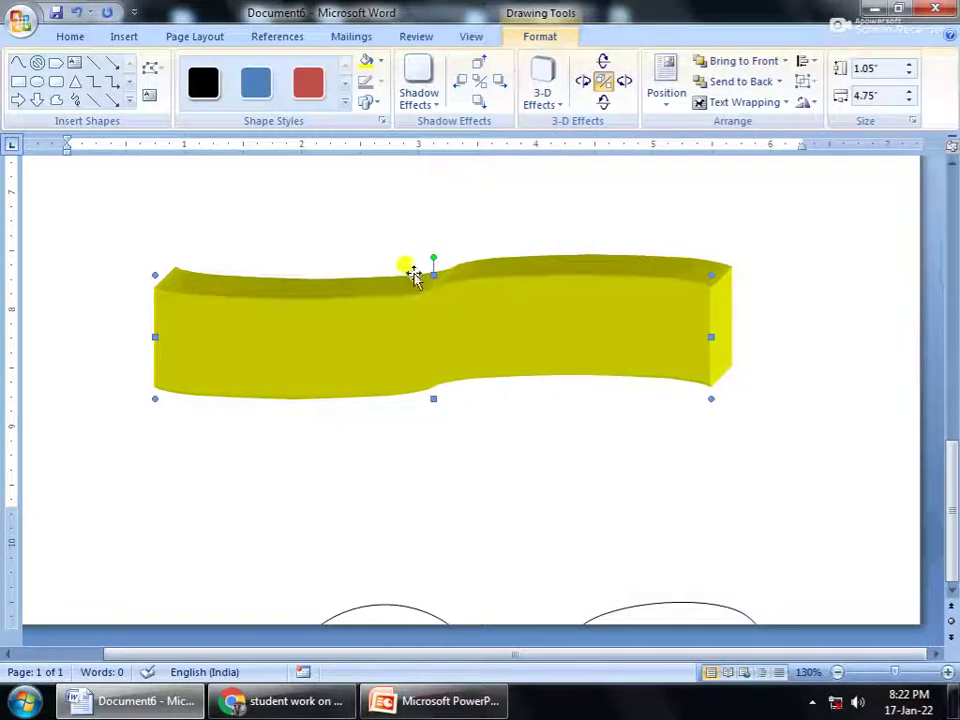
click(697, 309)
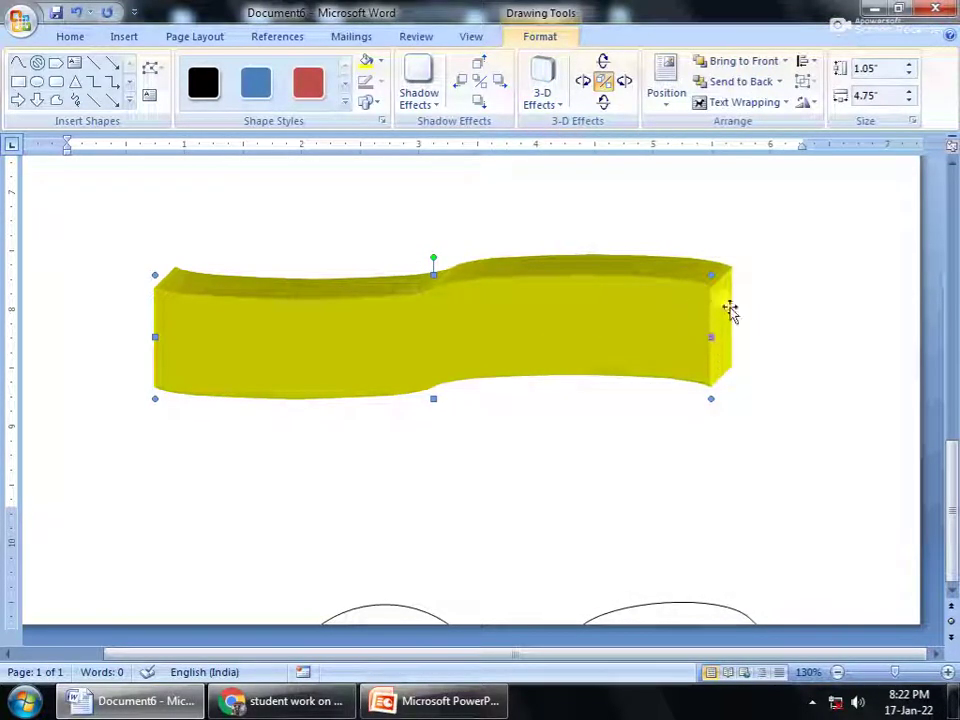
click(616, 313)
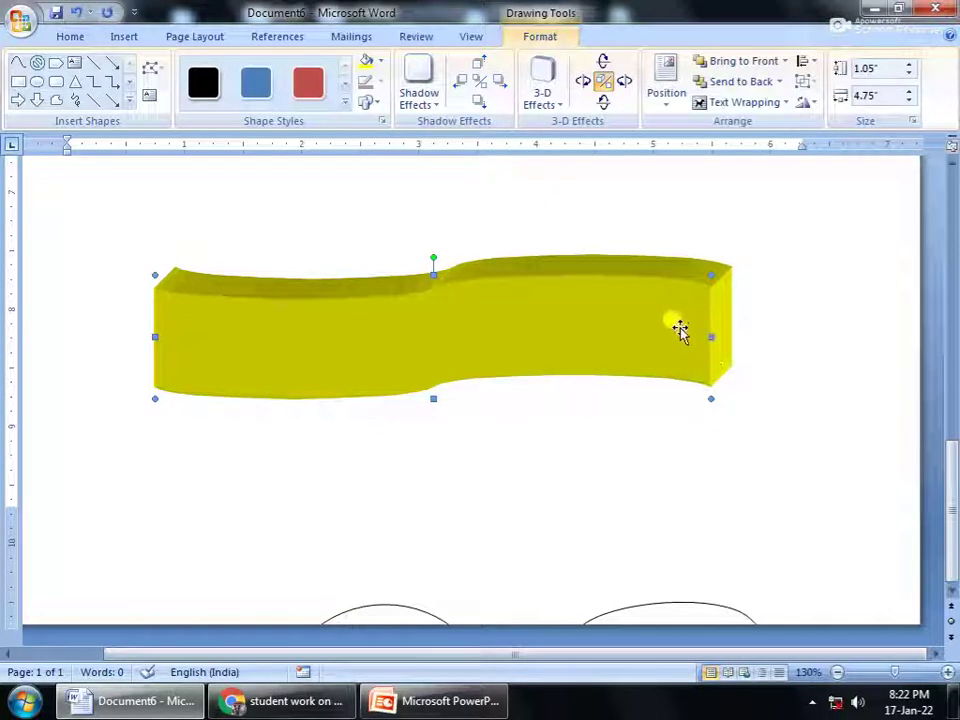
click(537, 108)
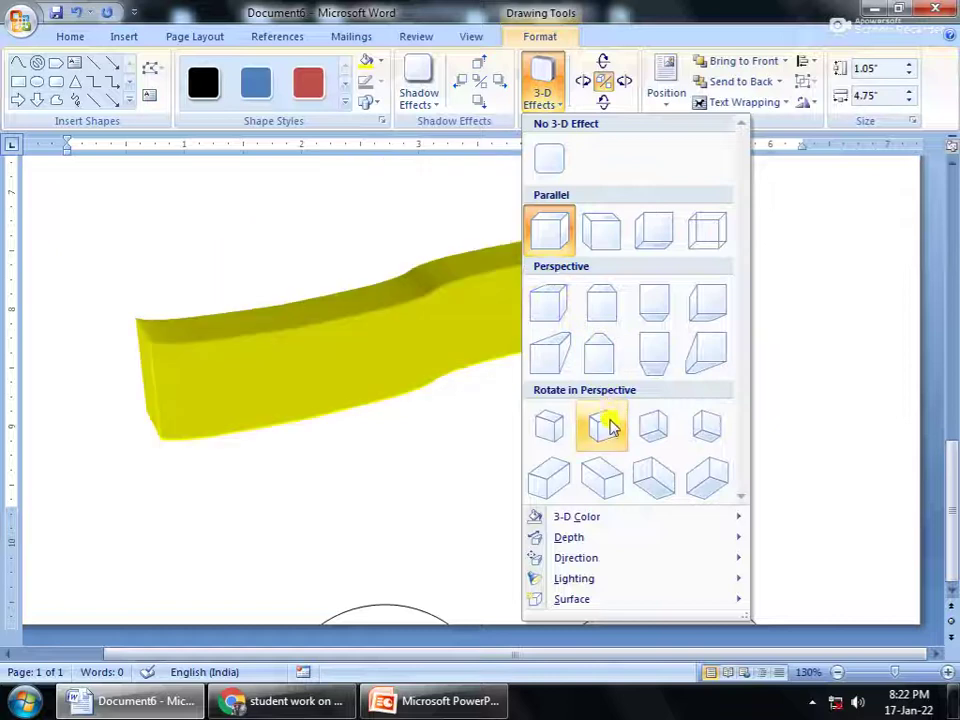
mouse_move(726, 520)
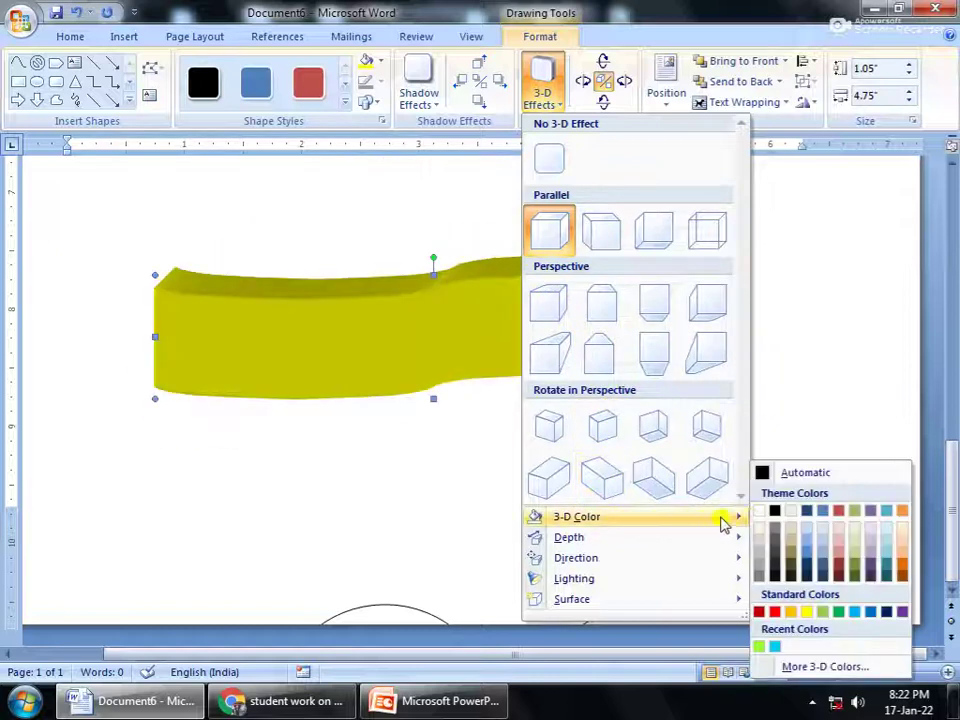
click(761, 613)
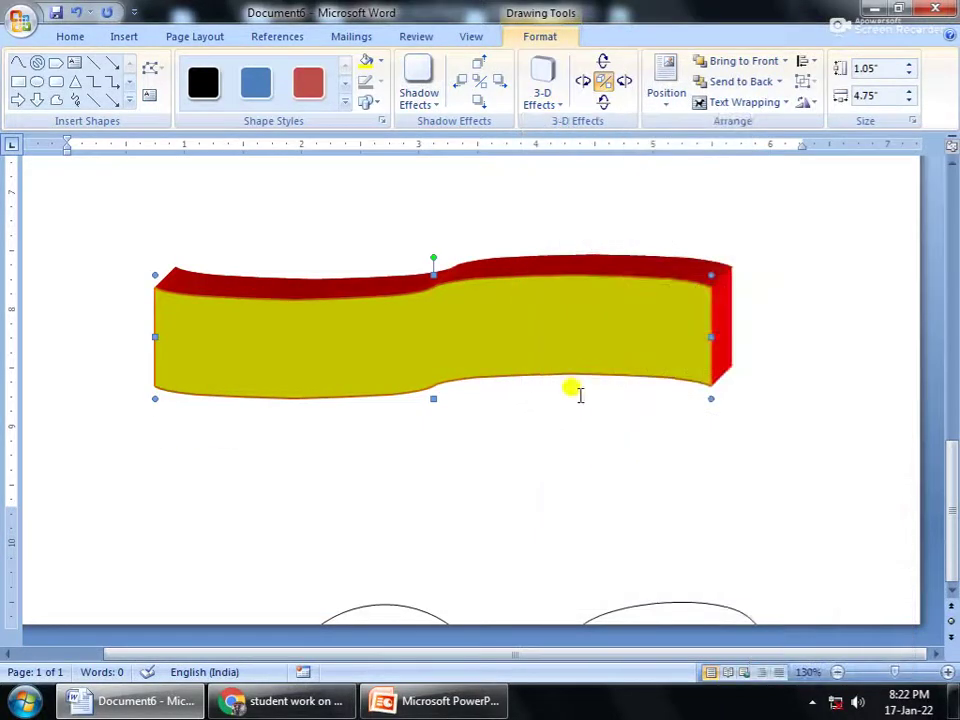
click(540, 108)
- Set the extrusion depth to 36 pt and point its direction toward the top left
mouse_move(603, 538)
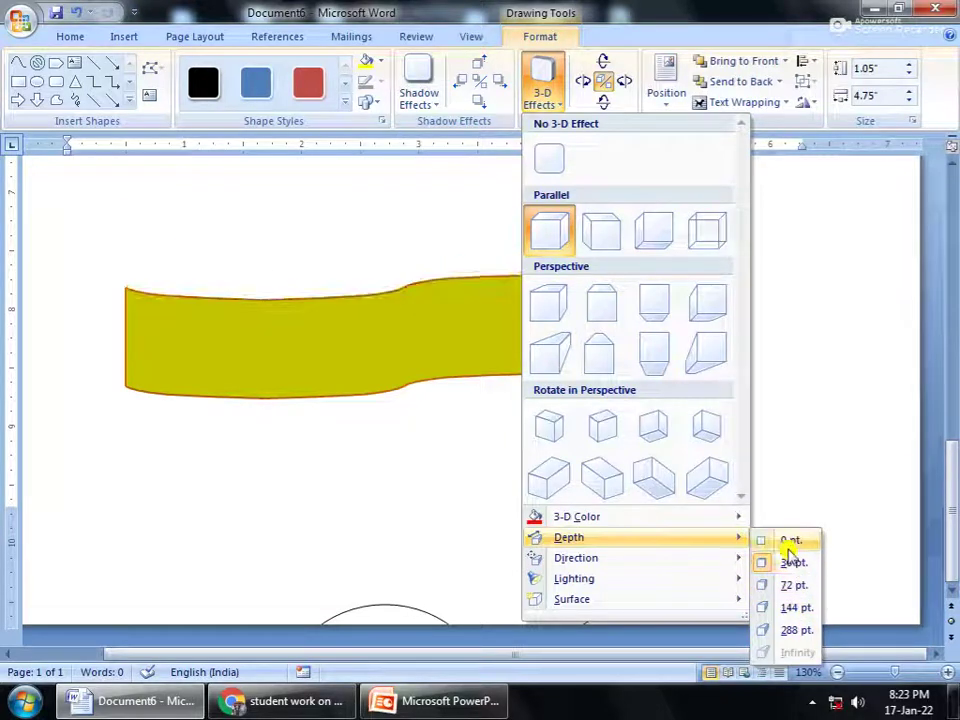
click(790, 542)
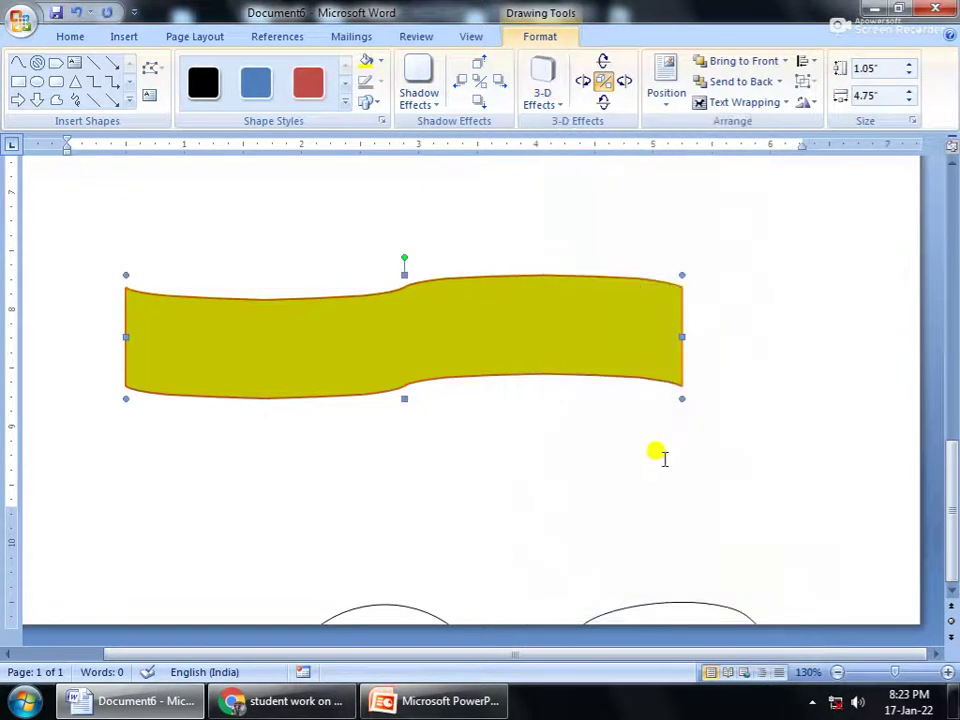
click(546, 100)
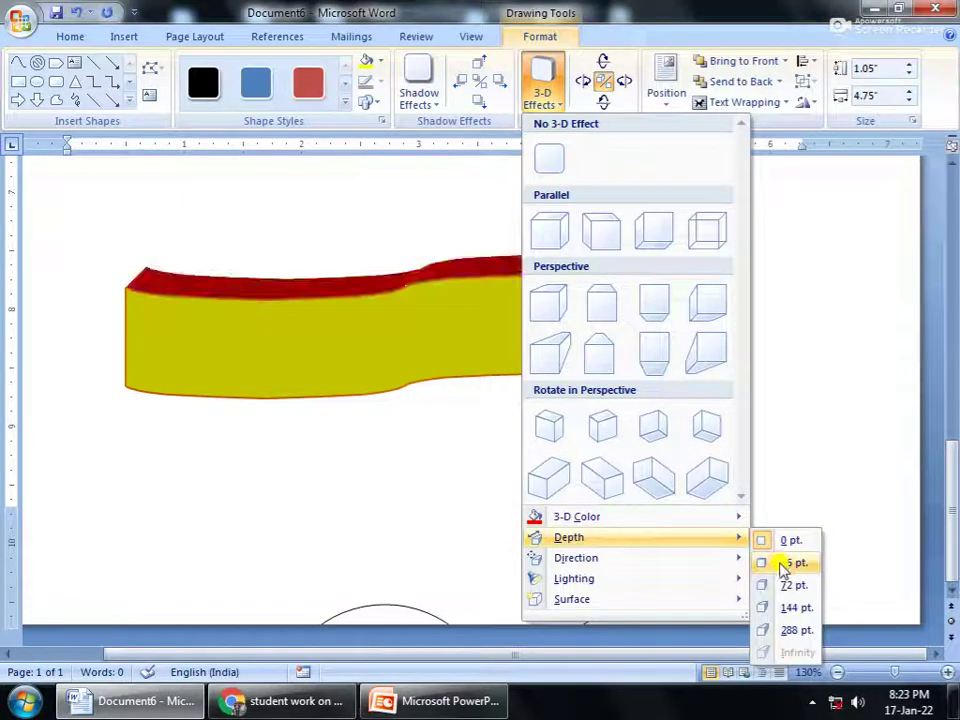
click(786, 563)
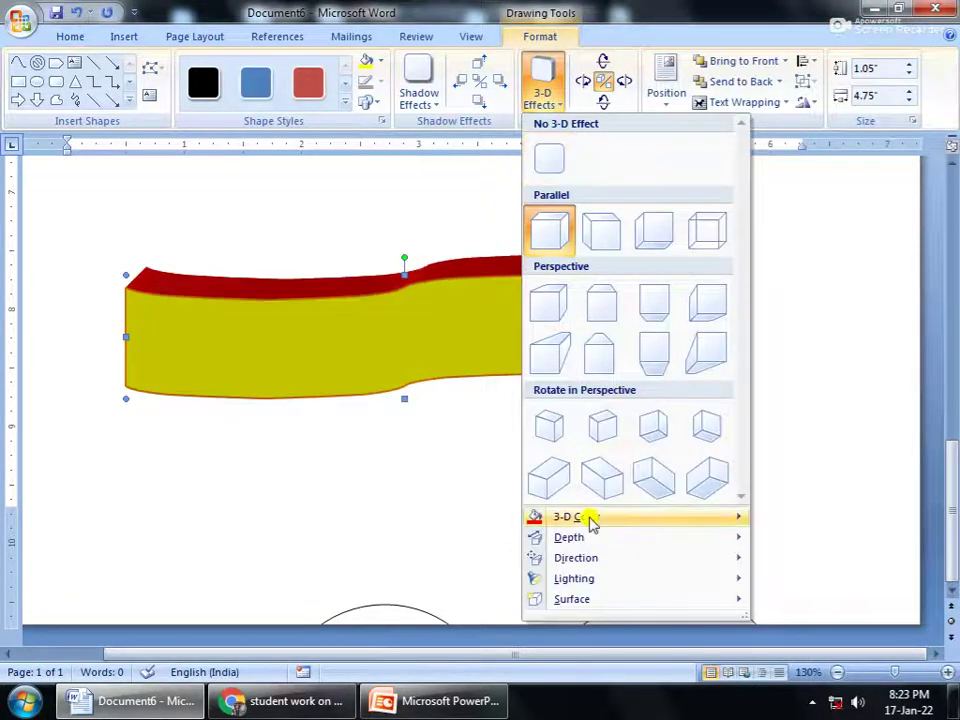
mouse_move(589, 558)
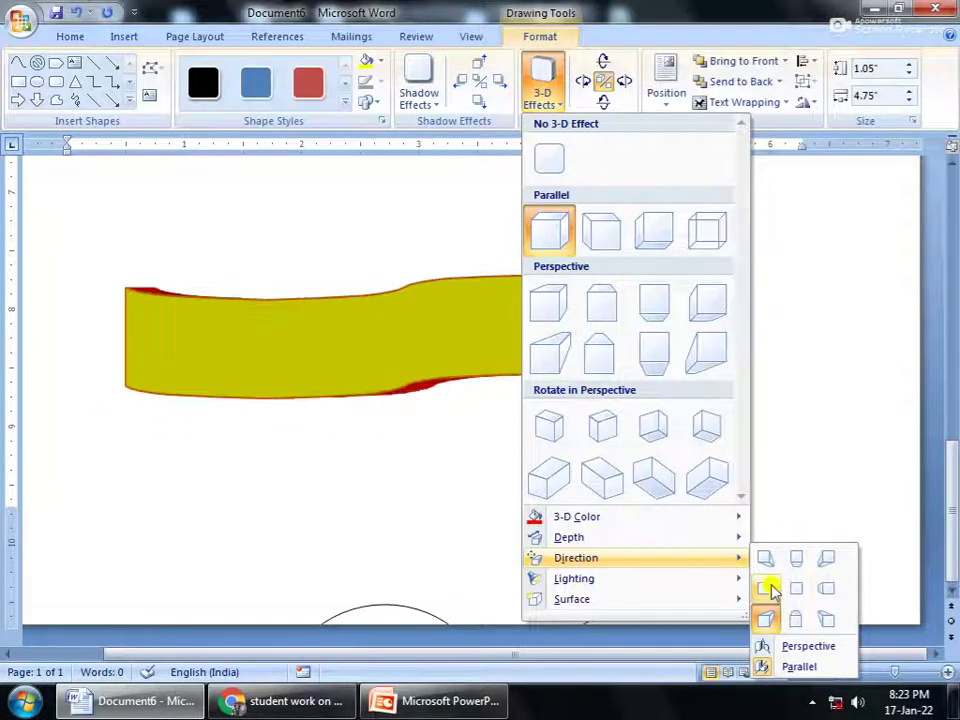
click(830, 625)
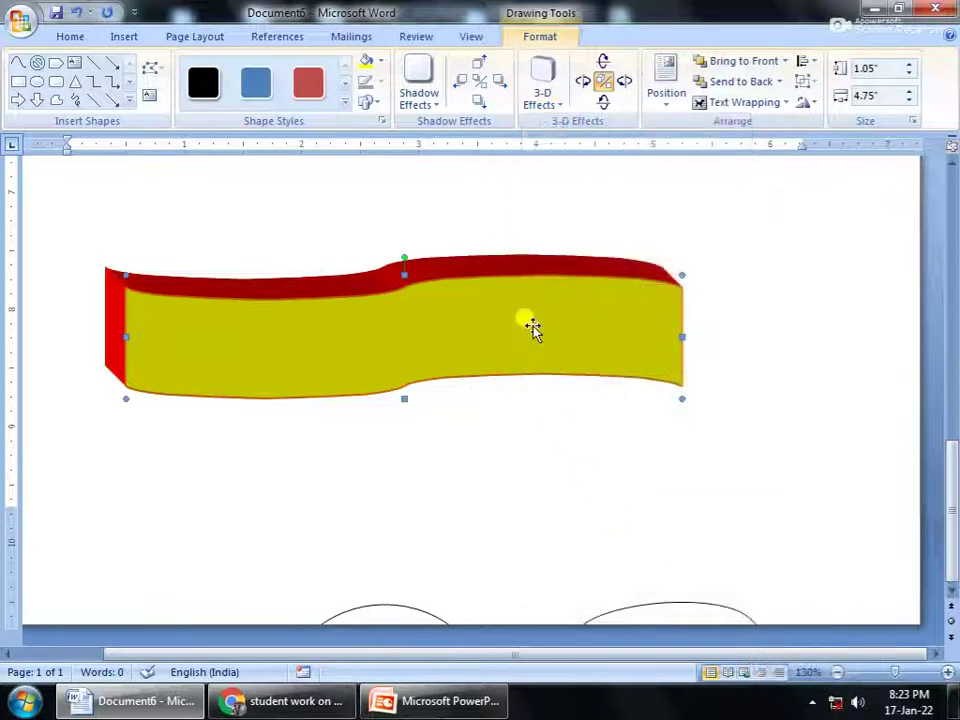
click(540, 92)
mouse_move(585, 588)
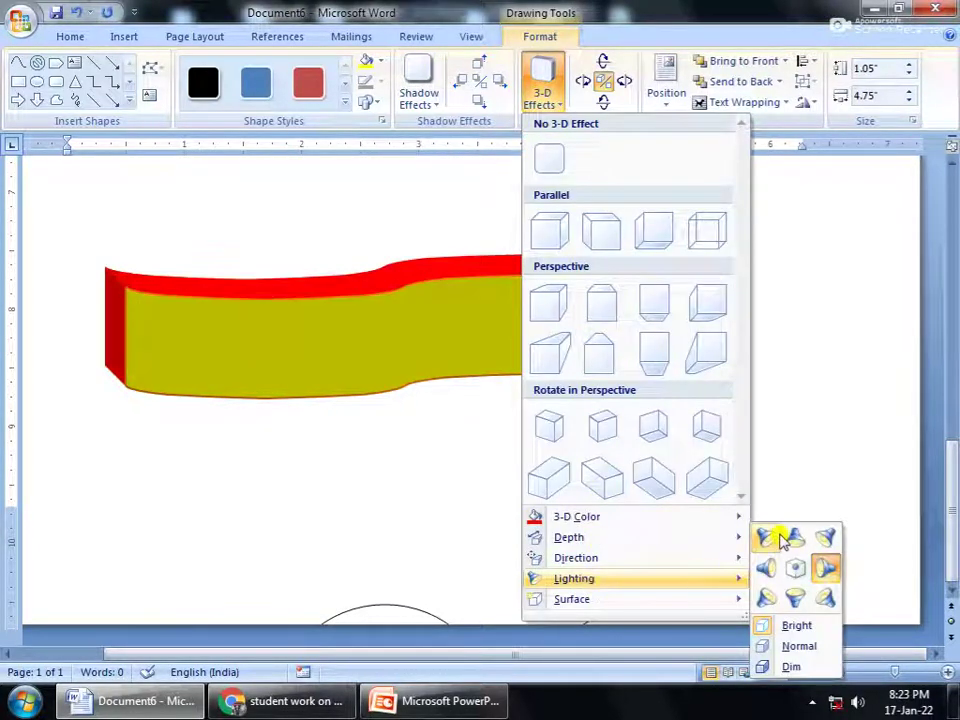
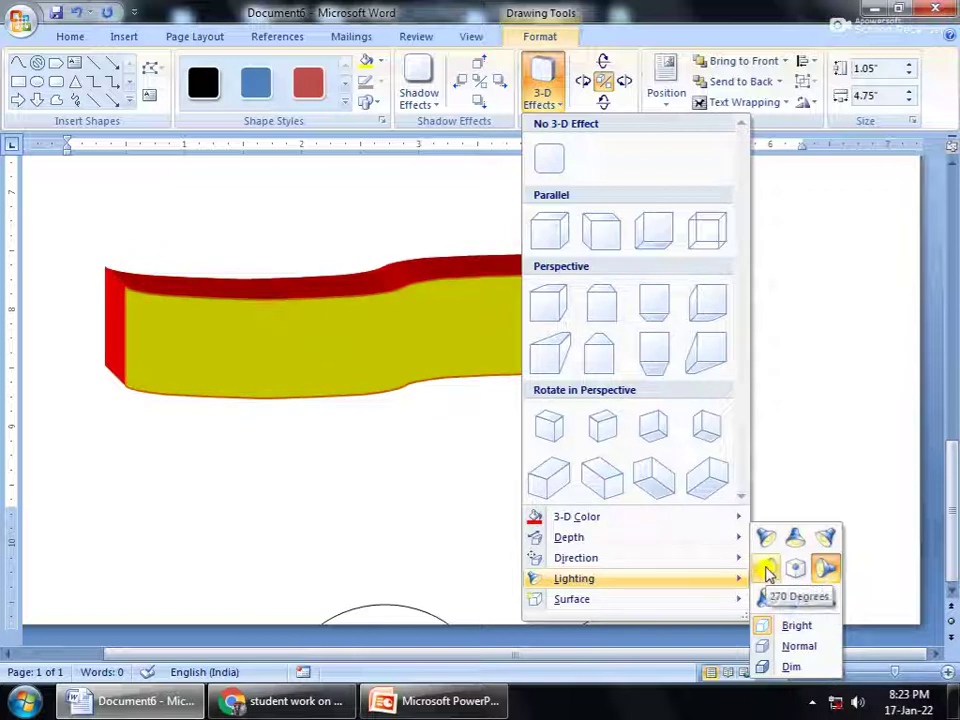
- Set the banner's 3-D lighting direction to 270 Degrees and its surface to Matte
click(791, 600)
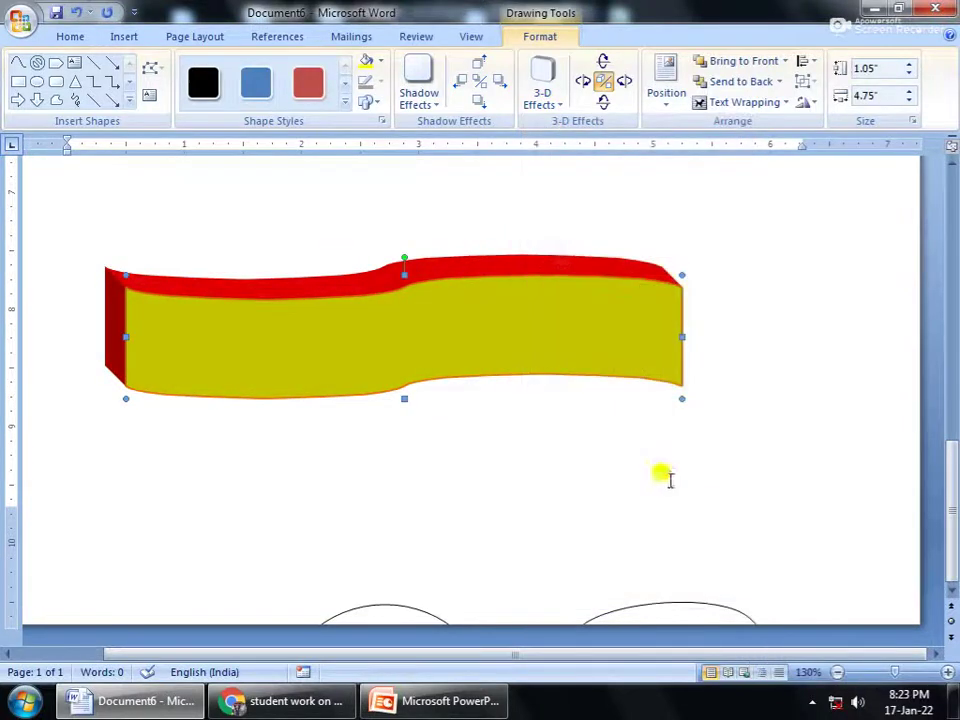
click(530, 104)
mouse_move(729, 600)
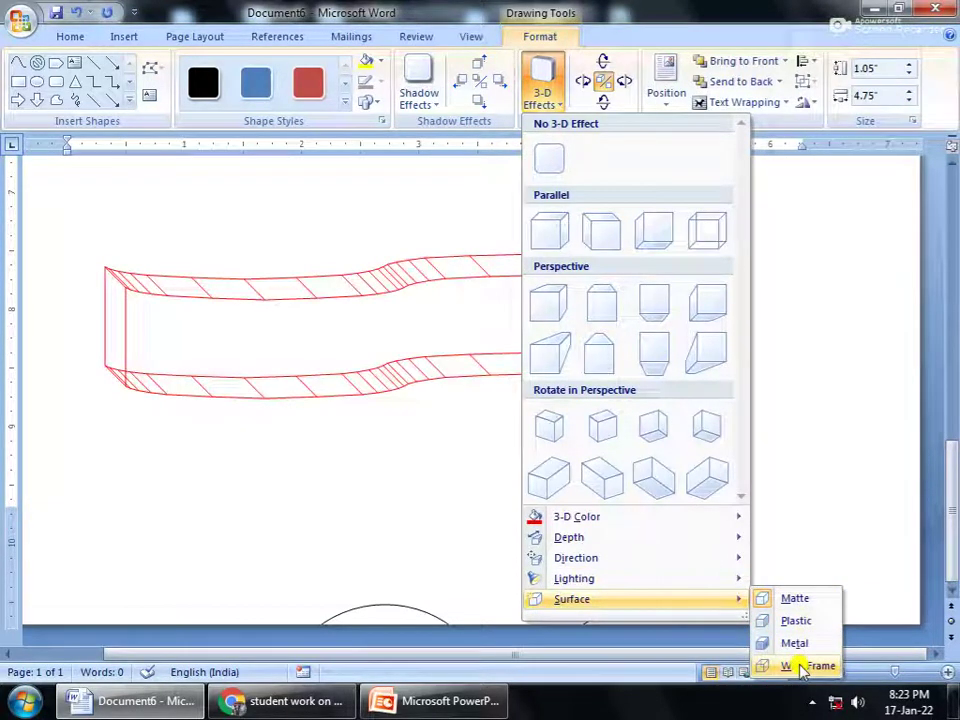
click(798, 600)
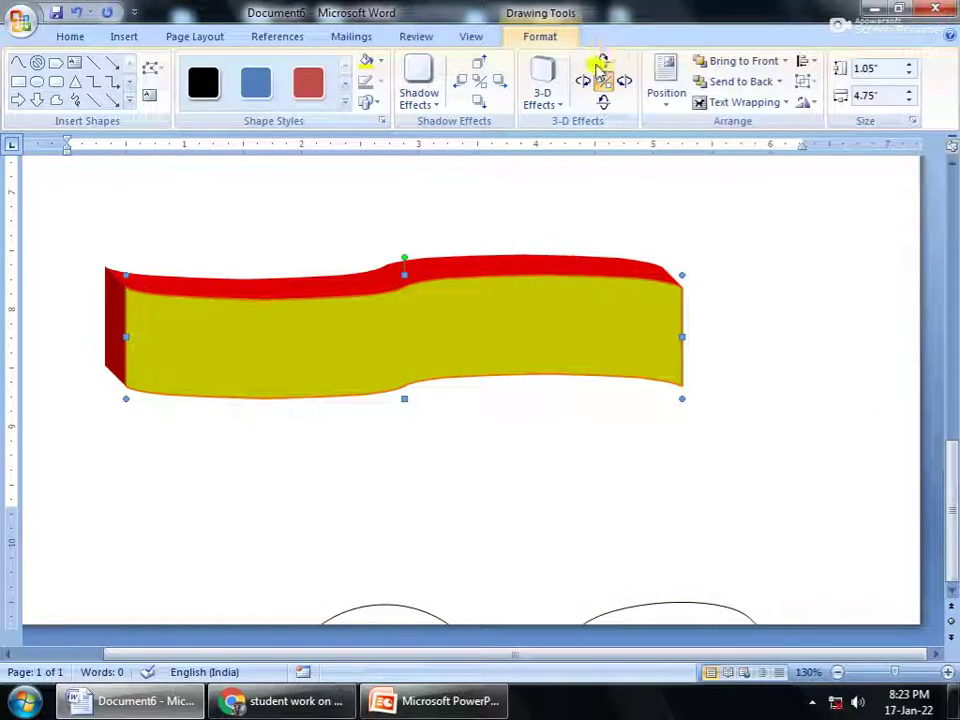
- Tilt the 3-D banner up nine steps, then back down six steps
click(607, 62)
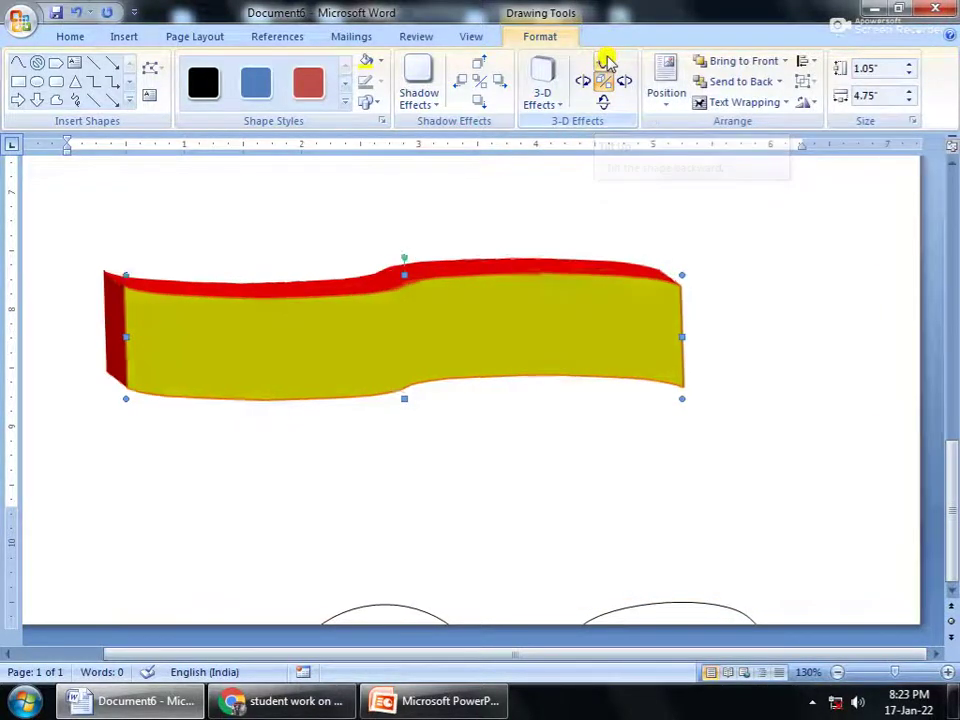
click(607, 62)
click(607, 62)
click(607, 62)
click(607, 62)
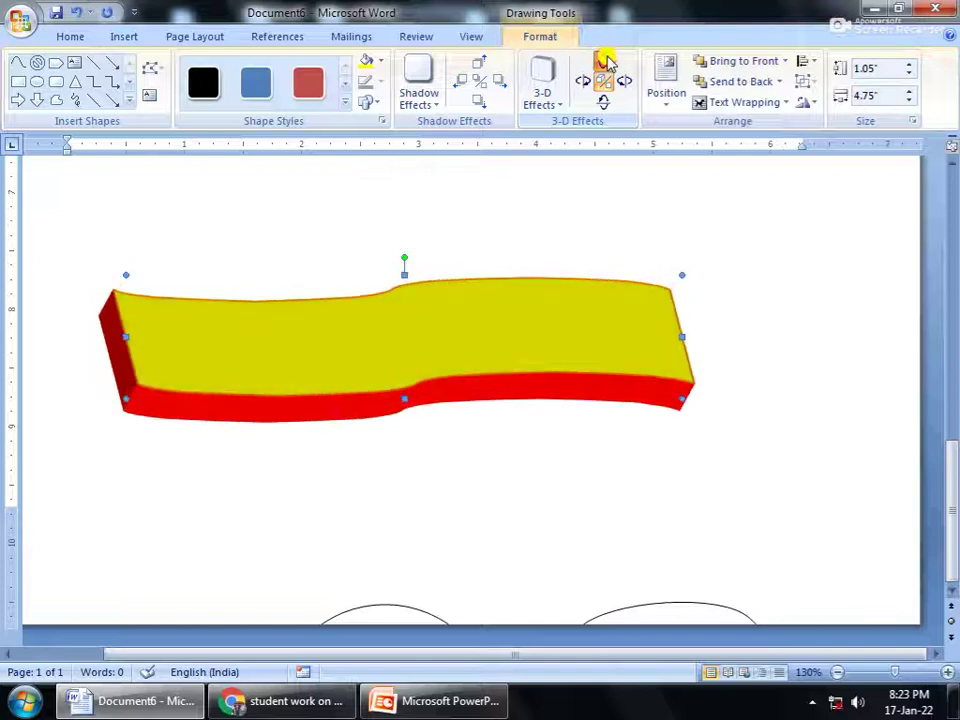
click(607, 62)
click(607, 62)
click(607, 61)
click(607, 61)
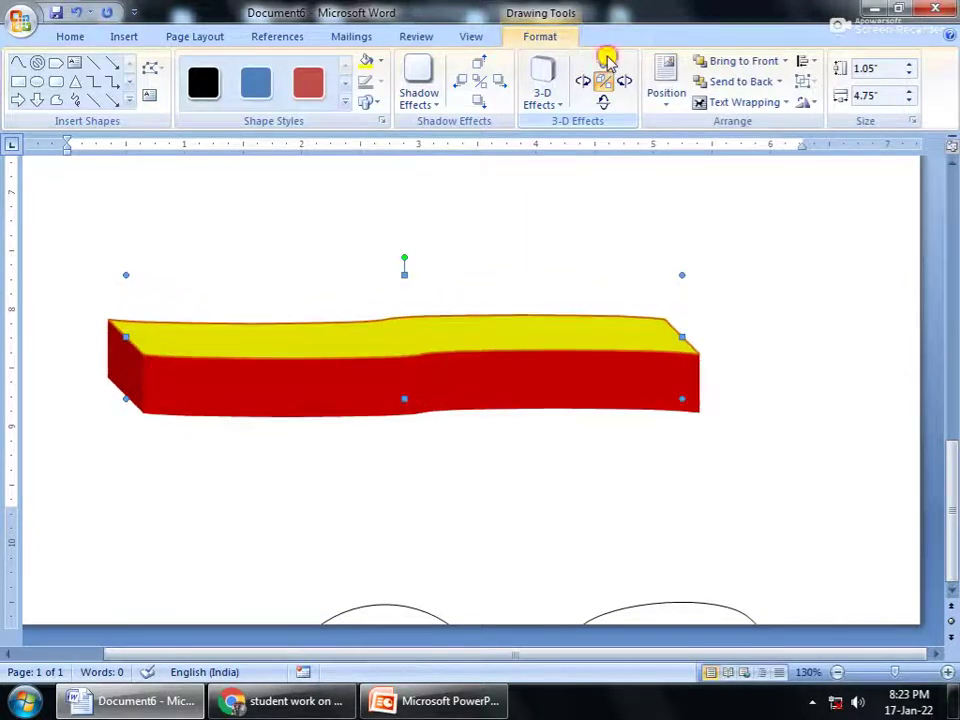
click(602, 101)
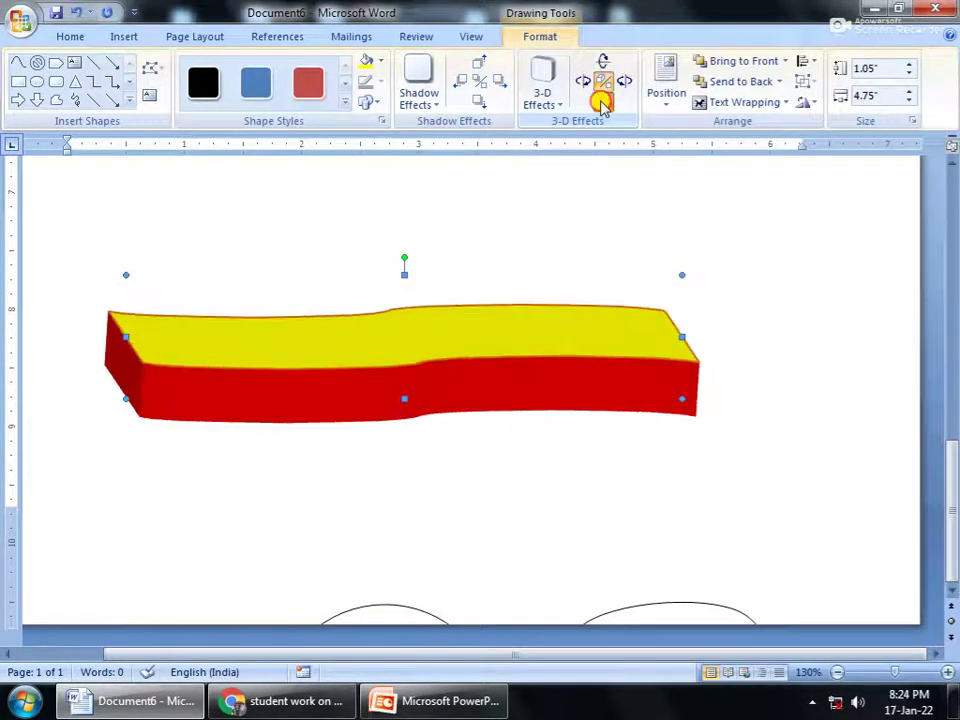
click(602, 101)
click(602, 101)
click(602, 101)
click(602, 101)
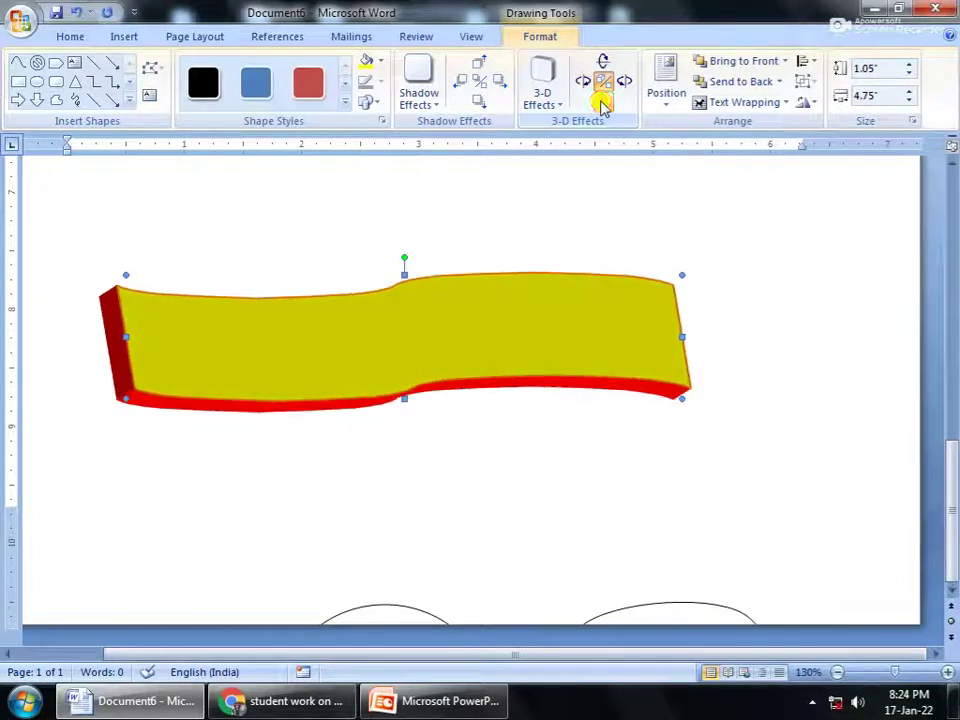
click(602, 102)
- Turn the 3-D banner right eight steps, then back left six steps
click(624, 80)
click(624, 80)
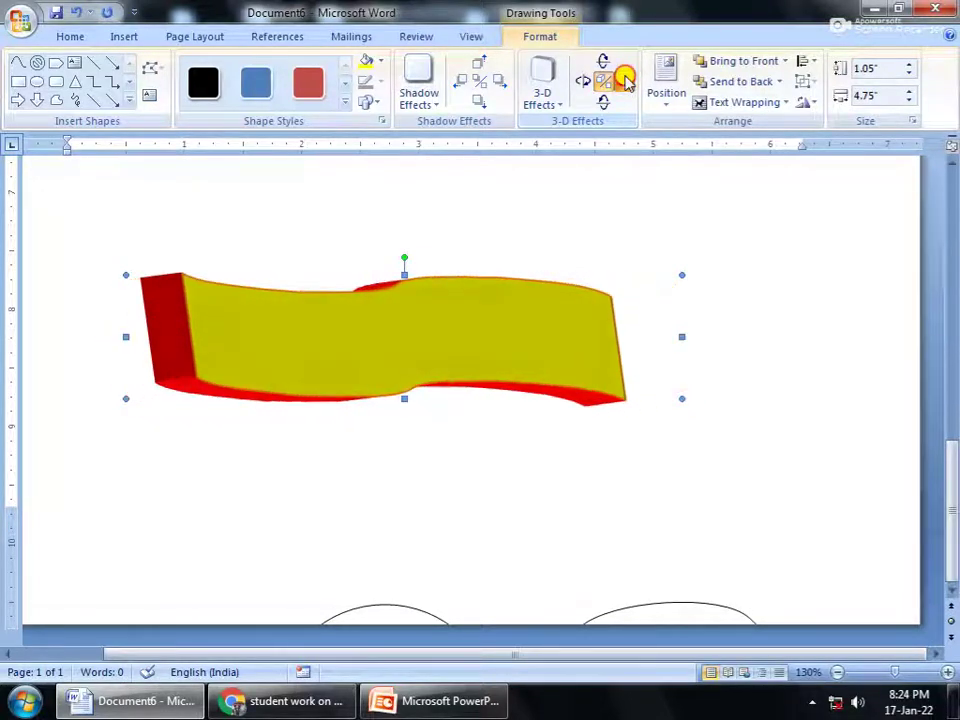
click(624, 80)
click(624, 80)
click(624, 80)
click(624, 80)
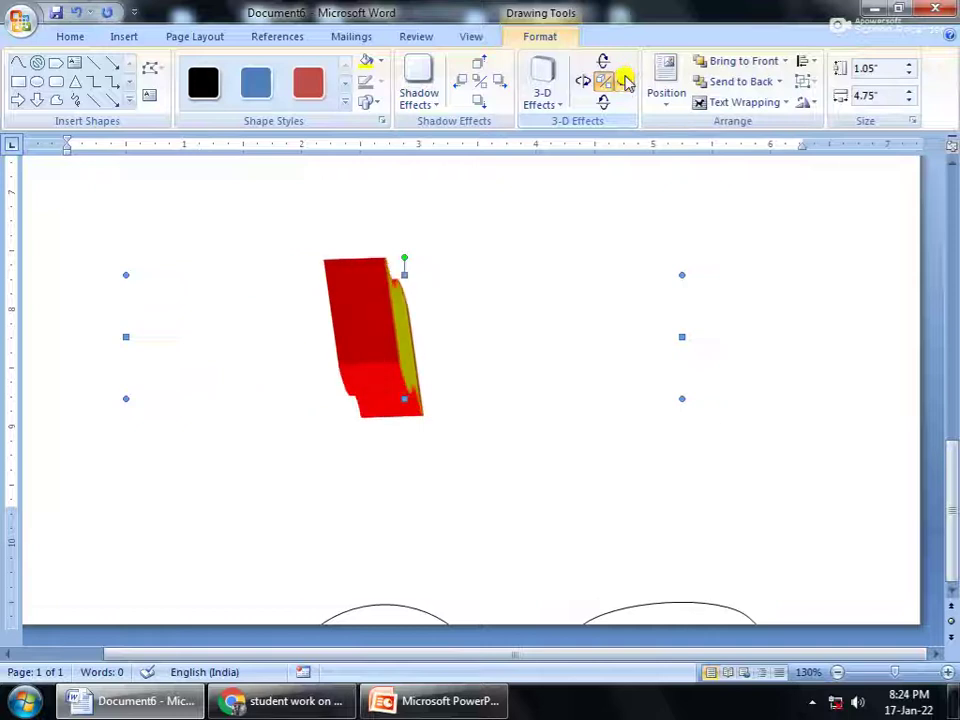
click(624, 80)
click(624, 80)
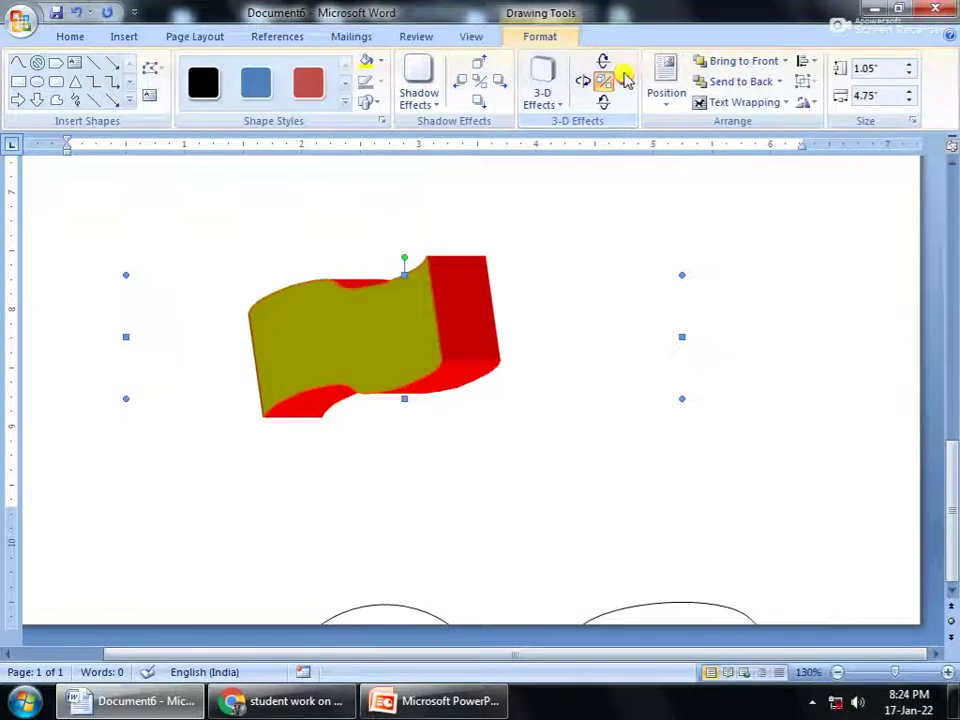
click(580, 82)
click(580, 82)
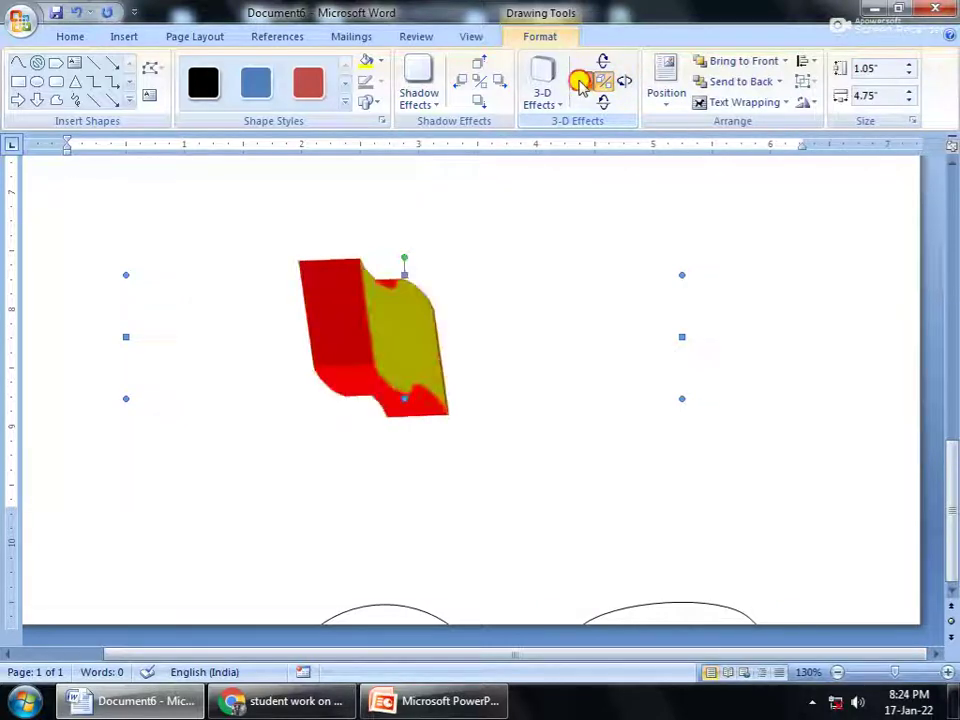
click(580, 82)
click(580, 82)
click(580, 82)
click(580, 82)
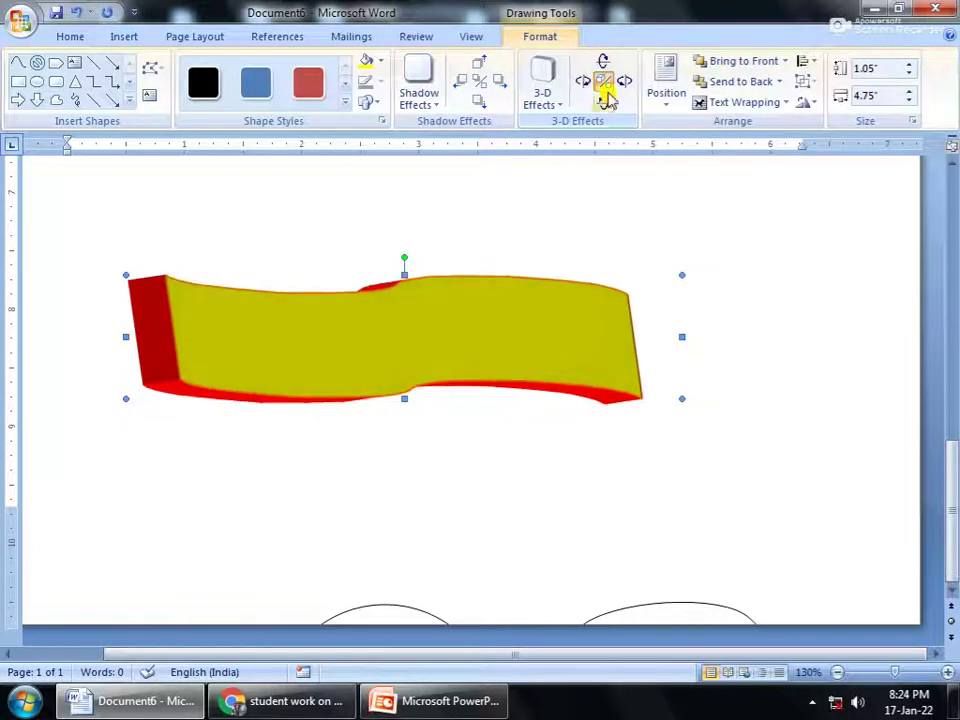
- Delete the yellow 3-D banner shape
click(525, 214)
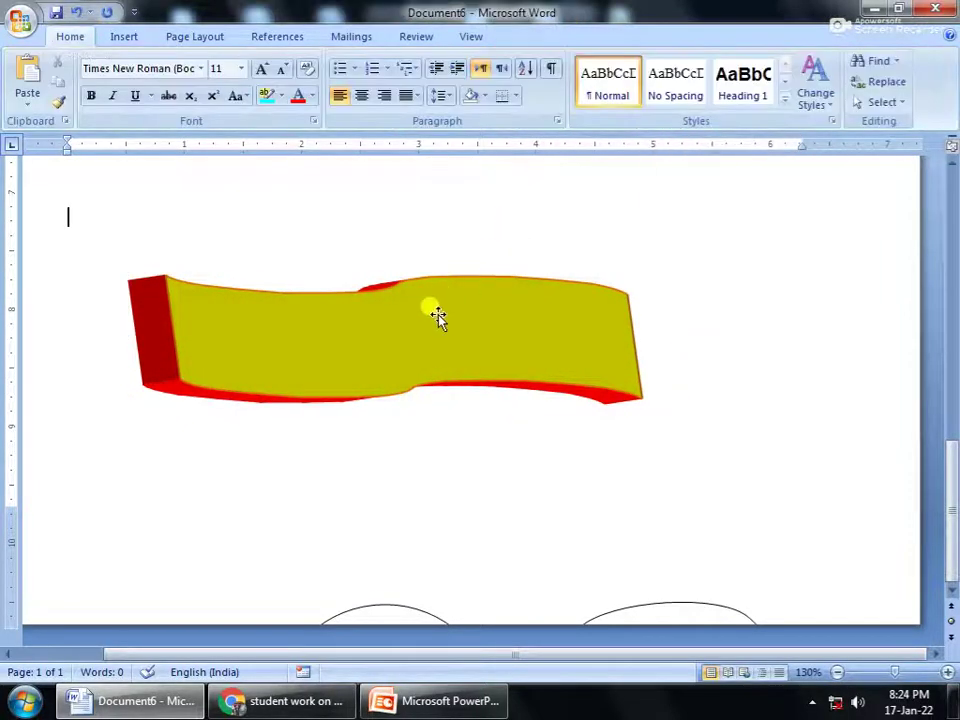
click(435, 317)
key(Delete)
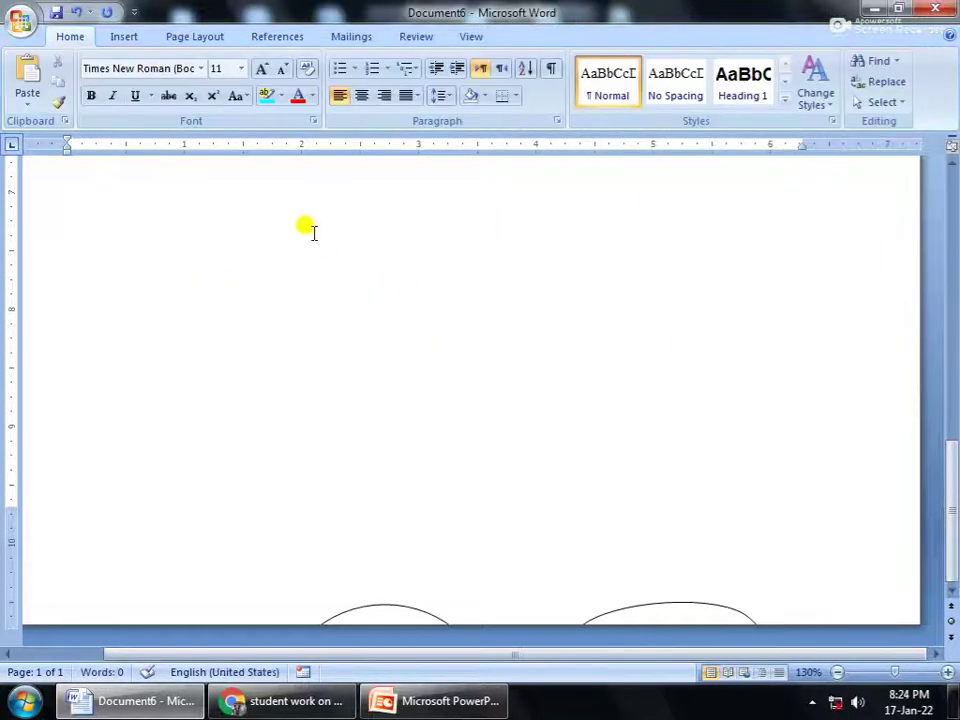
- Generate filler paragraphs below the clip art with the rand formula
key(Page_Up)
key(Page_Up)
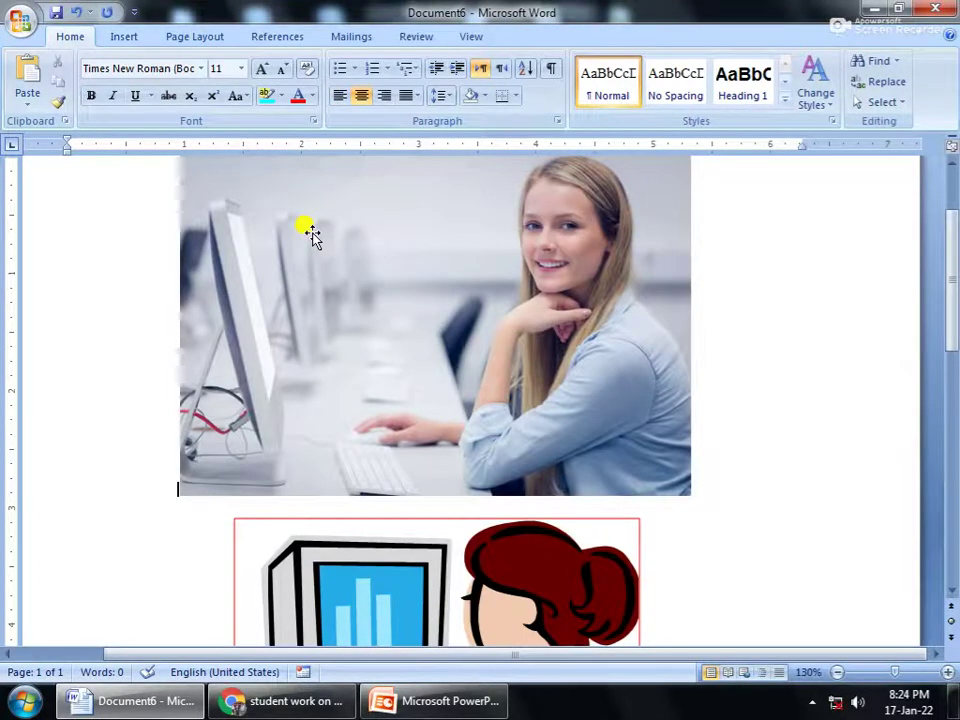
key(Down)
key(Down)
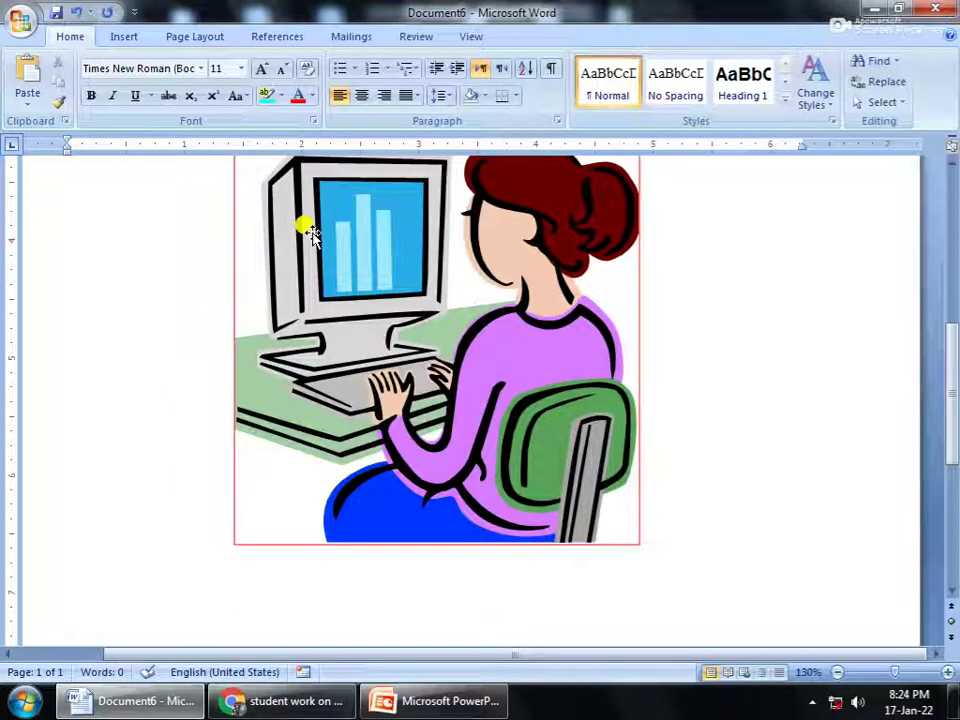
text(=rand)
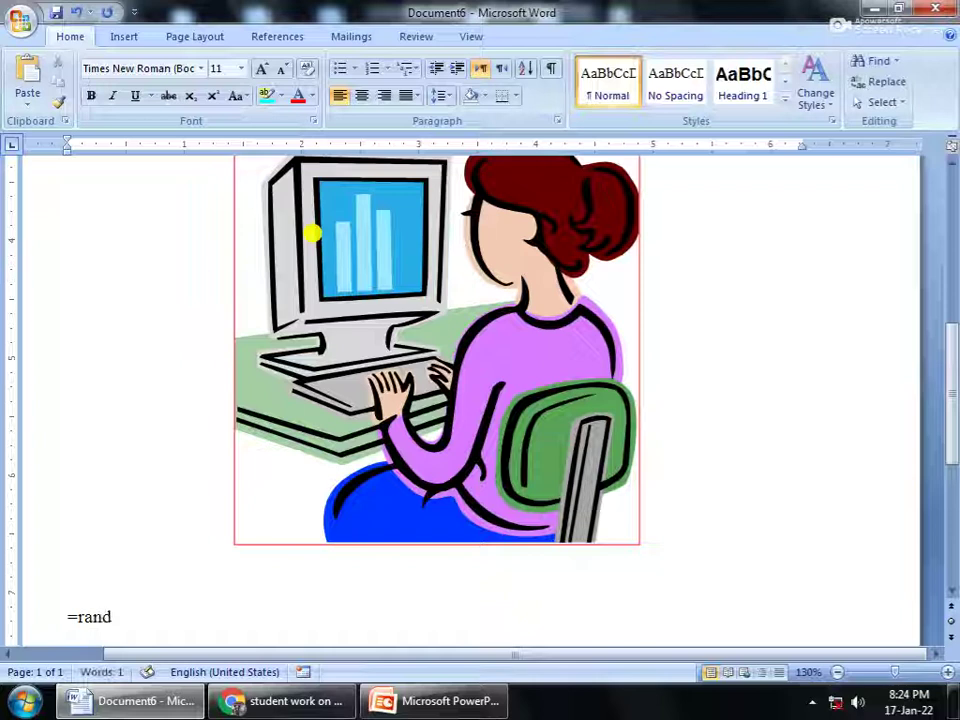
text(())
key(Return)
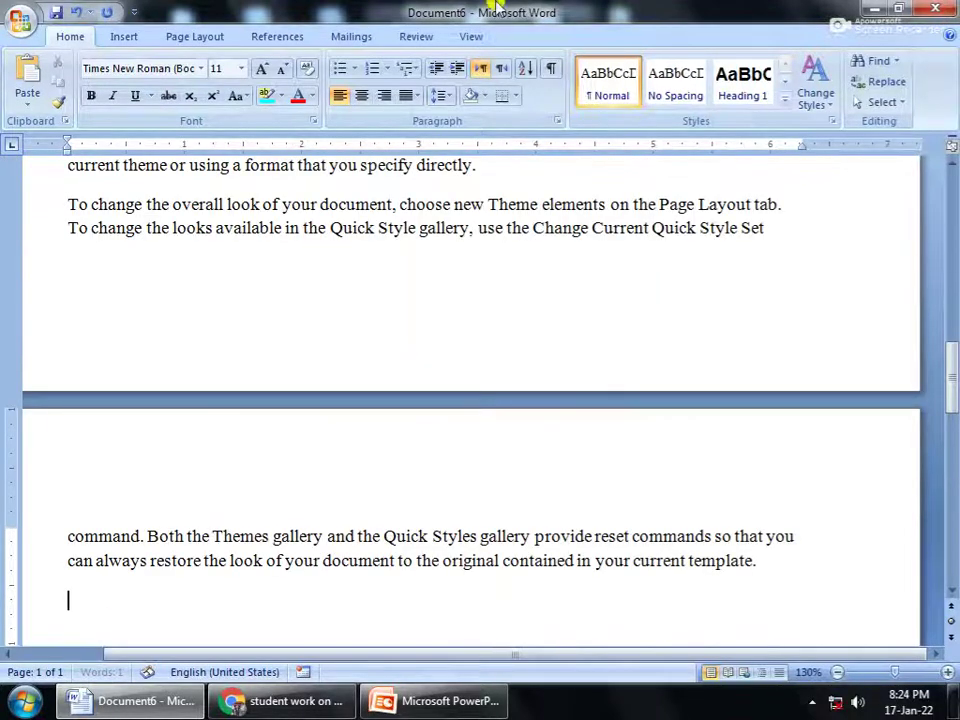
- Add two blank lines above the filler text and zoom the page out to 110%
scroll(519, 510, up, 3)
scroll(192, 400, up, 3)
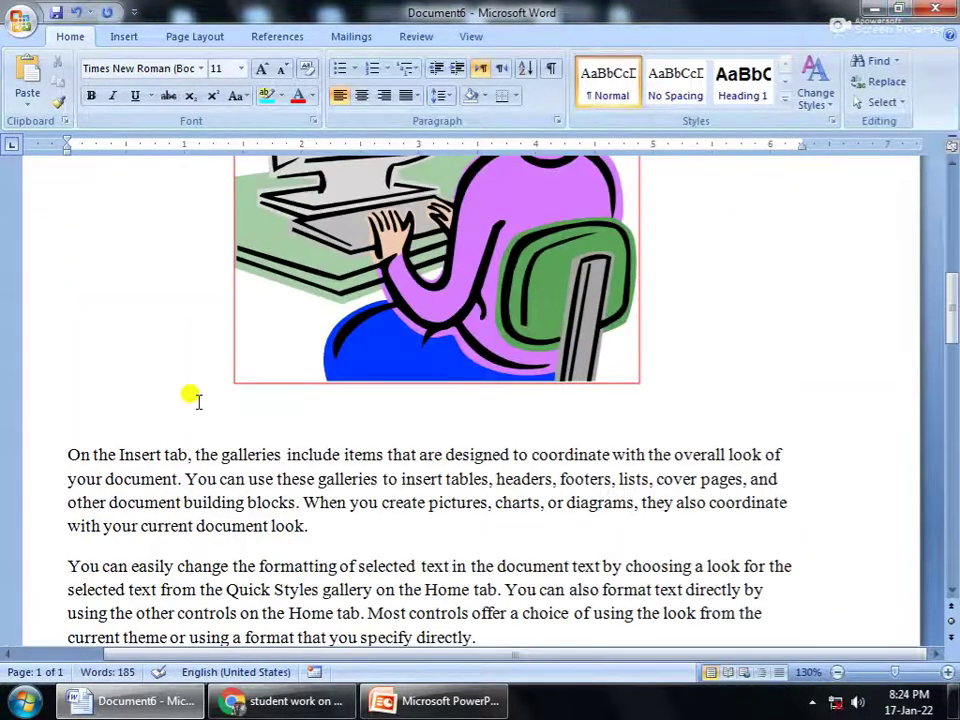
click(66, 454)
key(Return)
key(Return)
key(Return)
key(Return)
key(Return)
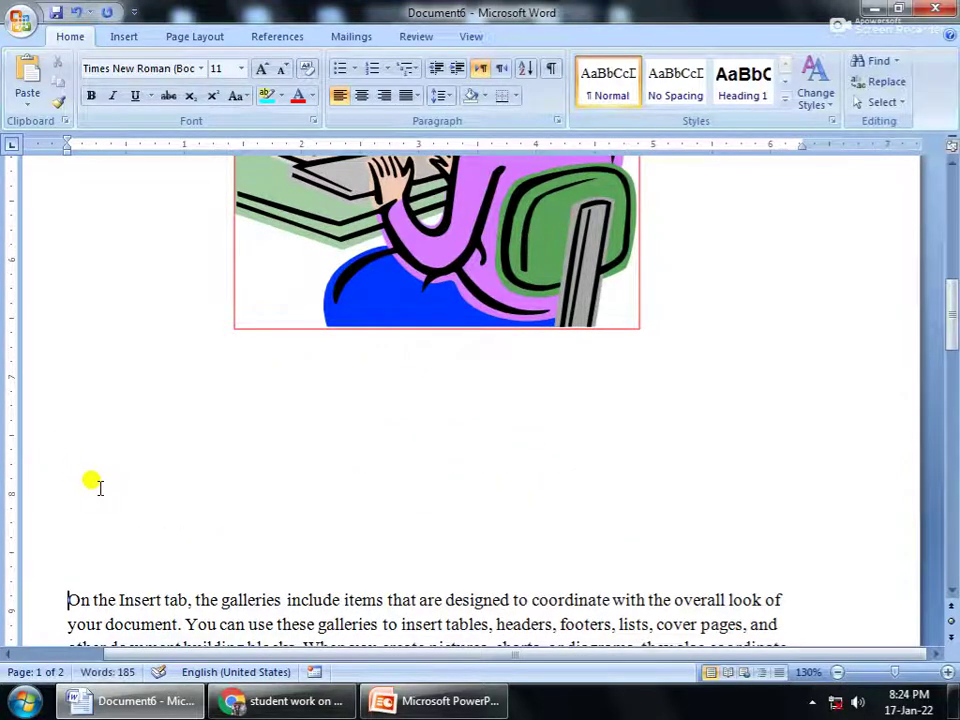
key(Return)
key(Return)
scroll(455, 660, down, 3)
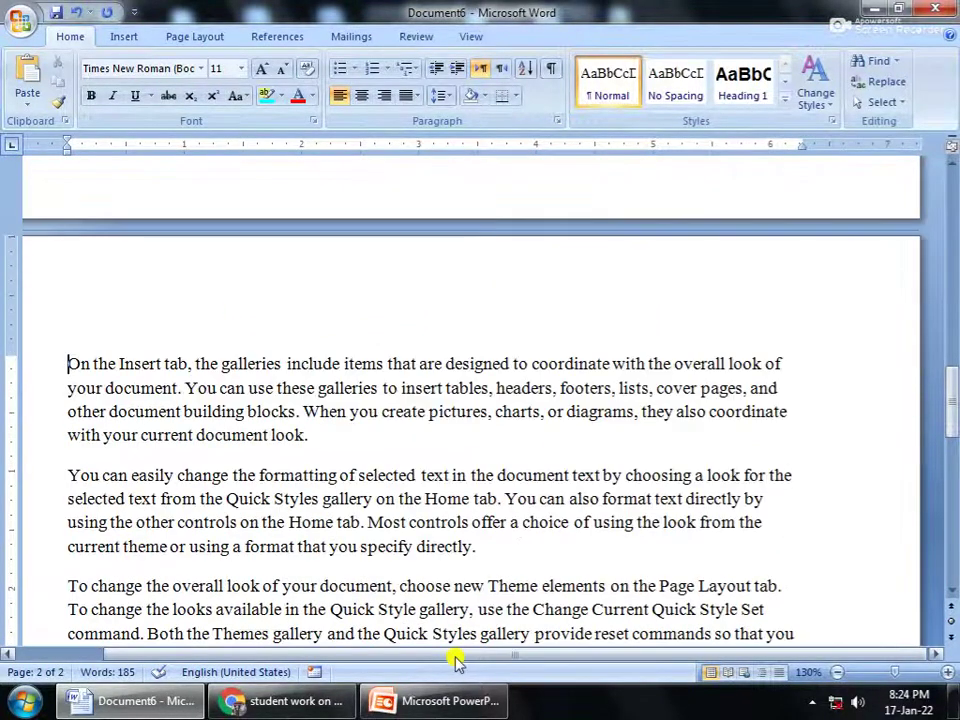
click(837, 672)
click(837, 672)
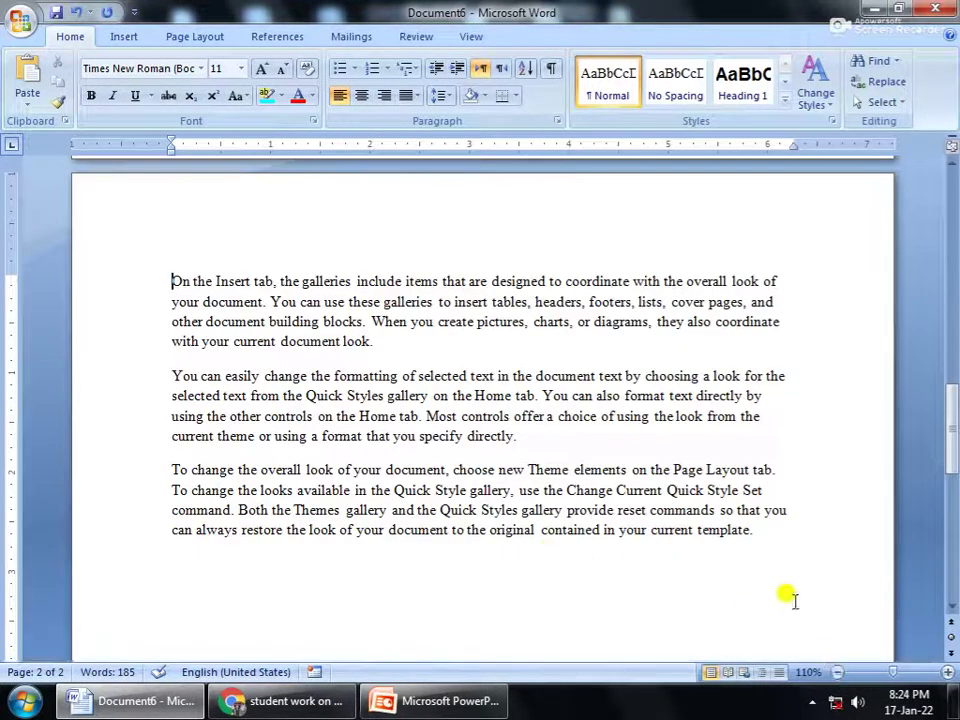
- Paste a copy of the three filler paragraphs at the end of the text
drag(773, 543, 311, 266)
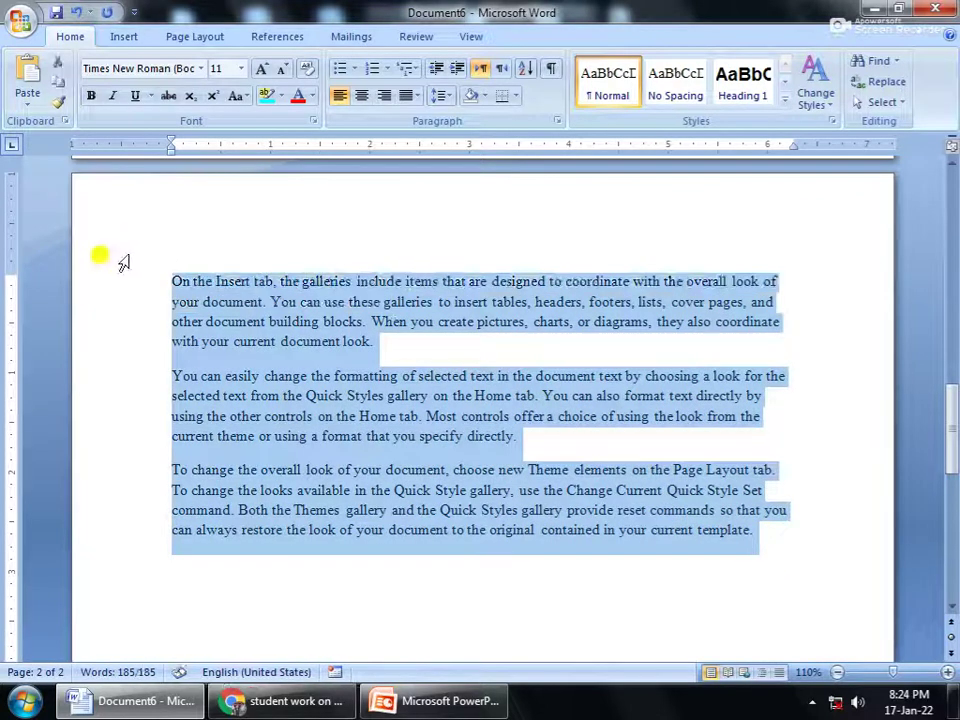
click(790, 542)
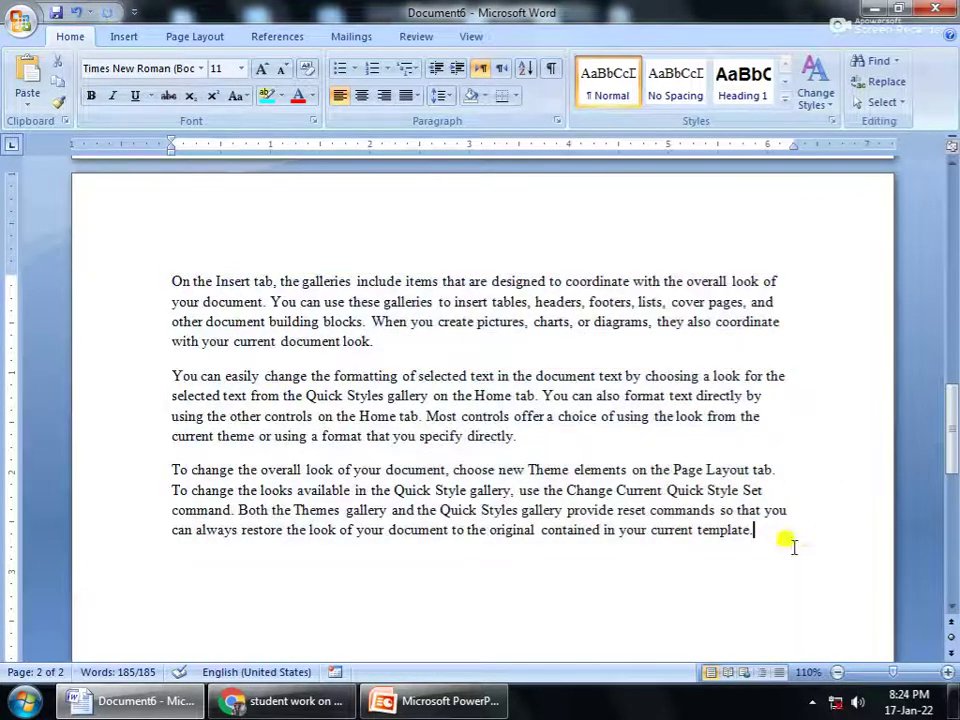
text(On the Insert tab, the galleries include items that are designed to coordinate with the overall look of your document. You can use these galleries to insert tables, headers, footers, lists, cover pages, and other document building blocks. When you create pictures, charts, or diagrams, they also coordinate with your current document look. You can easily change the formatting of selected text in the document text by choosing a look for the selected text from the Quick Styles gallery on the Home tab. You can also format text directly by using the other controls on the Home tab. Most controls offer a choice of using the look from the current theme or using a format that you specify directly. To change the overall look of your document, choose new Theme elements on the Page Layout tab. To change the looks available in the Quick Style gallery, use the Change Current Quick Style Set command. Both the Themes gallery and the Quick Styles gallery provide reset commands so that you can always restore the look of your document to the original contained in your current template.)
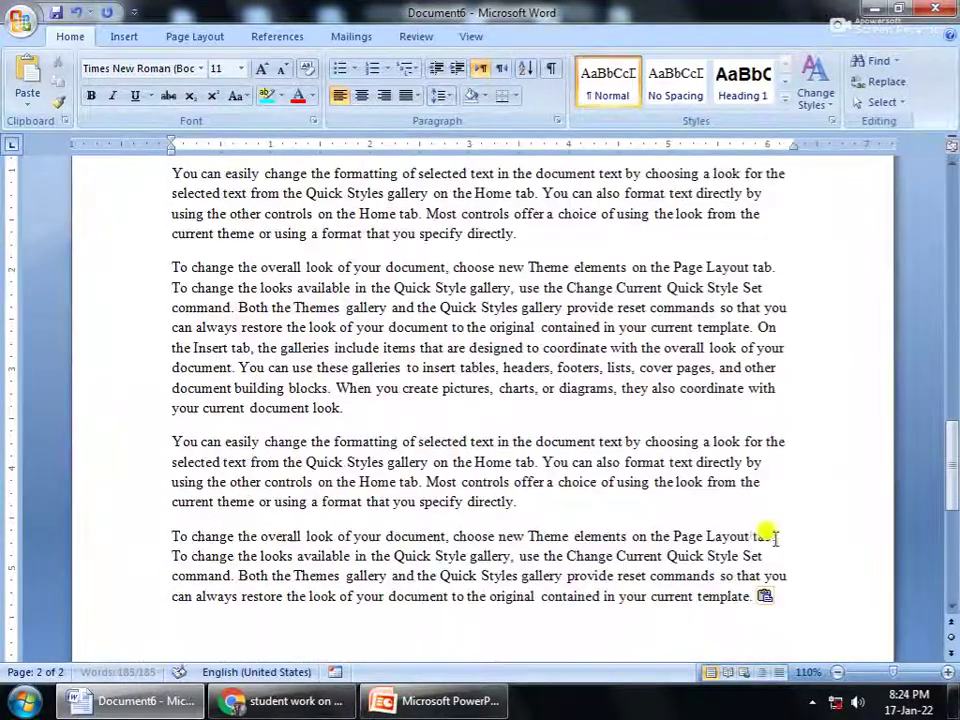
key(Return)
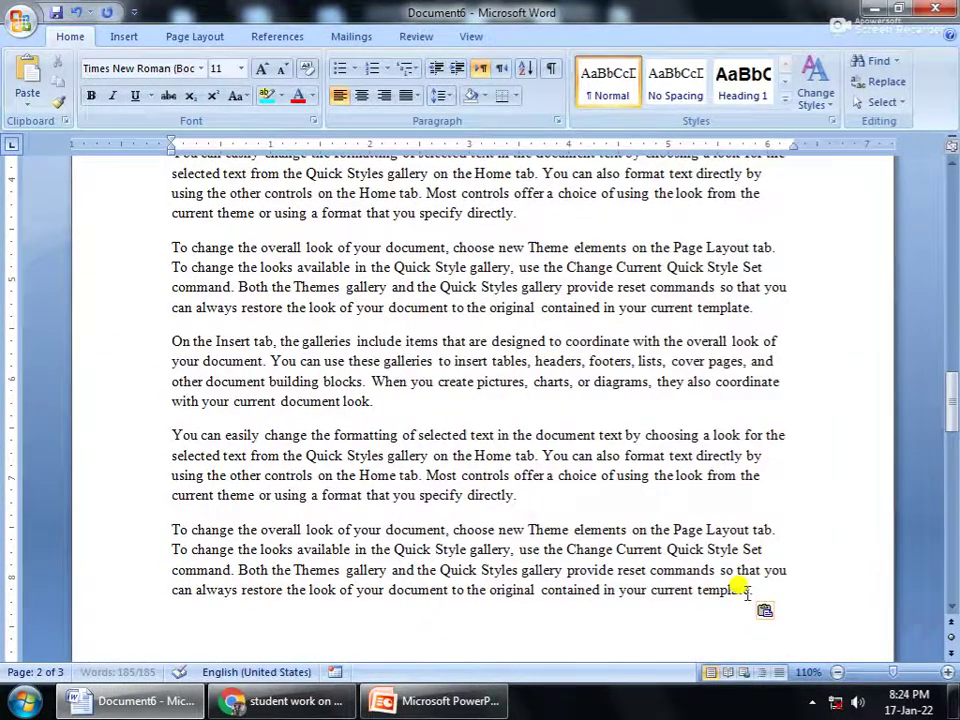
- Place the insertion point after the first paragraph
scroll(735, 592, up, 4)
scroll(700, 580, up, 3)
scroll(696, 579, up, 3)
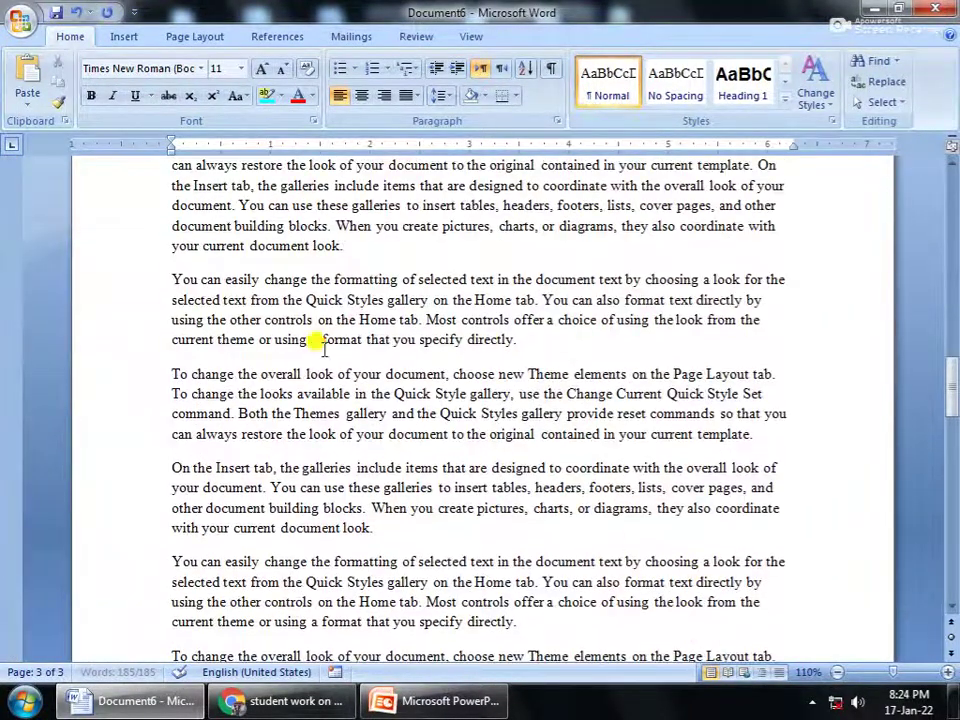
scroll(321, 330, up, 3)
scroll(385, 290, up, 3)
click(398, 383)
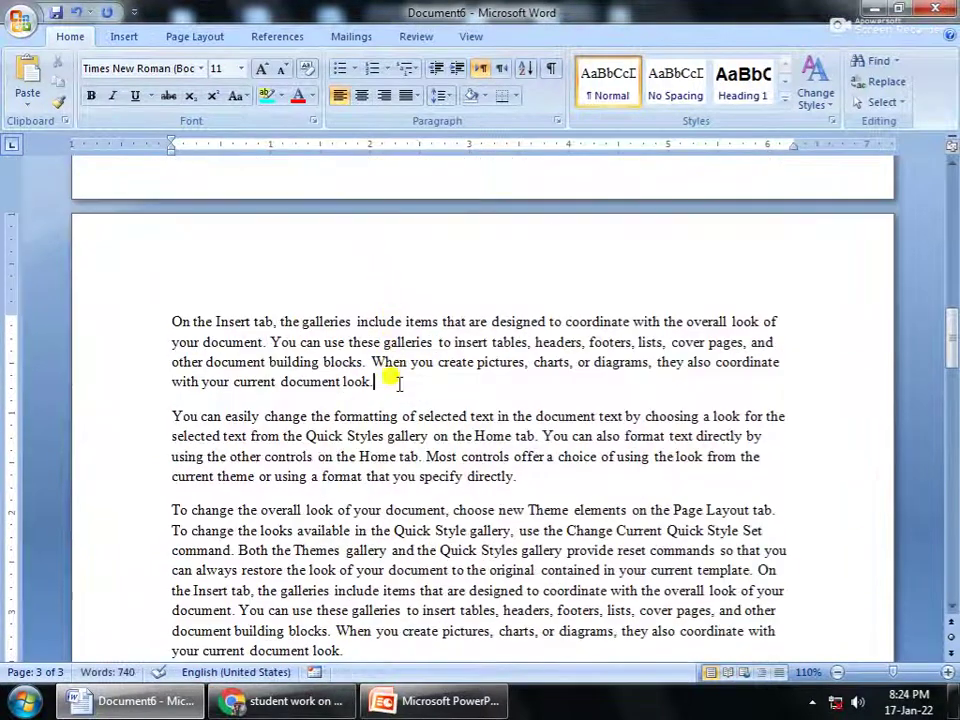
click(124, 37)
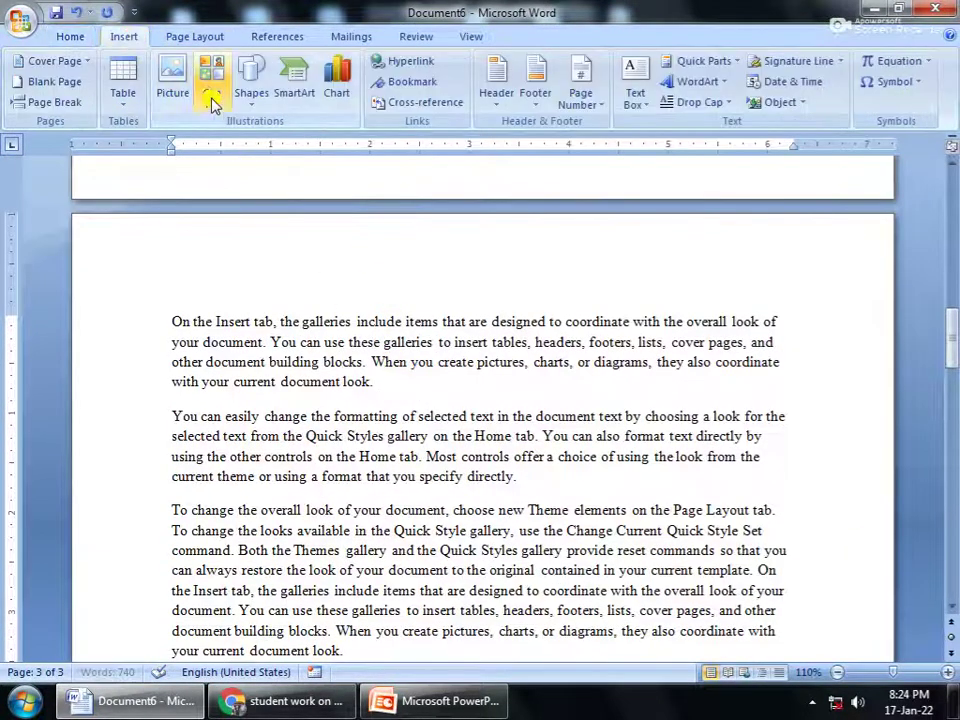
- Draw a No Symbol shape over the second paragraph, widen it to 1.74 inches and nudge it up-left
click(243, 95)
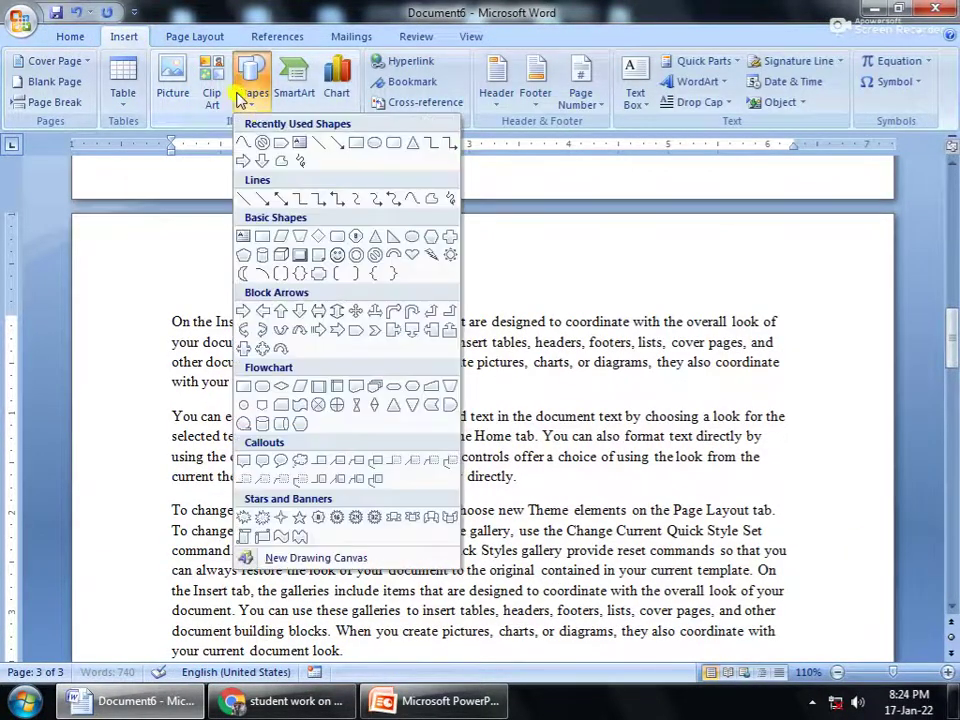
click(374, 256)
drag(386, 392, 535, 560)
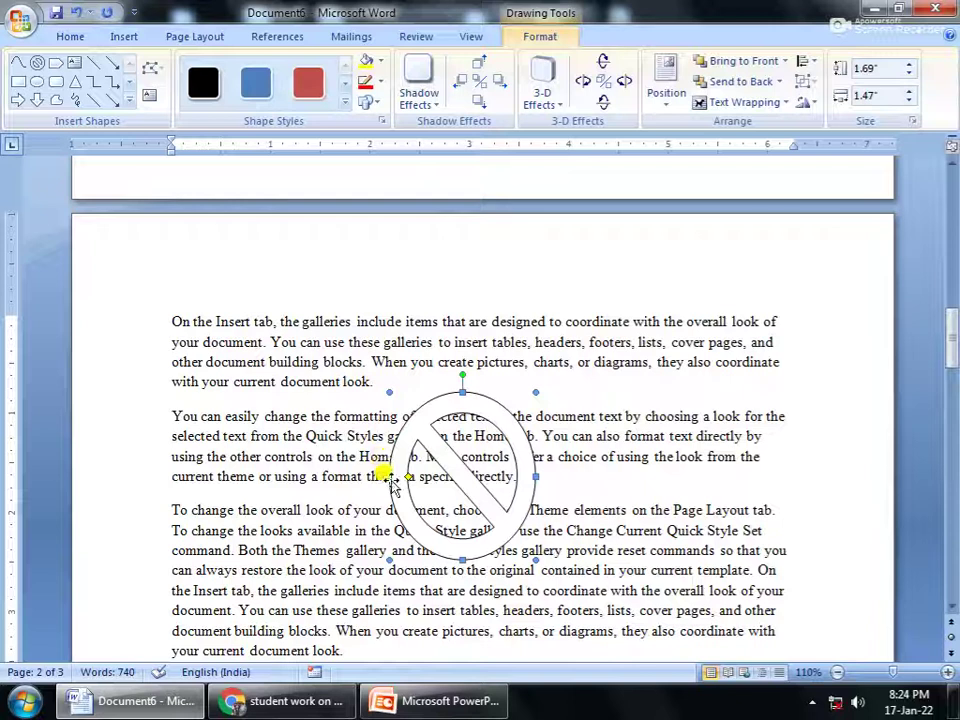
drag(385, 477, 362, 477)
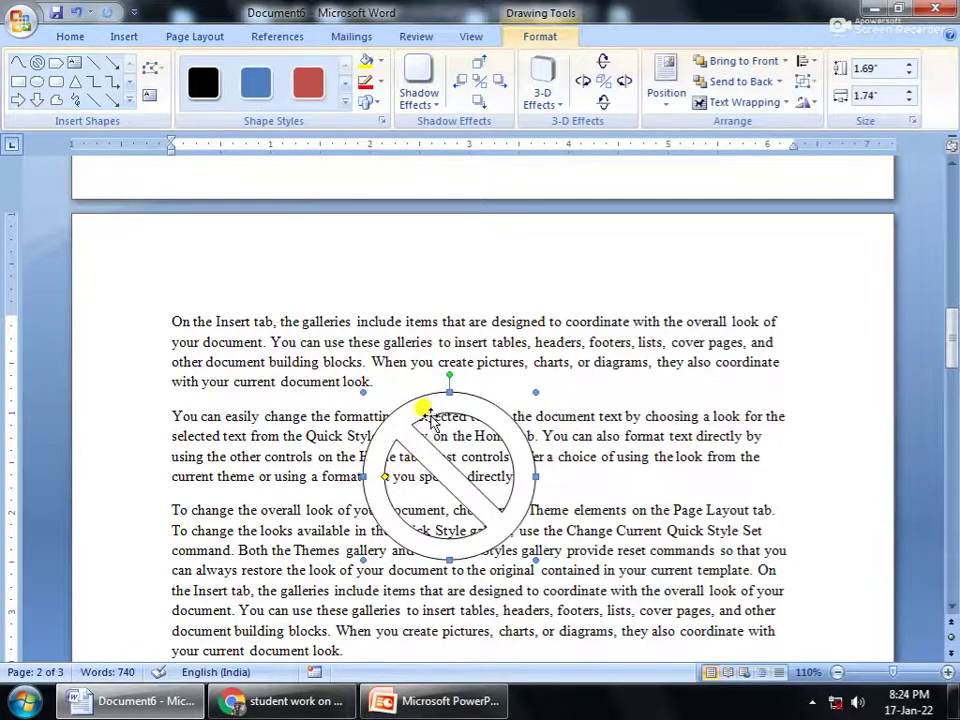
drag(428, 418, 412, 388)
- Nudge the No symbol right and position it top-left with square text wrapping
drag(478, 392, 504, 392)
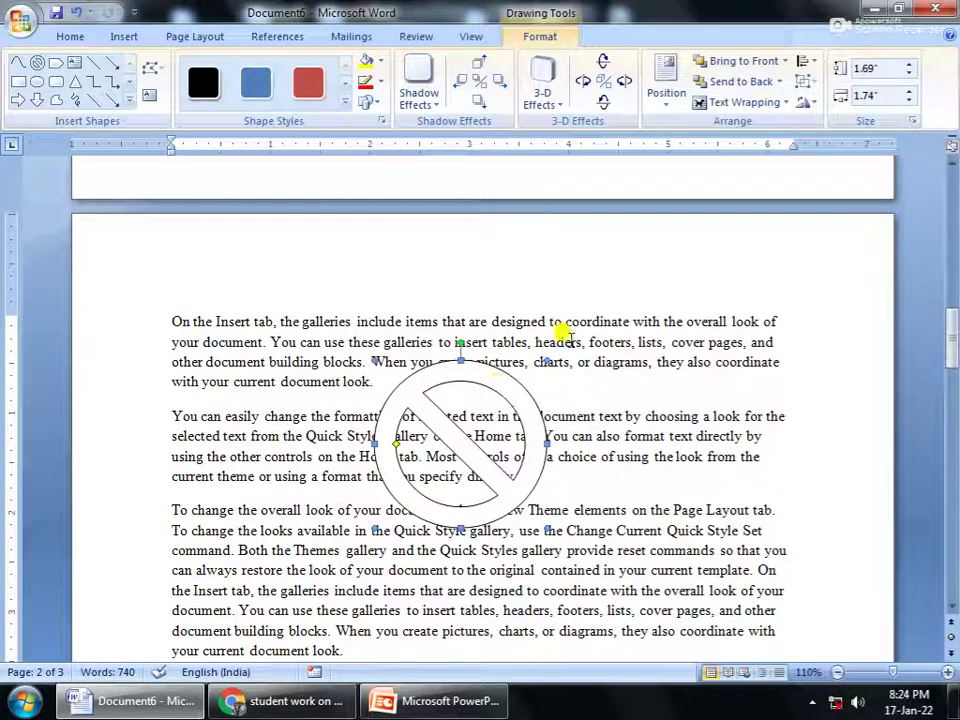
click(667, 98)
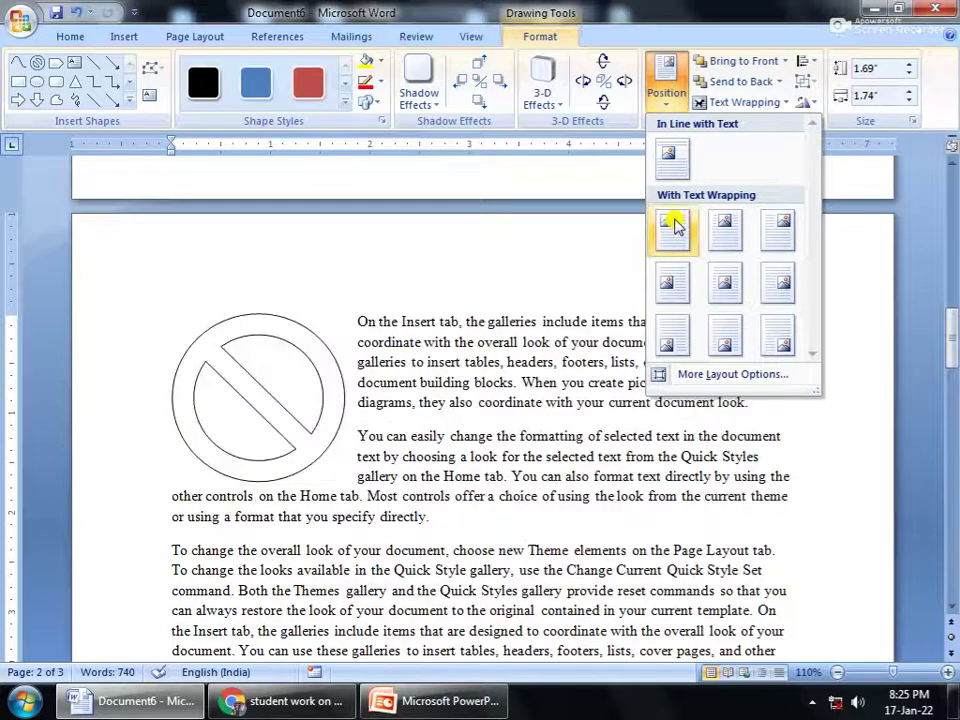
click(673, 226)
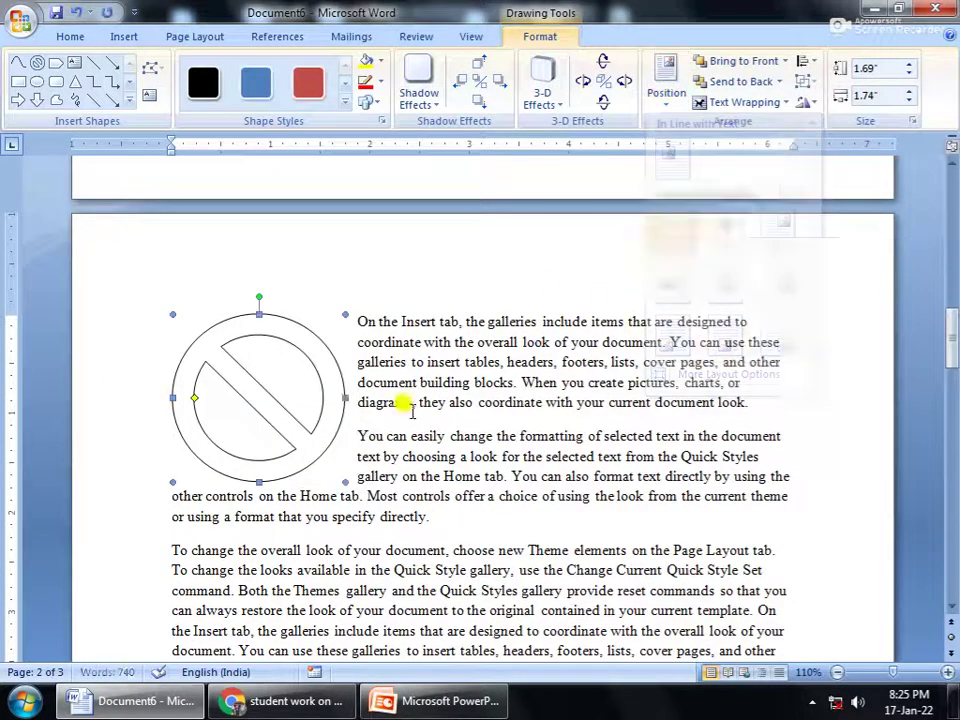
- Move the No symbol to the Middle Left position with square wrapping and zoom out
click(671, 100)
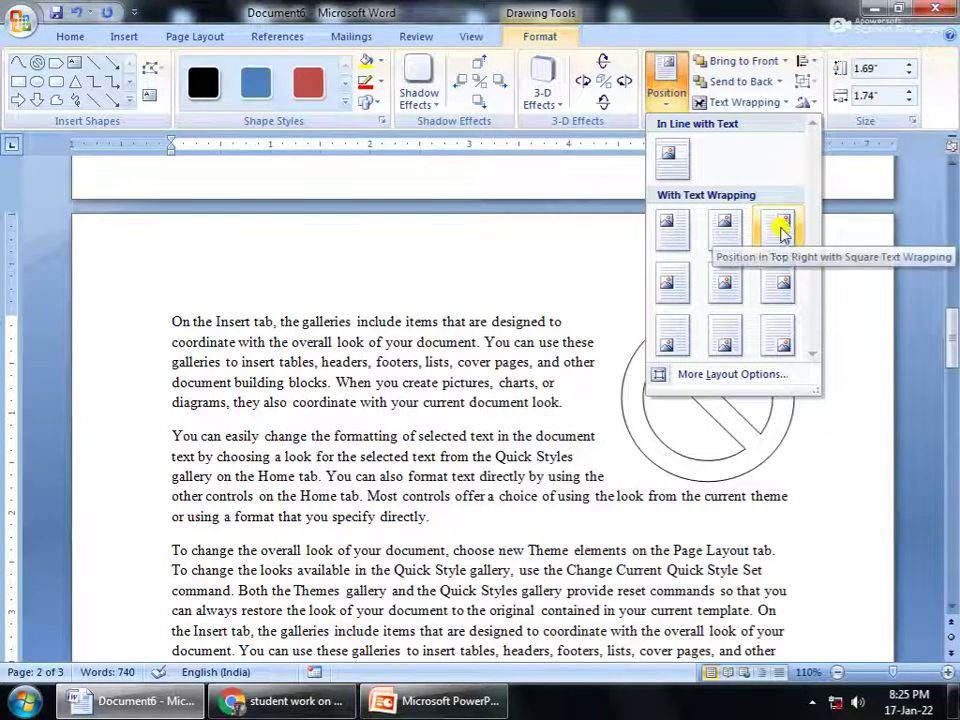
click(670, 295)
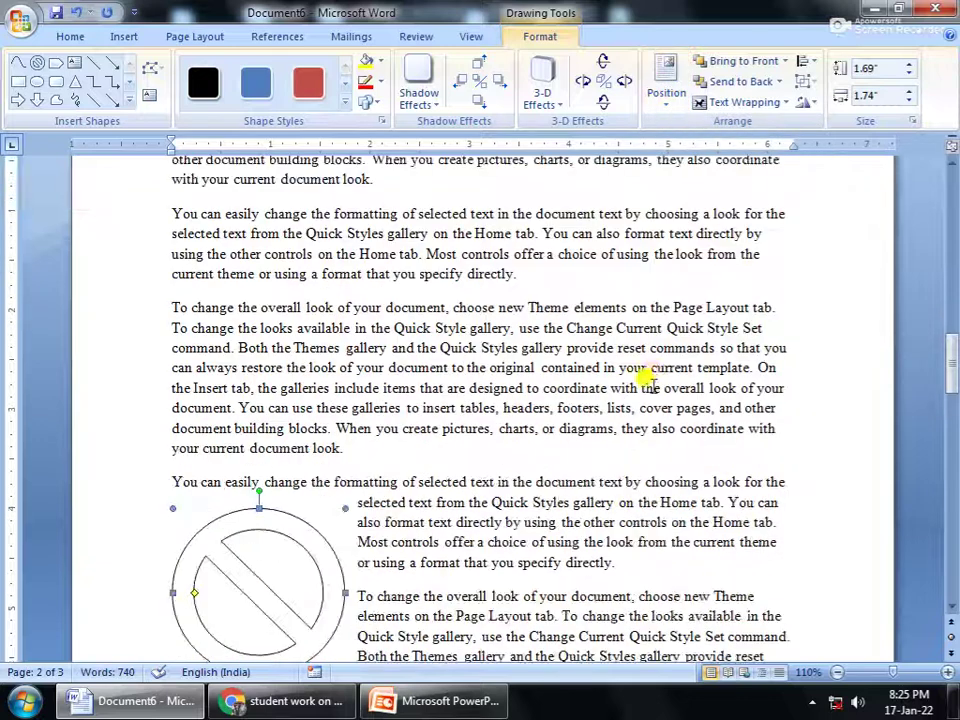
scroll(610, 410, down, 4)
scroll(577, 543, down, 3)
click(837, 672)
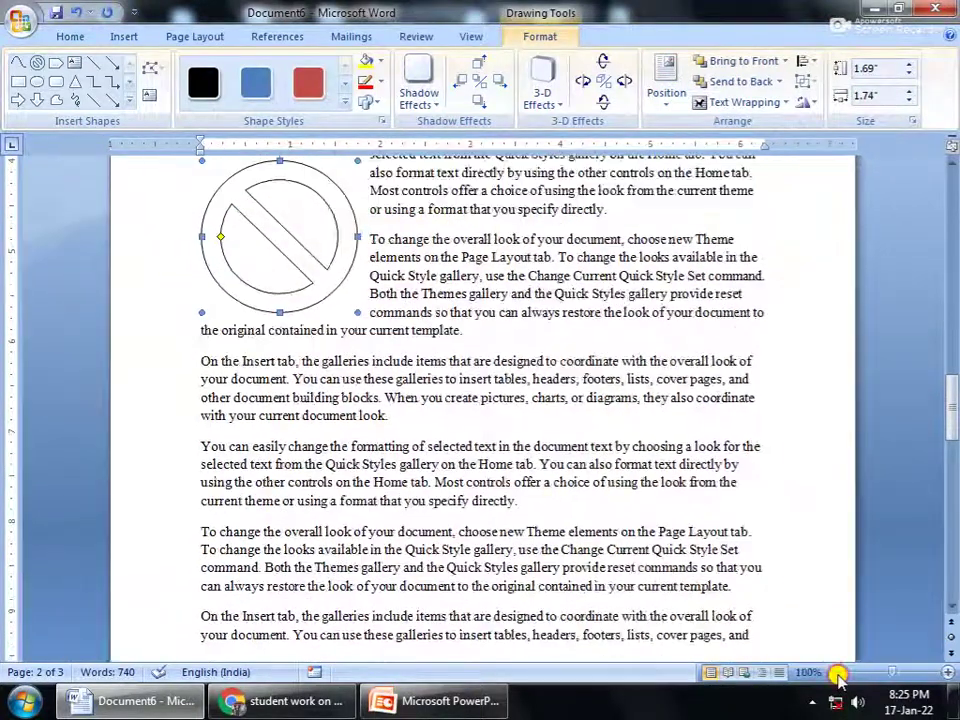
click(837, 672)
click(837, 672)
- Zoom out to two pages and set the shape's position to Middle Center with square wrapping
click(837, 672)
click(837, 672)
click(837, 672)
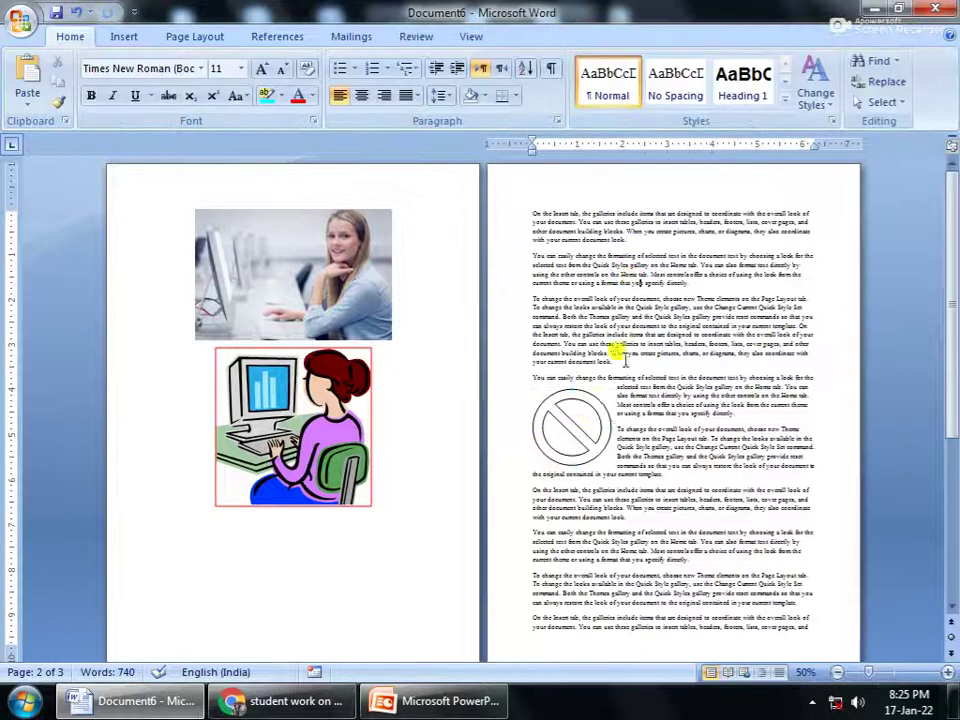
click(665, 88)
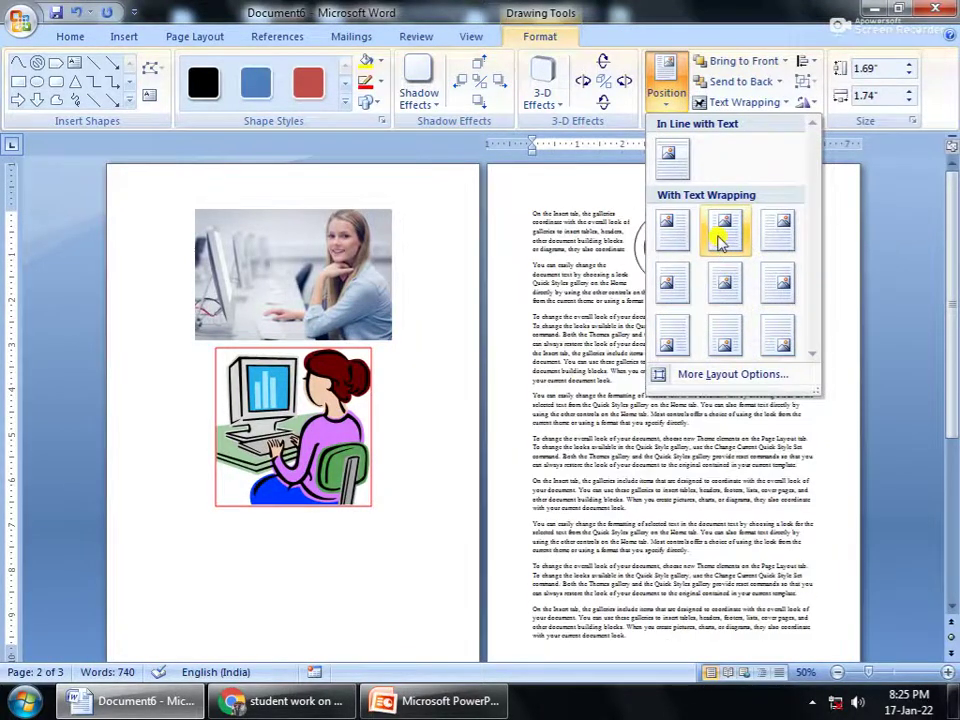
click(712, 287)
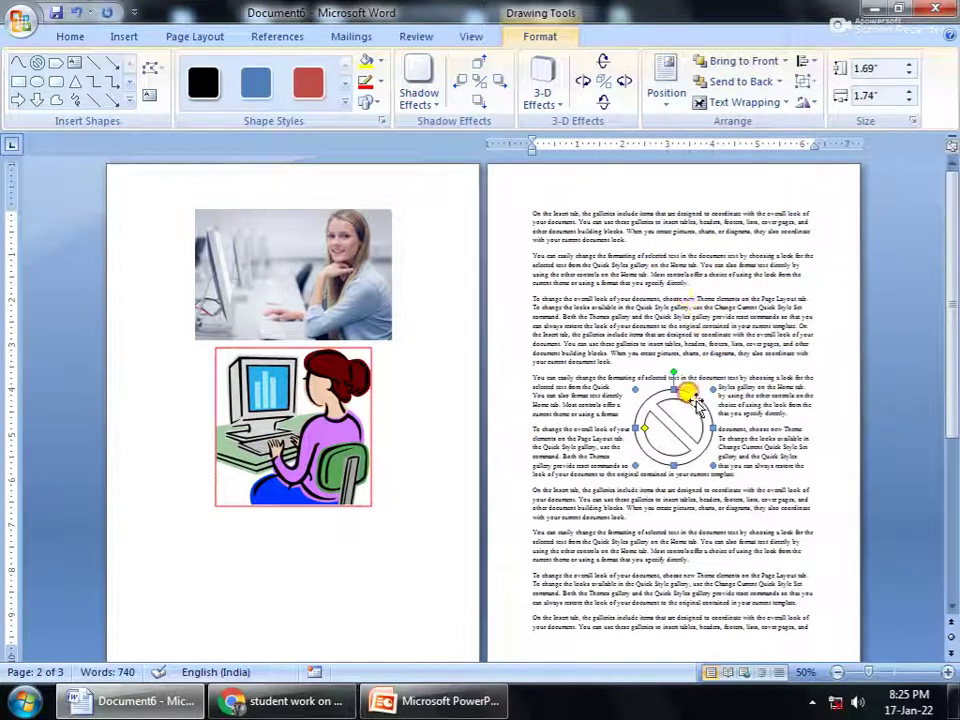
click(785, 68)
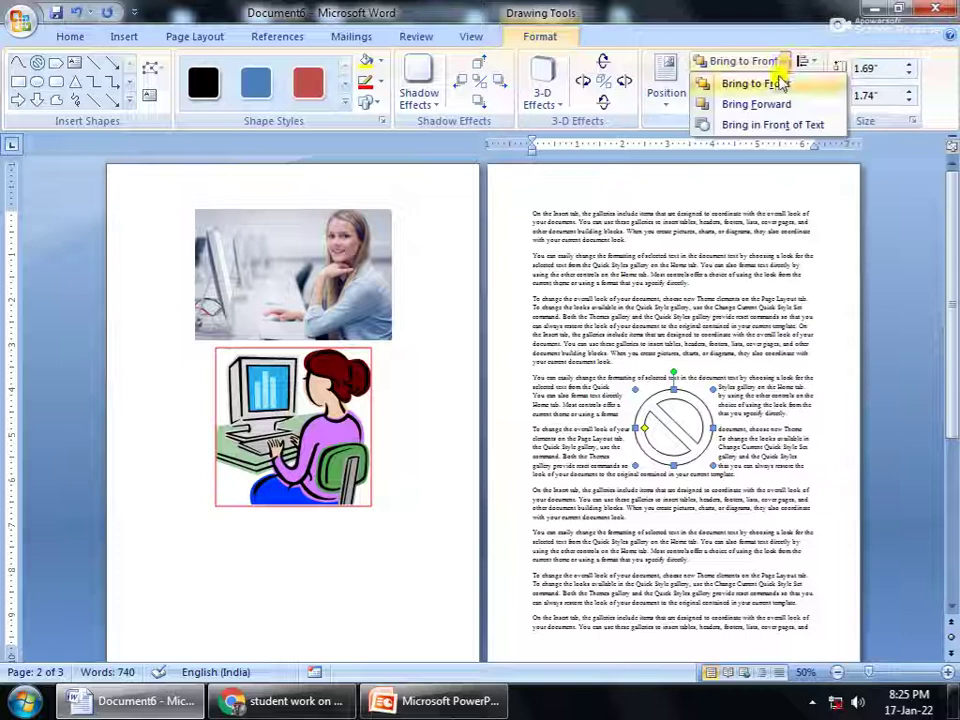
click(788, 140)
click(784, 83)
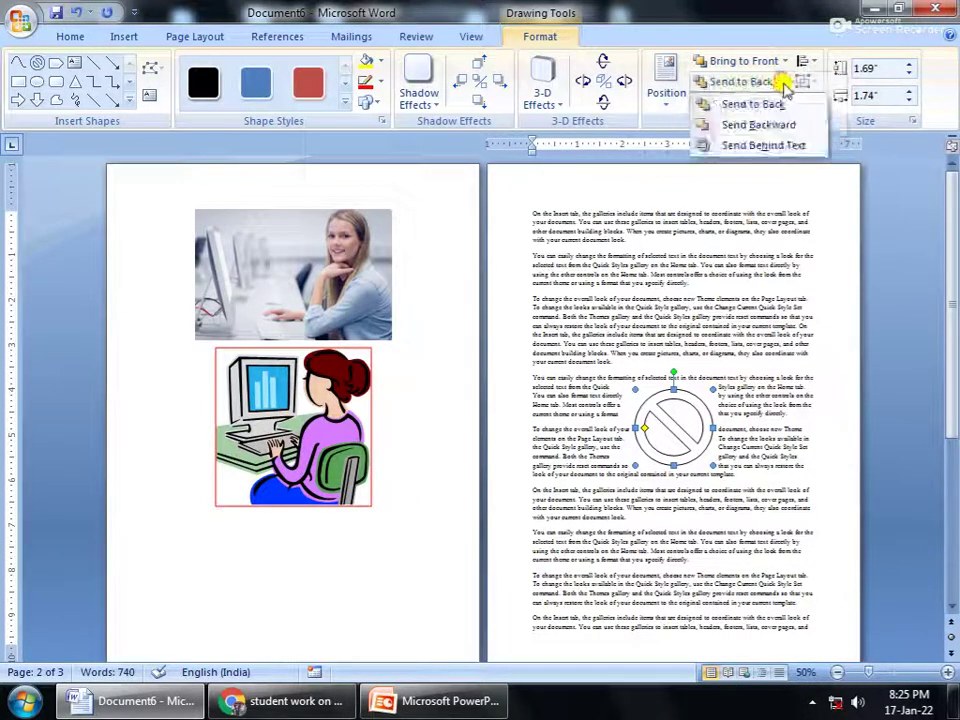
click(766, 175)
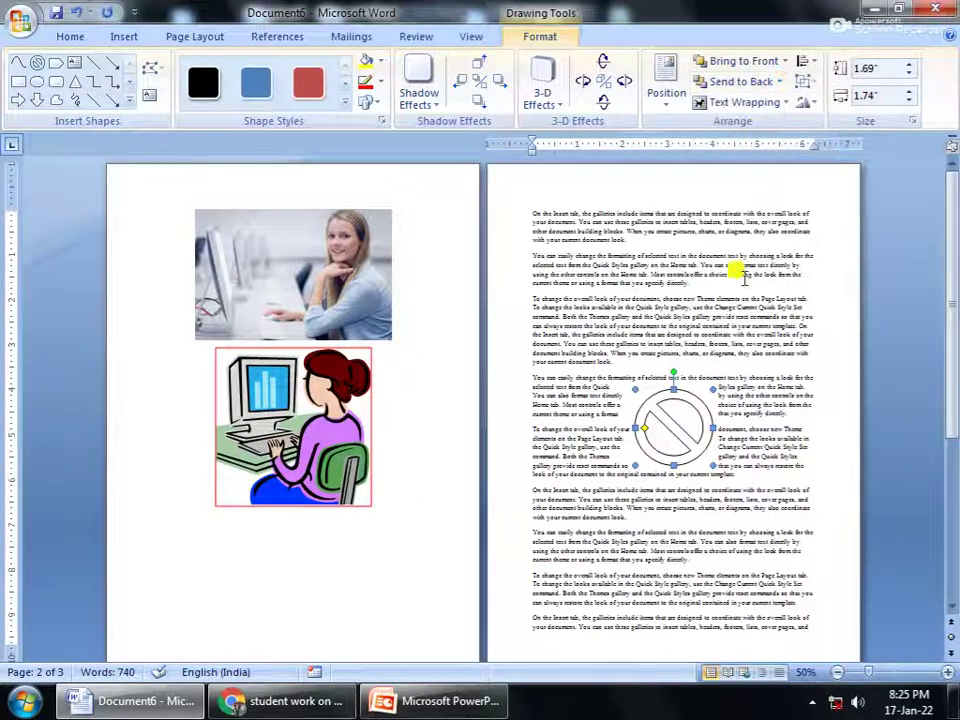
click(780, 103)
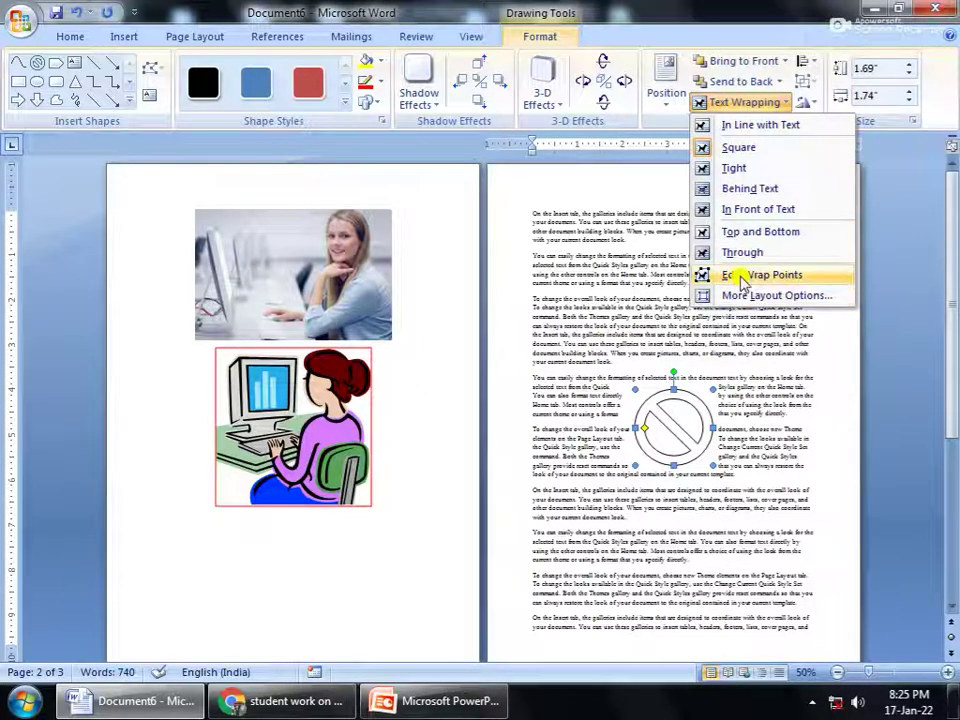
click(805, 75)
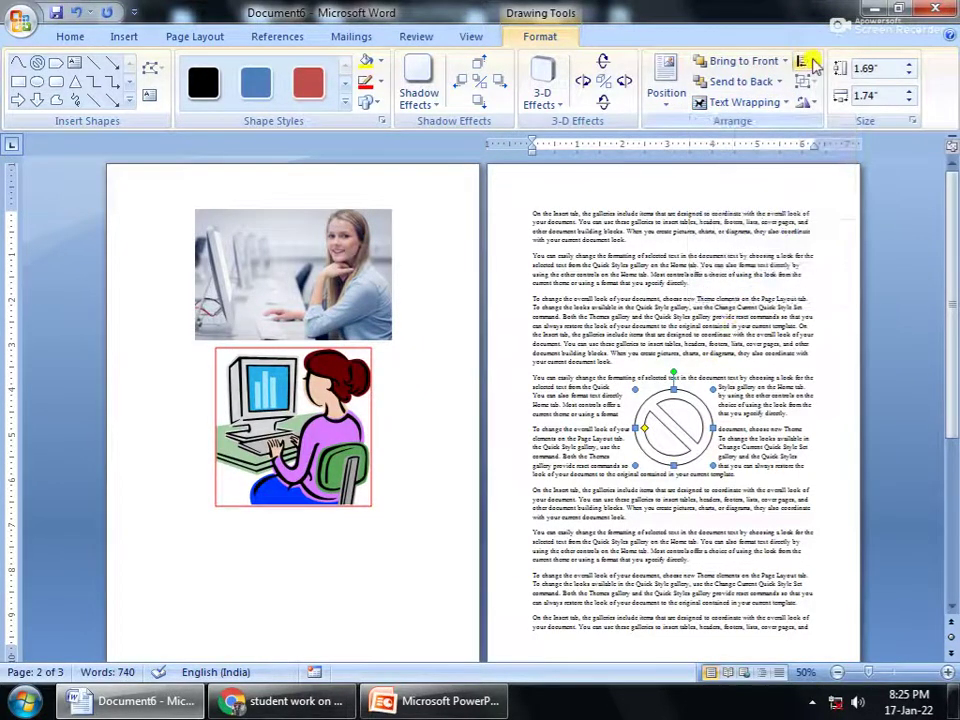
click(808, 63)
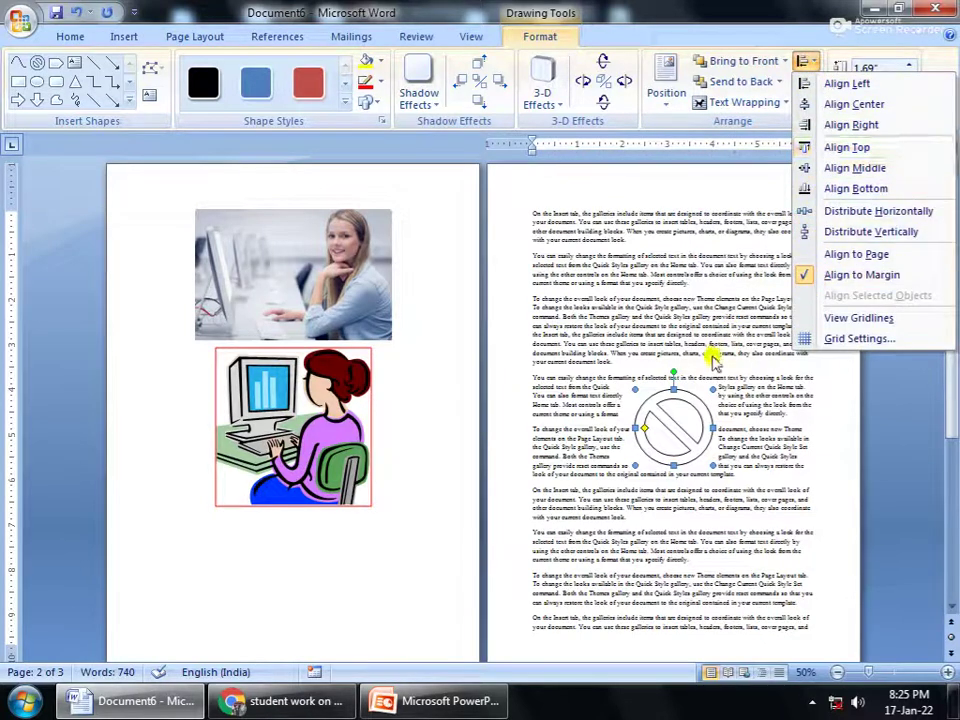
click(803, 100)
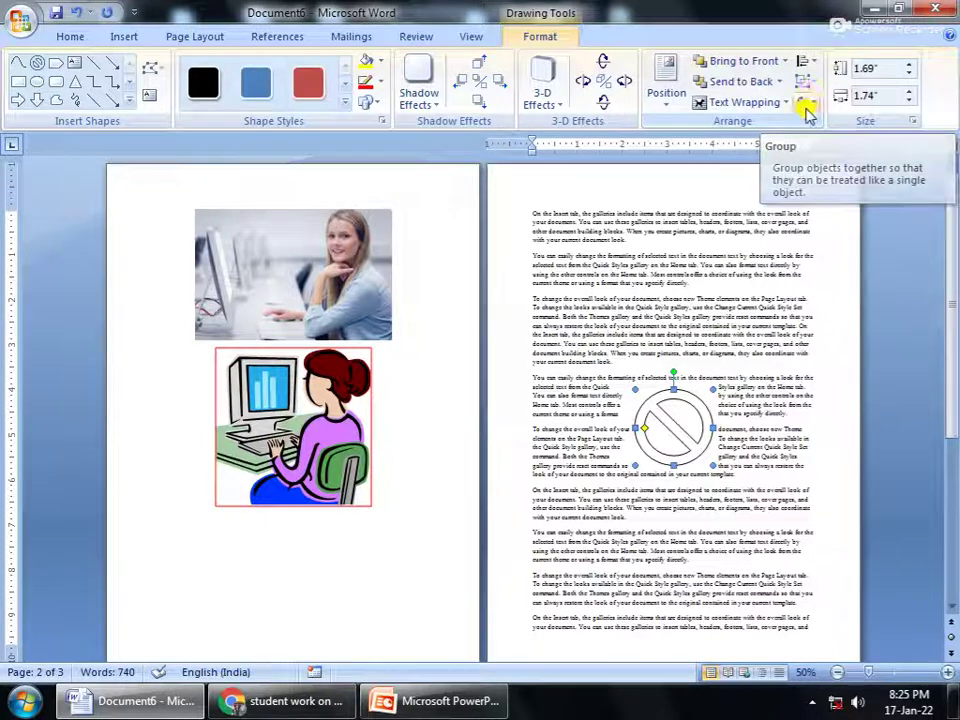
click(868, 70)
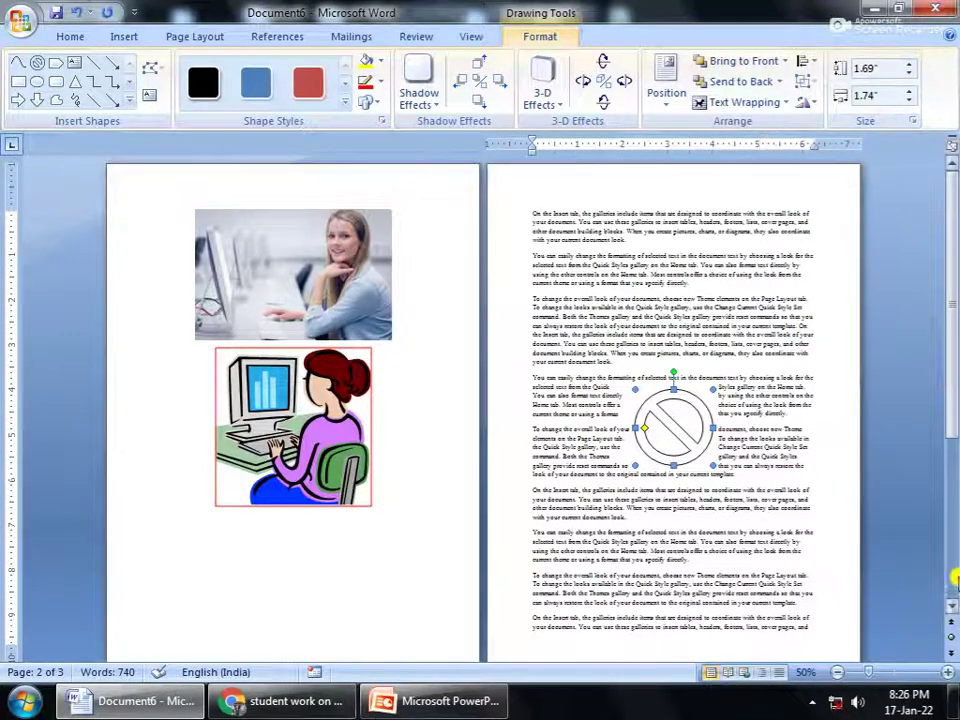
- Zoom to 80%, move the No symbol into the top paragraph and raise its height to 2.1 inches
ctrl+scroll(953, 660, up, 3)
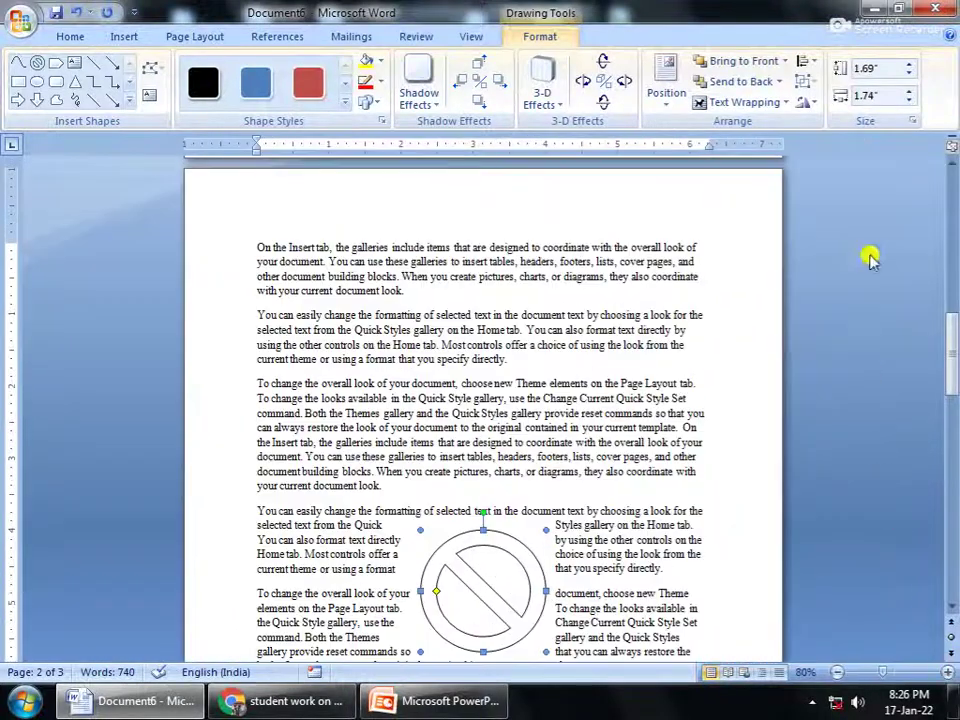
click(875, 68)
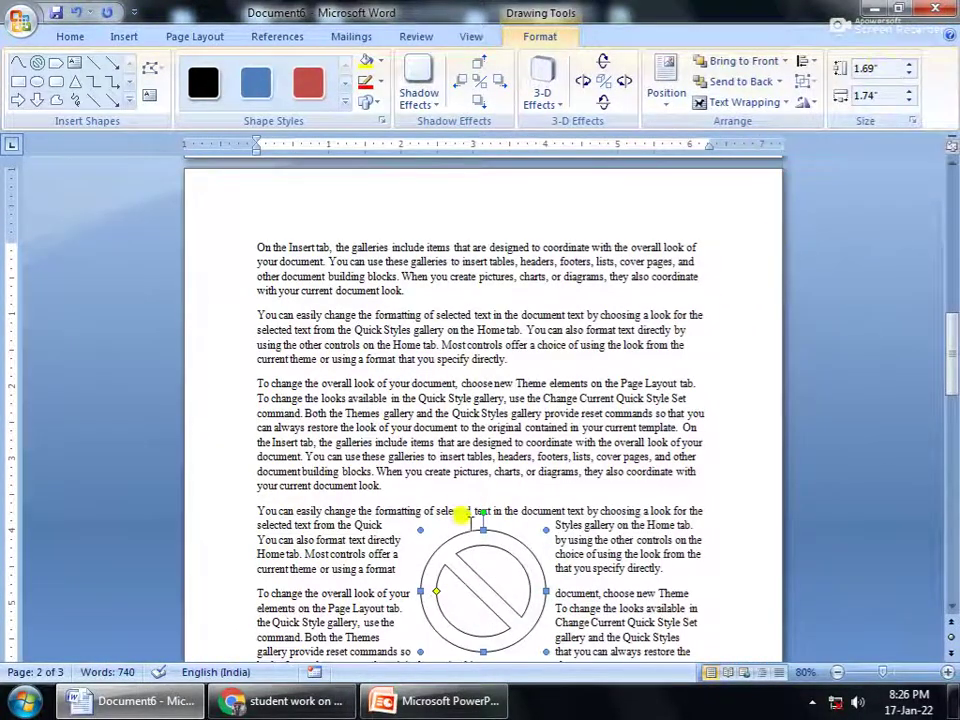
drag(467, 510, 462, 252)
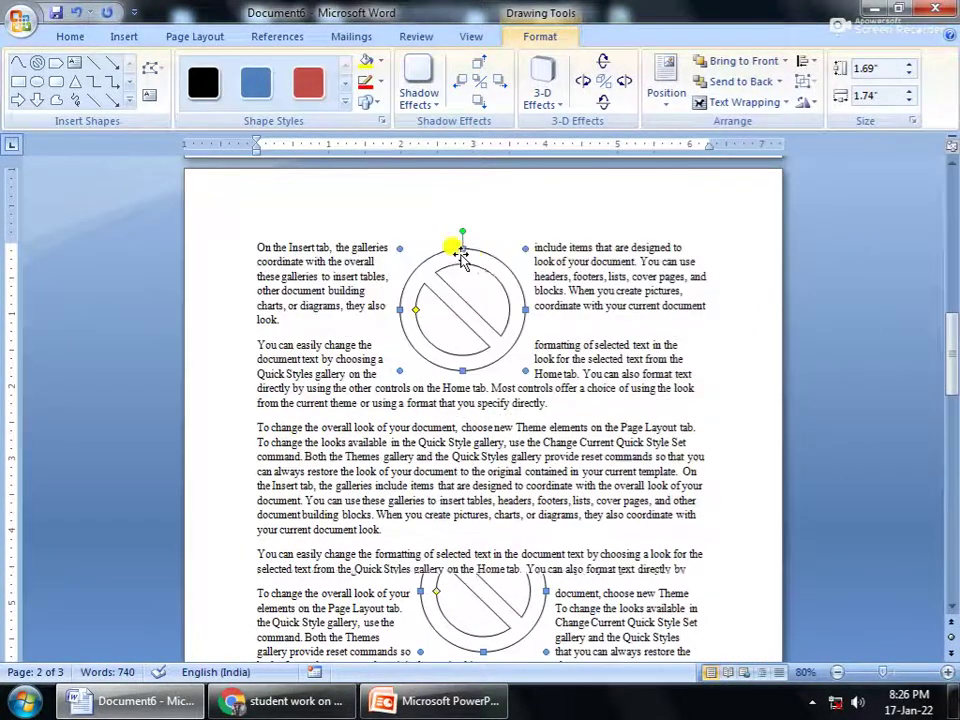
click(908, 65)
click(908, 65)
click(908, 65)
click(908, 65)
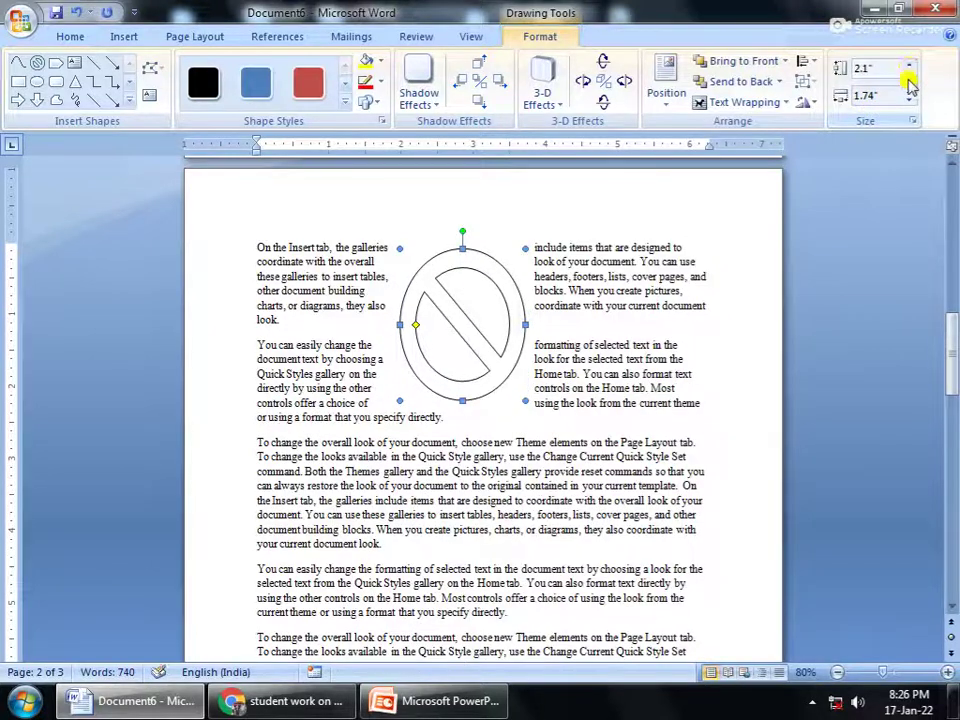
- Widen the No symbol and drag its corner to enlarge it to 2.97 by 3.28 inches
click(909, 91)
click(909, 91)
click(909, 91)
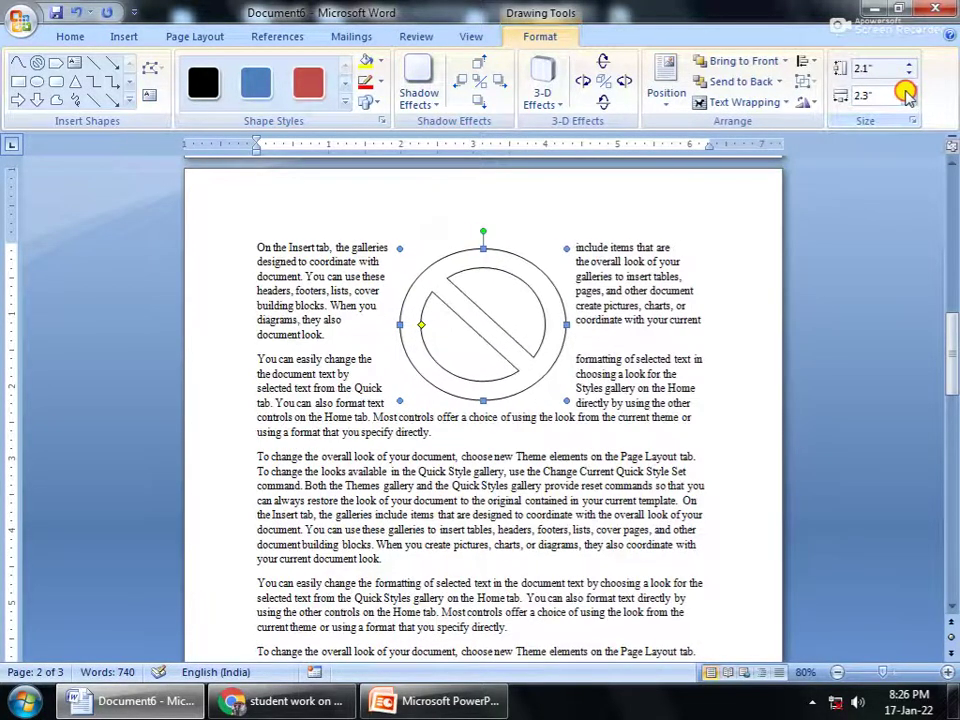
click(909, 91)
click(519, 444)
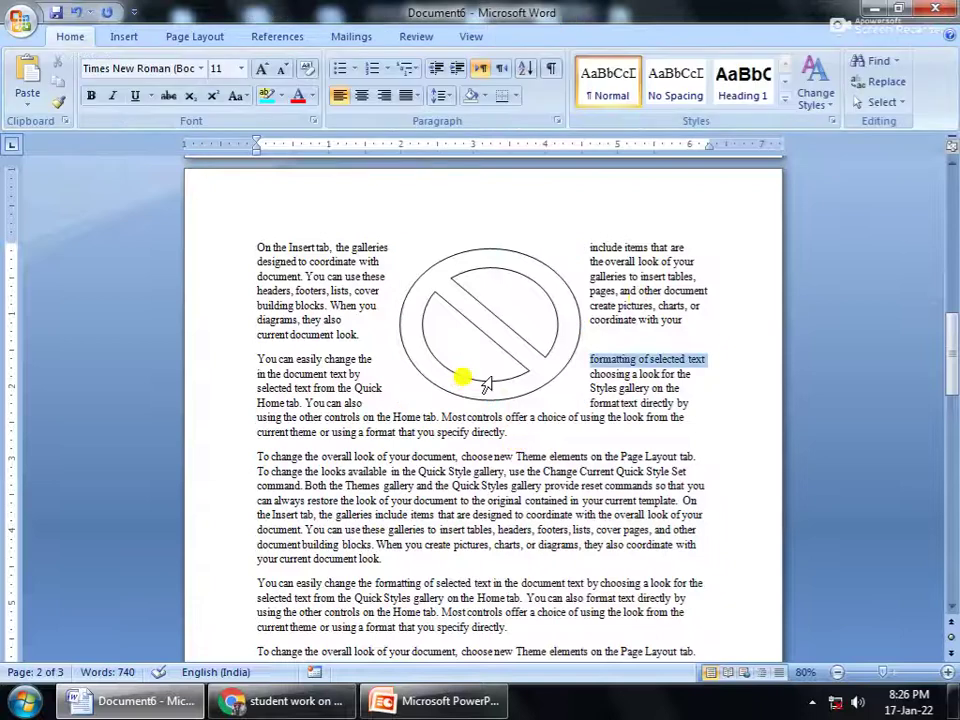
click(516, 390)
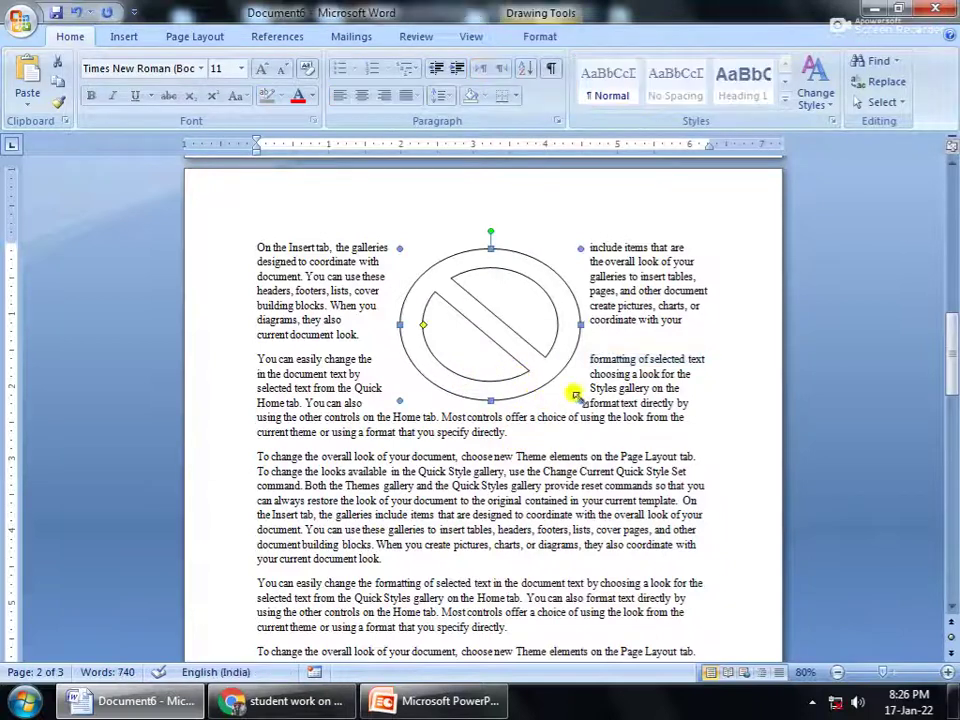
drag(576, 395, 637, 463)
- Reselect the enlarged No symbol, then switch from its Format commands to the Insert commands
click(540, 37)
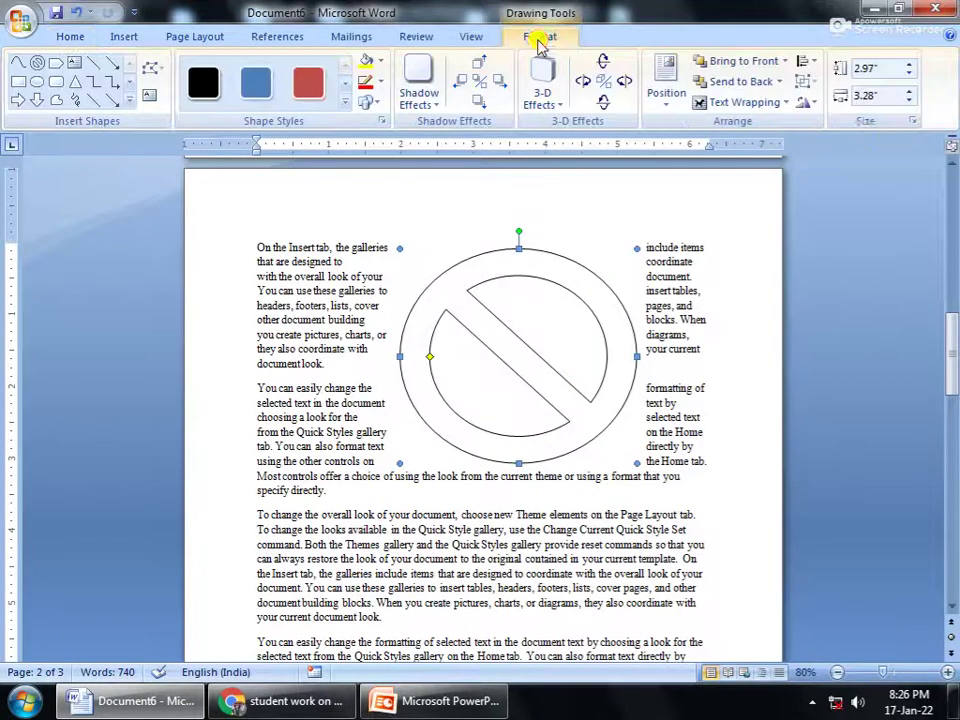
click(563, 315)
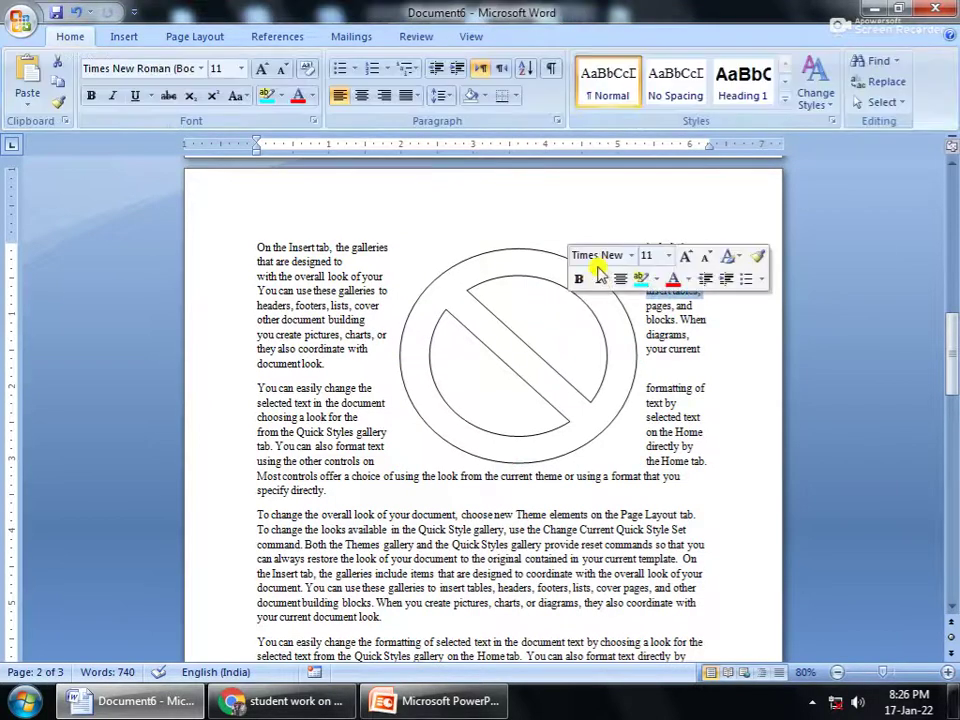
click(497, 256)
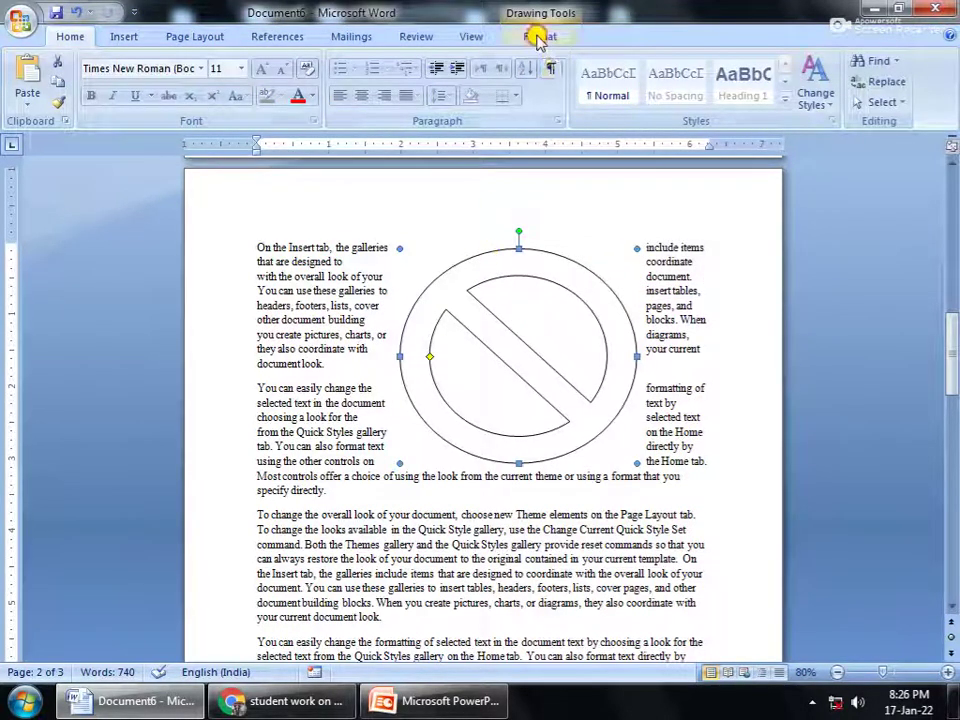
click(537, 37)
click(122, 36)
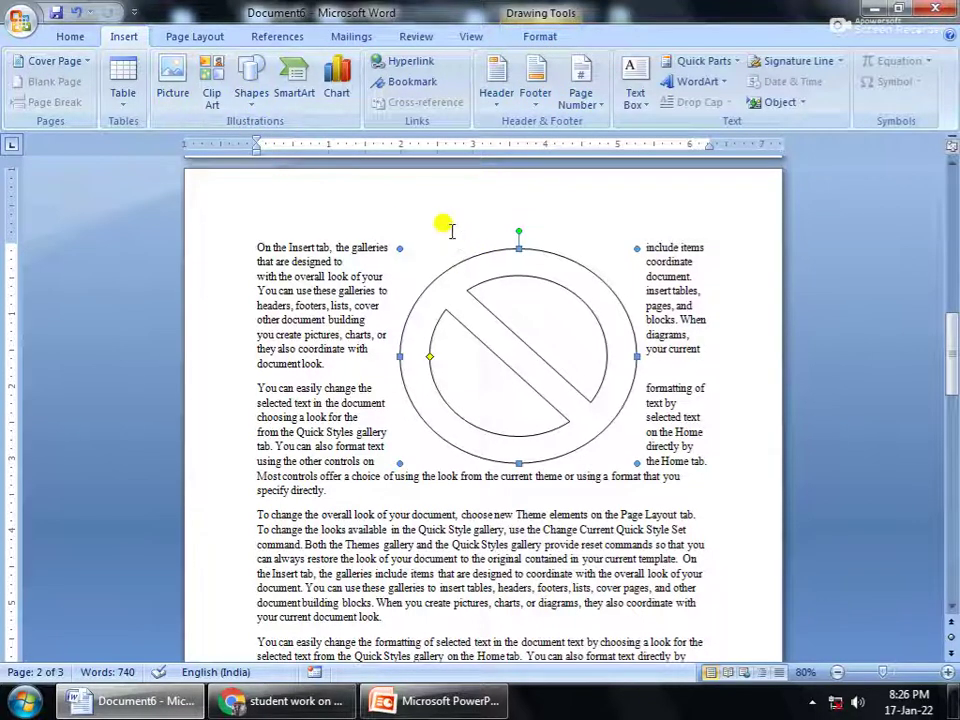
- Dismiss the Shapes gallery unchanged, reselect the No symbol, then open the screen recorder's tray menu
click(251, 88)
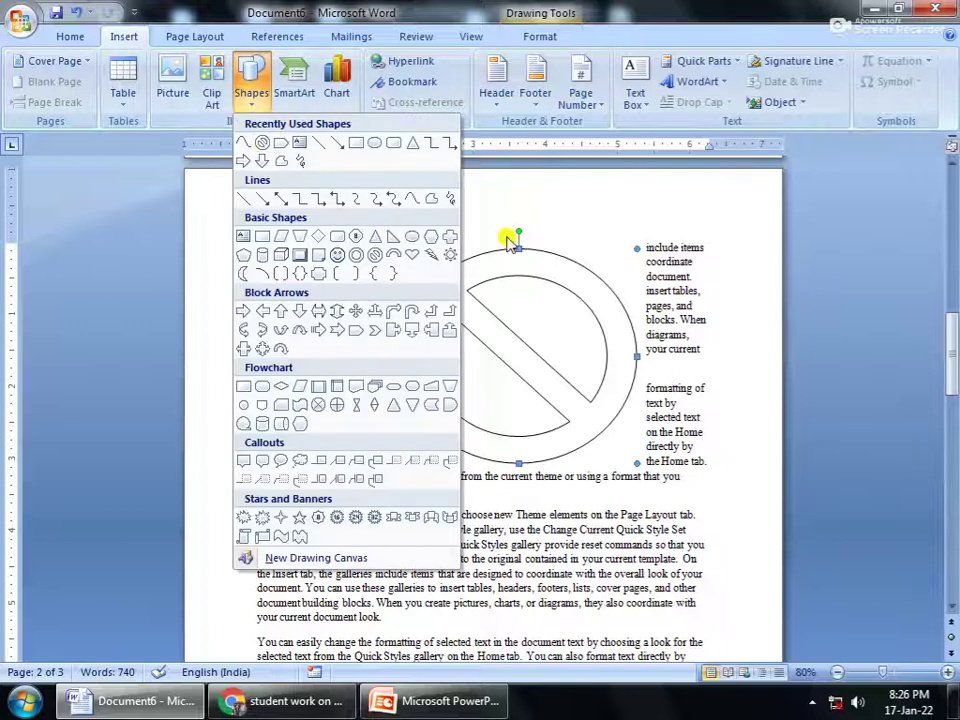
click(482, 272)
click(467, 282)
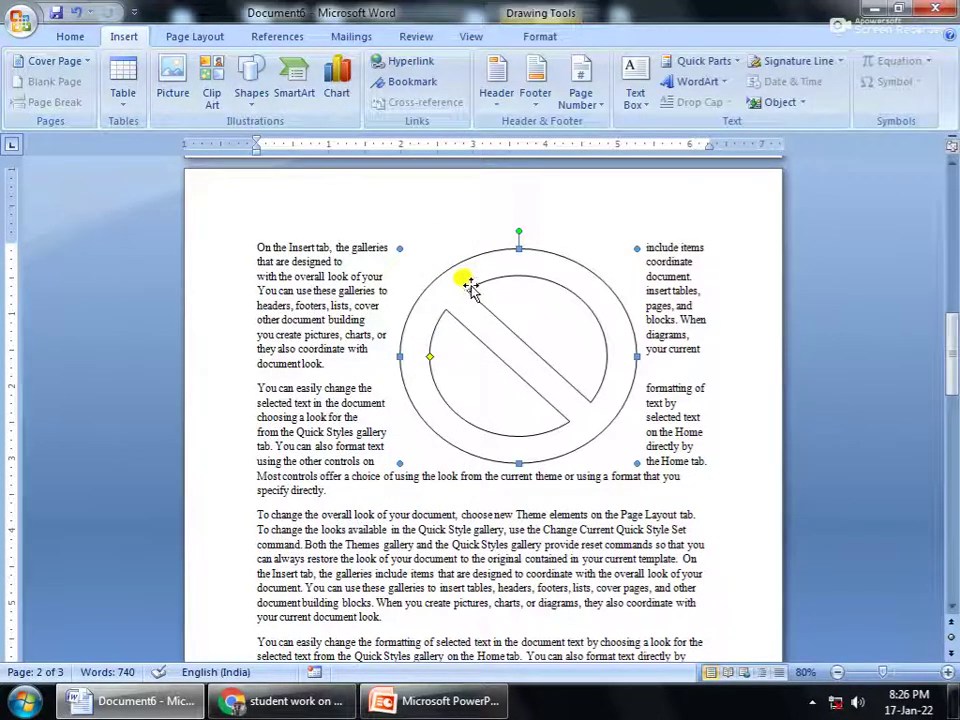
click(546, 38)
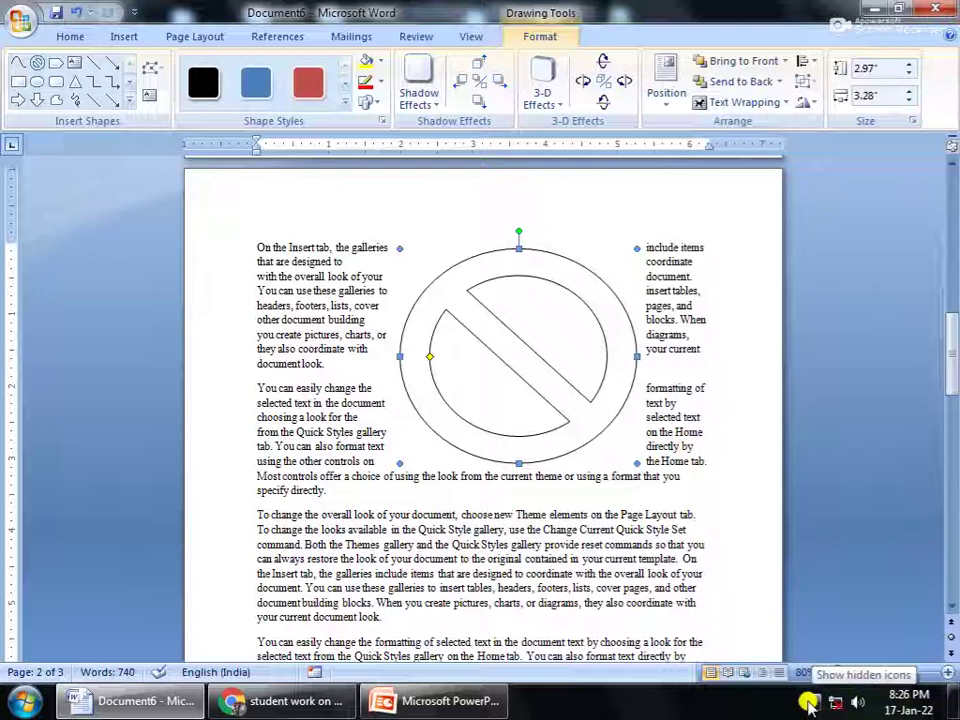
click(809, 703)
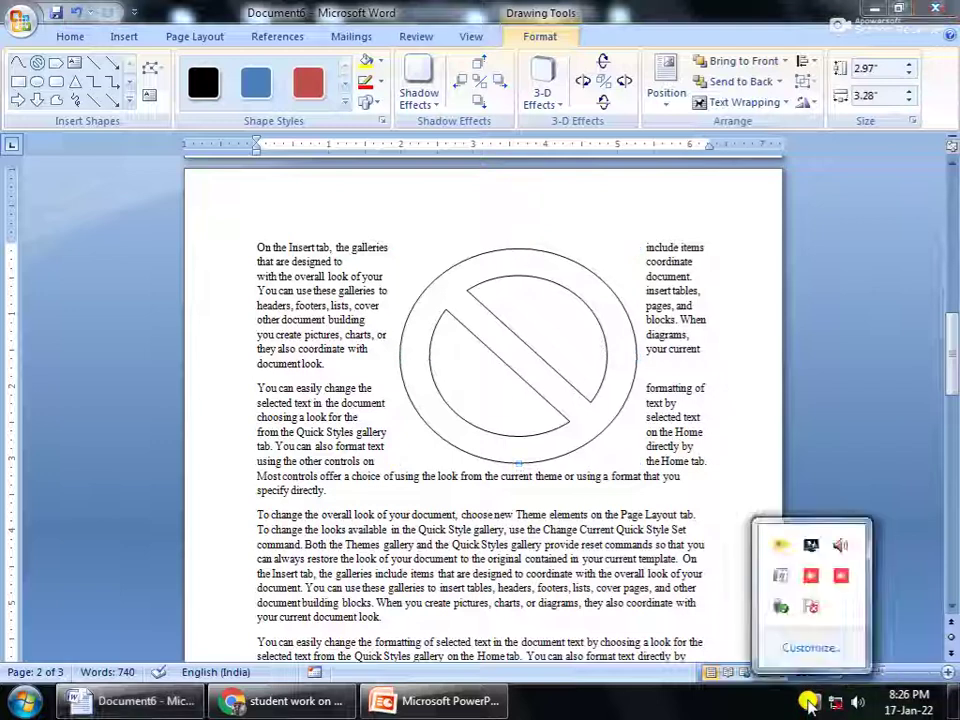
right_click(785, 548)
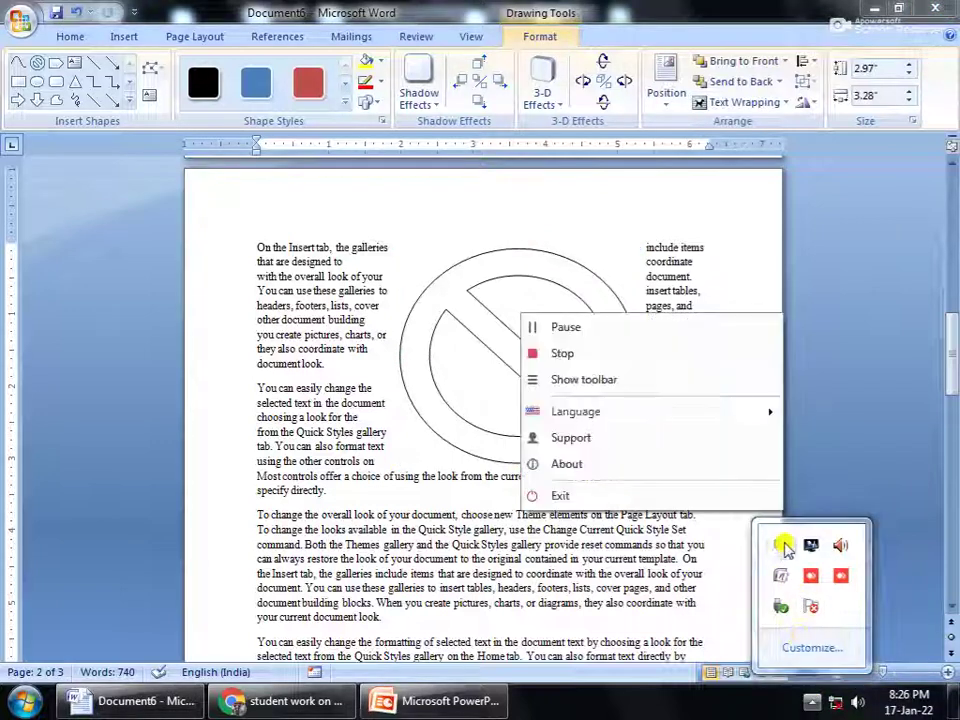